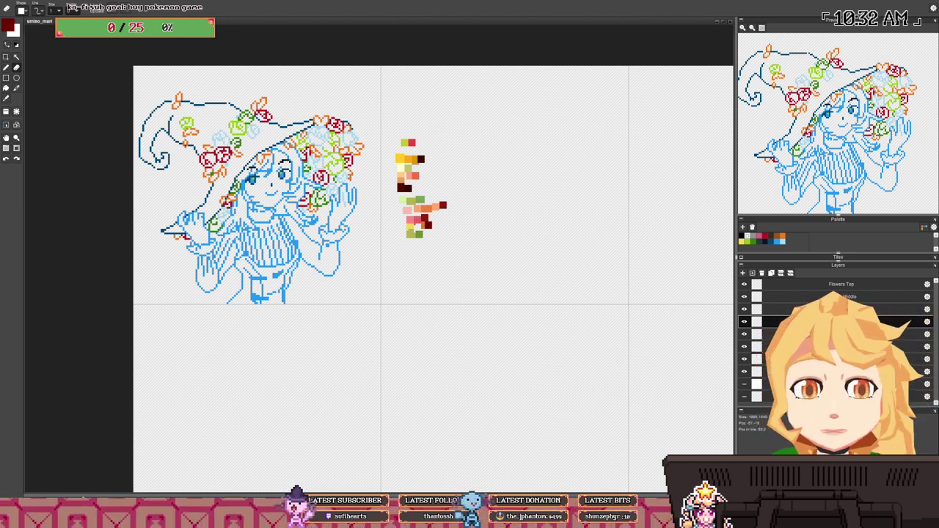
drag(349, 340, 328, 347)
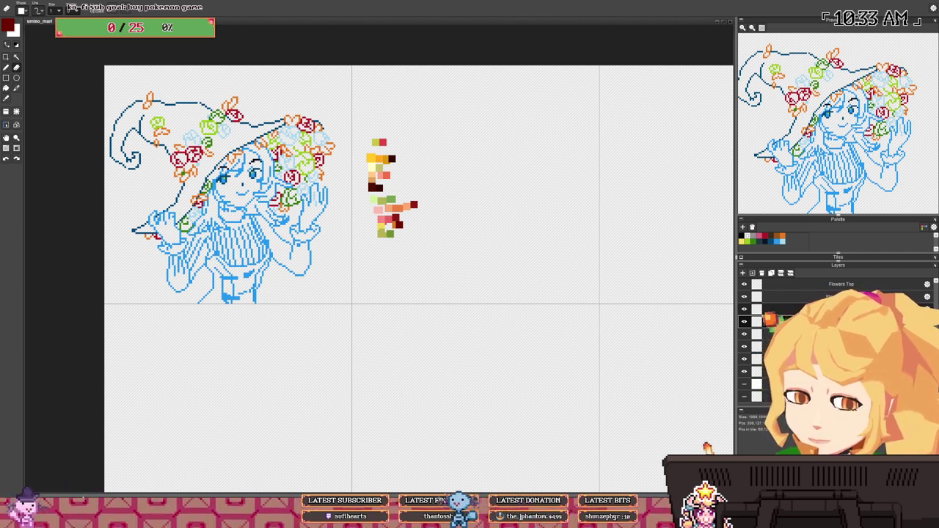
drag(278, 295, 261, 304)
drag(199, 178, 222, 183)
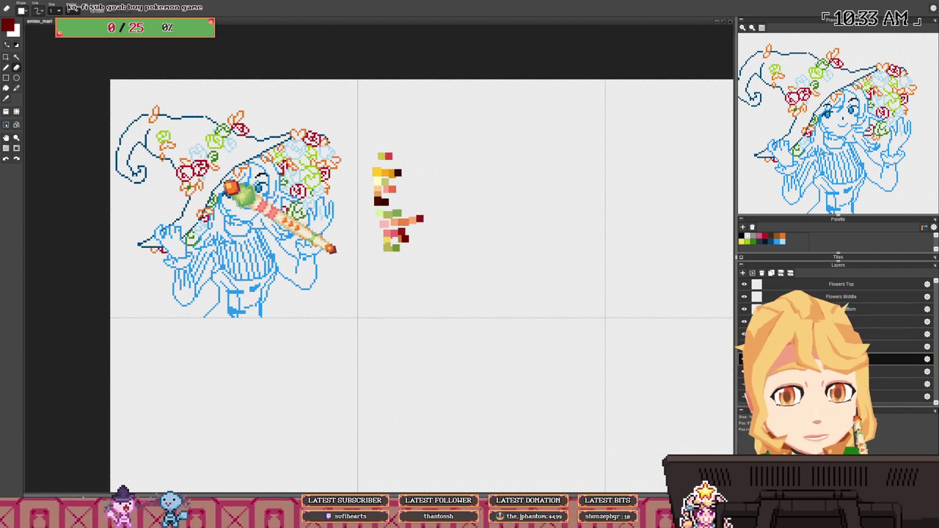
- Paint the irises of both eyes with the Pen tool in the yellow-green sampled from the colour swatches beside the drawing
key(b)
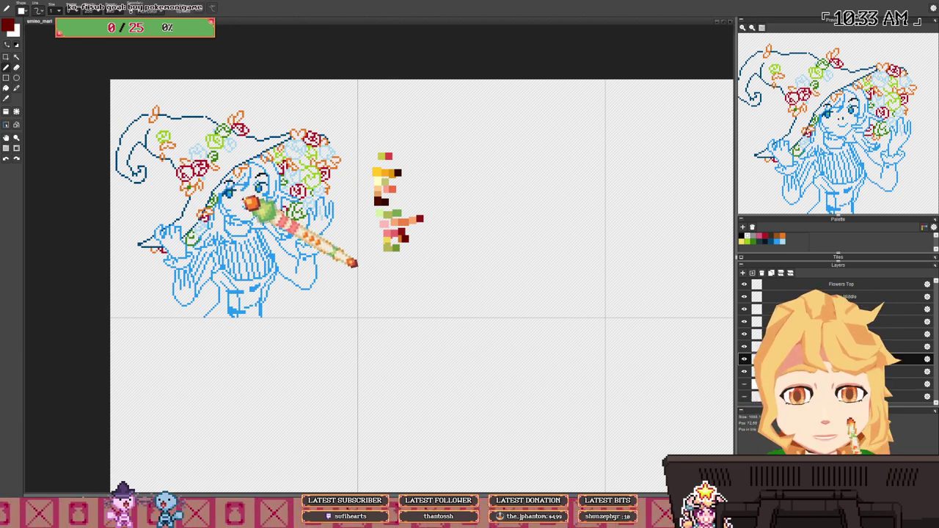
drag(250, 204, 309, 208)
scroll(312, 209, up, 1)
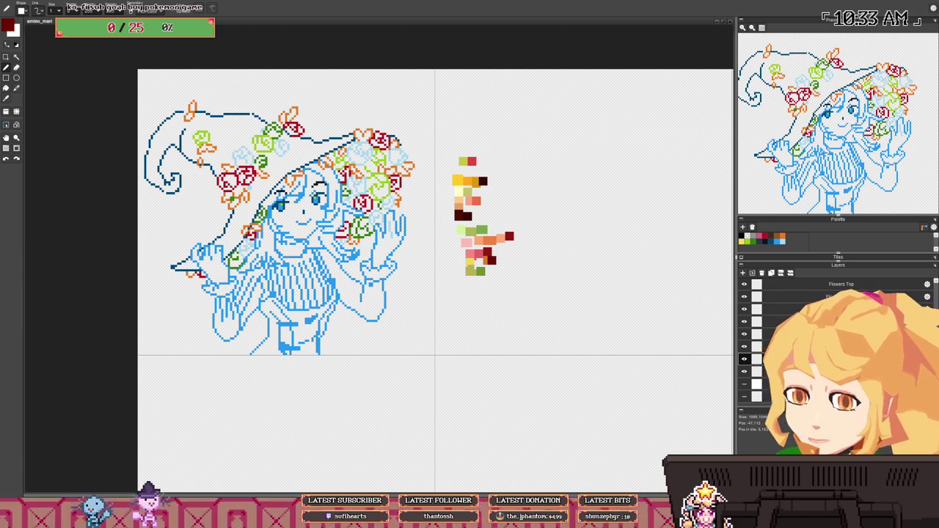
scroll(444, 253, up, 3)
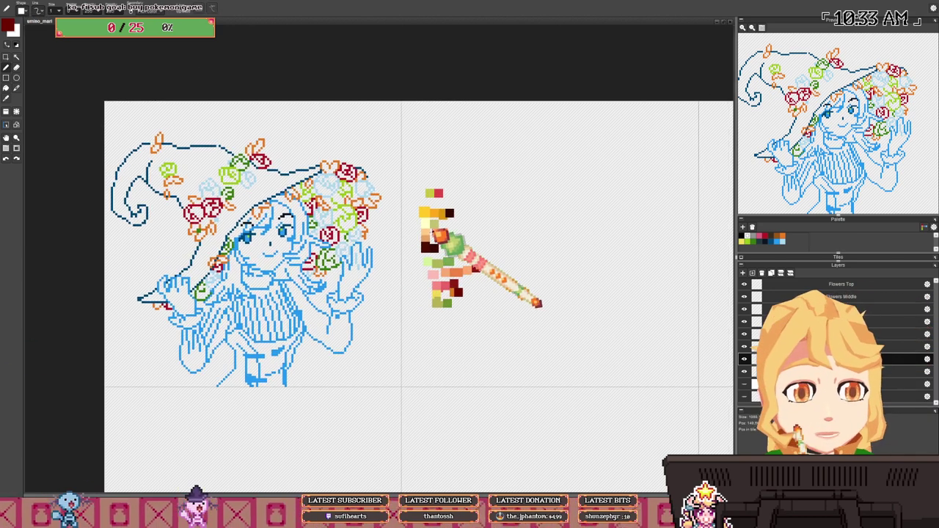
drag(439, 194, 441, 212)
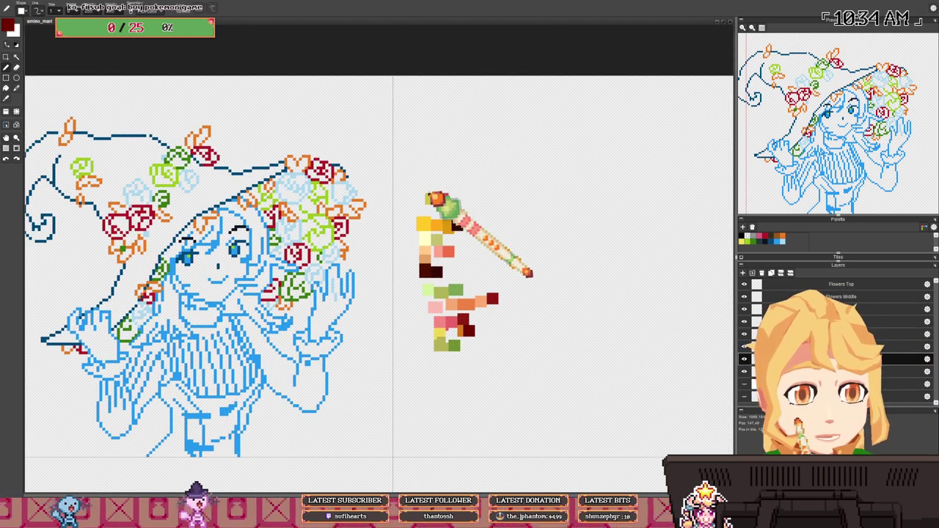
right_click(430, 195)
scroll(288, 256, up, 4)
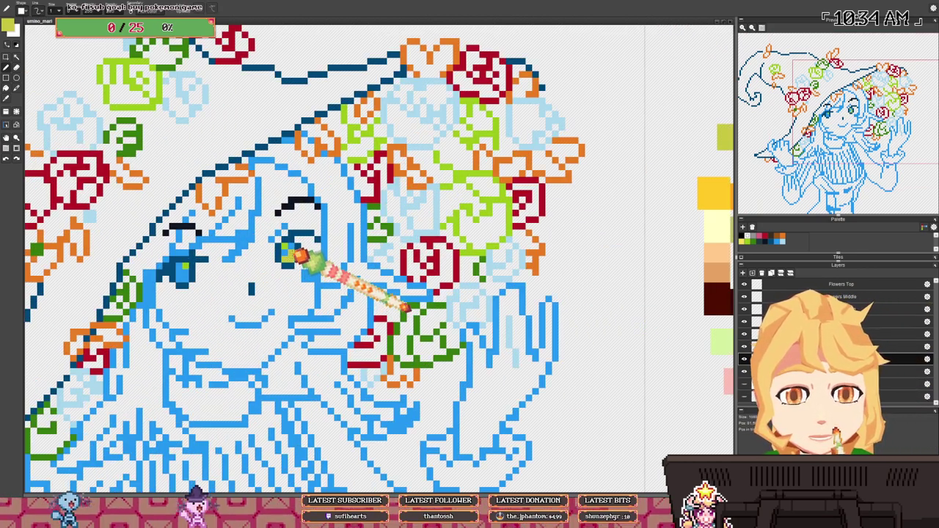
scroll(292, 255, down, 1)
scroll(236, 276, down, 2)
scroll(236, 276, up, 4)
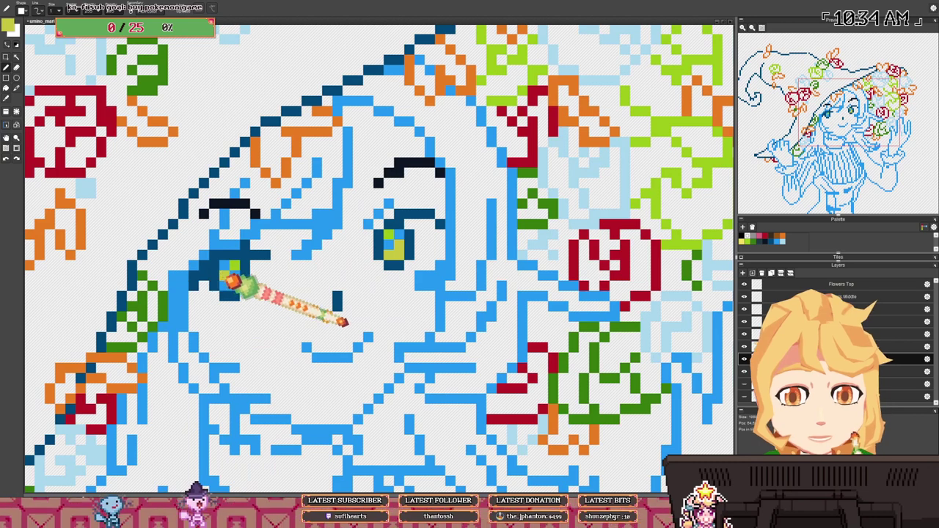
- Recolour the iris nearest the hat brim with the sampled rose-red swatch and shade its upper part in dark red (131, 39, 38)
scroll(236, 288, down, 4)
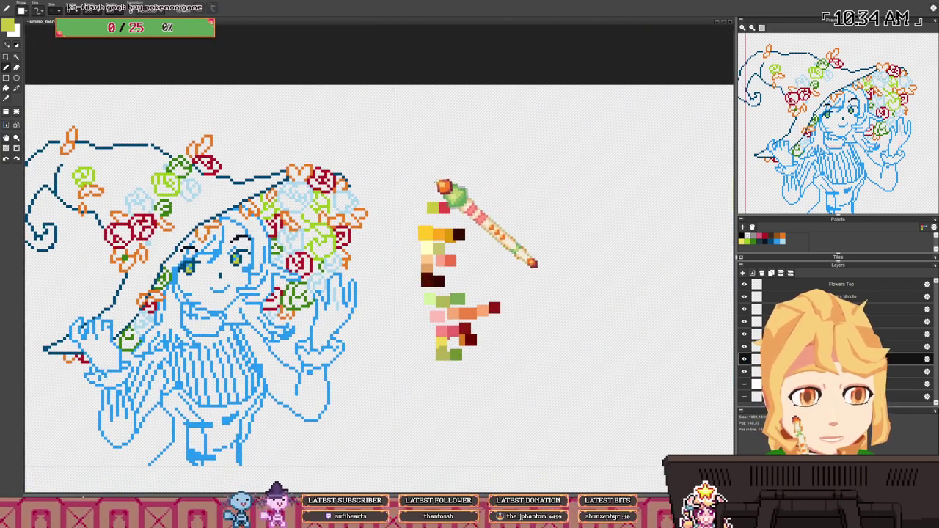
alt+click(452, 213)
scroll(189, 268, up, 4)
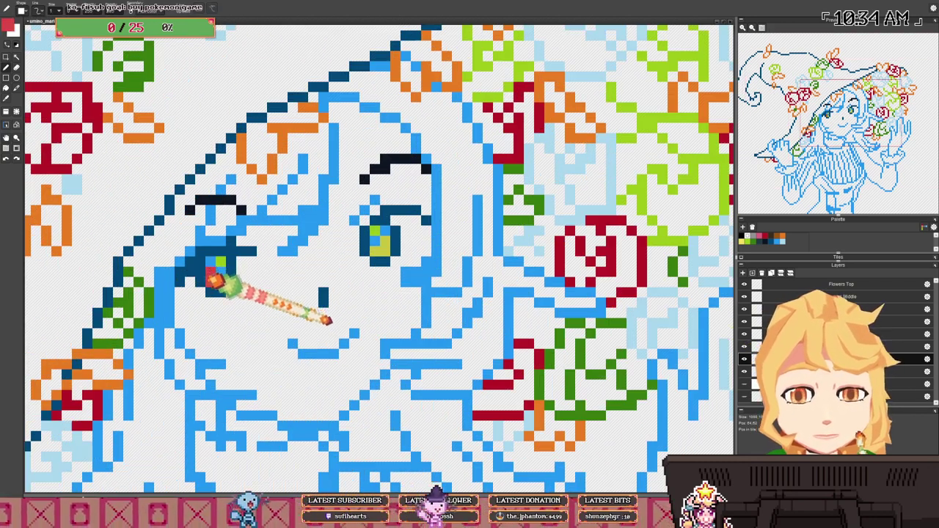
scroll(222, 282, down, 1)
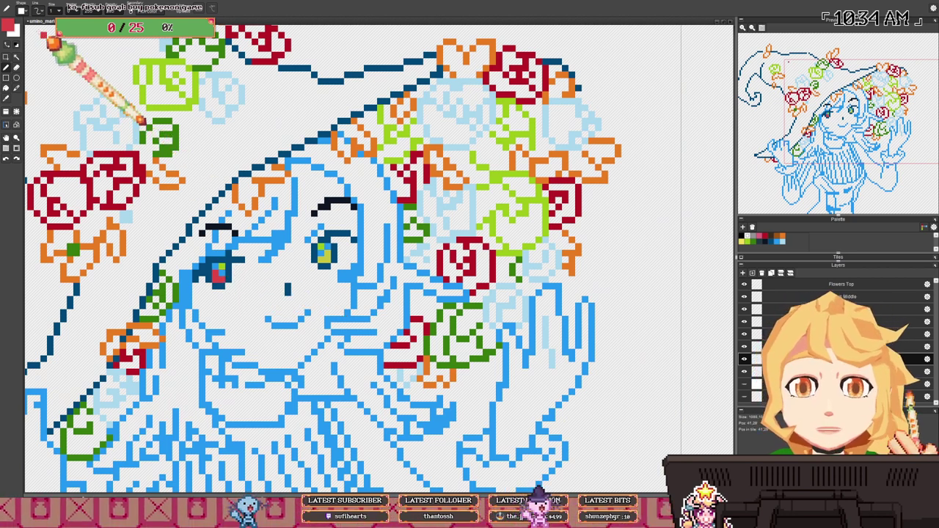
click(11, 27)
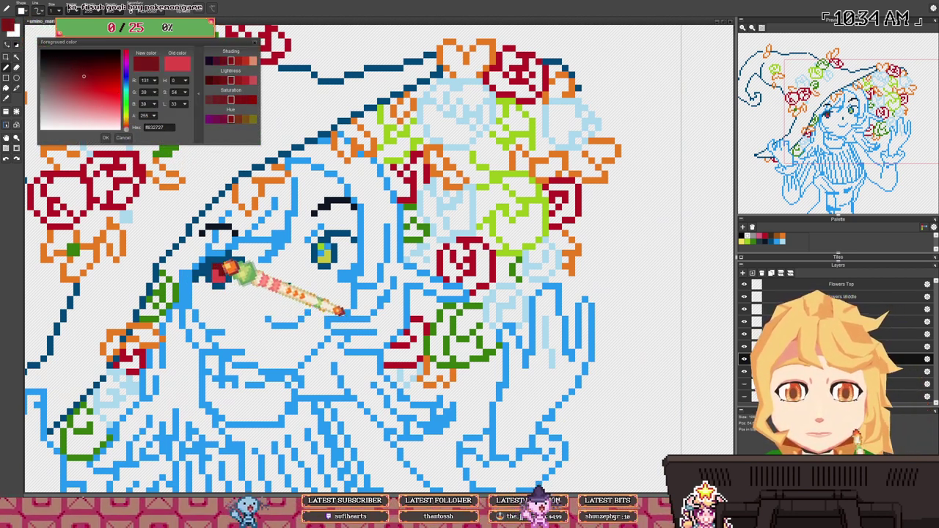
- Shade the yellow-green iris in olive (111, 111, 47) and outline it in dark olive (68, 68, 34)
right_click(326, 255)
drag(87, 96, 73, 74)
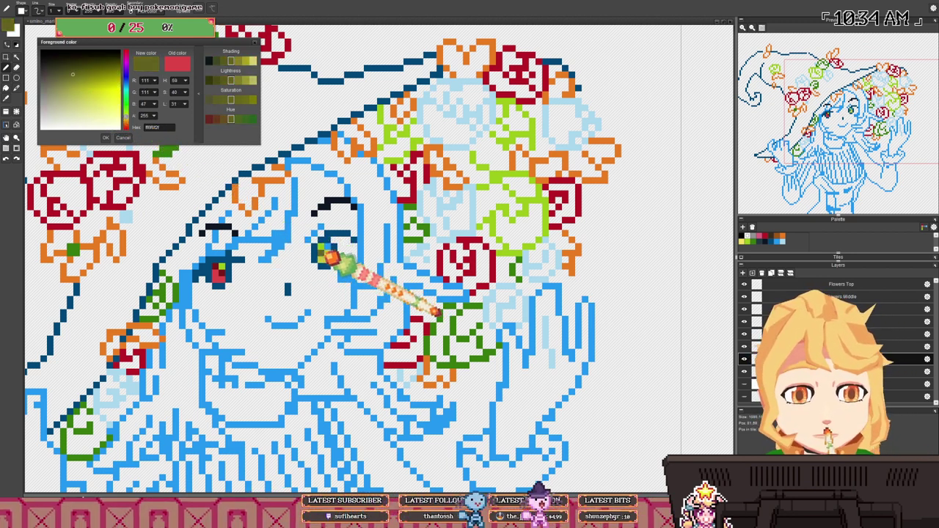
click(67, 65)
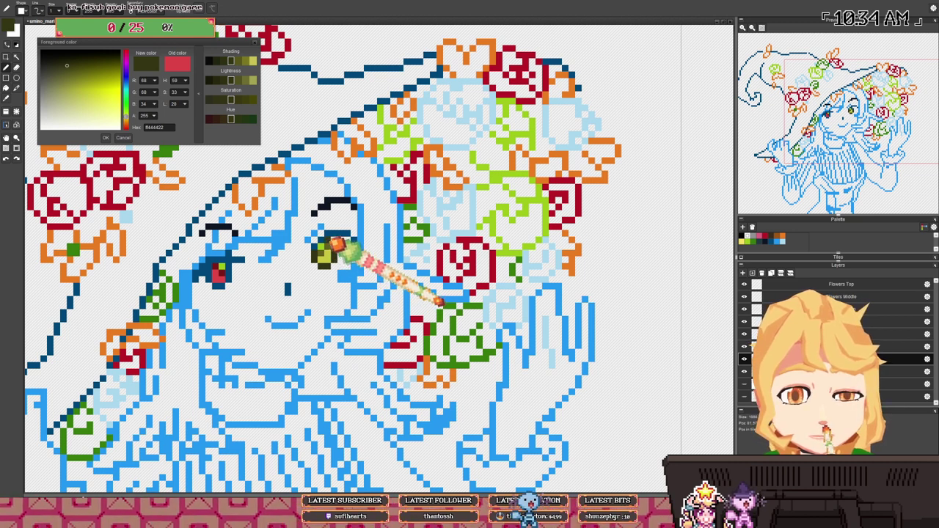
- Outline the red iris in dark maroon (85, 29, 29) and reshape the lash line above it with the sampled dark blue
right_click(222, 272)
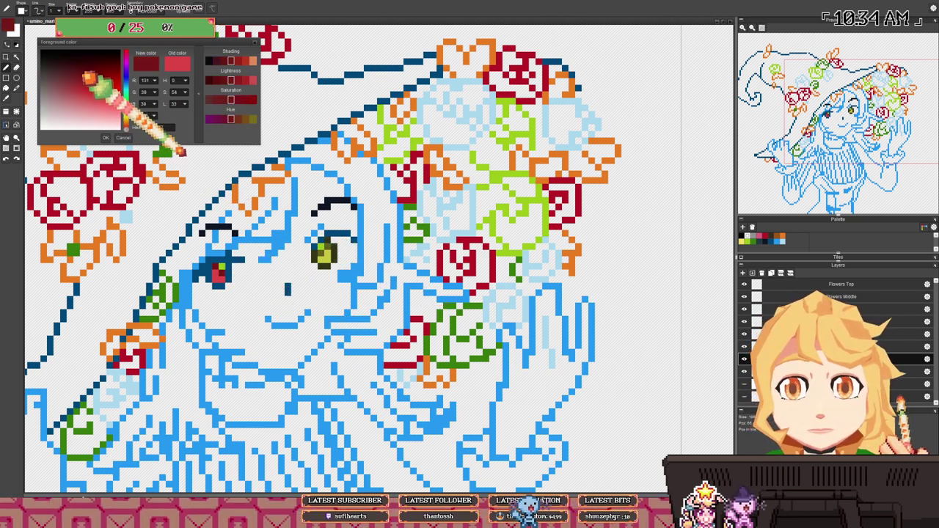
click(79, 67)
mouse_move(210, 266)
mouse_down()
mouse_move(218, 283)
mouse_move(228, 268)
mouse_up()
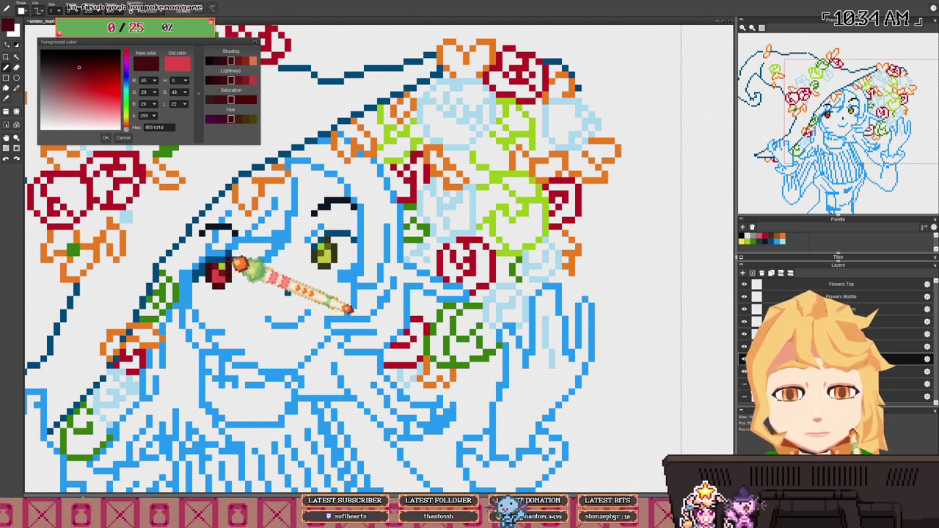
right_click(231, 261)
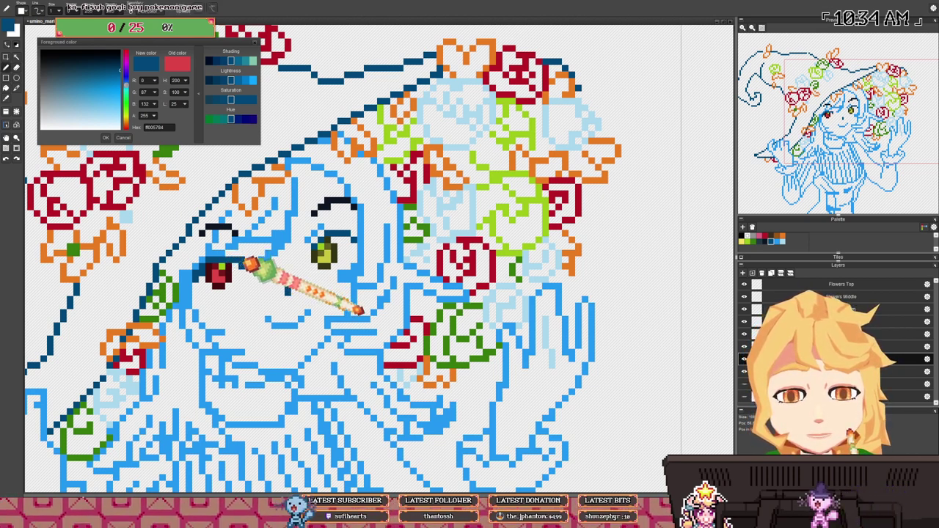
right_click(250, 254)
- Add a pale yellow (255, 254, 203) highlight to the red iris and undo the stray pen stroke
scroll(242, 315, down, 5)
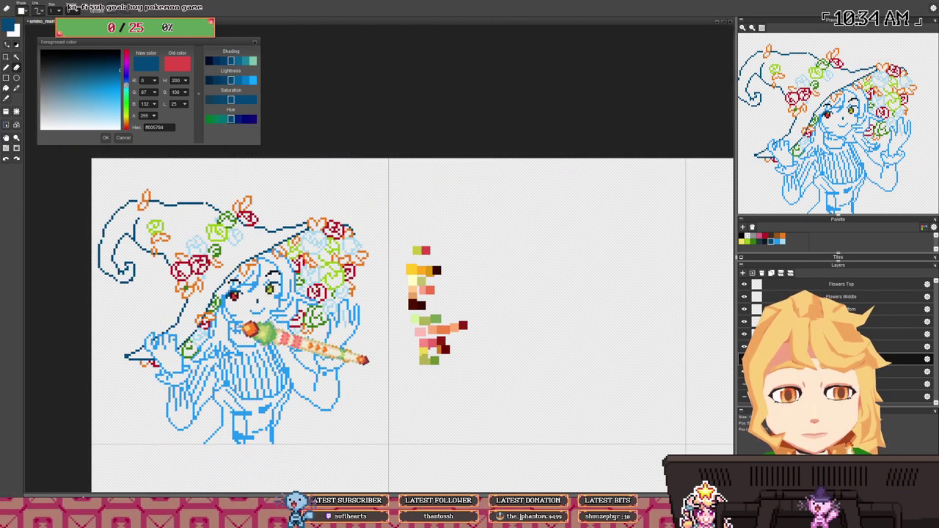
drag(243, 315, 224, 289)
scroll(323, 245, up, 1)
right_click(420, 263)
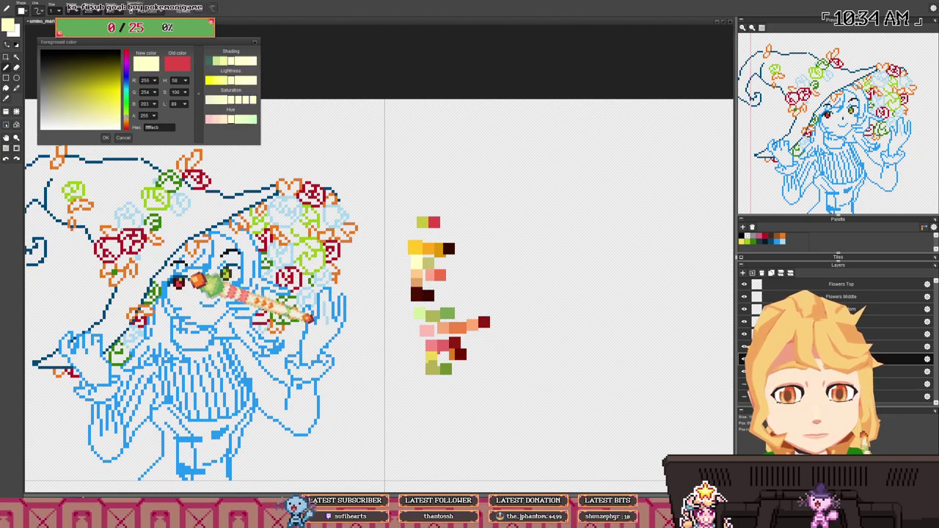
scroll(184, 279, up, 3)
scroll(328, 250, down, 4)
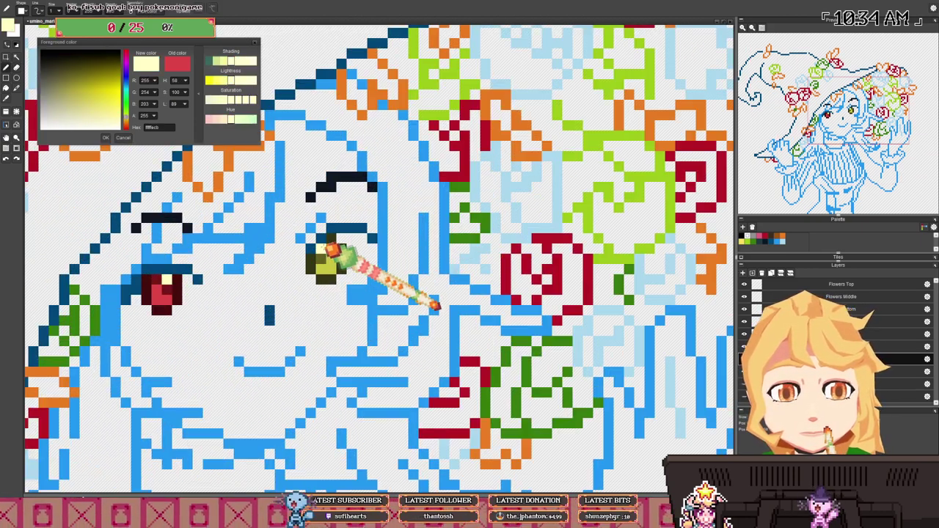
scroll(377, 314, up, 2)
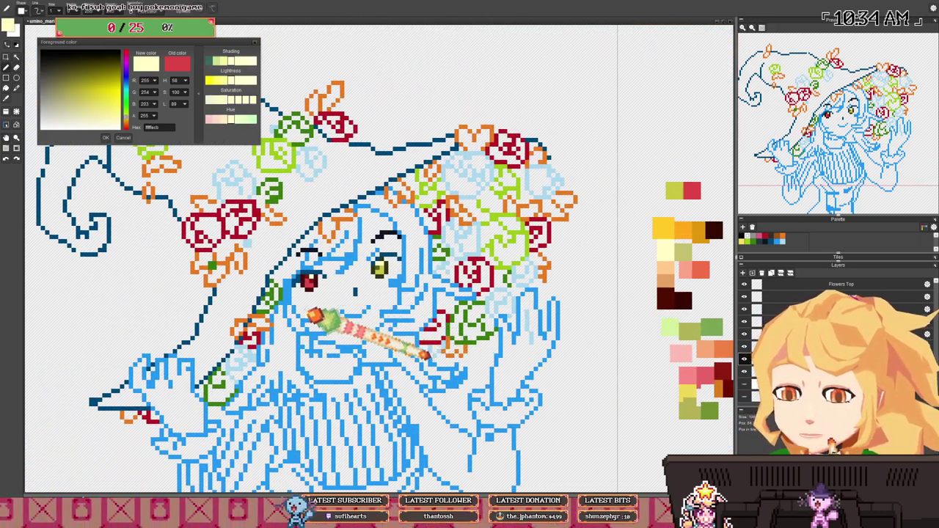
scroll(387, 307, up, 4)
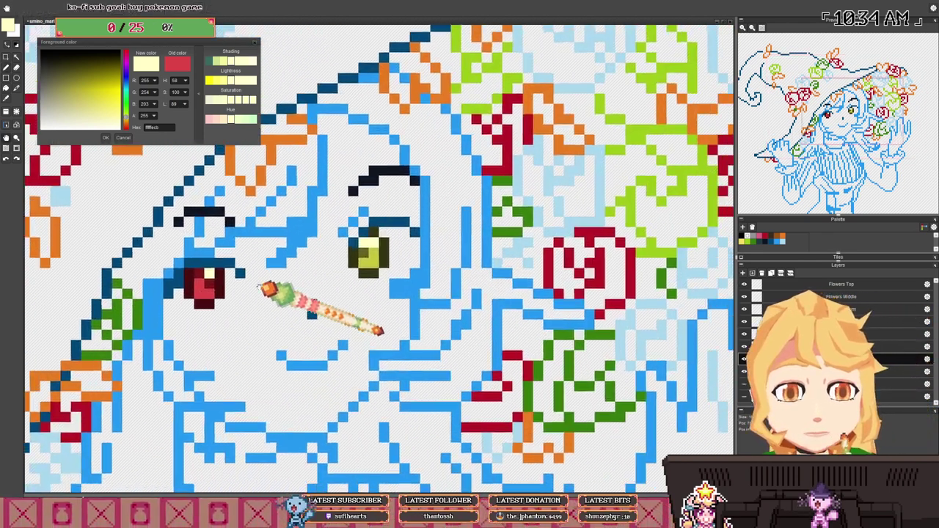
drag(260, 286, 254, 283)
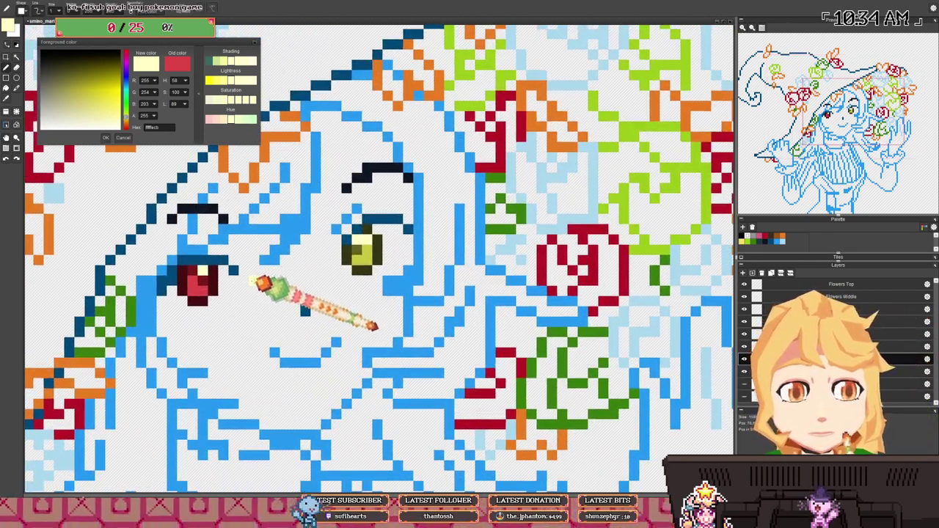
key(ctrl+z)
- Touch up the yellow-green iris with sampled olive and paint pale yellow (255, 254, 203) highlights in both eyes
scroll(369, 242, down, 3)
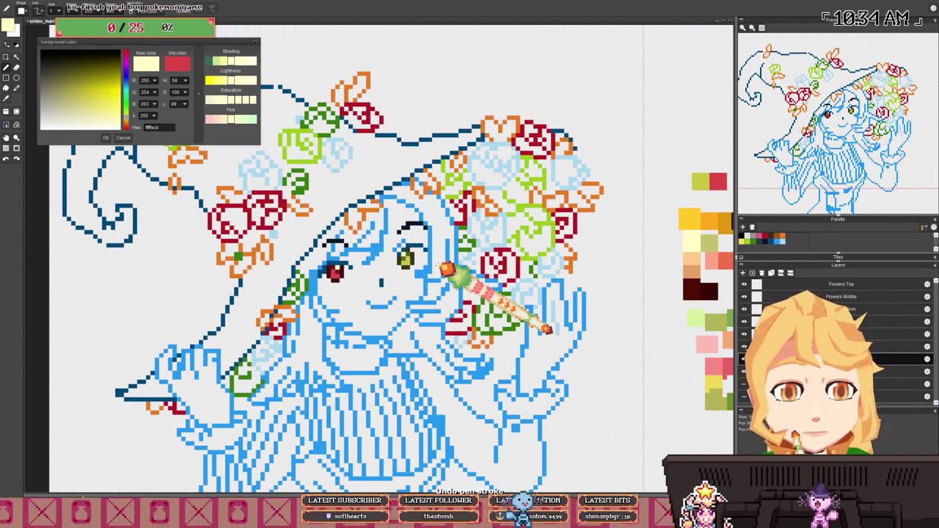
scroll(429, 253, up, 3)
alt+click(378, 266)
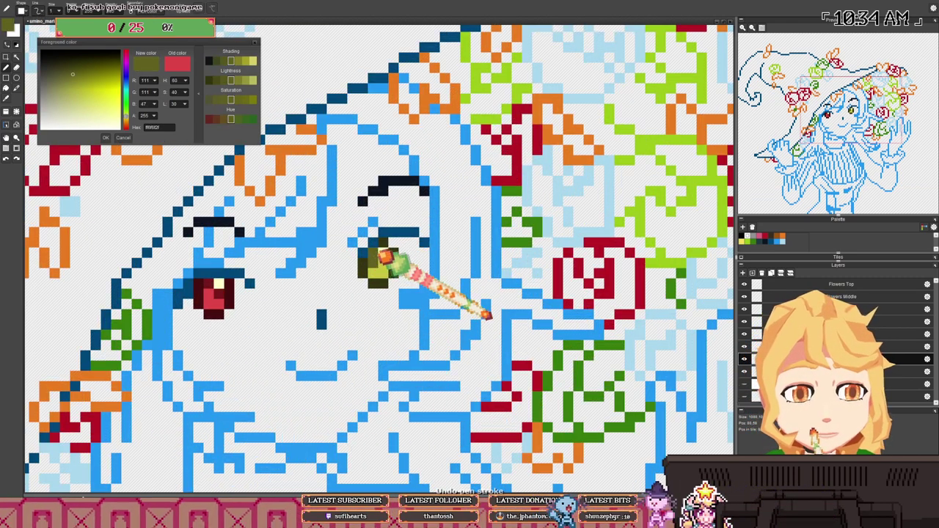
scroll(382, 257, down, 3)
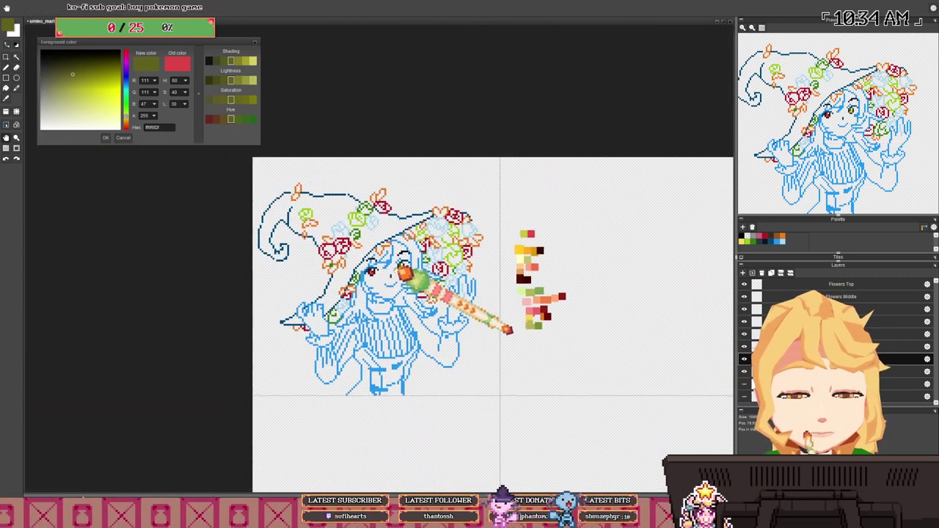
scroll(423, 258, up, 4)
alt+click(411, 268)
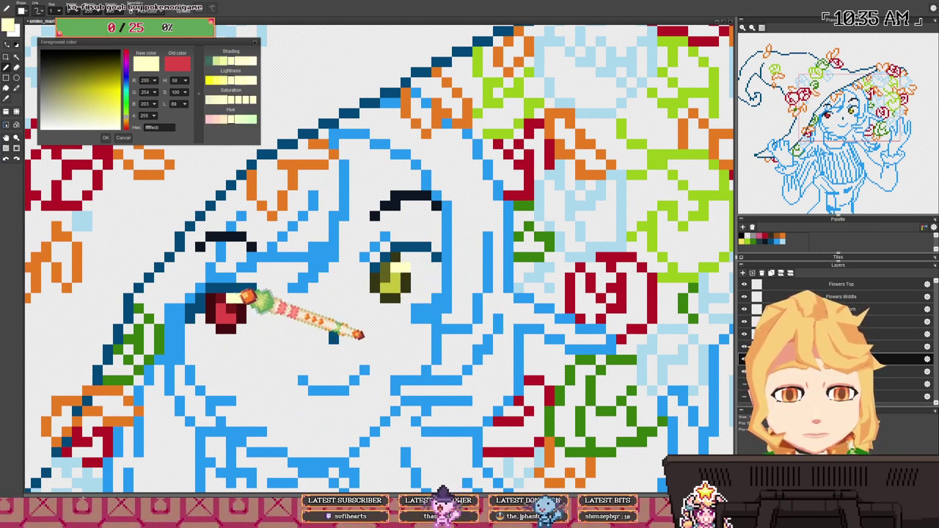
- Refine the centre of the yellow-green eye with sampled yellow-green and an olive (111, 111, 47) pupil
right_click(390, 286)
click(385, 278)
right_click(387, 266)
scroll(398, 276, down, 5)
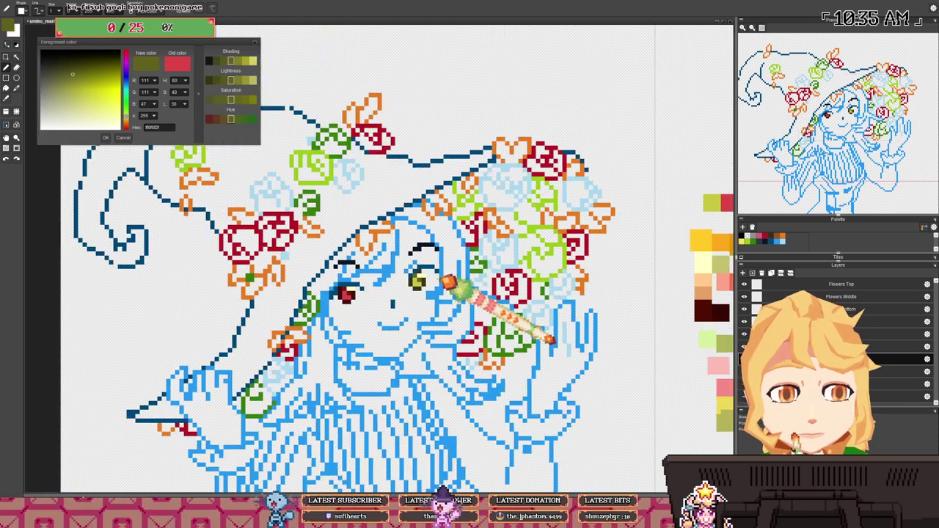
scroll(410, 270, up, 5)
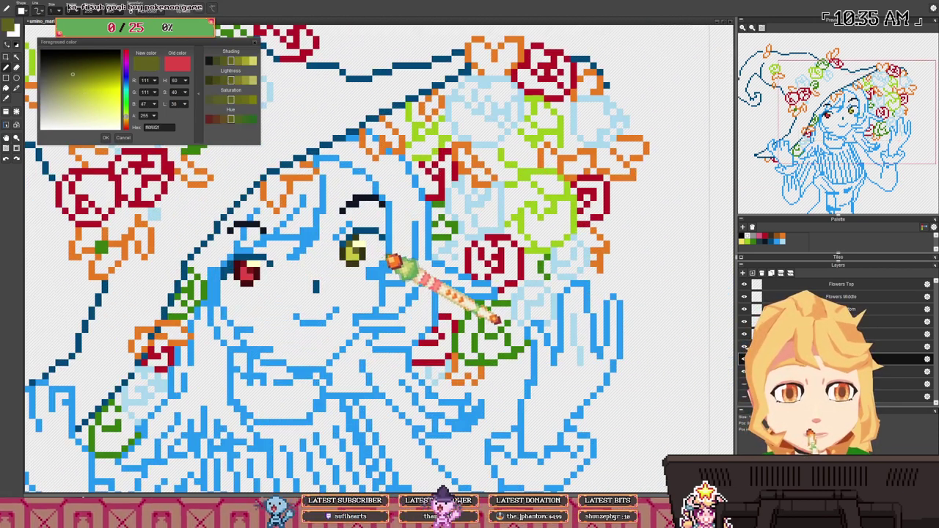
- Paint the whites of both eyes, trying cool off-white shades from (225, 232, 231) to (241, 243, 243) and (248, 248, 248)
drag(58, 91, 52, 120)
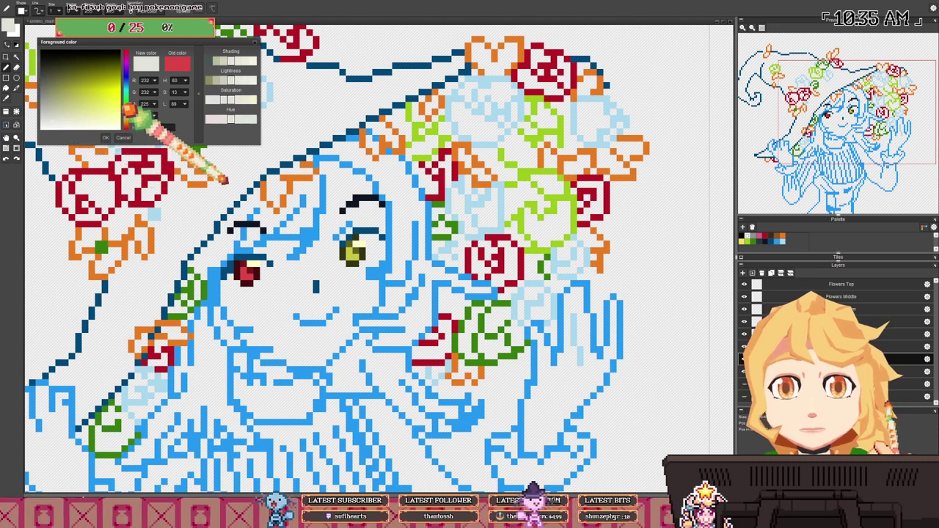
drag(126, 104, 126, 92)
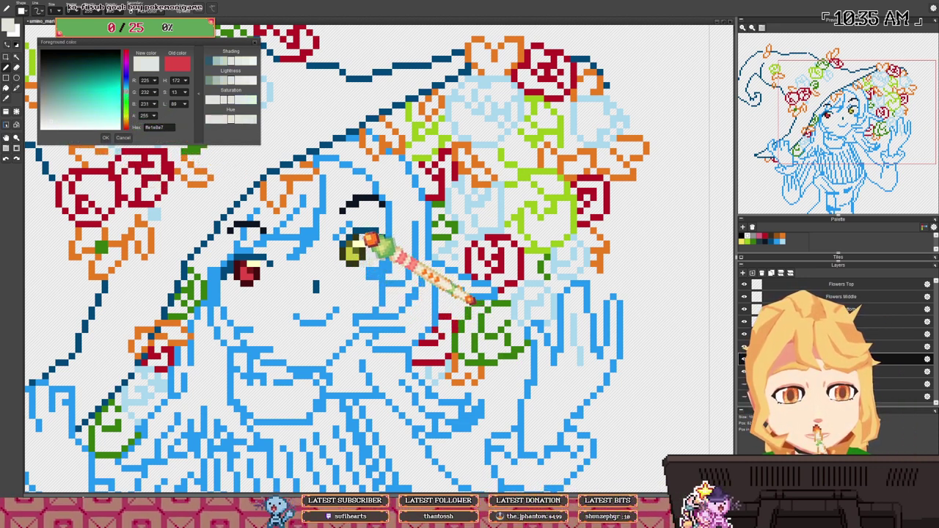
click(53, 129)
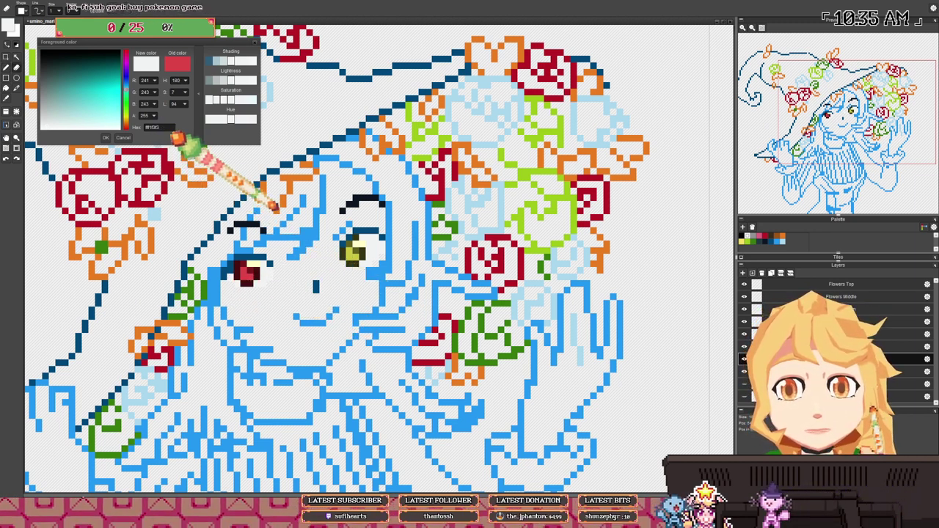
click(43, 127)
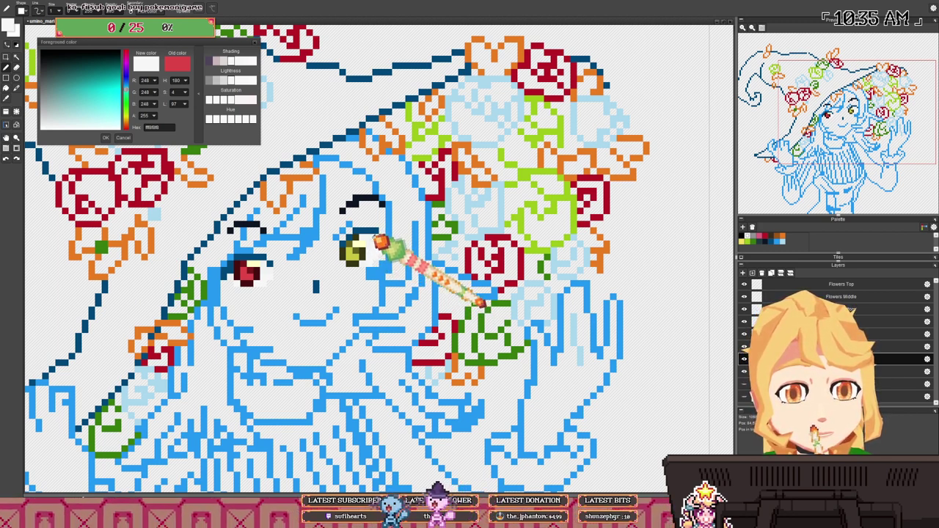
- Refill the eye whites with the Fill tool, trying (241, 243, 243) and the darker cool grey (224, 230, 230)
key(g)
click(48, 124)
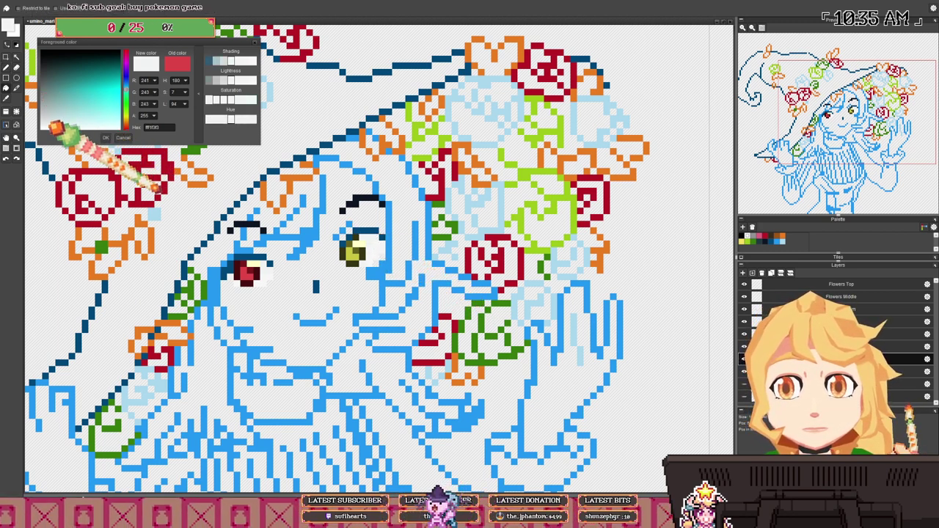
click(48, 120)
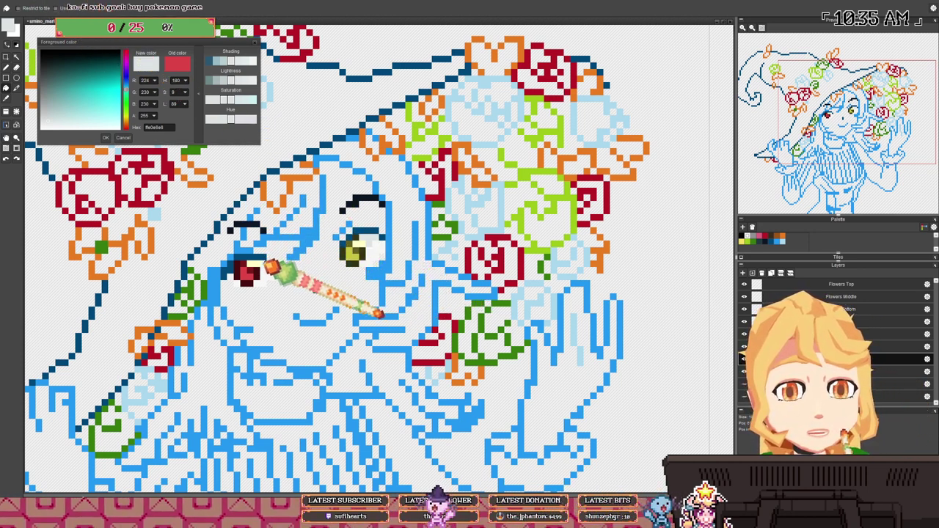
- Redraw the upper lash lines of both eyes in dark brown sampled from the swatches and clean up the edges
click(122, 137)
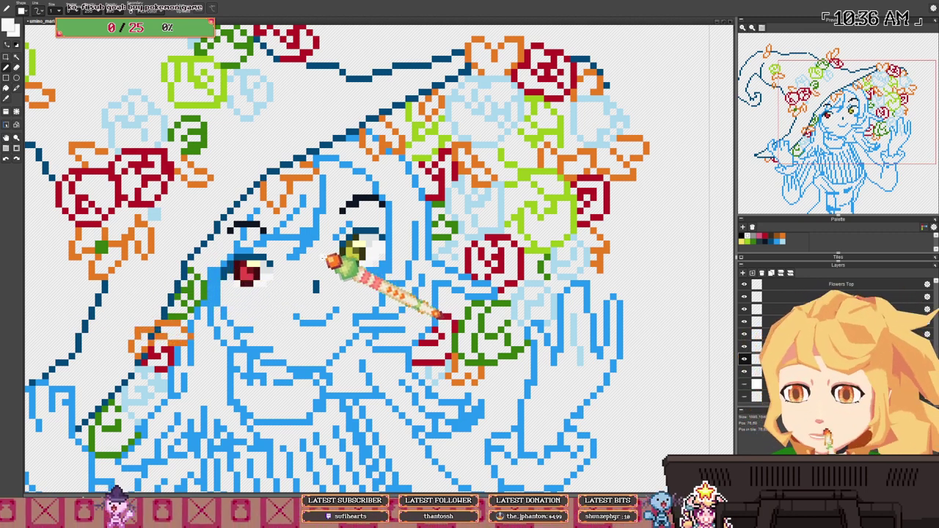
drag(403, 277, 327, 246)
scroll(326, 246, down, 4)
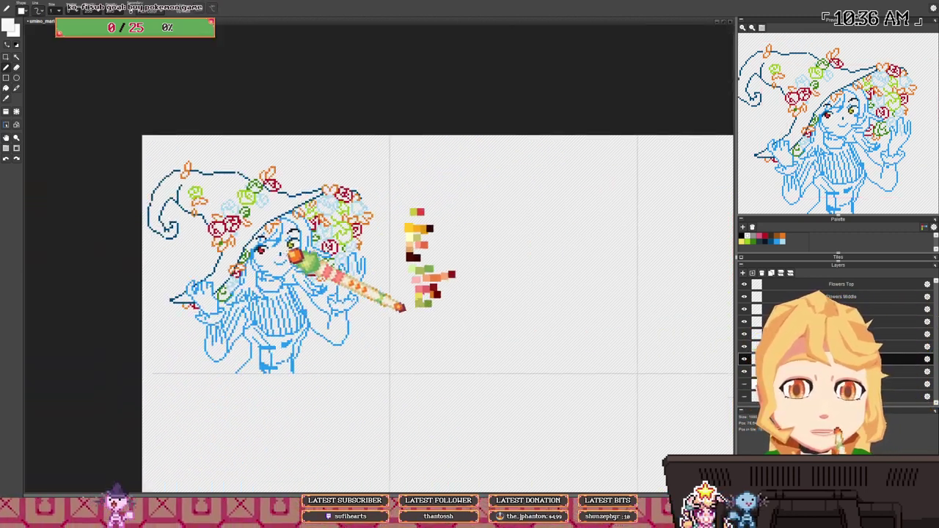
scroll(323, 248, up, 4)
scroll(315, 249, down, 5)
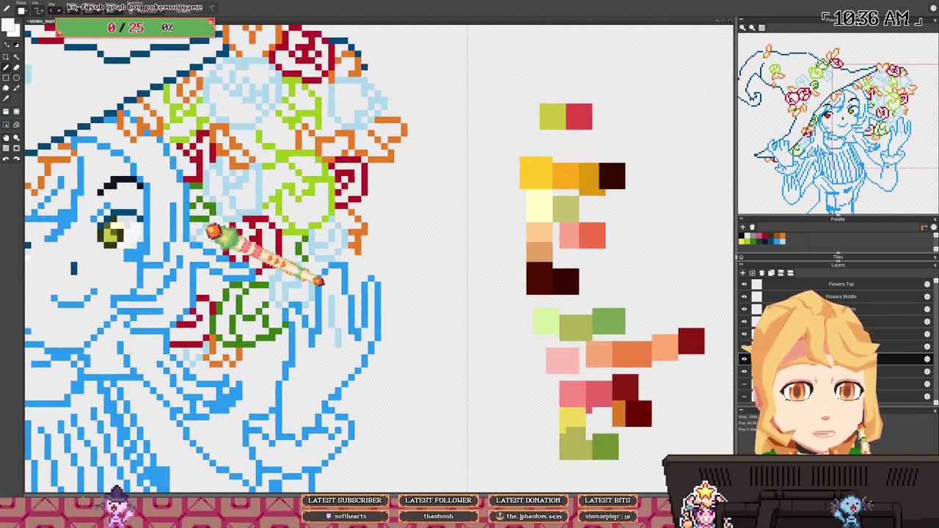
scroll(293, 258, up, 1)
scroll(367, 257, down, 3)
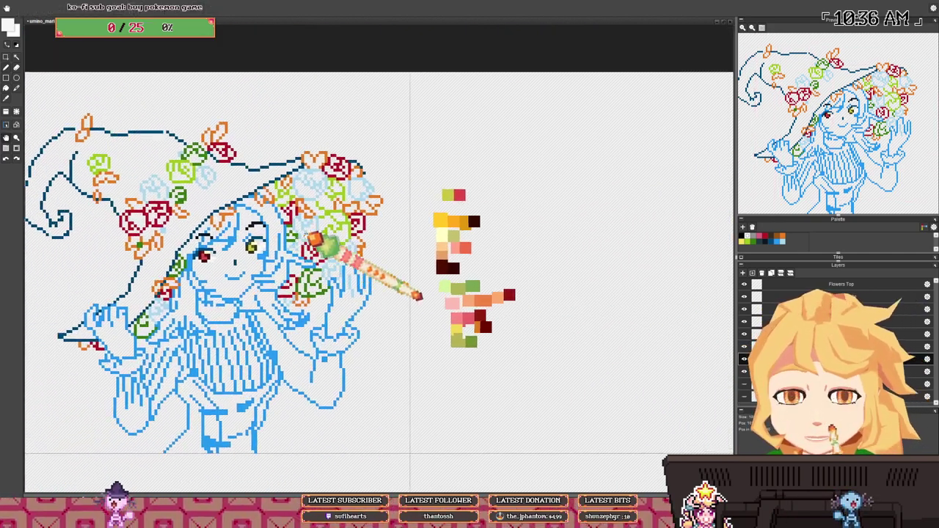
scroll(470, 264, up, 5)
scroll(477, 229, down, 2)
scroll(322, 242, up, 5)
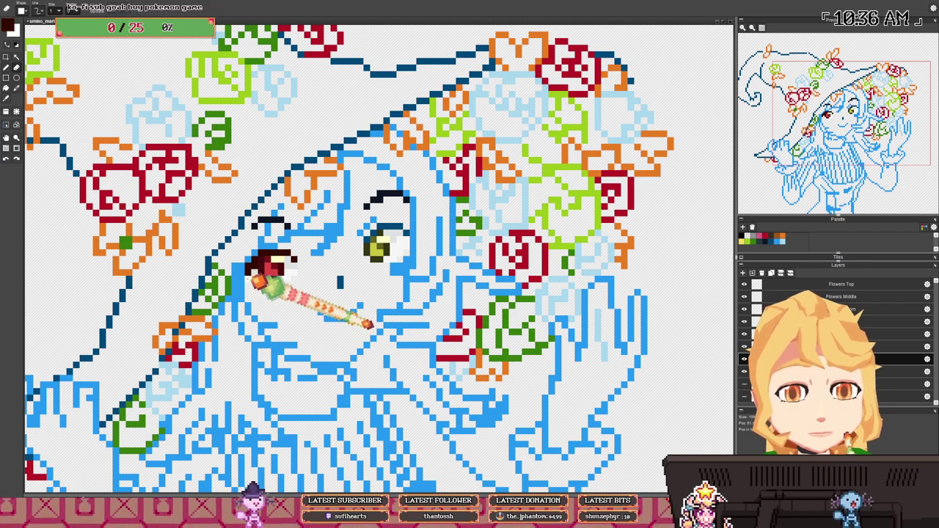
right_click(255, 267)
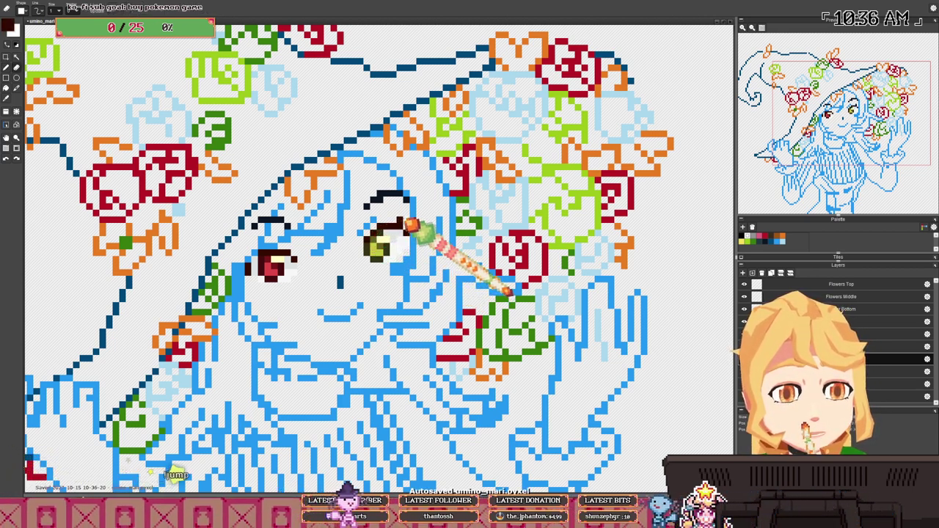
- Sample the peach skin swatch (255, 208, 149) for use with the Fill tool
scroll(402, 224, down, 5)
scroll(453, 214, up, 3)
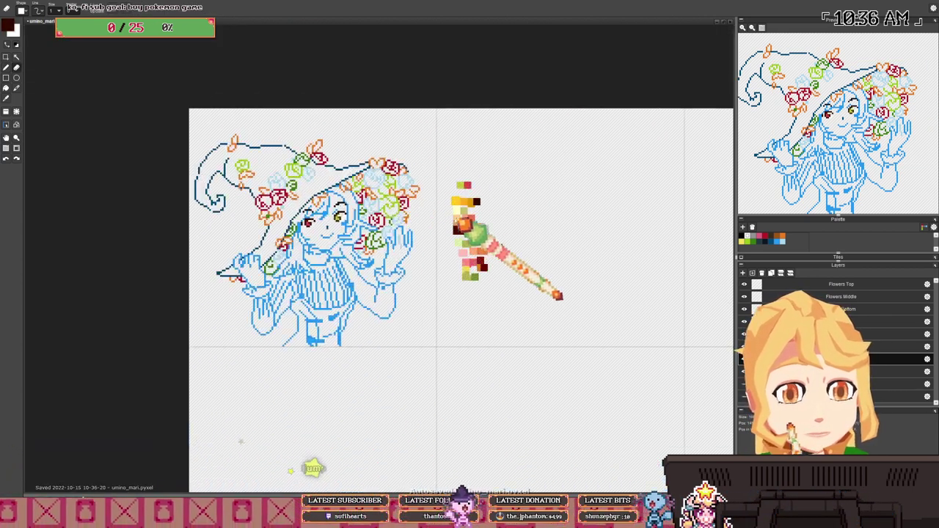
right_click(455, 220)
drag(265, 238, 270, 238)
key(f)
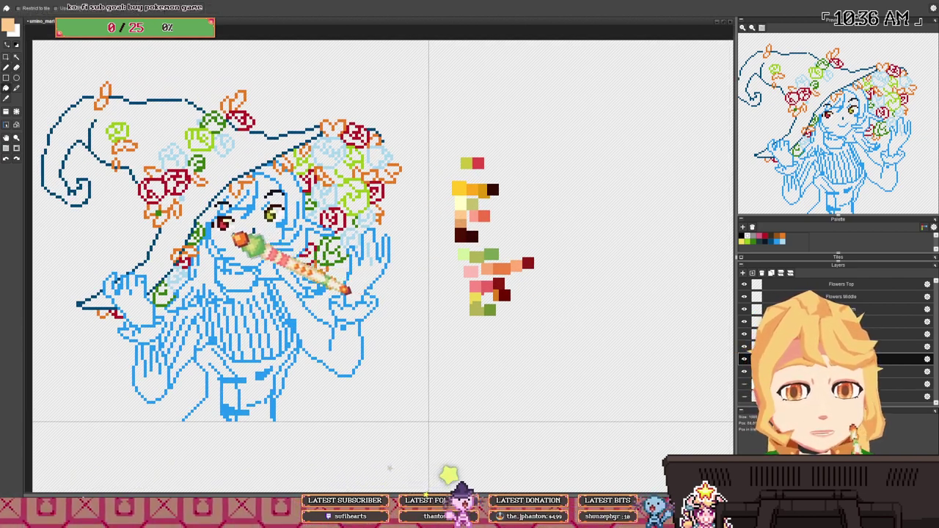
- Try to fill the face with the sampled peach
click(232, 230)
key(ctrl+z)
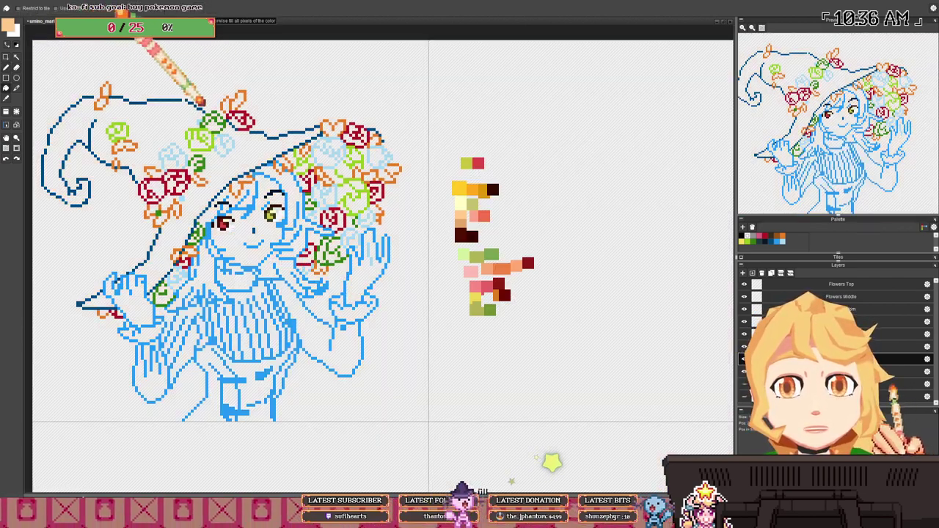
click(231, 235)
key(ctrl+z)
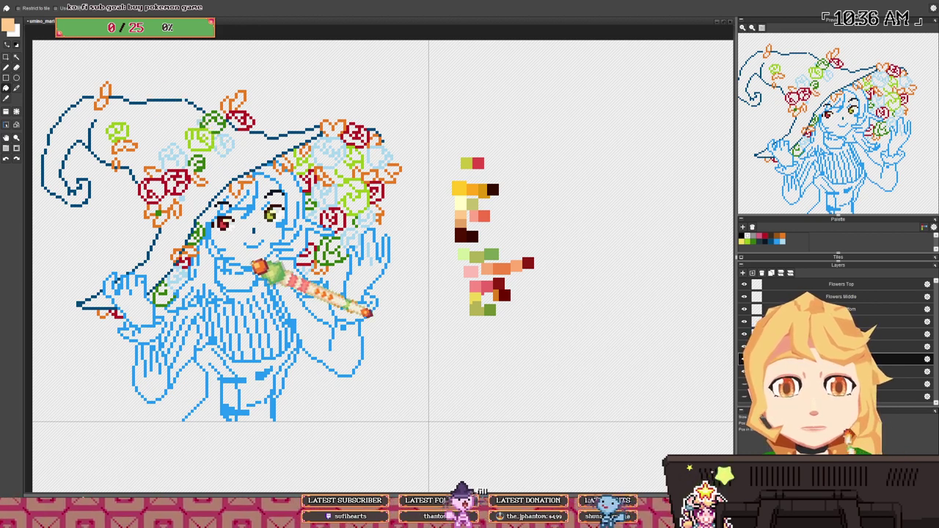
- Hide the sweater and swatch layers and draw a short peach line closing the forehead outline beneath the hat brim
drag(743, 397, 744, 372)
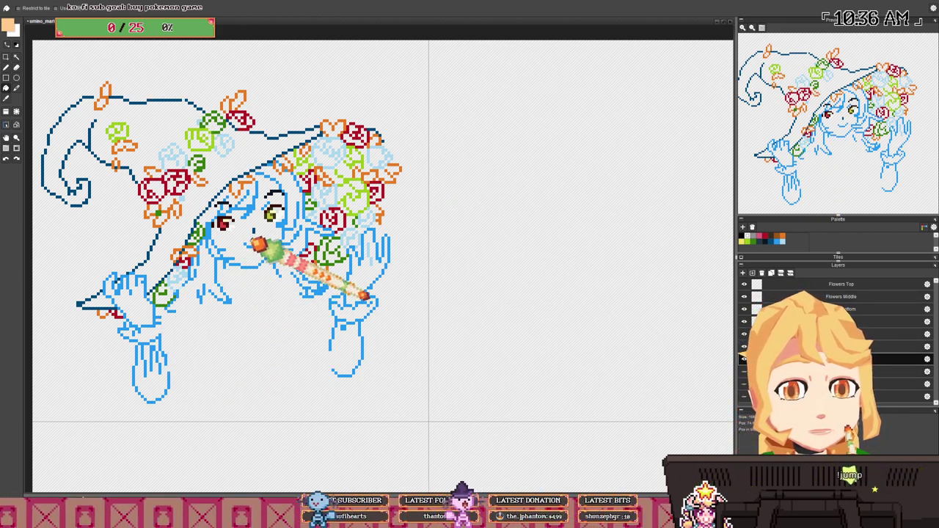
key(c)
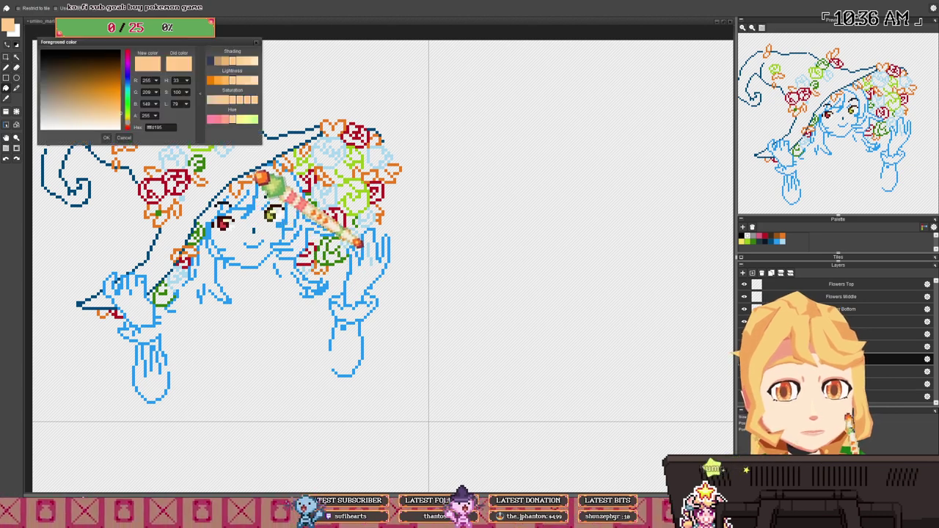
key(Escape)
scroll(262, 185, up, 2)
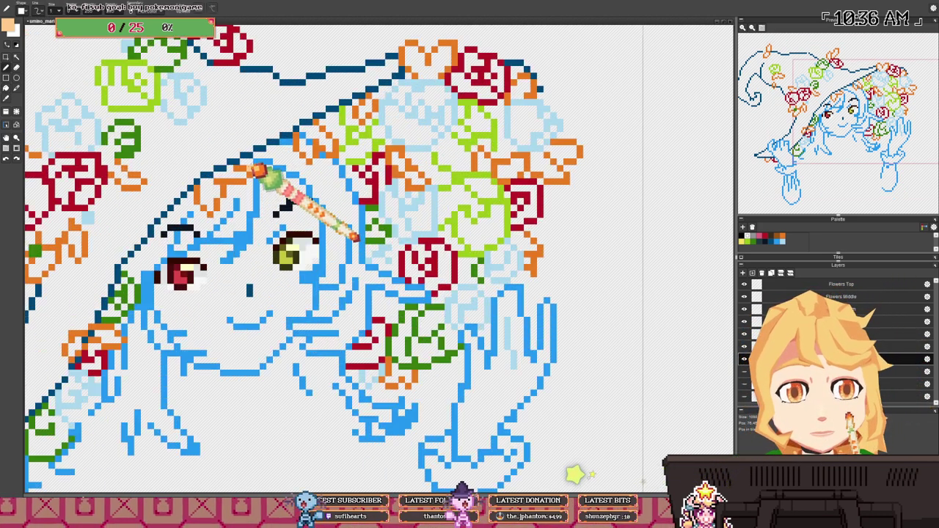
scroll(257, 167, down, 2)
scroll(260, 176, up, 2)
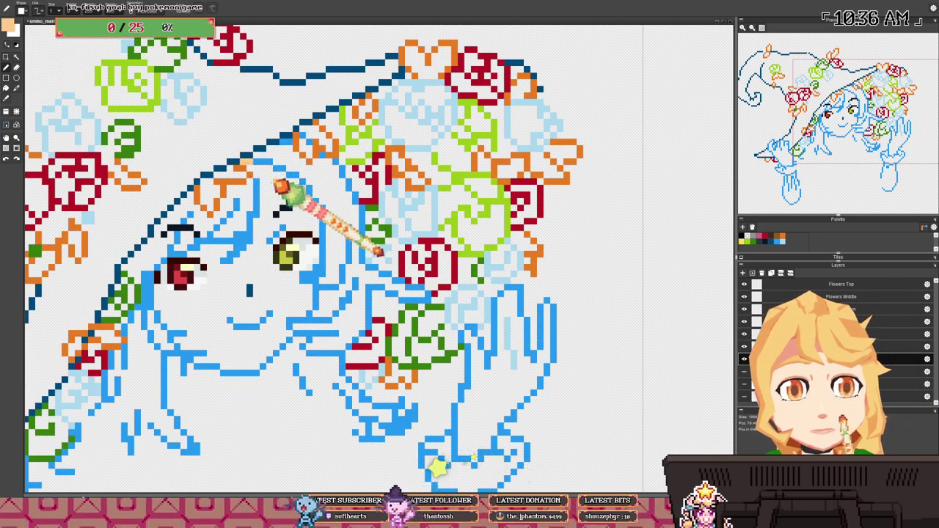
- Try the peach fill on the forehead while the hat, hand and flower layers are still visible
key(g)
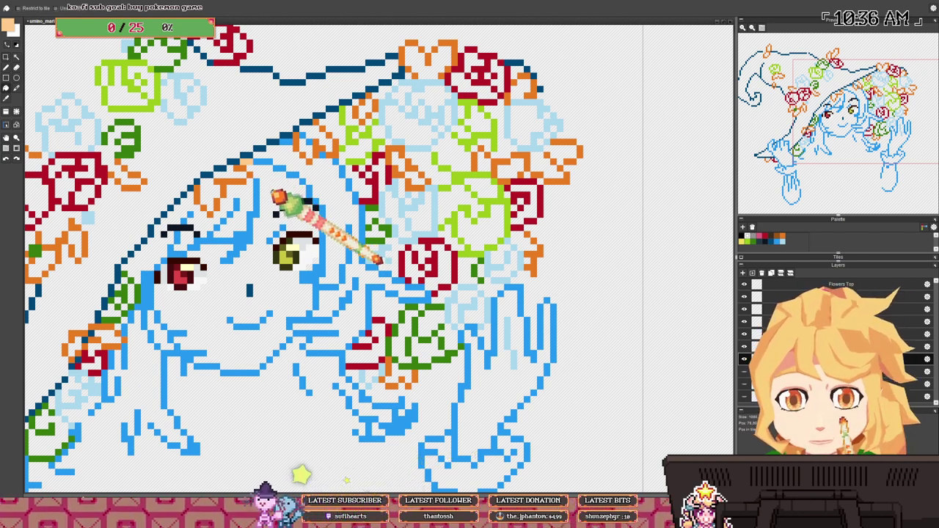
click(272, 190)
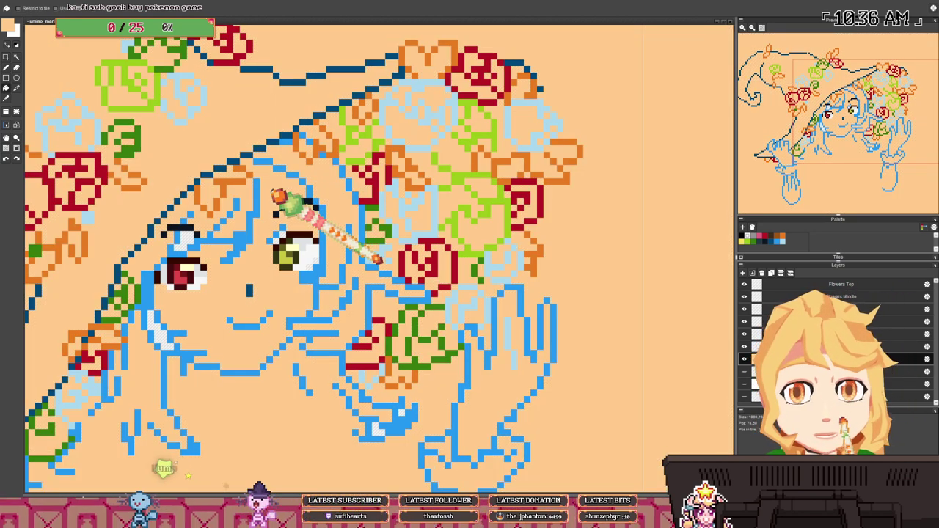
key(ctrl+z)
- Hide the hand, hat and all flower layers so only the head and hair line art shows
drag(271, 260, 259, 227)
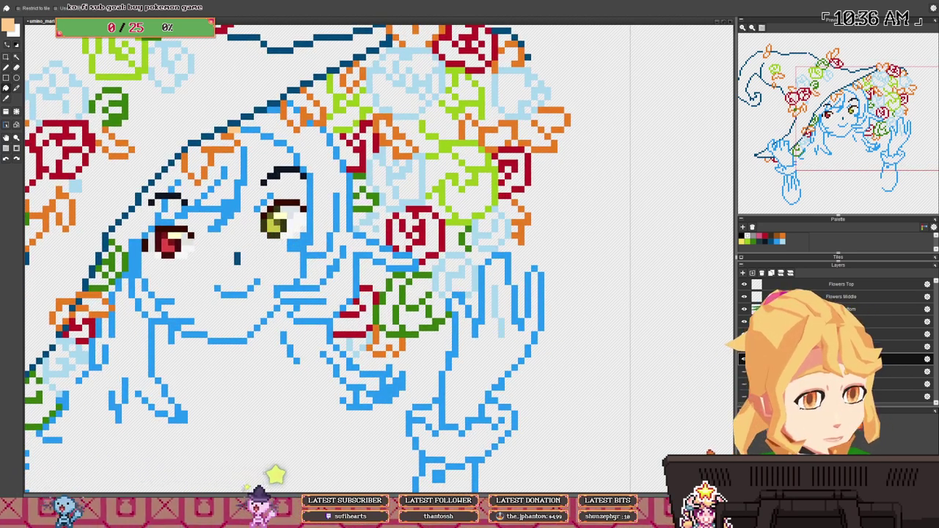
click(743, 334)
click(743, 321)
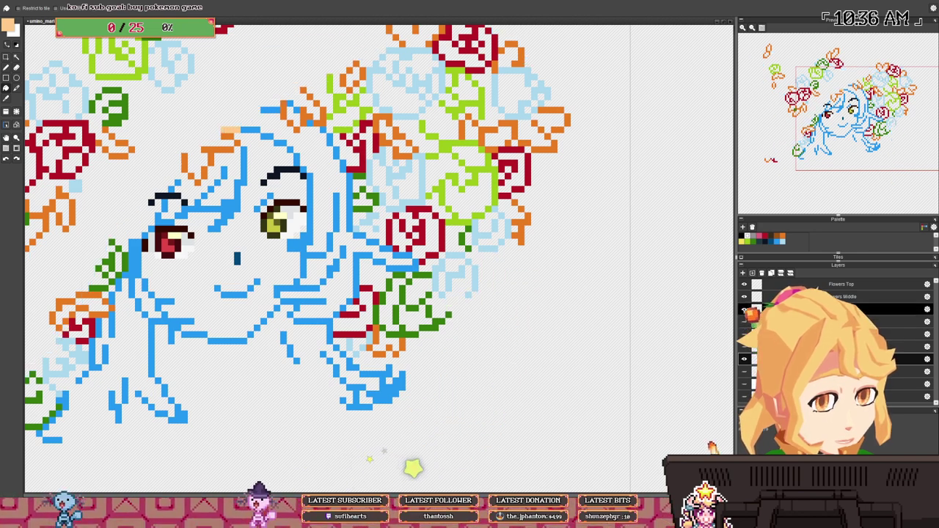
click(743, 308)
click(744, 296)
click(744, 284)
scroll(314, 262, down, 2)
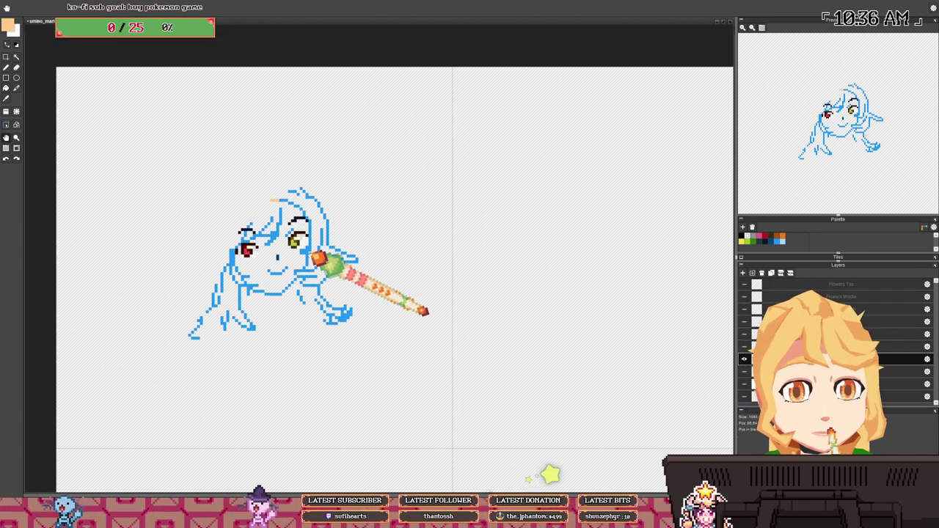
- Close the remaining gap at the forehead hairline in peach and fill the face with (255, 208, 149)
scroll(304, 192, up, 4)
drag(296, 179, 308, 196)
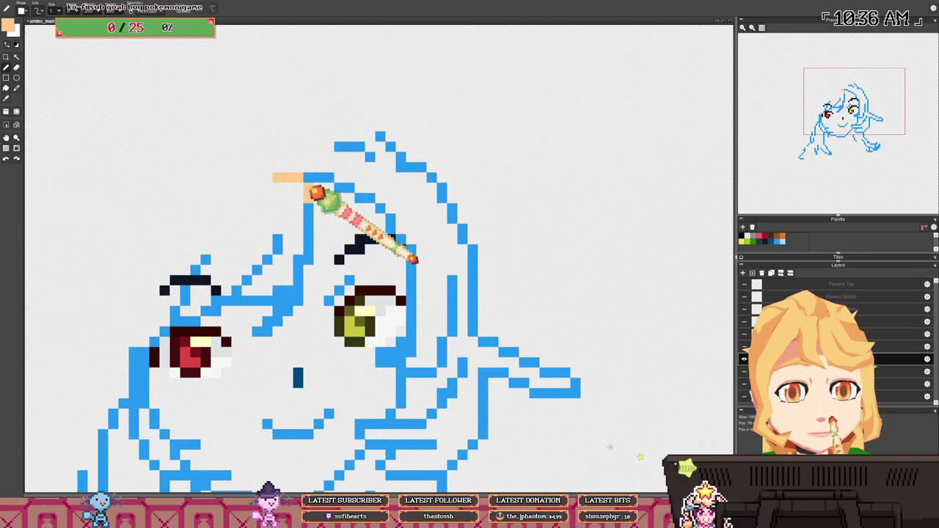
key(g)
click(334, 210)
scroll(338, 216, down, 5)
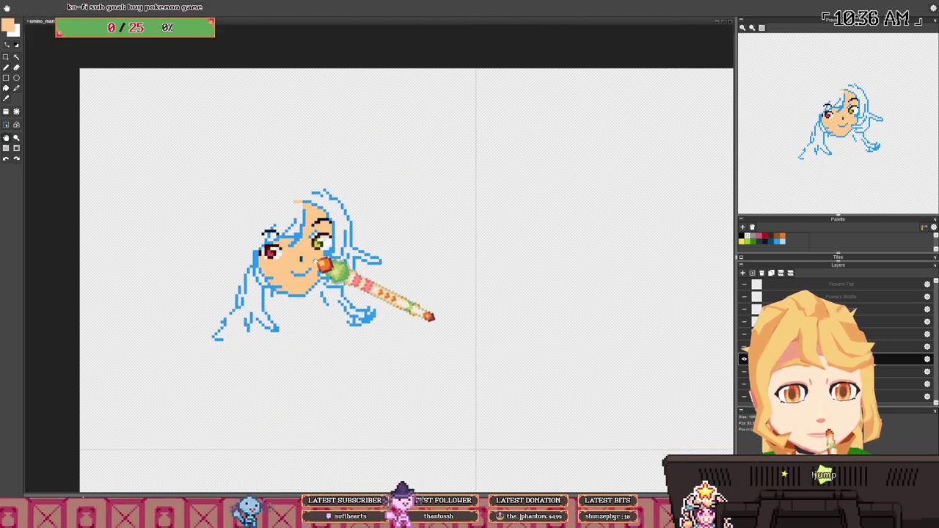
- Show the sweater, swatch, hand, hat and flower layers again
click(744, 371)
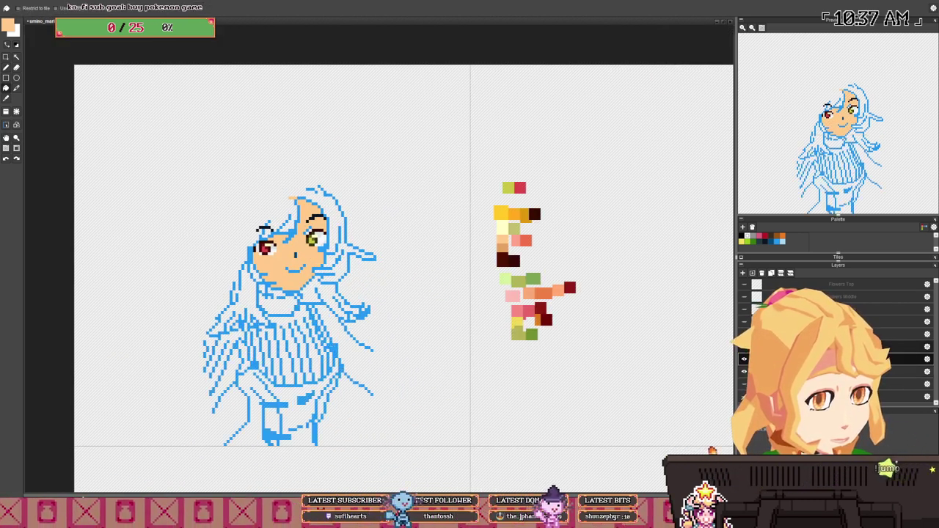
click(744, 346)
click(744, 333)
click(743, 321)
click(744, 309)
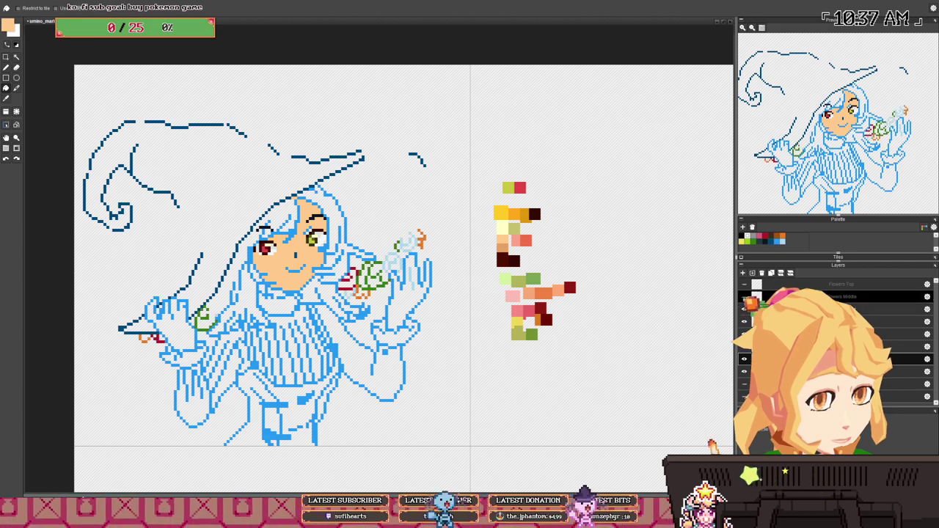
click(743, 284)
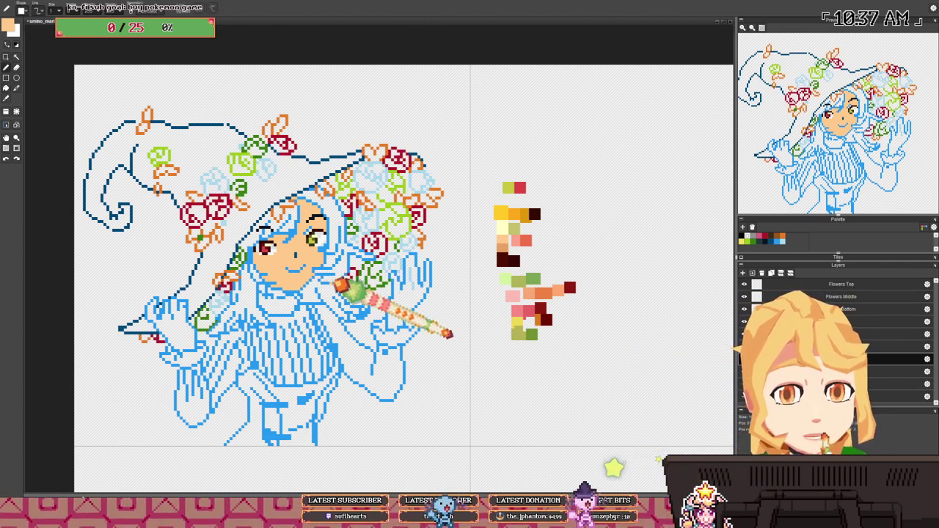
- Sample the pale yellow swatch (255, 254, 203) and refill the face with it
drag(336, 282, 364, 261)
scroll(544, 242, up, 2)
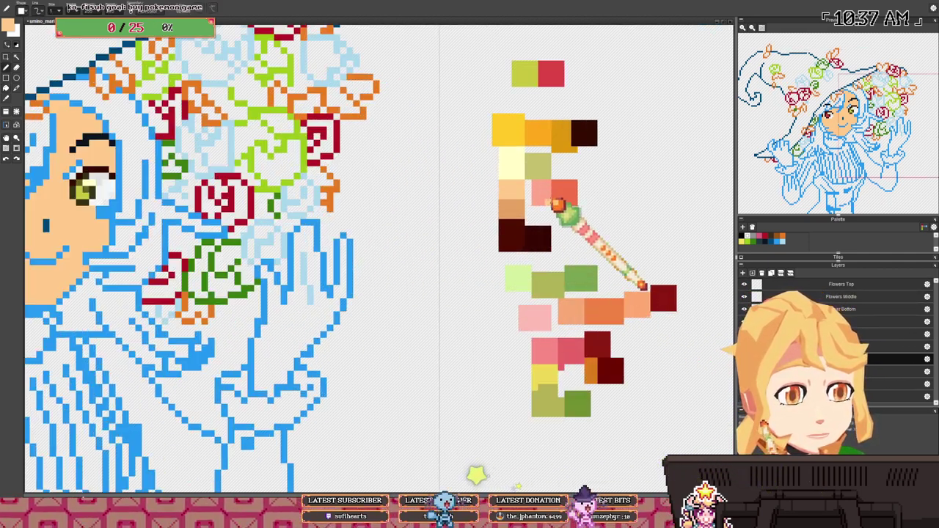
scroll(558, 205, down, 2)
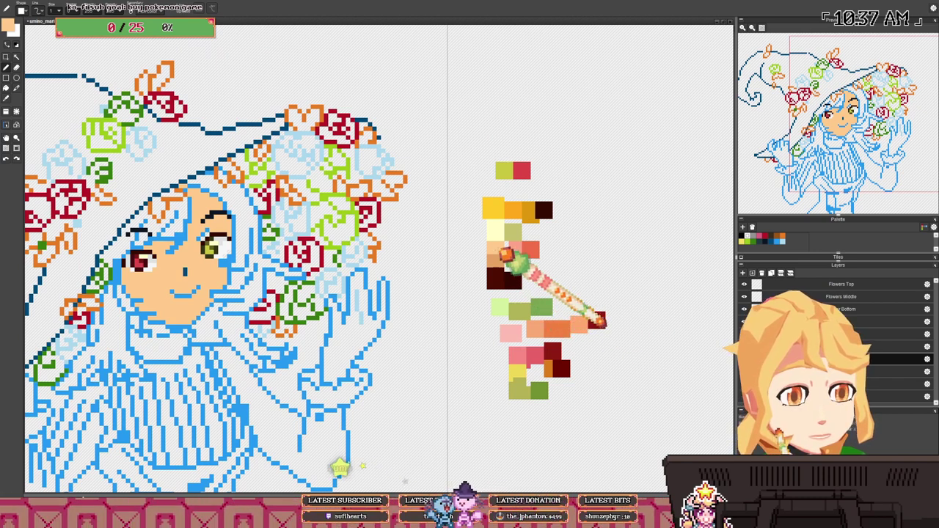
drag(167, 270, 219, 272)
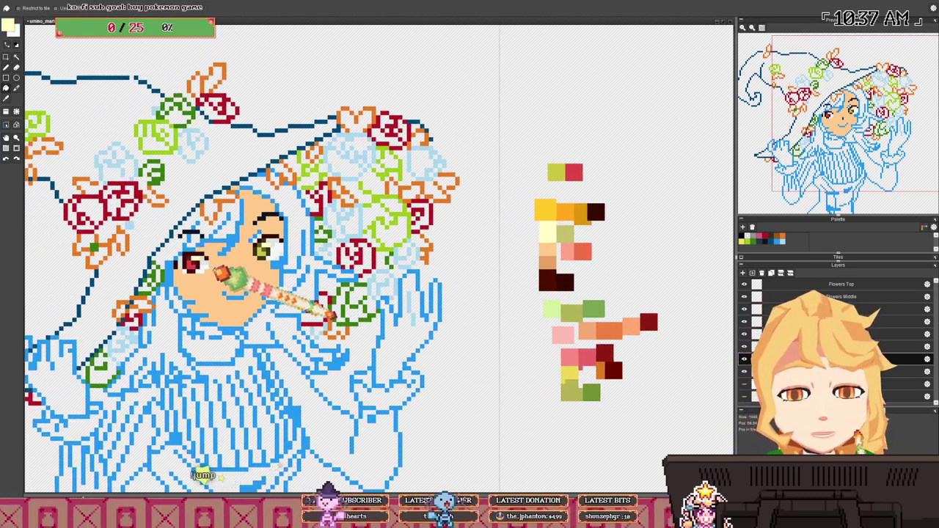
click(219, 271)
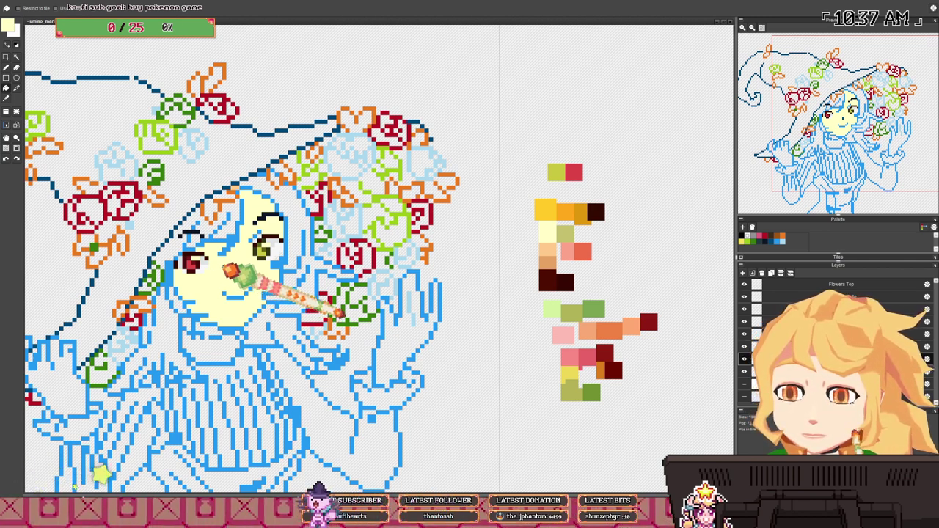
- Shift the skin colour to warmer tones and refill the face, trying (252, 228, 163) and the more orange (252, 213, 163)
drag(230, 270, 244, 272)
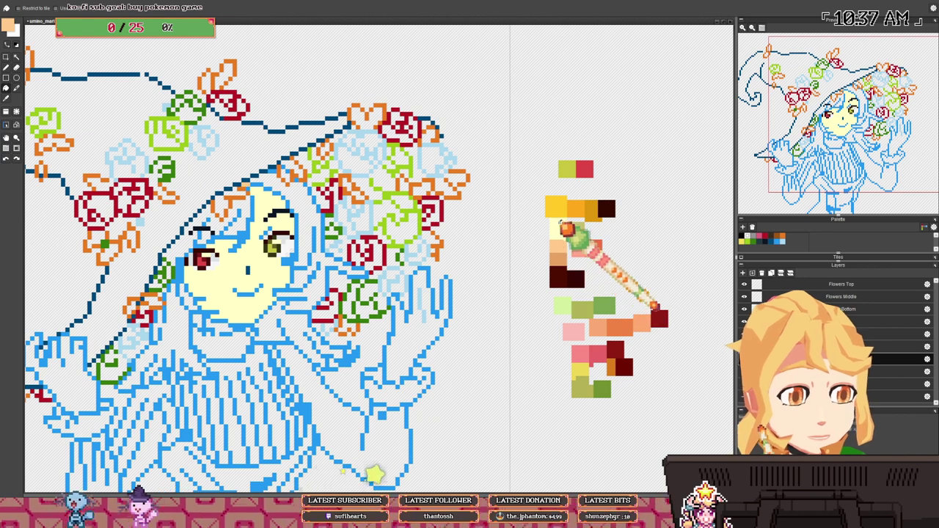
click(8, 27)
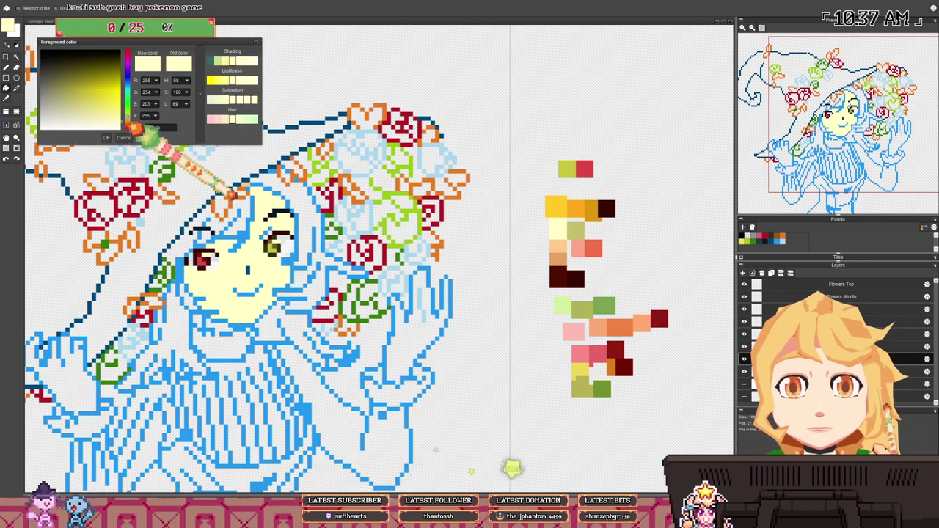
click(127, 120)
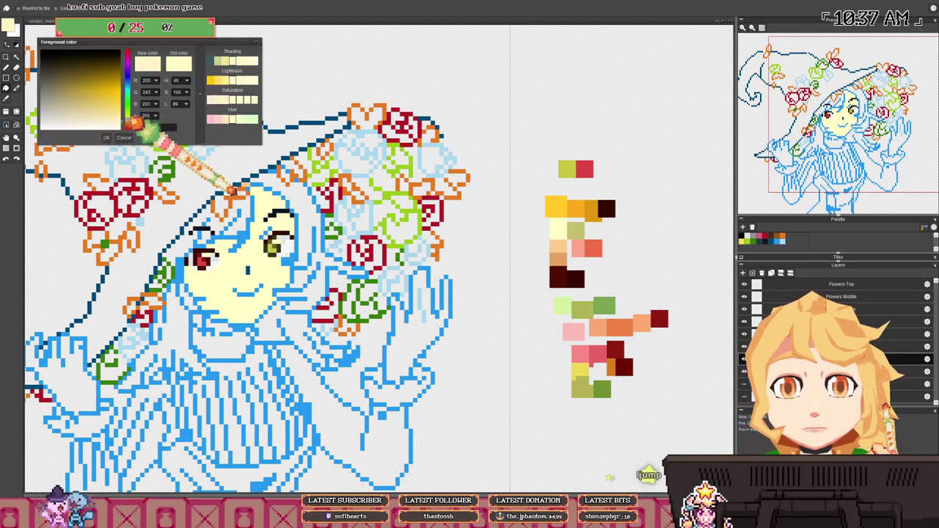
click(112, 114)
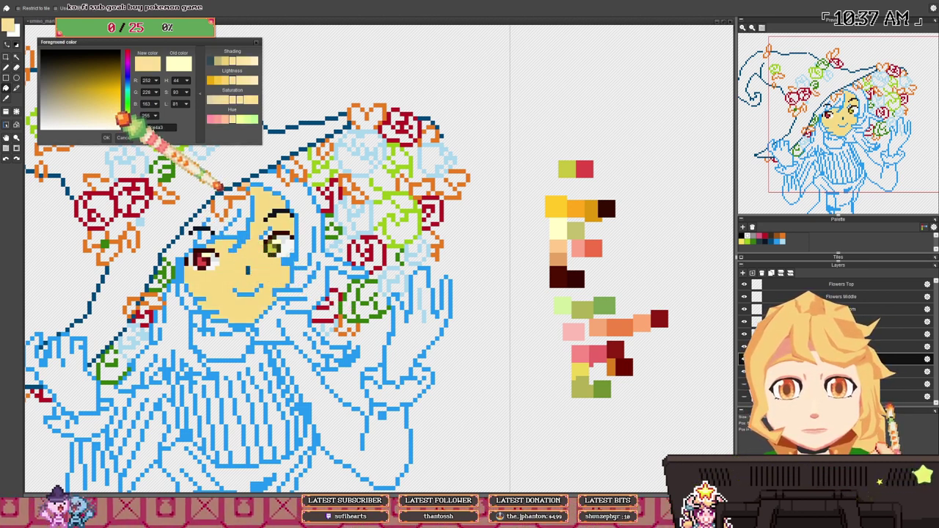
click(133, 124)
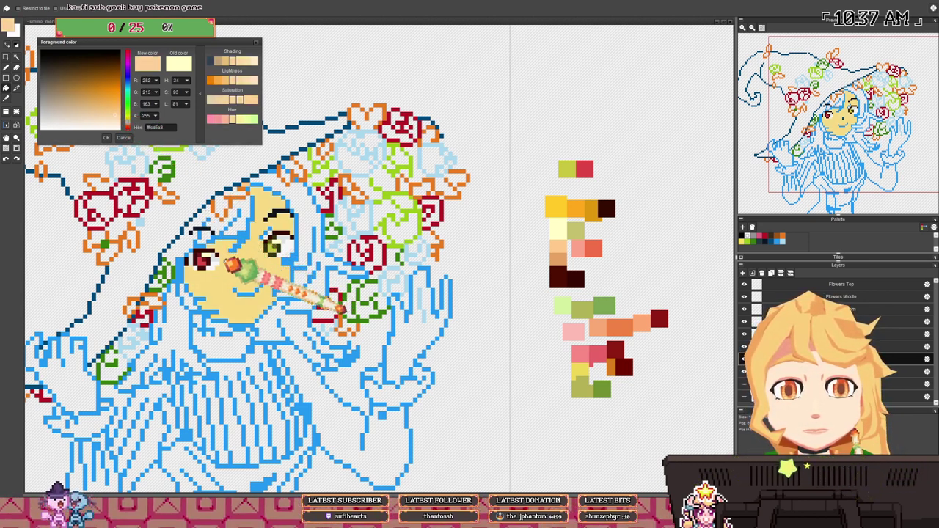
click(226, 261)
- Lighten the skin colour to (253, 230, 199), refill the face with it and accept the colour
click(115, 117)
click(114, 119)
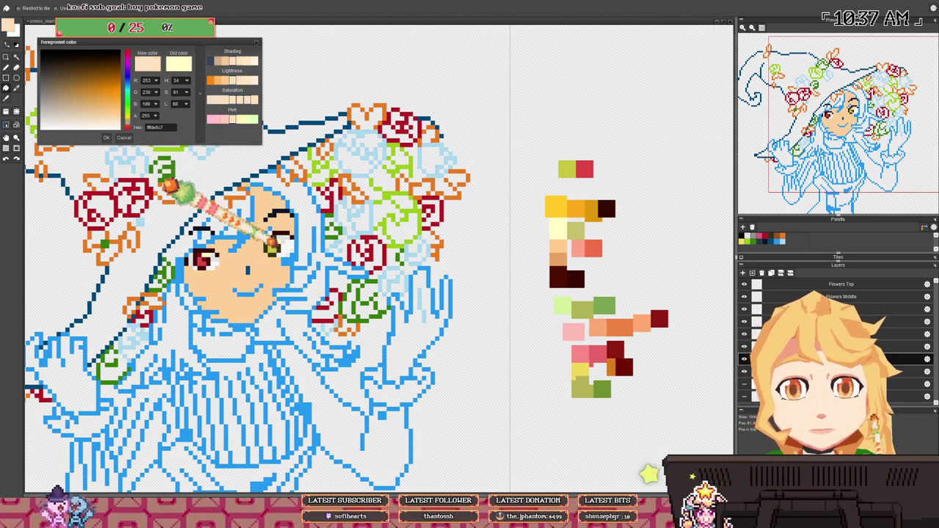
click(228, 250)
click(107, 138)
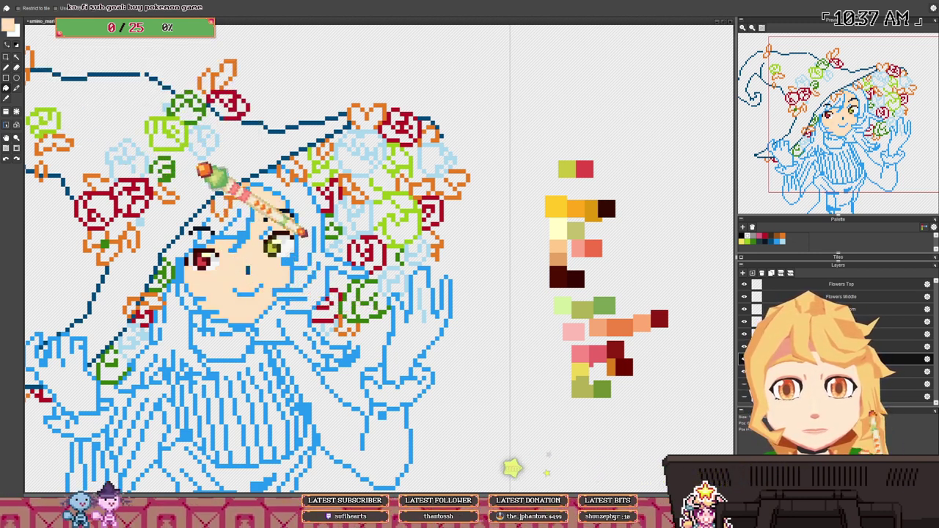
- Sample the peach skin-shadow swatch and pencil shading pixels along both cheeks and the jawline of the face
key(b)
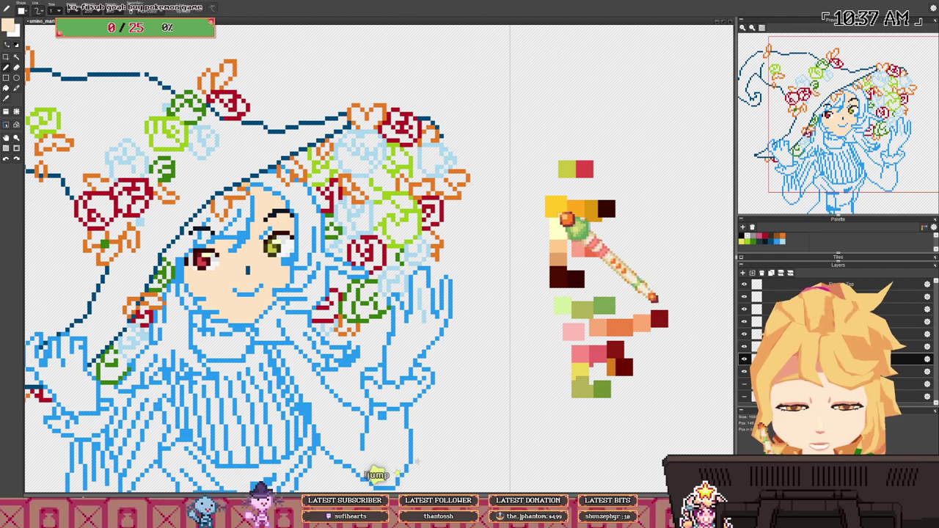
drag(550, 267, 566, 240)
right_click(569, 222)
drag(306, 231, 312, 223)
scroll(312, 220, up, 3)
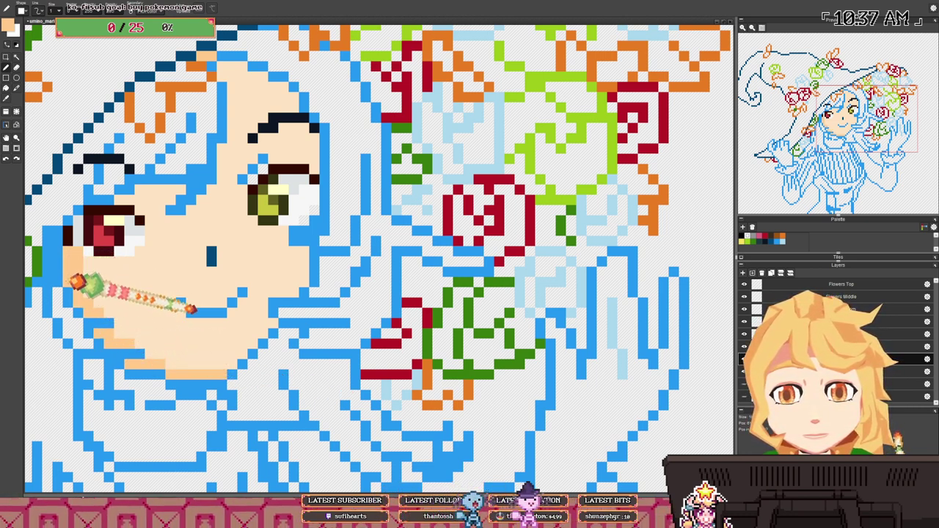
right_click(314, 212)
mouse_move(303, 247)
mouse_down()
mouse_move(297, 281)
mouse_move(308, 282)
mouse_up()
scroll(380, 258, down, 1)
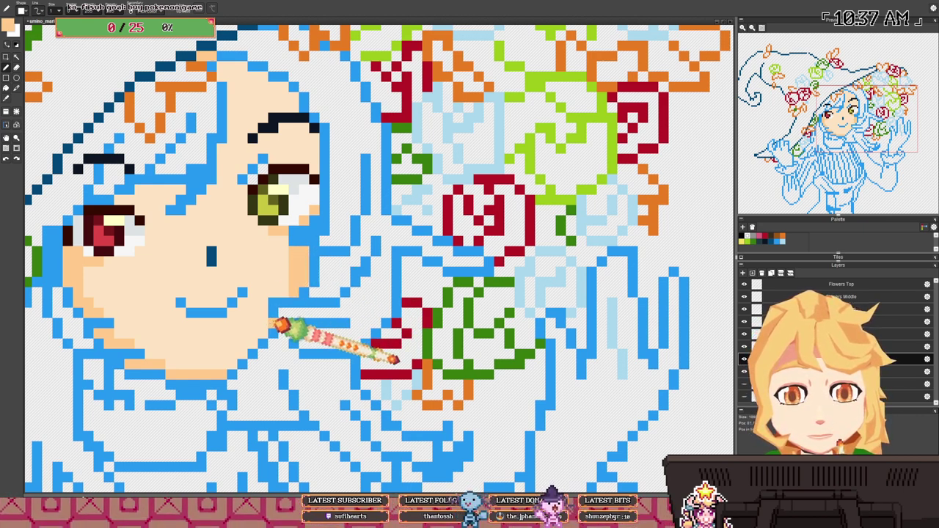
- Recolour the blue smile line with the tan skin swatch and shade the forehead below the fringe in peach
scroll(379, 259, down, 1)
scroll(367, 279, up, 2)
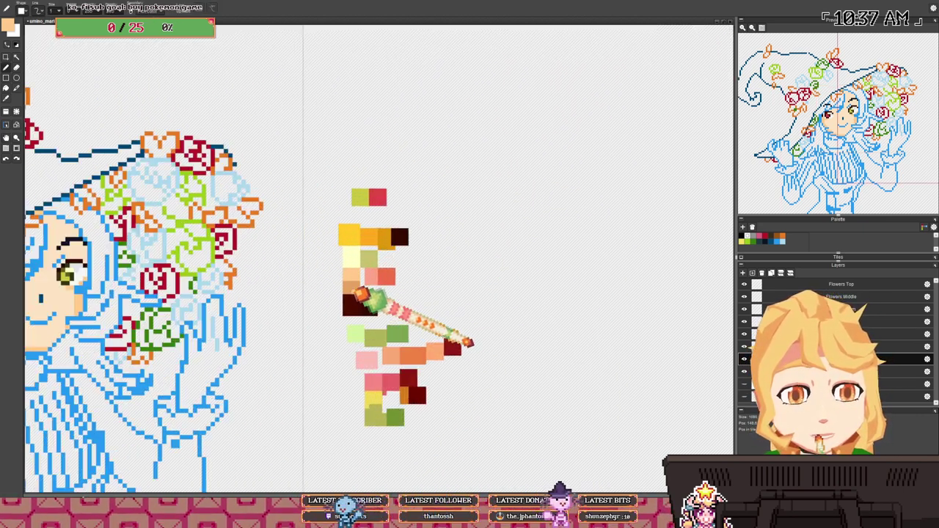
scroll(24, 239, down, 2)
scroll(304, 289, up, 3)
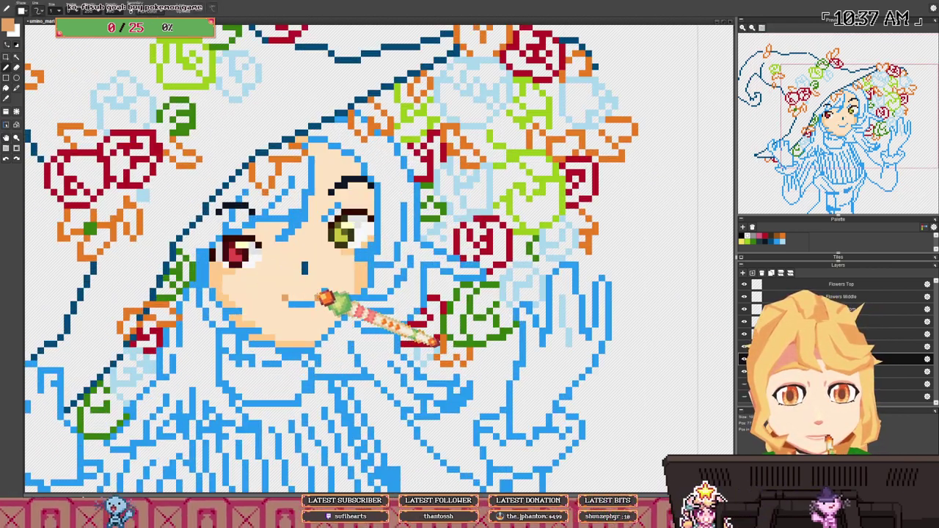
right_click(358, 267)
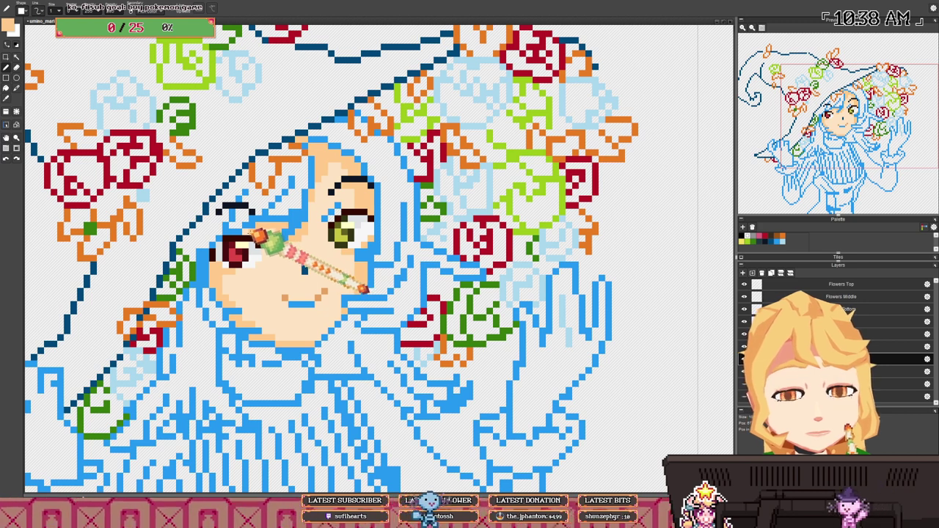
- Sample the dark brown of the eyelashes and recolour both eyebrows with it
right_click(250, 239)
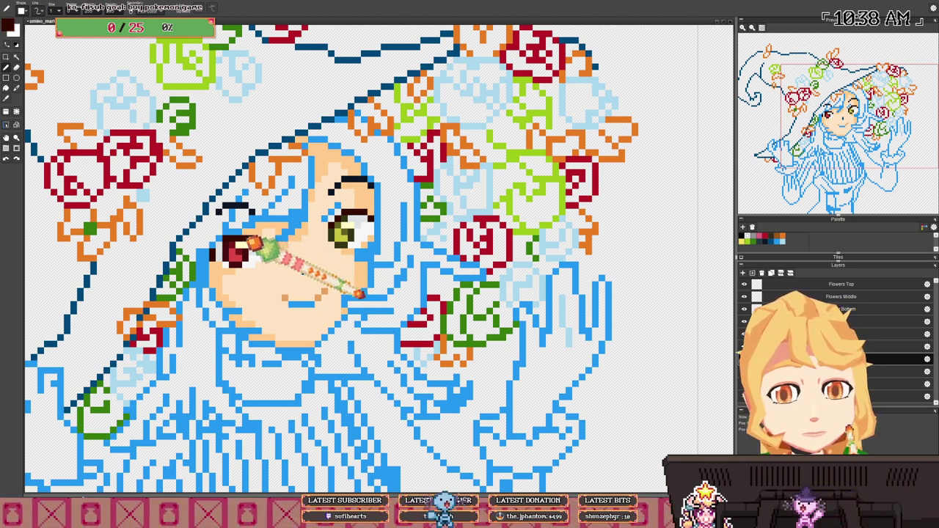
drag(220, 209, 249, 212)
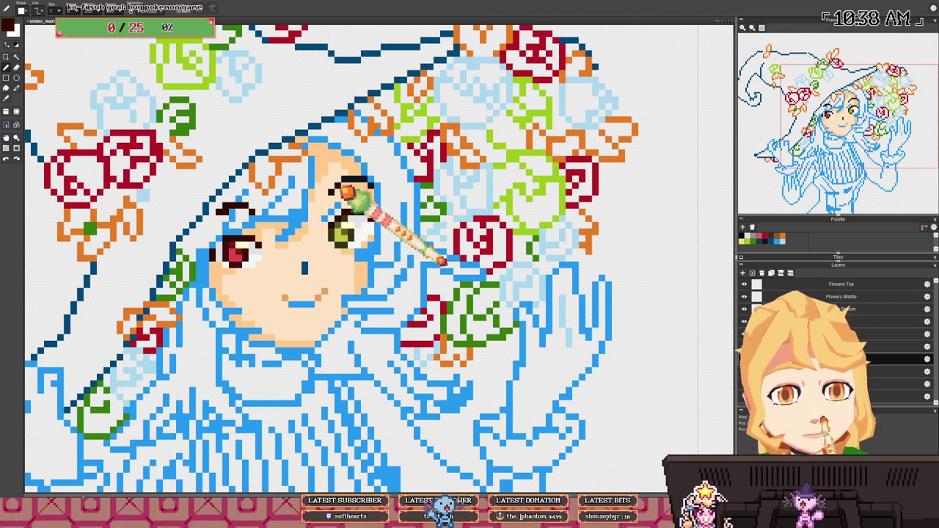
drag(352, 182, 367, 191)
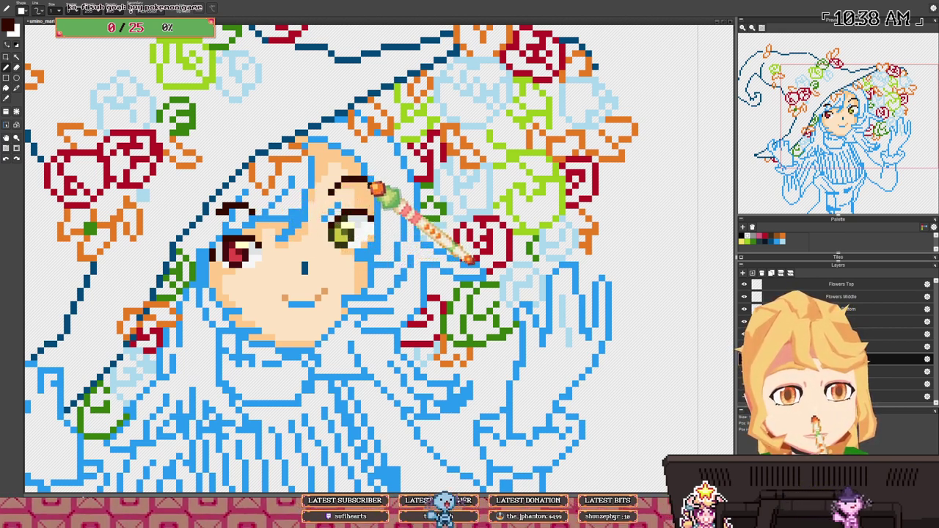
scroll(239, 224, down, 2)
scroll(246, 220, down, 2)
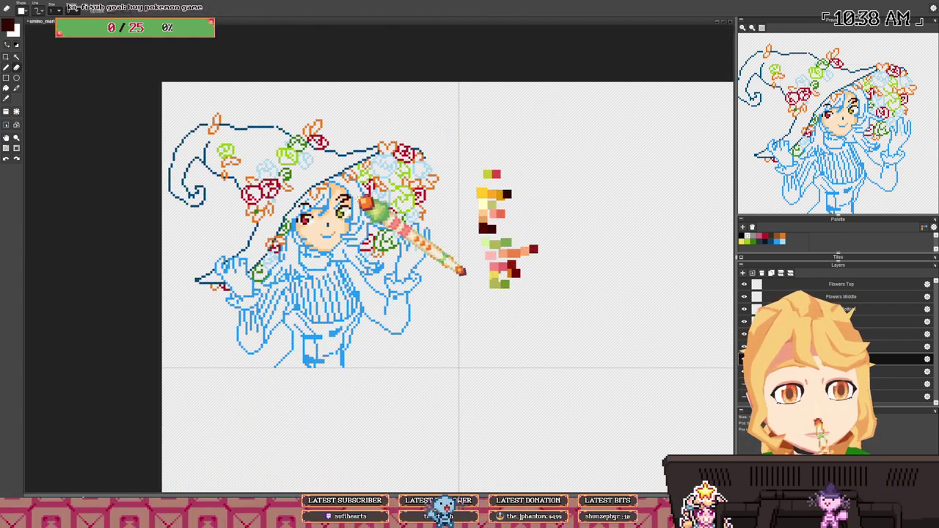
- Add peach shadow pixels around the green eye, between its upper lashes and the eyebrow
scroll(365, 206, up, 3)
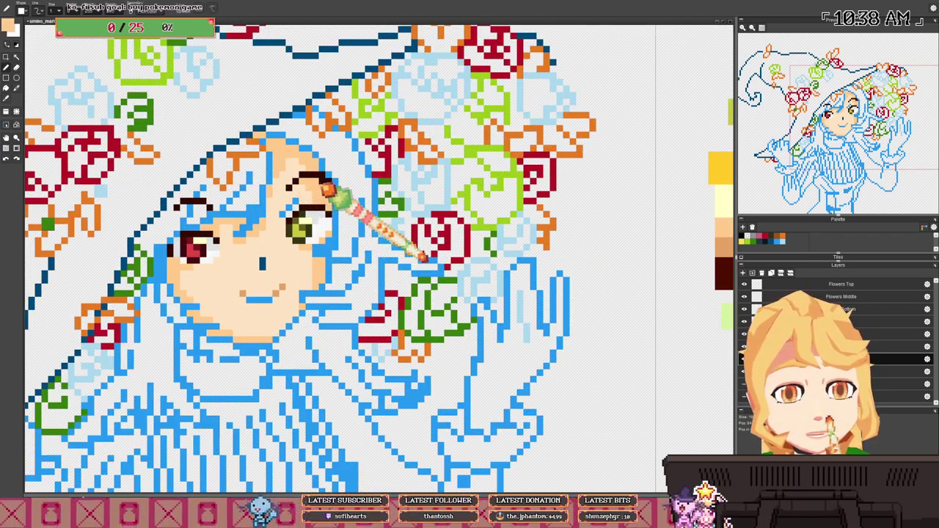
scroll(323, 187, down, 3)
scroll(316, 193, up, 3)
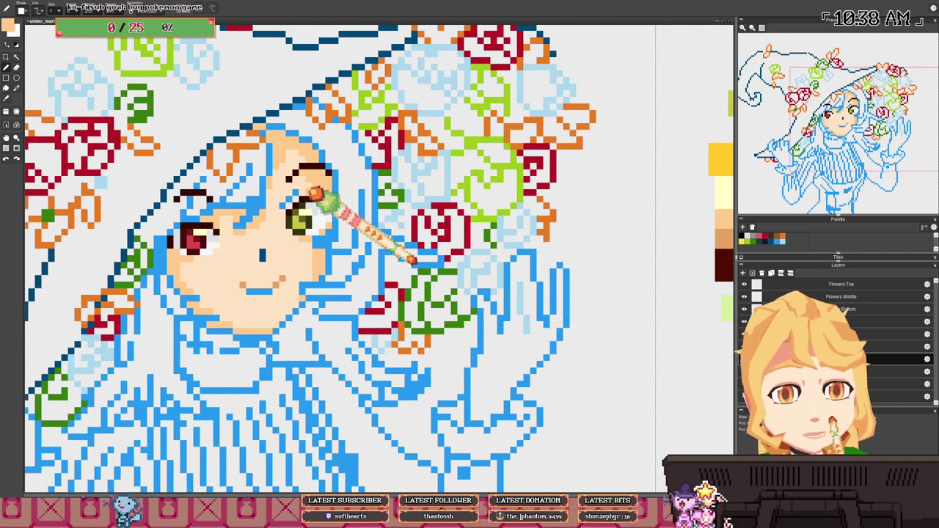
scroll(315, 193, down, 3)
scroll(323, 189, up, 3)
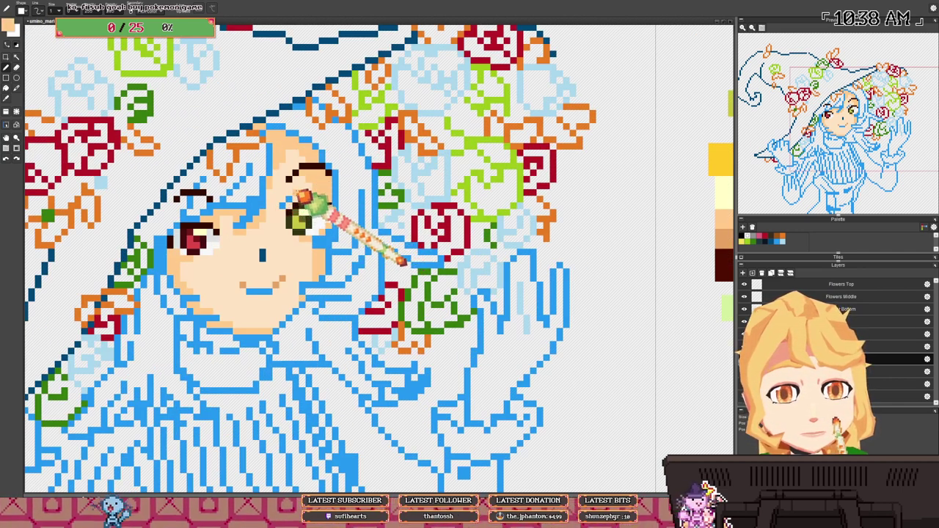
scroll(302, 196, down, 3)
scroll(293, 207, up, 3)
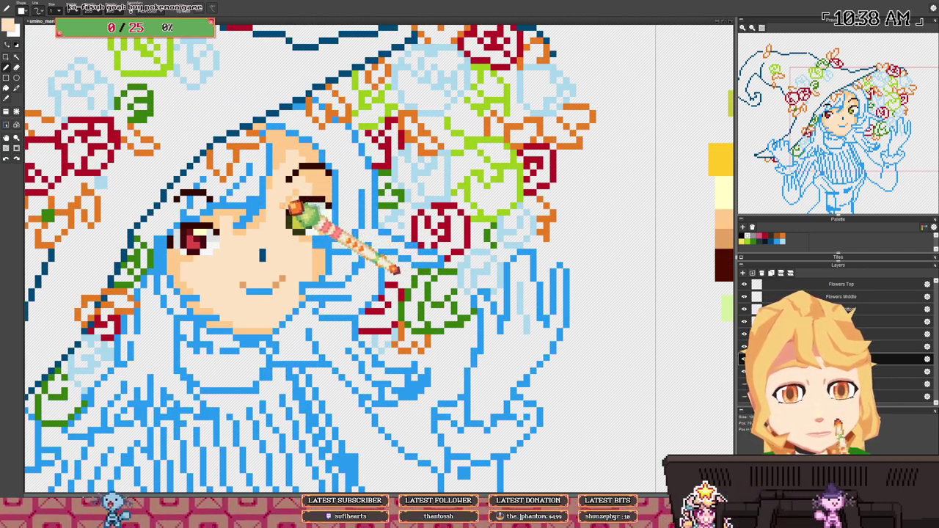
- Deepen the shading with the tan swatch along the jaw, cheek edges and upper forehead, undoing misplaced strokes
scroll(295, 208, down, 4)
scroll(462, 214, up, 2)
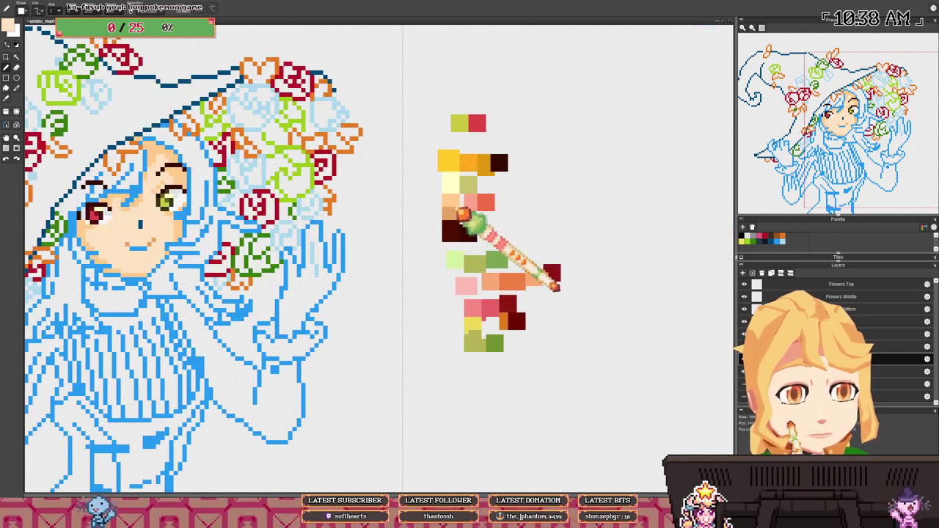
scroll(451, 220, down, 2)
scroll(220, 194, up, 4)
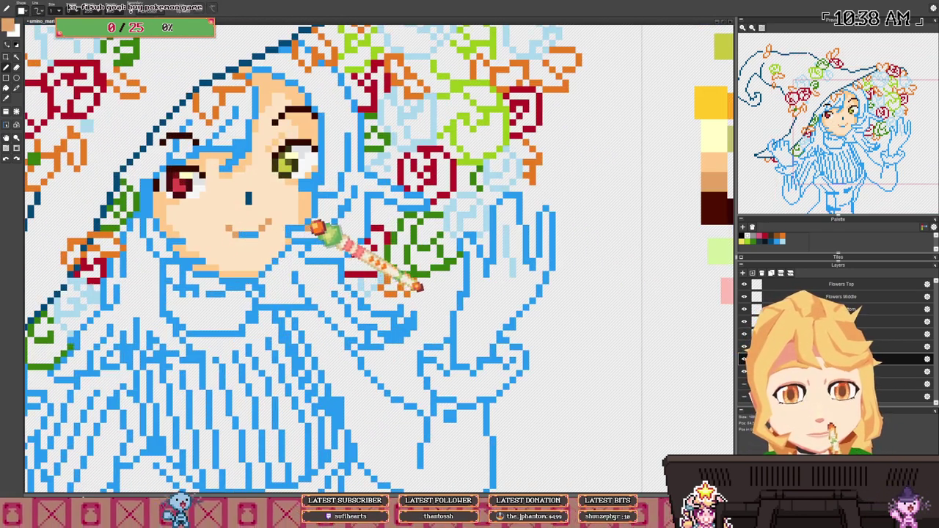
scroll(299, 217, down, 3)
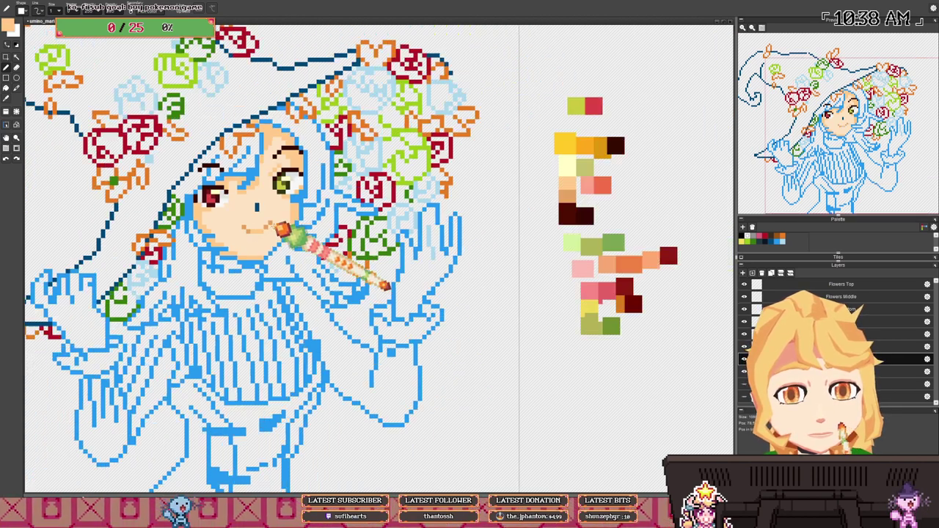
scroll(298, 222, up, 4)
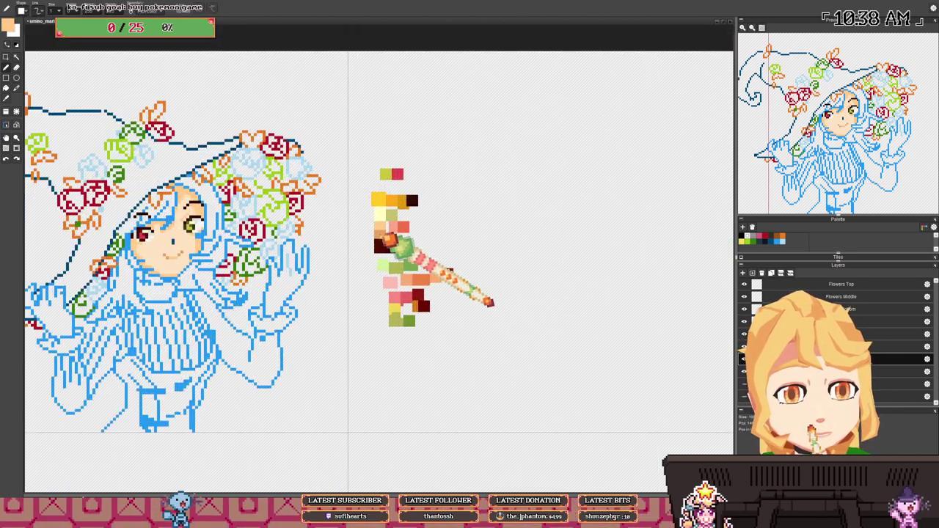
scroll(151, 264, up, 4)
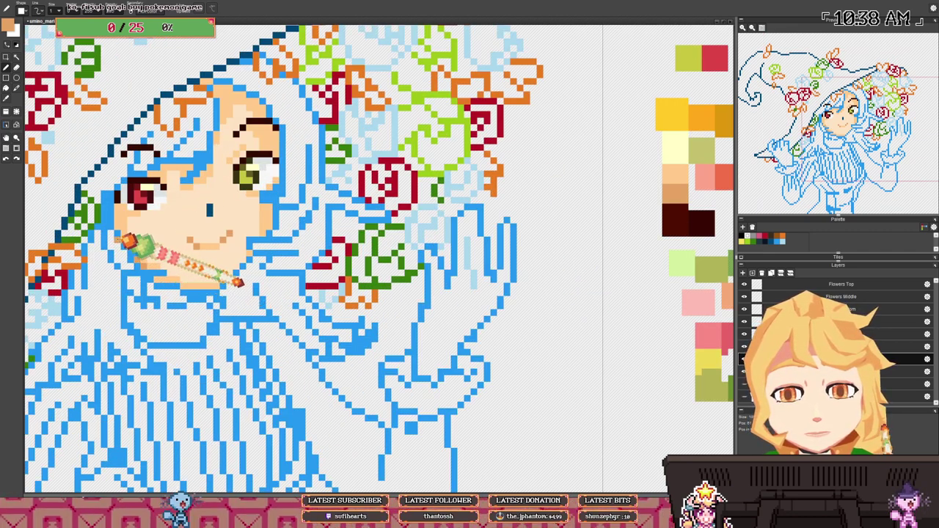
key(ctrl+z)
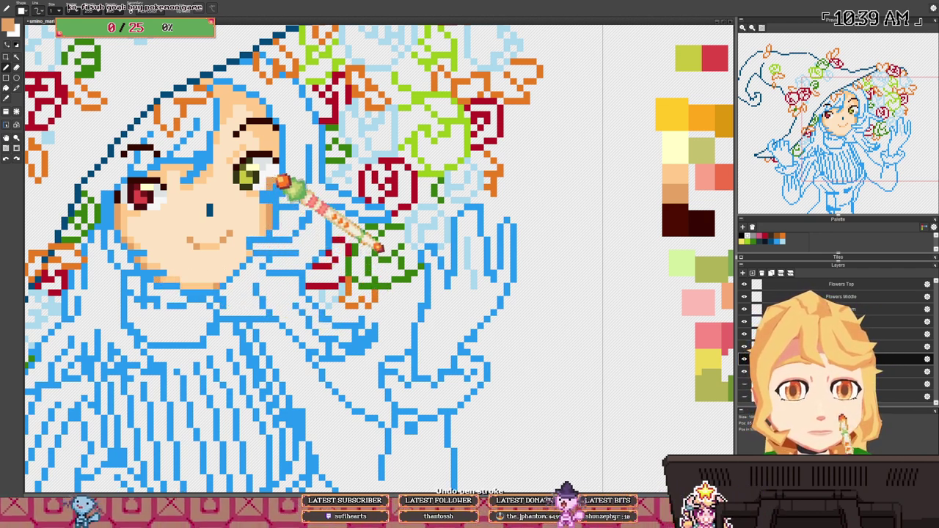
key(ctrl+z)
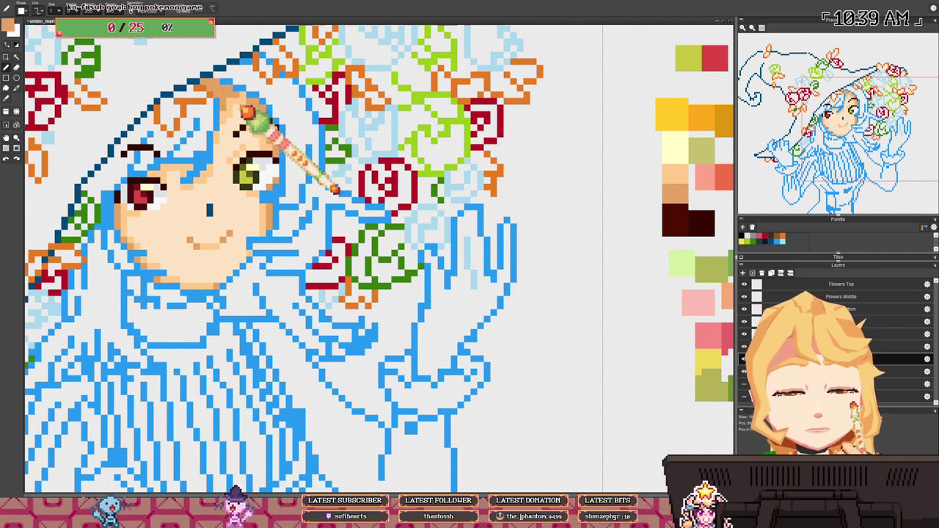
- Sample the blue line colour and touch up the hair outline where it meets the upper forehead
scroll(333, 190, down, 2)
scroll(314, 184, up, 1)
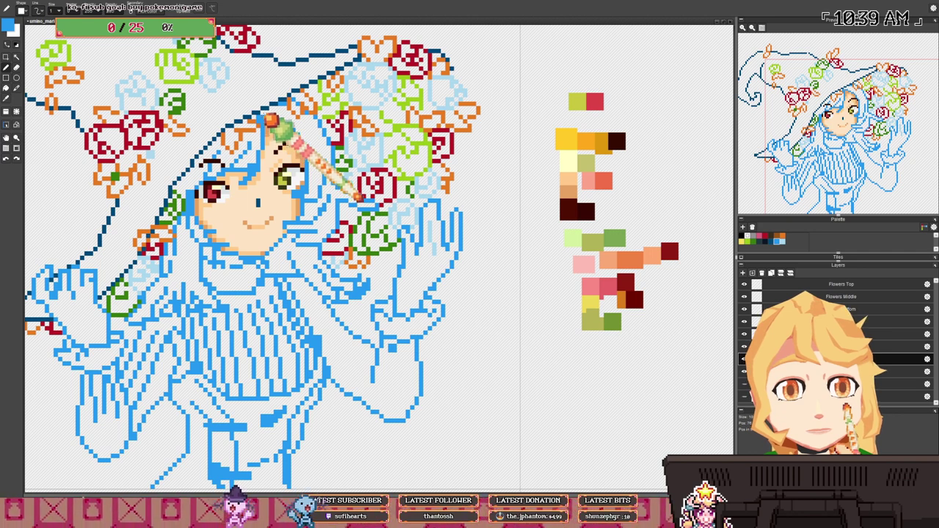
scroll(365, 198, down, 2)
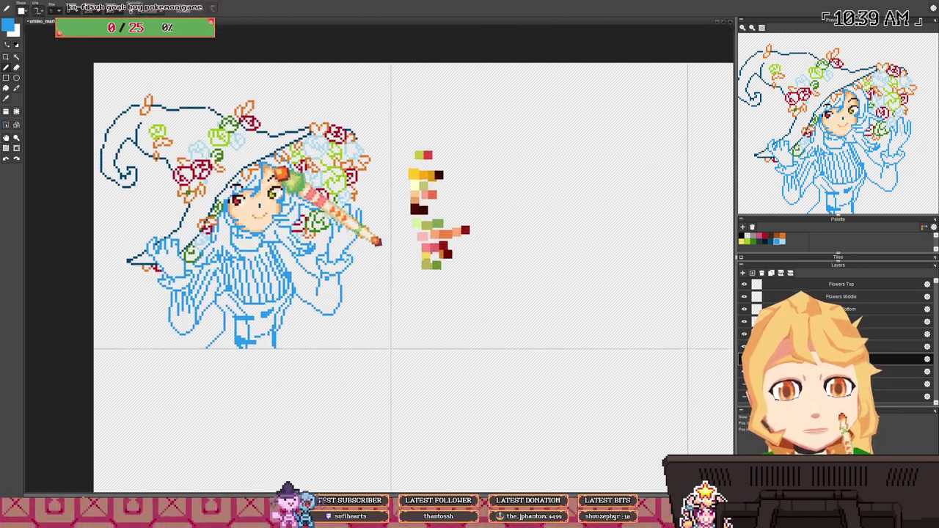
scroll(379, 245, up, 1)
scroll(260, 159, up, 1)
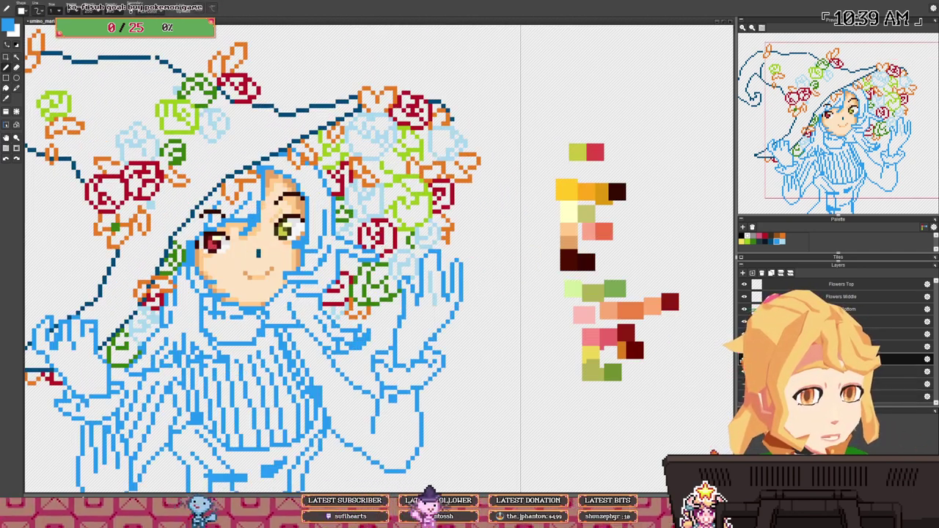
- Toggle layer visibility to check which layer holds the face and hair lines, leaving the face layer visible and active
click(744, 384)
click(926, 358)
click(926, 358)
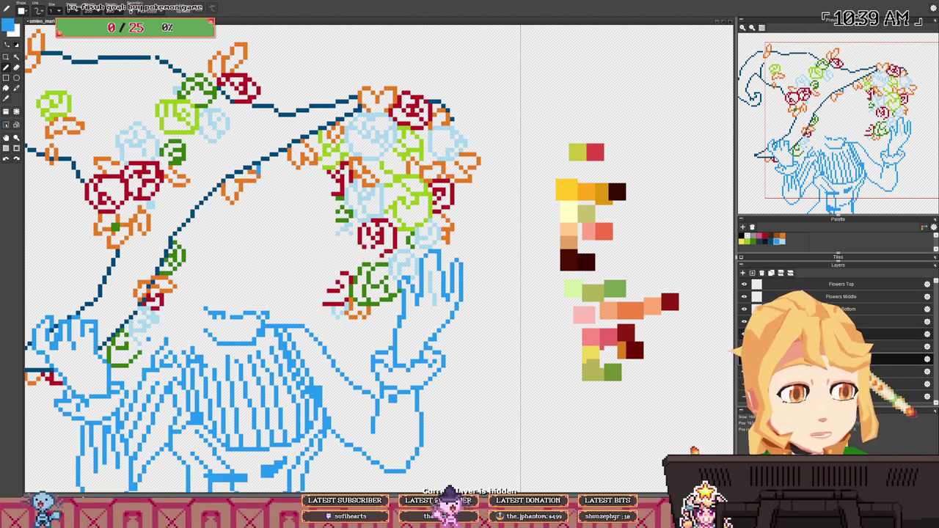
click(817, 371)
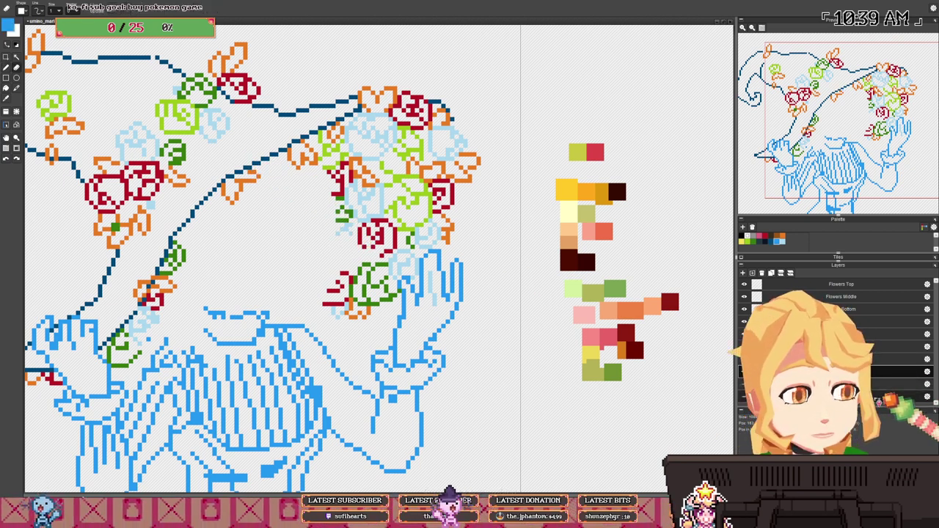
click(744, 358)
click(816, 358)
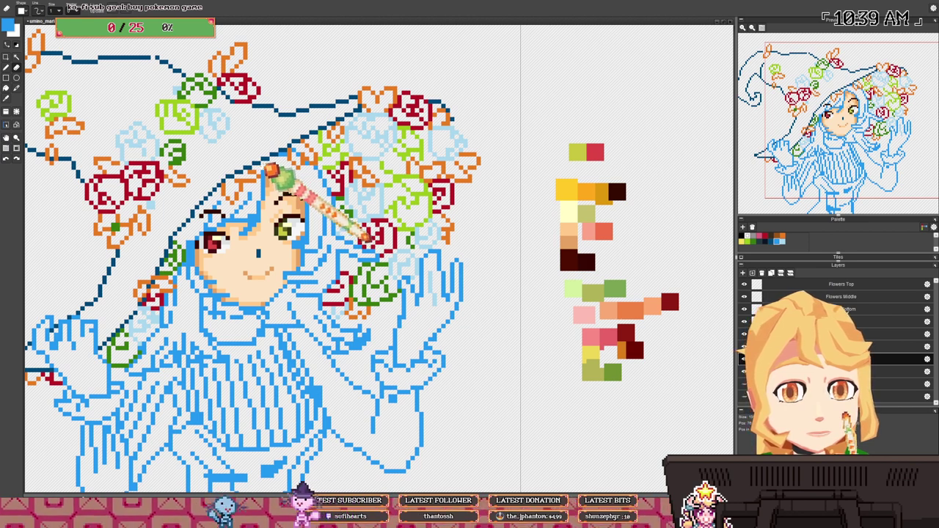
- Refine the forehead edge beside the fringe using the tan skin shadow and the blue hair line colour
right_click(268, 169)
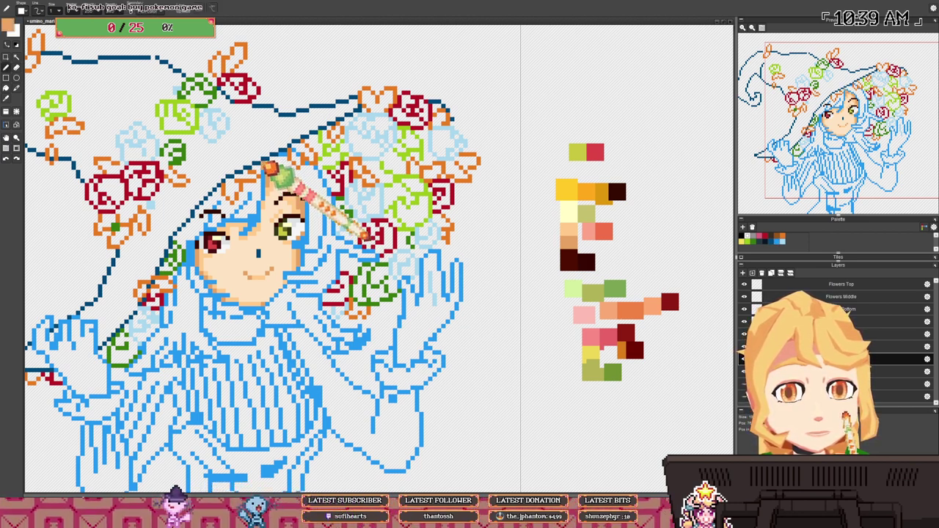
key(x)
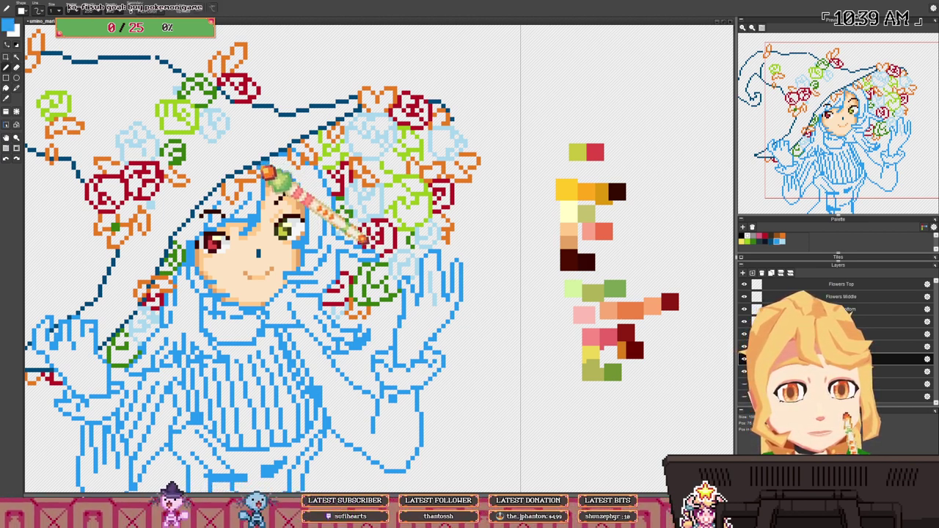
scroll(287, 226, down, 3)
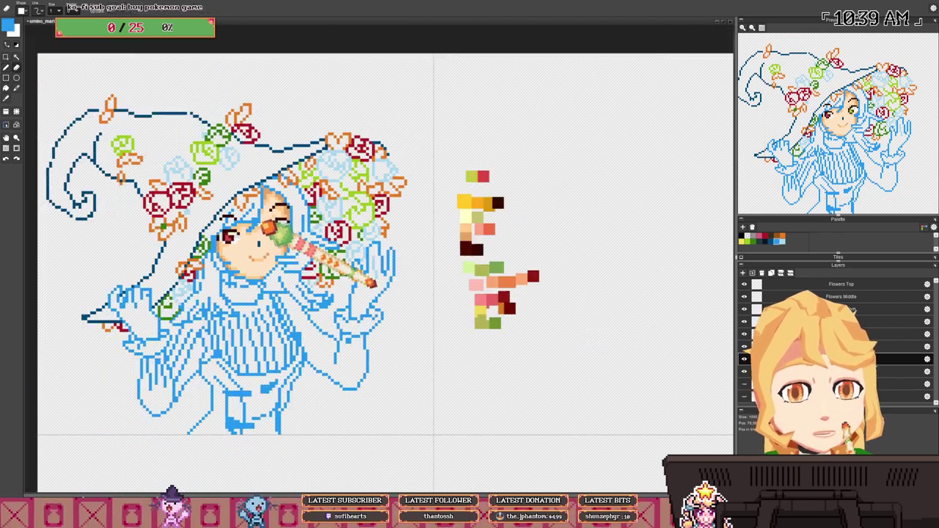
drag(299, 215, 281, 205)
scroll(275, 210, up, 3)
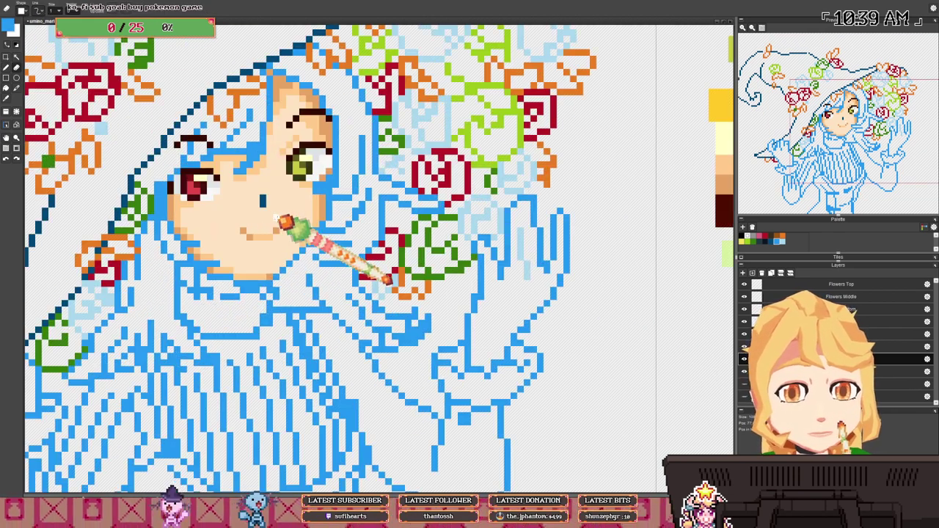
- Recolour the dark blue nose line in tan and shade around the nose with peach
key(x)
scroll(371, 264, down, 3)
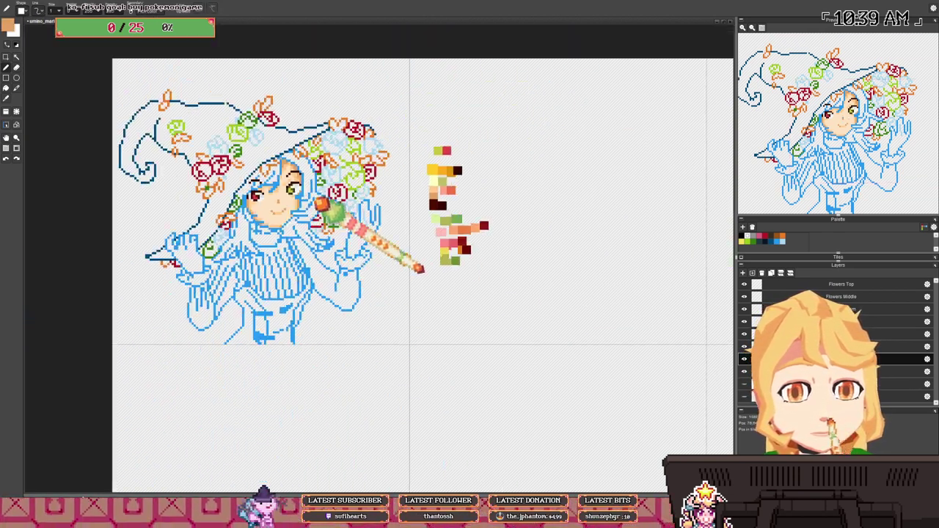
scroll(371, 283, up, 3)
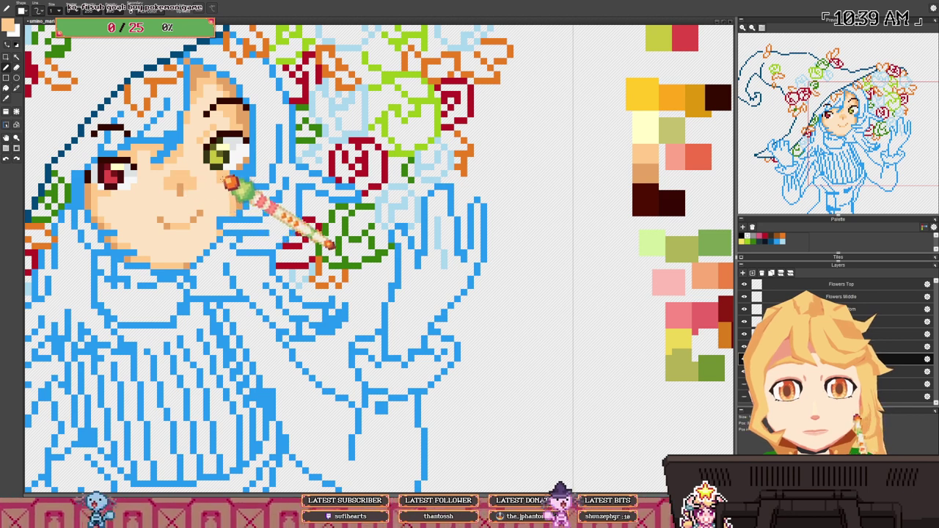
scroll(223, 180, down, 3)
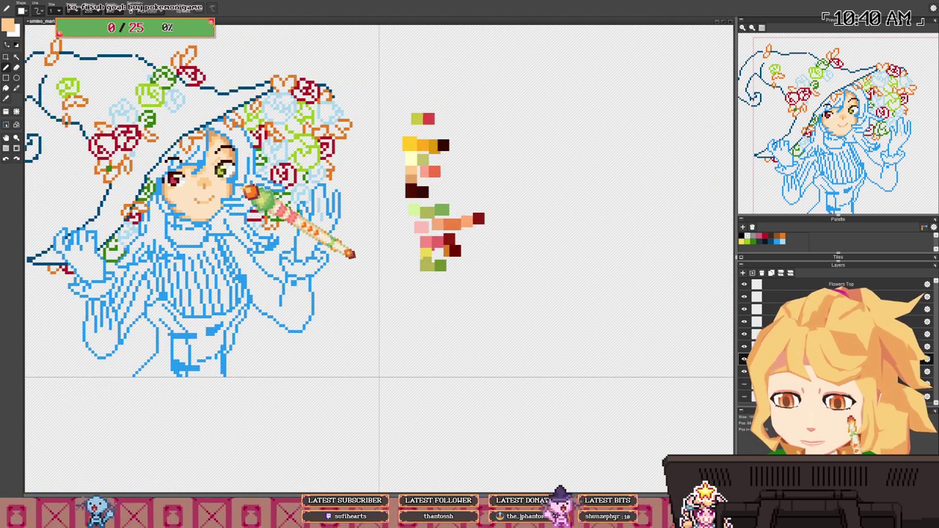
drag(476, 196, 430, 202)
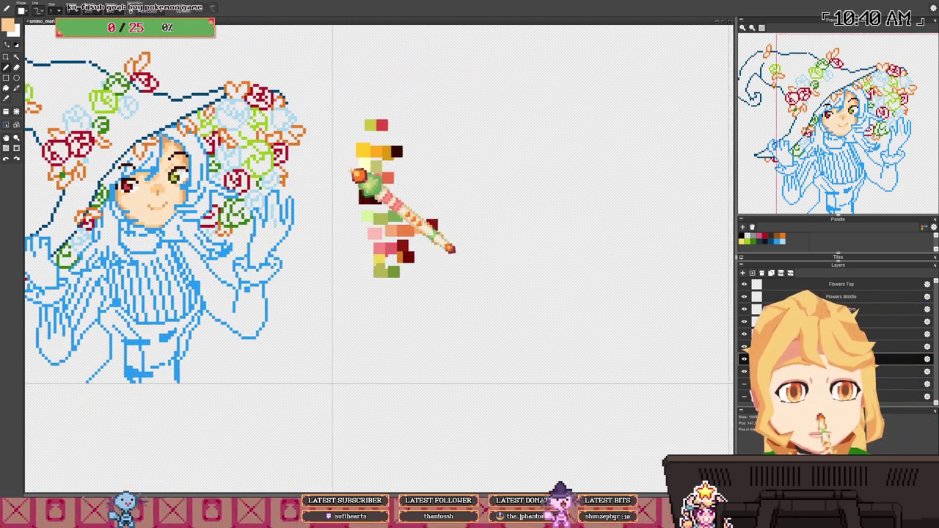
- Sample the salmon pink swatch and recolour the witch's lower lip with it, tidying the mouth with the light skin tone
right_click(378, 178)
drag(236, 180, 318, 155)
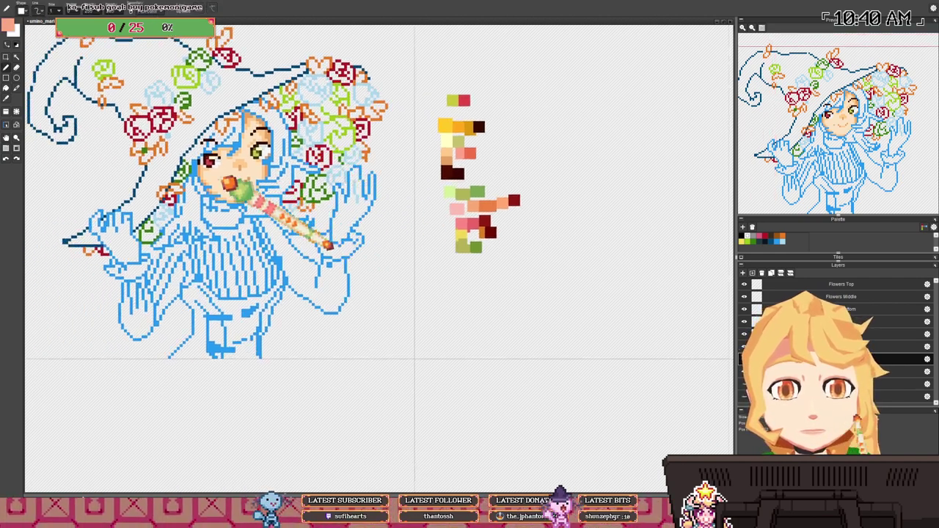
scroll(236, 185, up, 3)
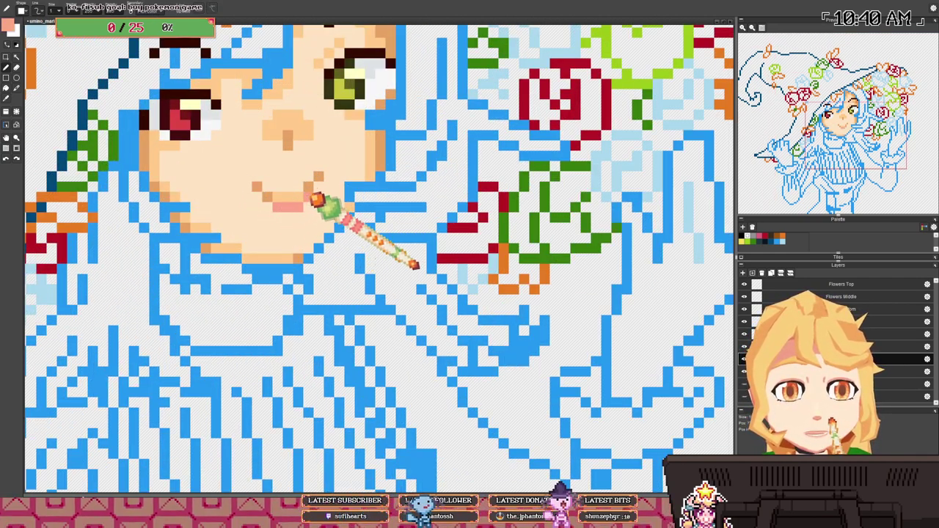
scroll(284, 200, down, 4)
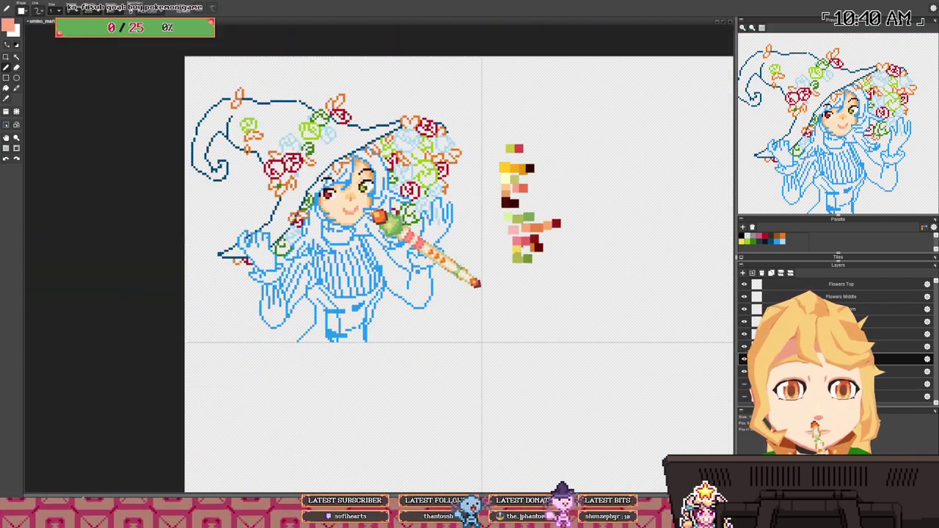
scroll(430, 262, up, 4)
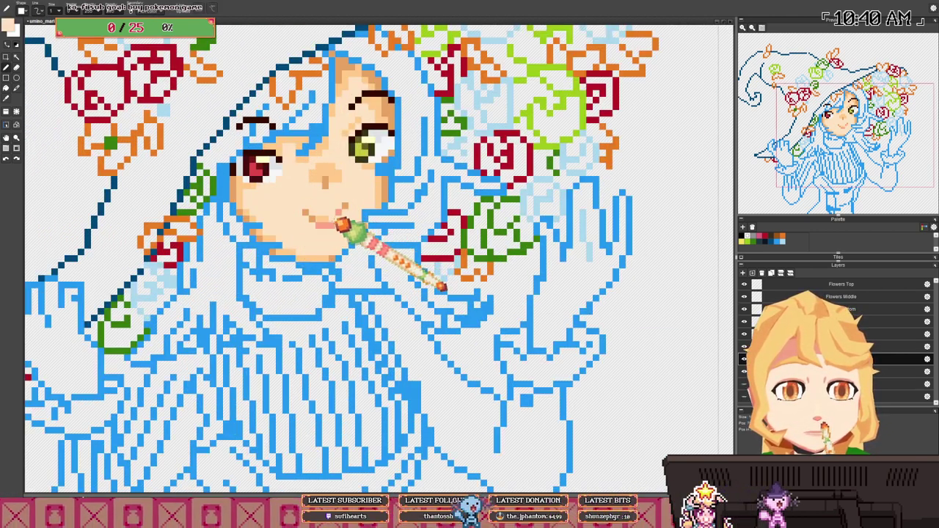
scroll(442, 287, down, 3)
scroll(438, 292, up, 3)
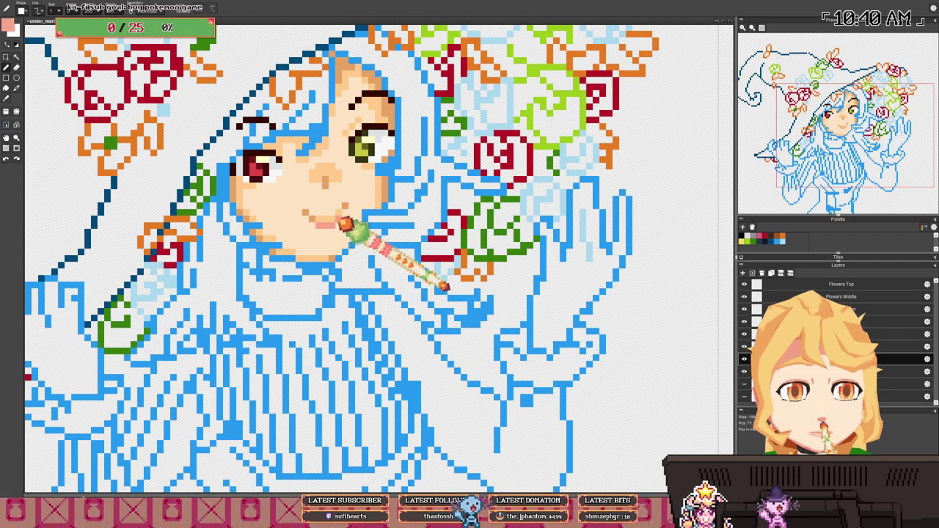
- Sample the tan and peach skin tones and add a small shadow on the chin below the lips
scroll(443, 287, down, 5)
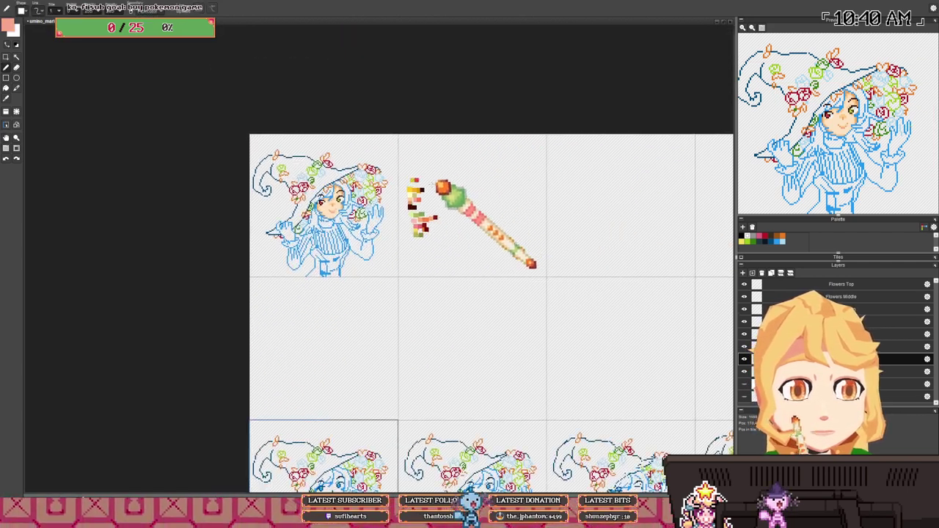
scroll(442, 188, up, 3)
scroll(410, 233, up, 3)
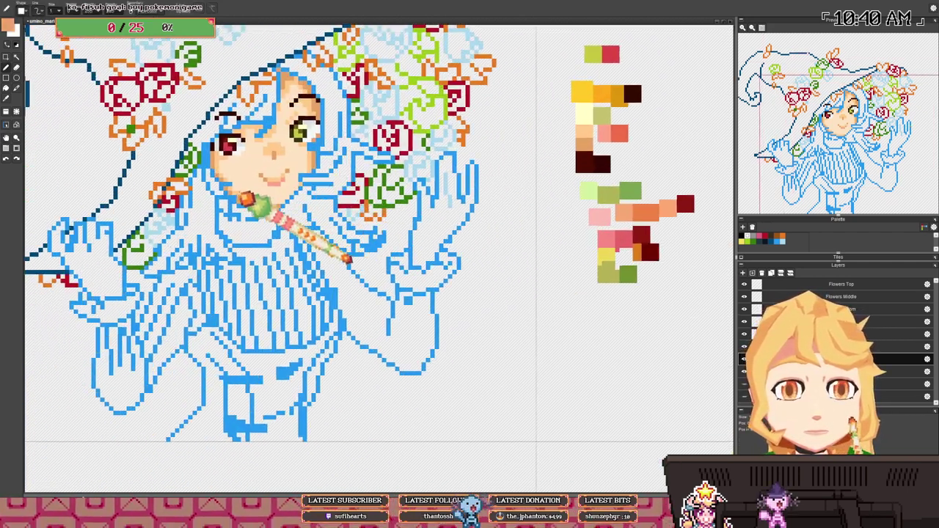
scroll(254, 176, up, 2)
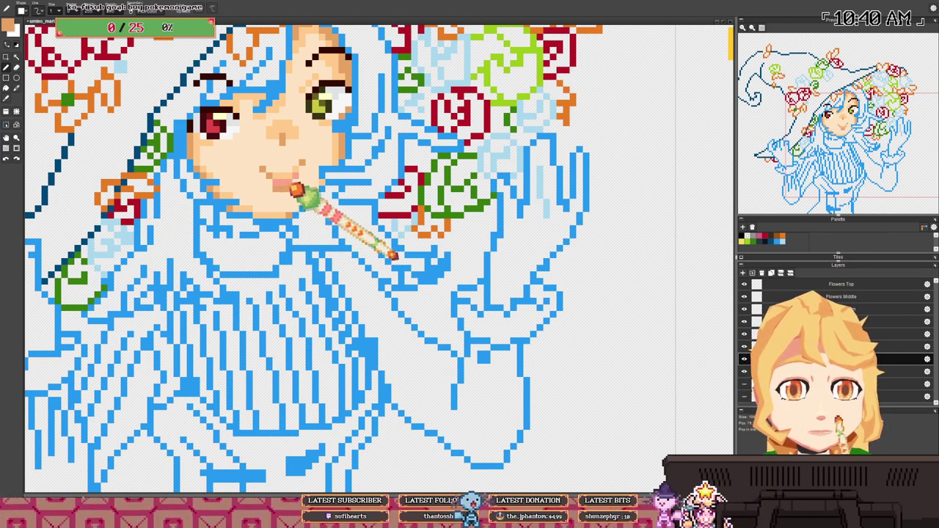
scroll(392, 256, down, 3)
scroll(472, 268, up, 4)
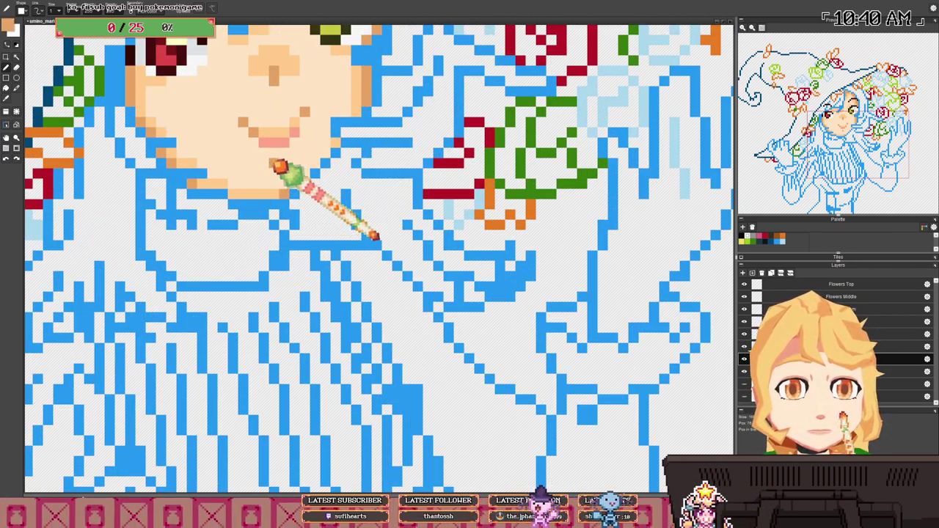
scroll(381, 237, down, 3)
scroll(433, 267, up, 5)
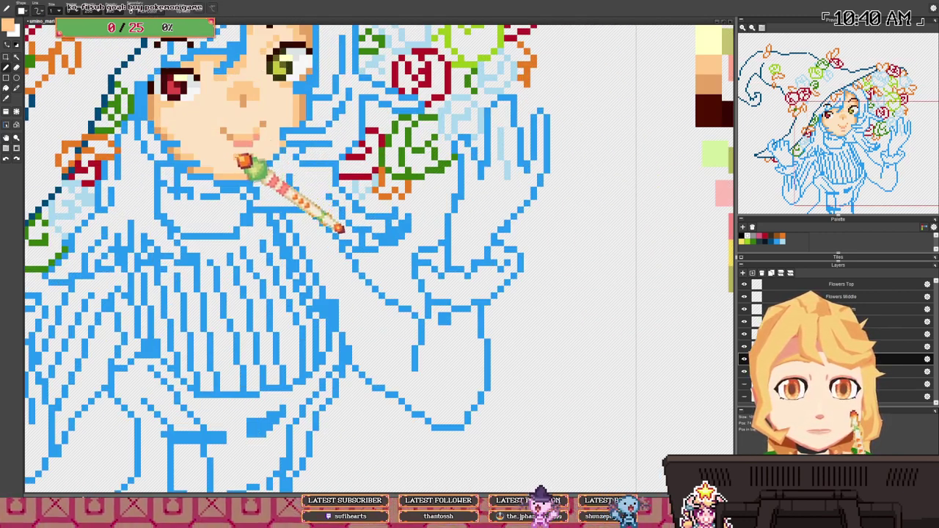
scroll(352, 229, down, 5)
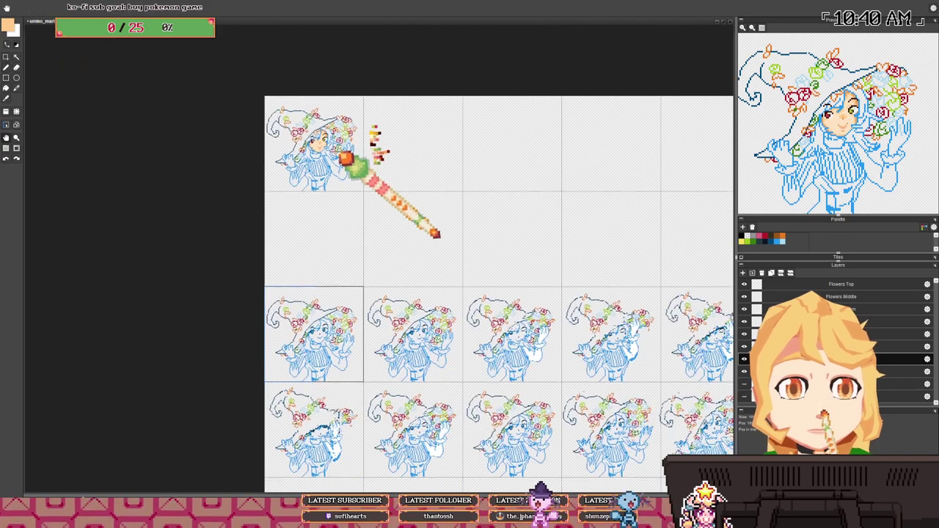
scroll(423, 255, up, 5)
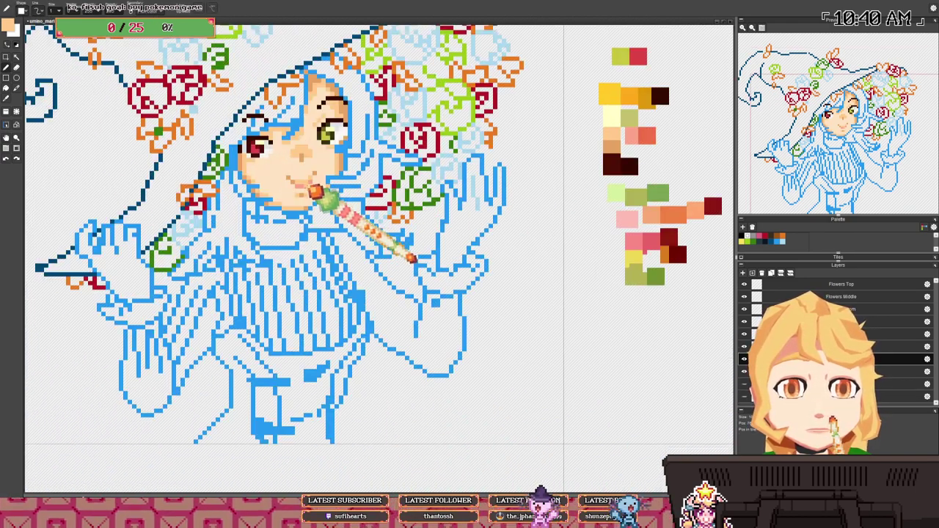
scroll(412, 257, up, 2)
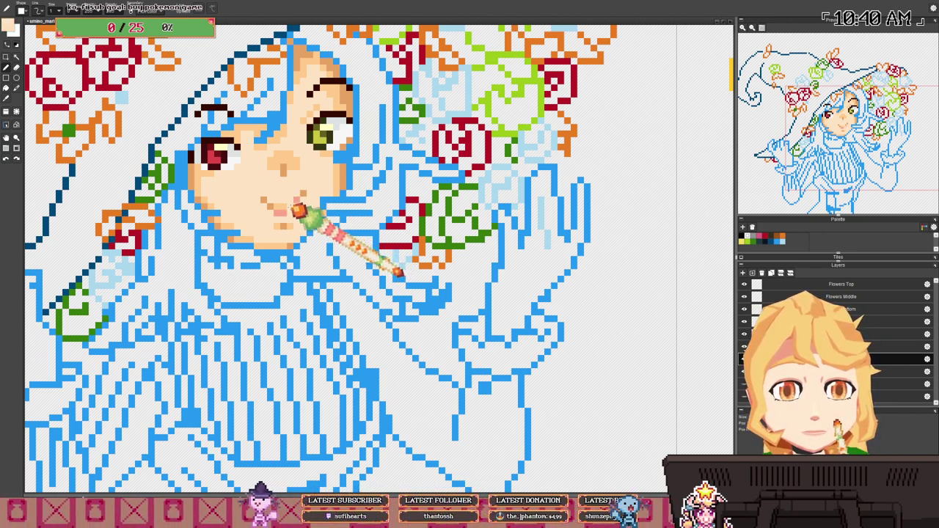
- Sample the salmon pink swatch and paint a blush patch on both cheeks under the eyes
scroll(424, 268, down, 6)
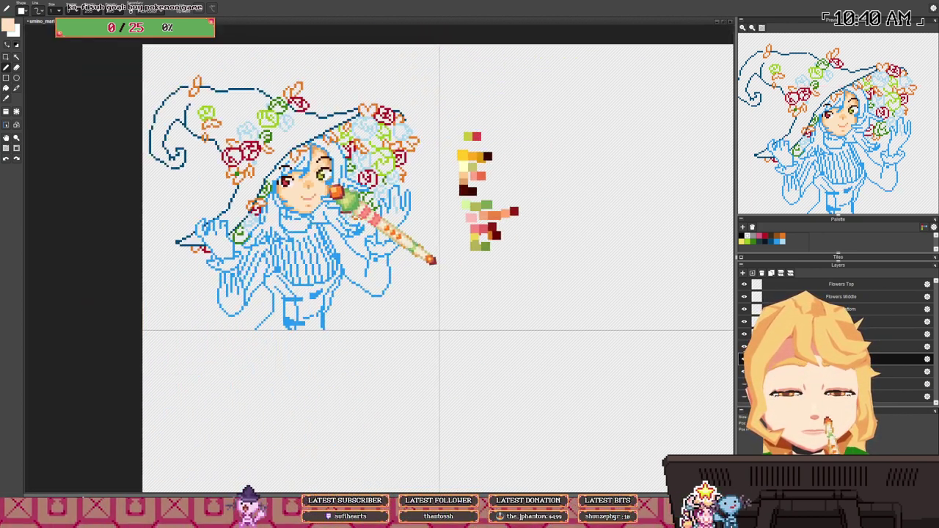
scroll(382, 214, up, 4)
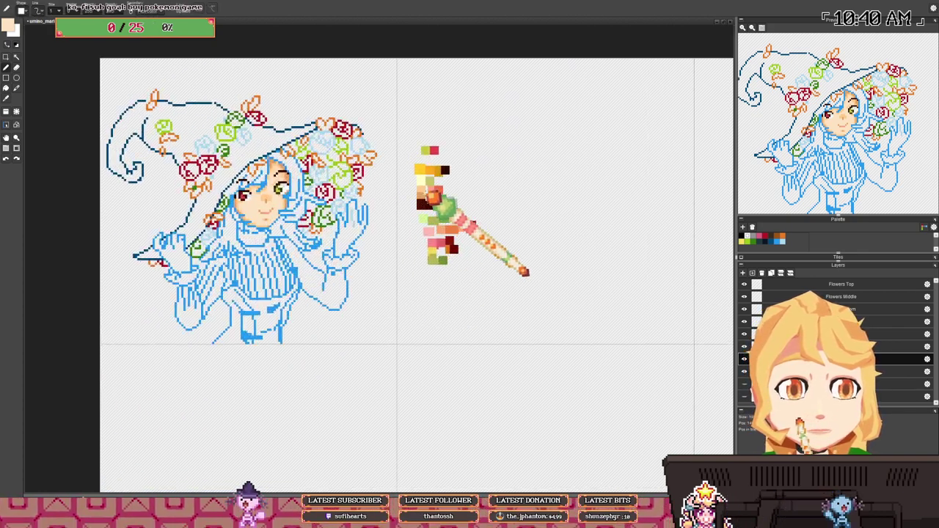
scroll(344, 212, down, 2)
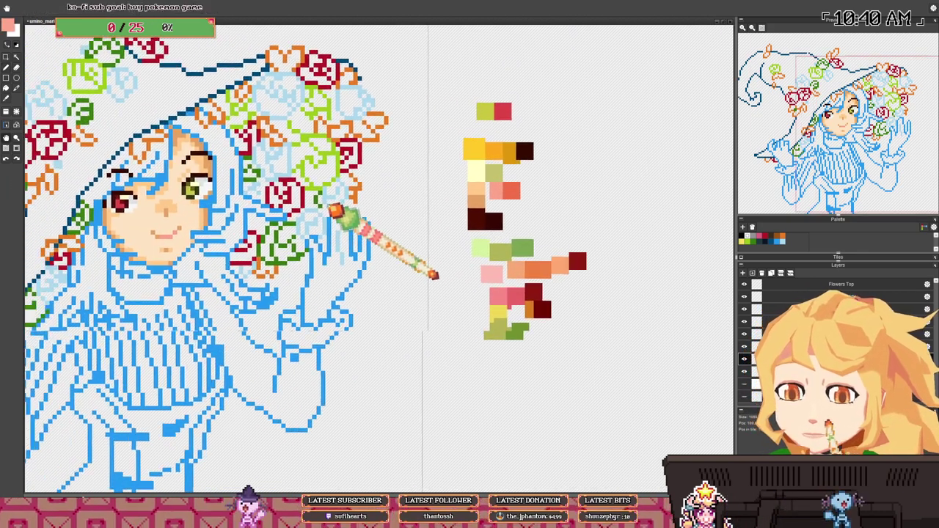
scroll(258, 204, up, 3)
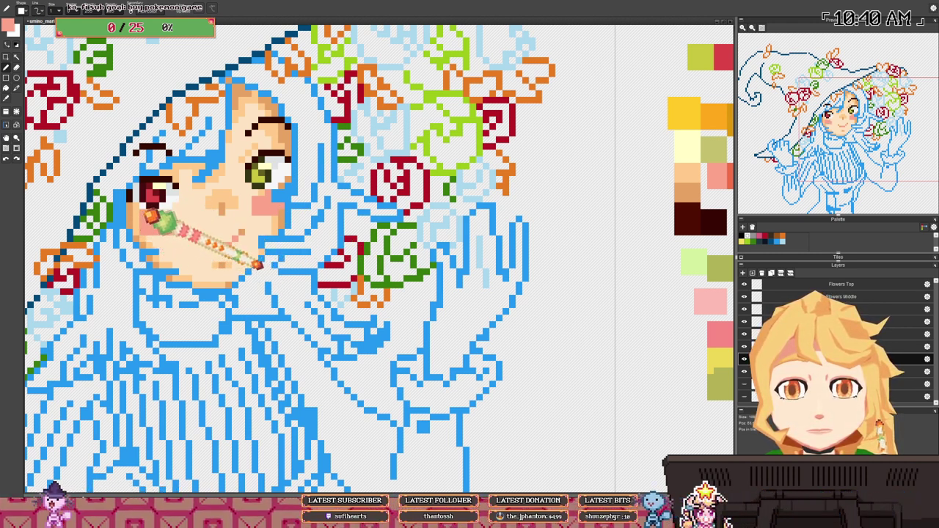
- Sample the coral swatch and dither a checkered pattern of coral pixels over both pink cheek patches
scroll(296, 213, down, 4)
scroll(352, 208, up, 3)
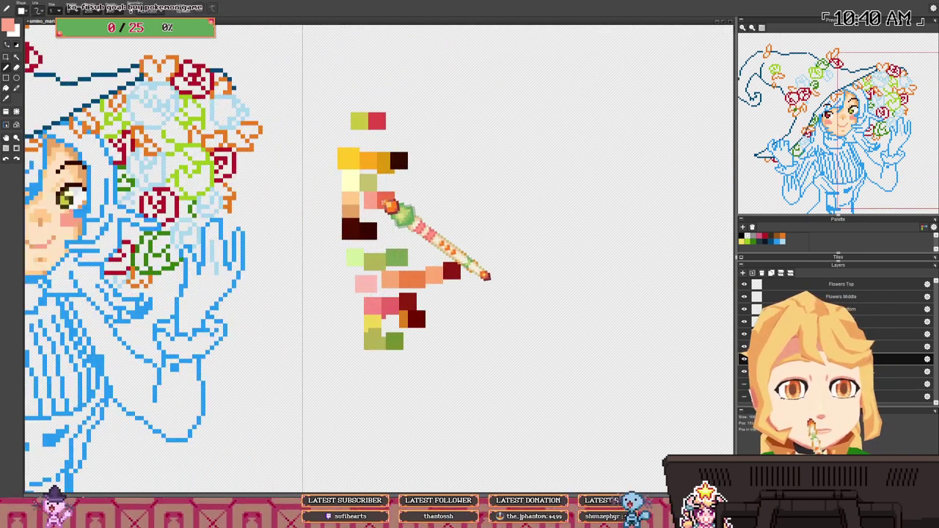
scroll(398, 210, down, 2)
scroll(272, 168, up, 5)
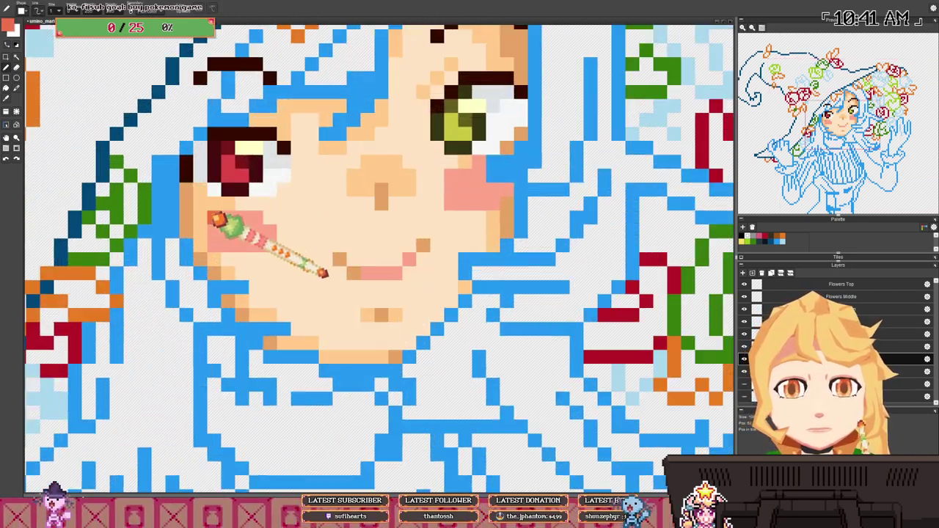
mouse_move(224, 245)
mouse_down()
mouse_move(249, 219)
mouse_move(253, 245)
mouse_up()
key(ctrl+z)
click(256, 233)
mouse_move(464, 185)
mouse_down()
mouse_move(332, 213)
mouse_move(318, 231)
mouse_move(329, 242)
mouse_move(348, 208)
mouse_move(314, 211)
mouse_move(361, 244)
mouse_up()
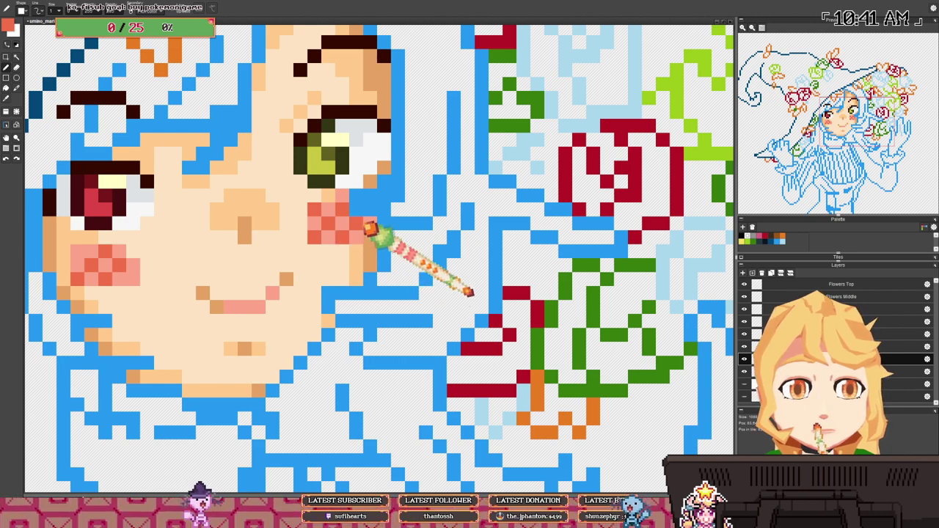
scroll(366, 277, down, 5)
scroll(411, 209, down, 4)
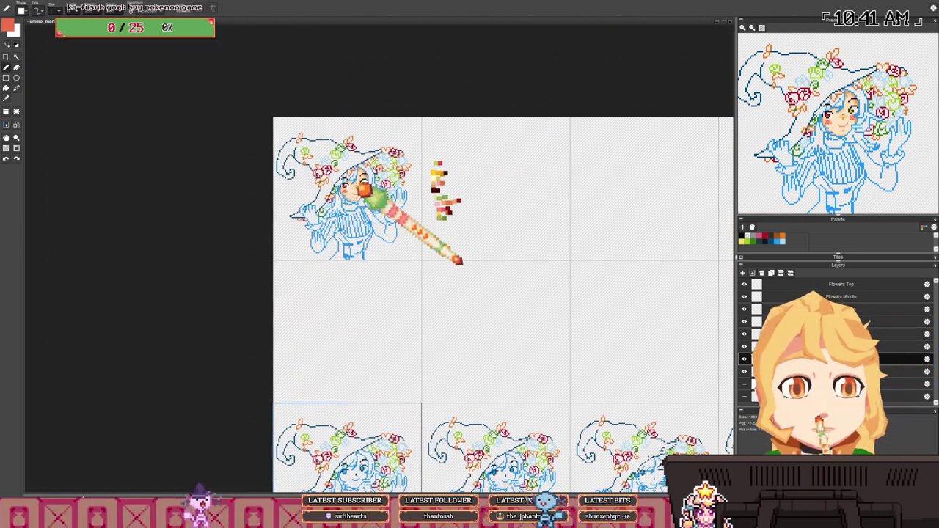
- Sample the pale yellow swatch and add a highlight on the witch's nose
scroll(374, 193, up, 7)
scroll(392, 233, down, 5)
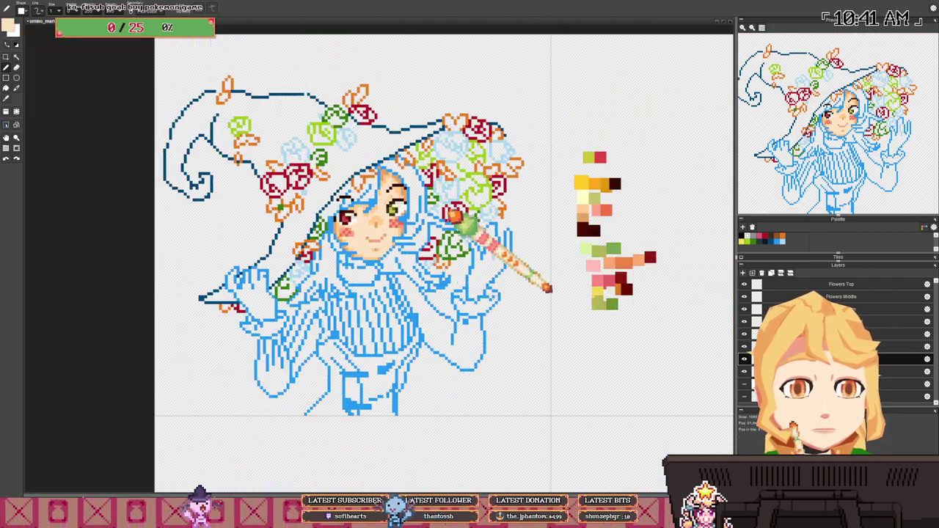
scroll(365, 208, up, 4)
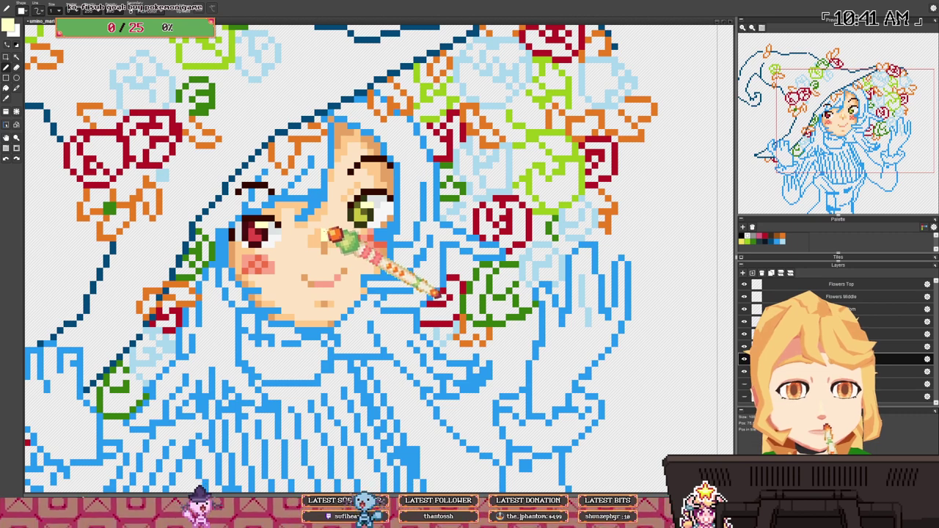
scroll(338, 244, down, 6)
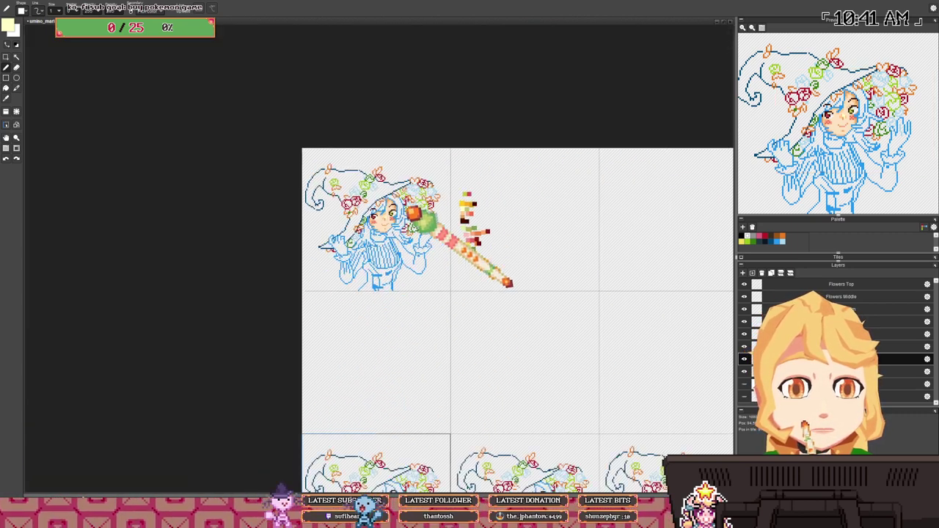
- Add coral and peach pixel shading above the inner corner of the green eye
scroll(394, 215, up, 5)
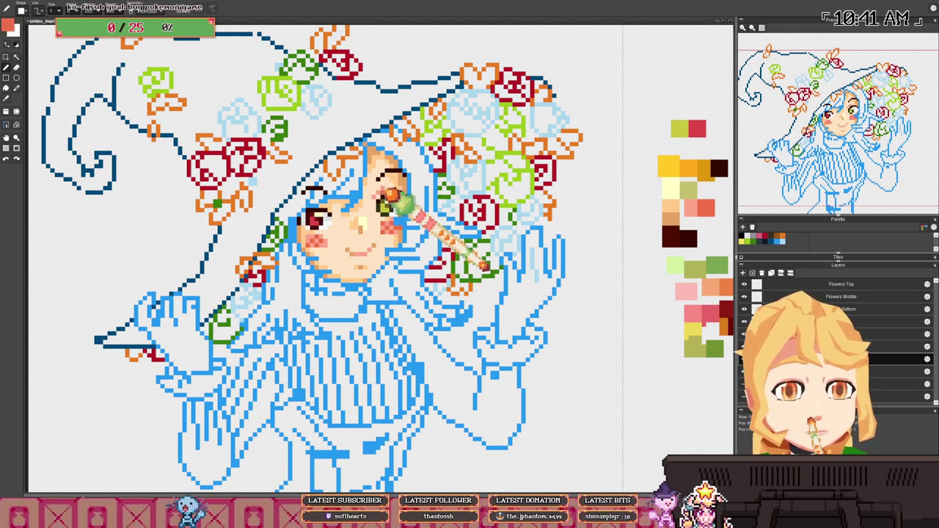
scroll(384, 191, down, 3)
scroll(380, 188, up, 6)
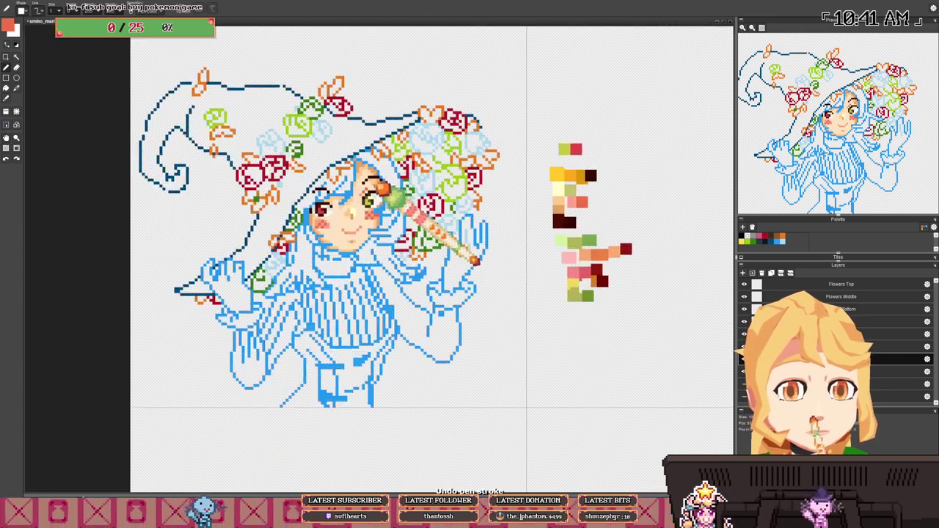
alt+click(362, 216)
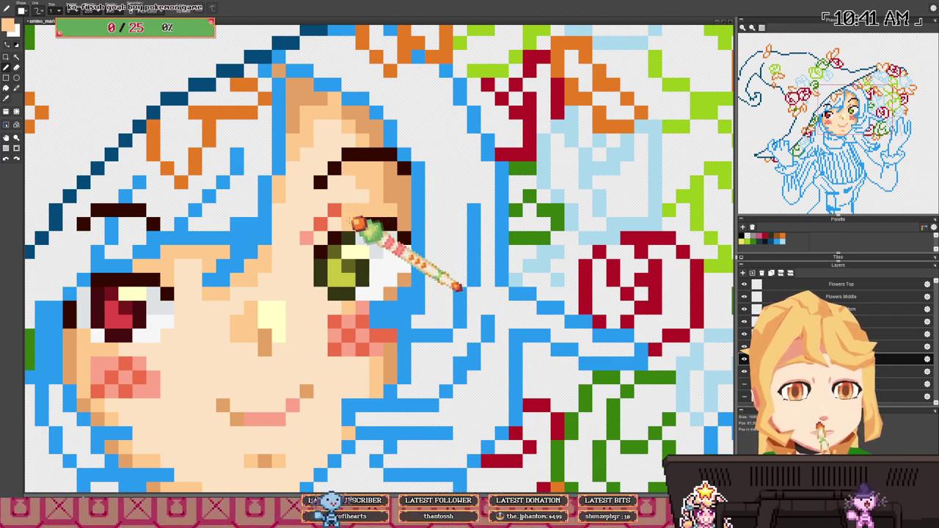
click(322, 225)
scroll(435, 286, down, 6)
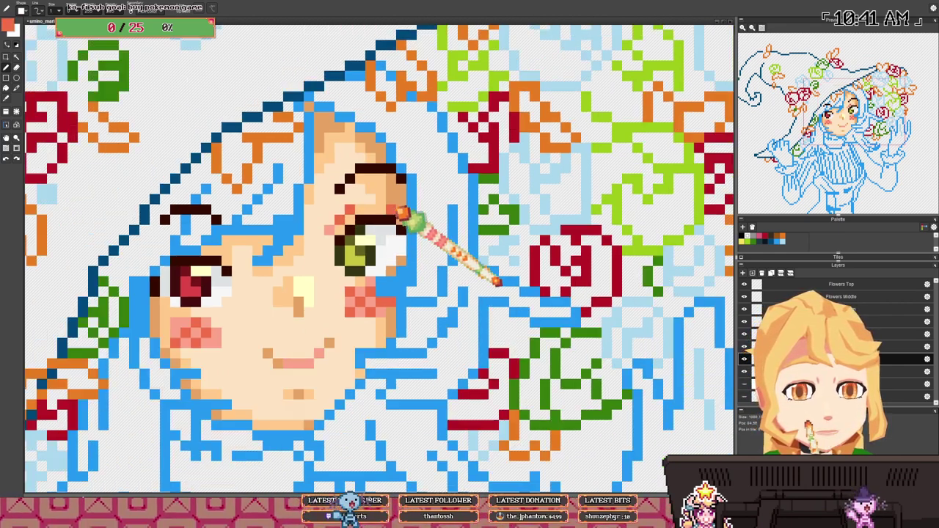
scroll(513, 261, up, 3)
- Sample the dark brown swatch and redraw the blue outline of the jaw and chin with it
scroll(424, 153, up, 3)
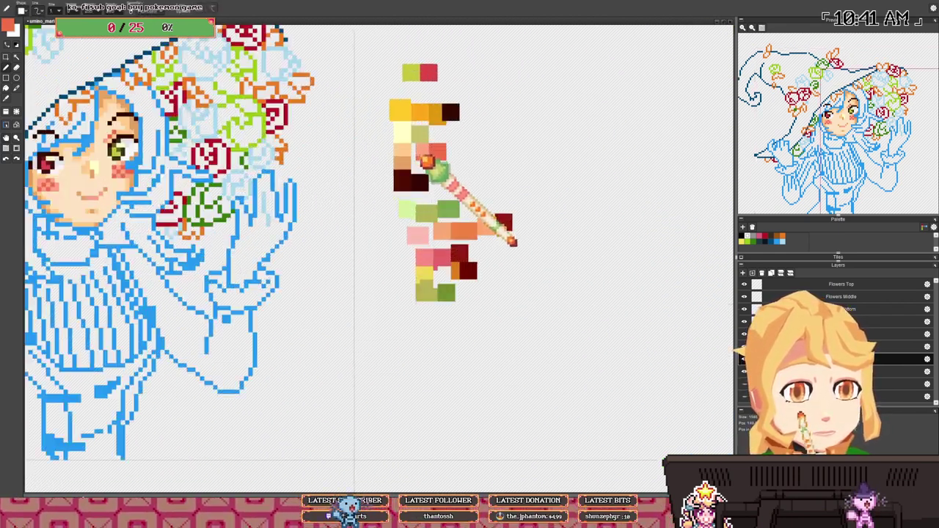
right_click(399, 188)
scroll(288, 156, down, 3)
scroll(299, 161, up, 1)
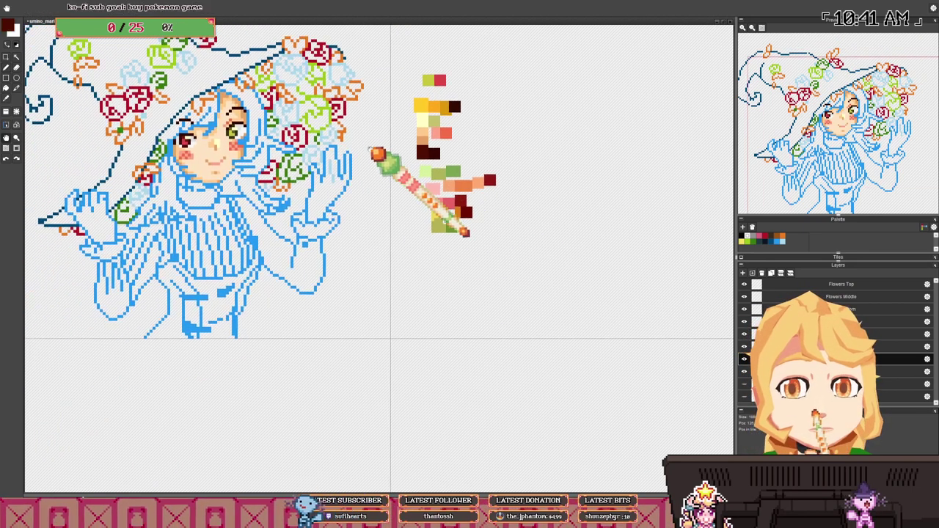
scroll(220, 201, up, 4)
mouse_move(254, 207)
mouse_down()
mouse_move(287, 188)
mouse_move(320, 145)
mouse_up()
key(ctrl+z)
mouse_move(209, 199)
mouse_down()
mouse_move(170, 187)
mouse_move(138, 153)
mouse_up()
key(ctrl+z)
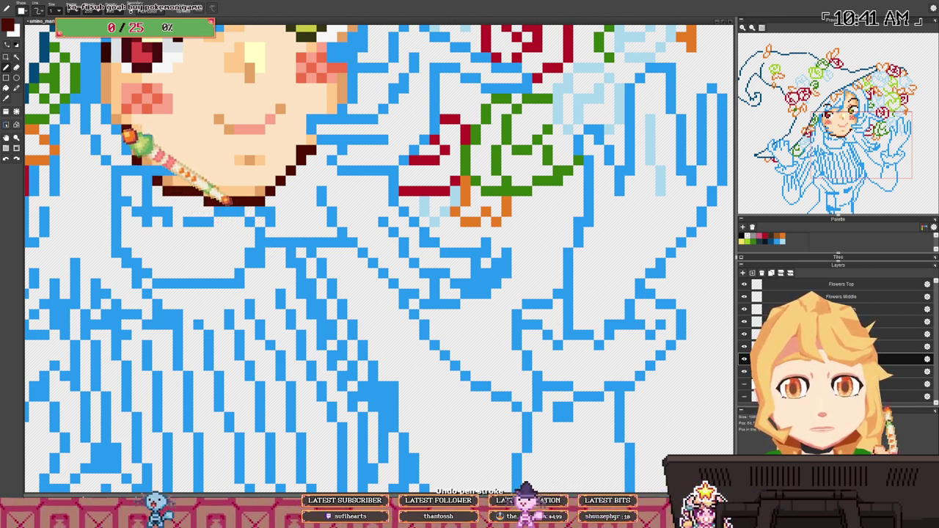
- Fill the connected blue hair outline around the face with the dark brown line colour
scroll(433, 157, down, 5)
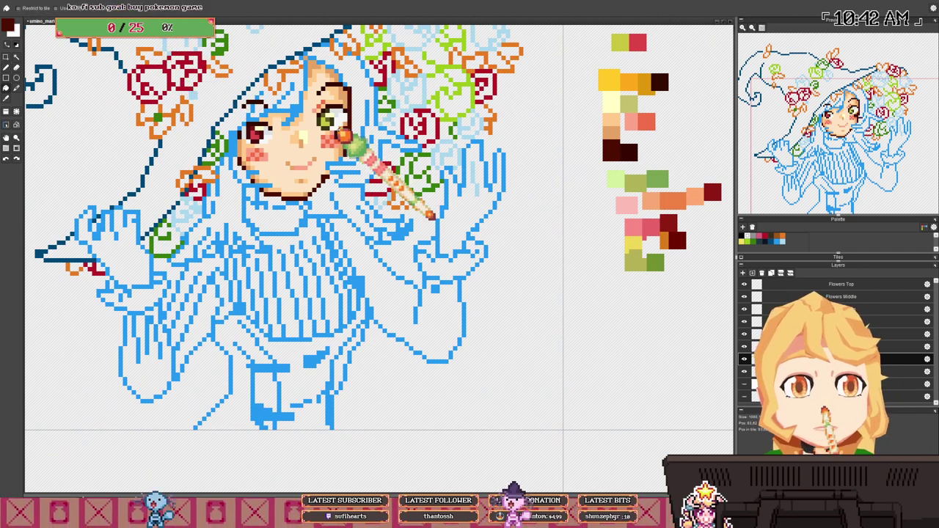
click(355, 163)
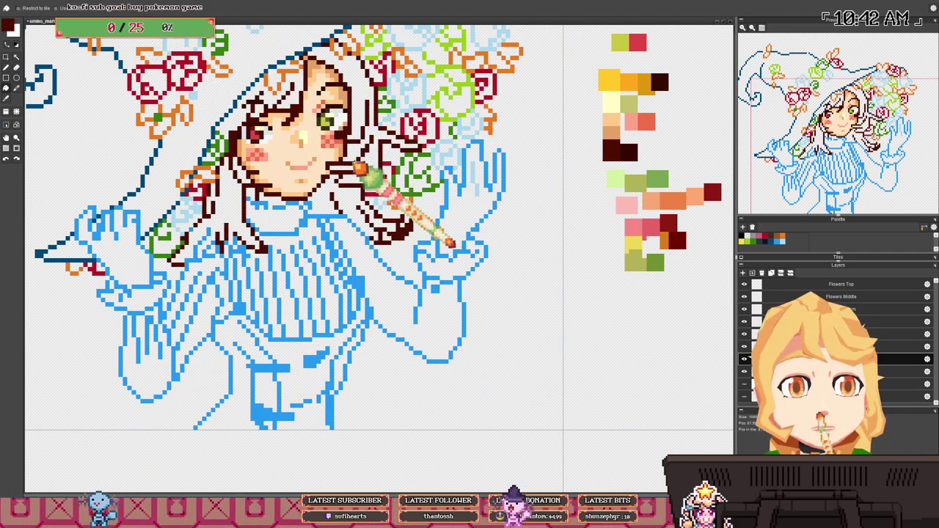
key(b)
scroll(356, 157, down, 3)
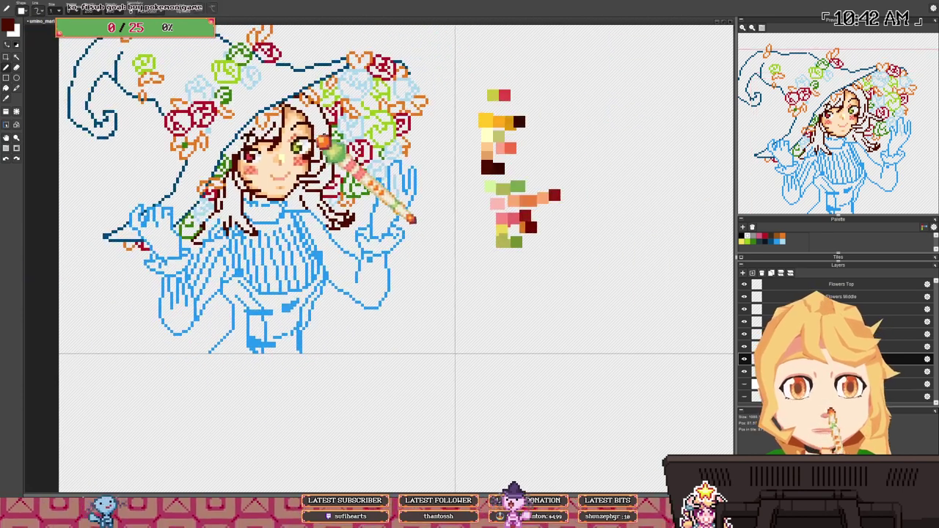
scroll(440, 183, down, 2)
drag(472, 175, 487, 177)
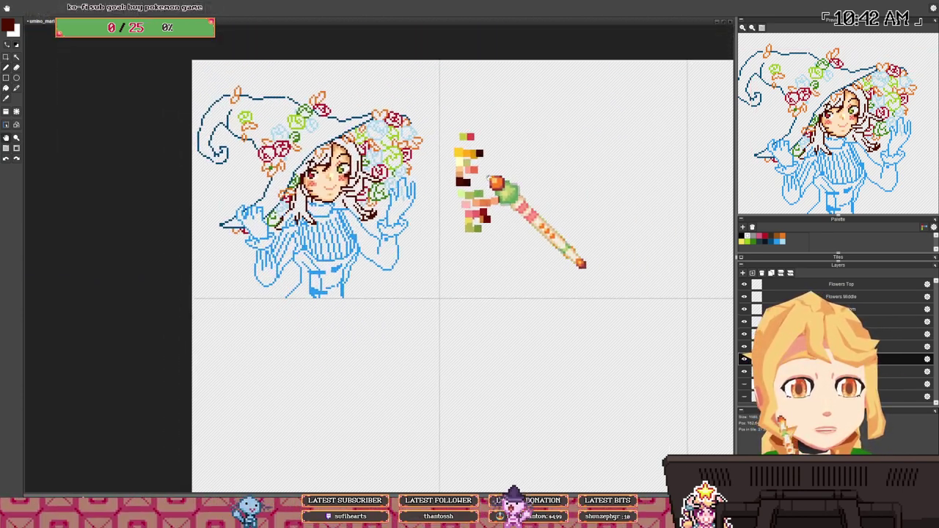
- Mix an orange-brown foreground colour of RGB 195, 102, 59 and paint a swatch of it above the existing swatches
scroll(473, 197, up, 1)
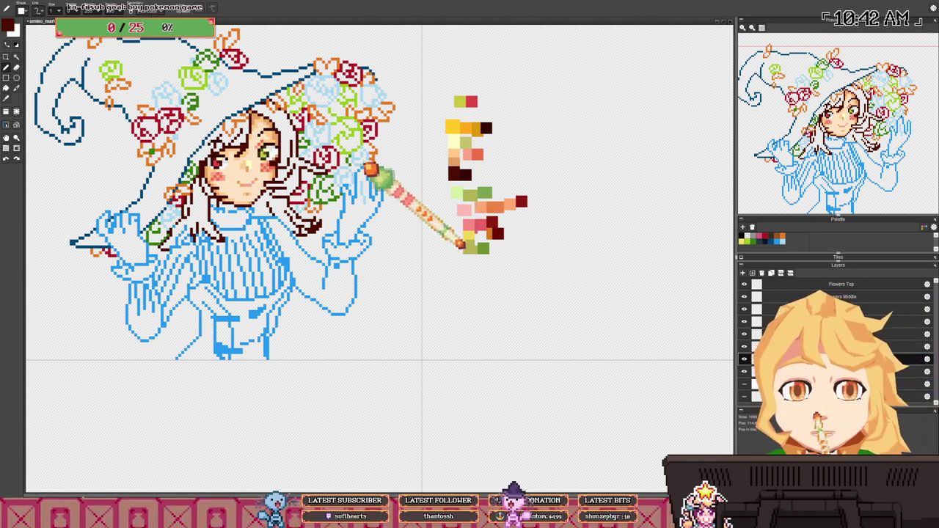
drag(379, 164, 417, 184)
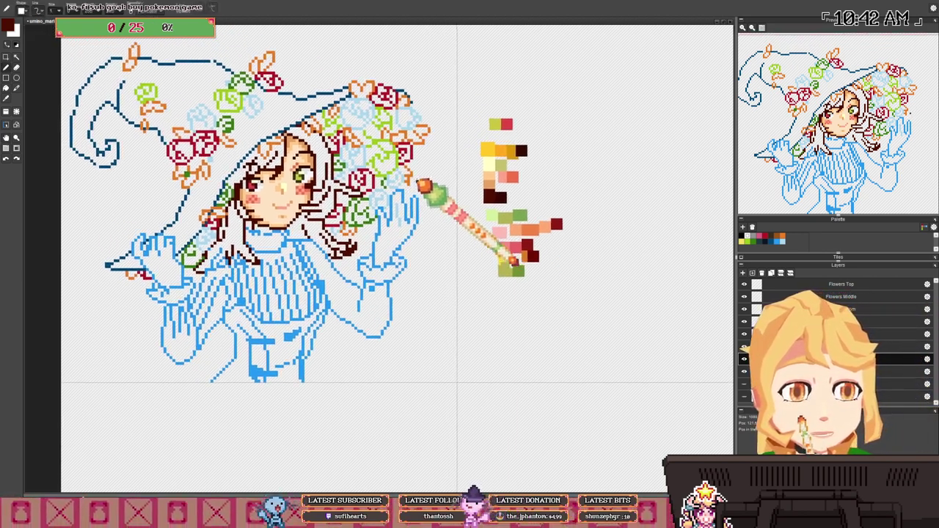
click(12, 26)
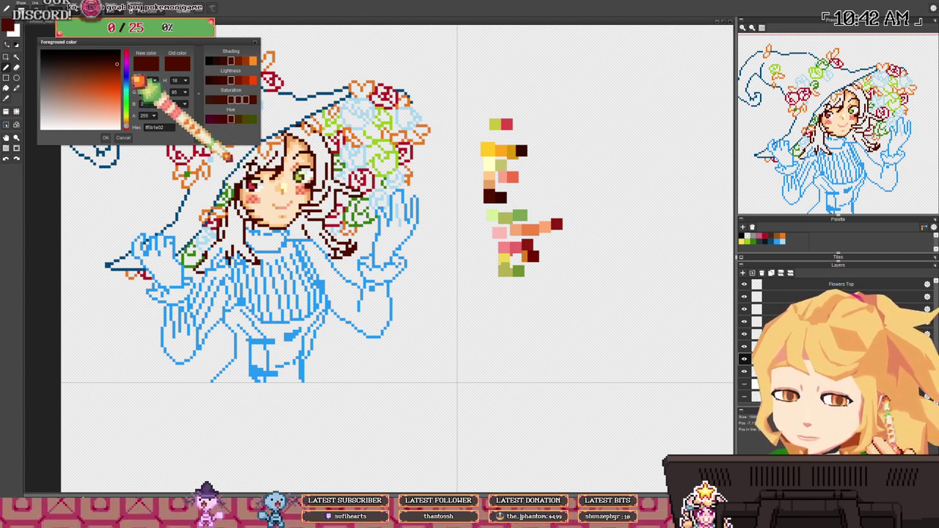
drag(115, 81, 82, 88)
drag(398, 238, 446, 259)
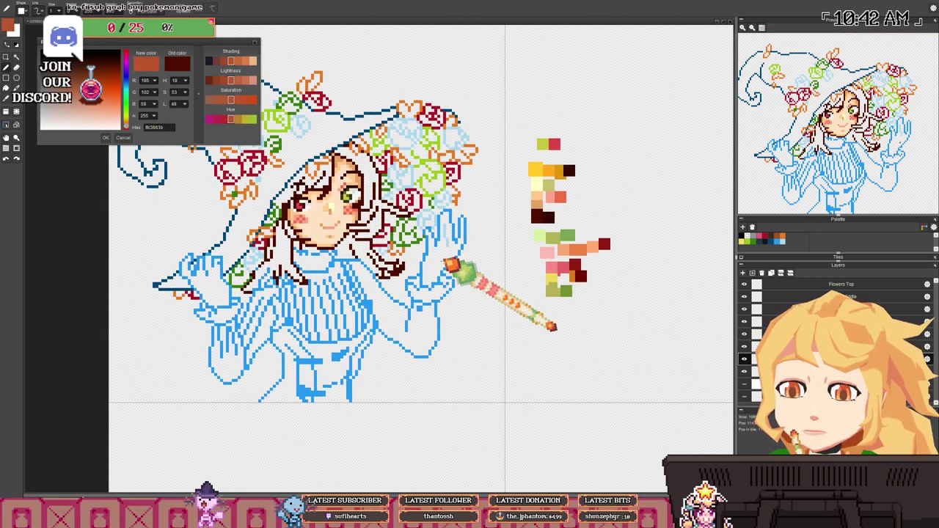
drag(301, 217, 314, 229)
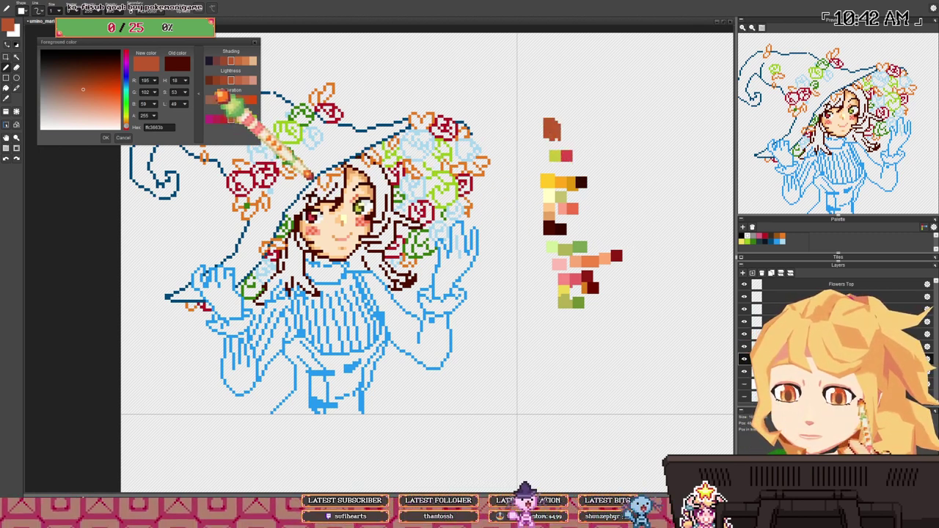
- Darken the foreground colour to reddish brown #974c31 and paint it beside the orange-brown swatch
click(91, 87)
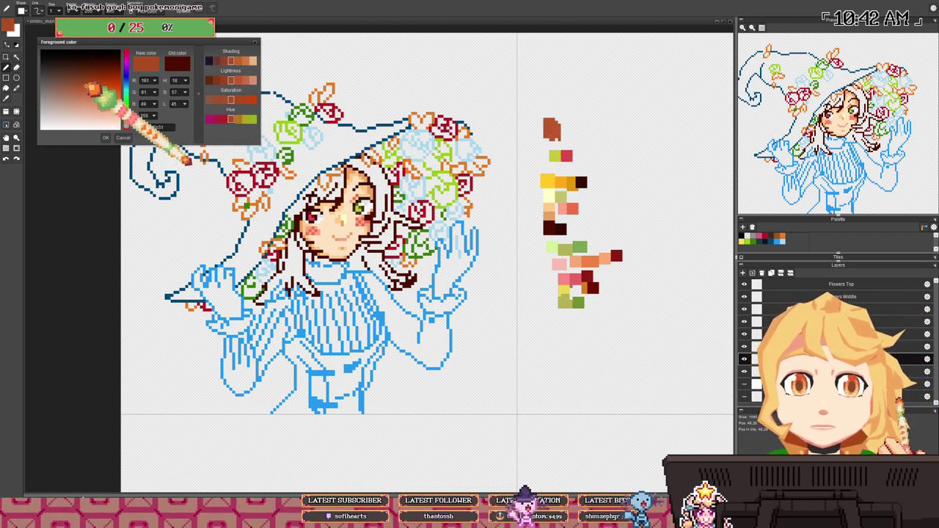
click(87, 83)
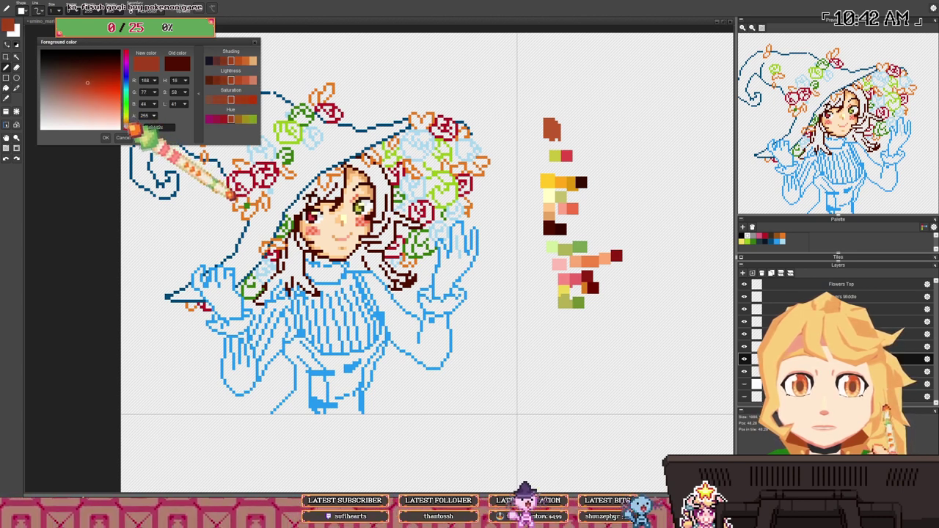
click(89, 86)
click(82, 80)
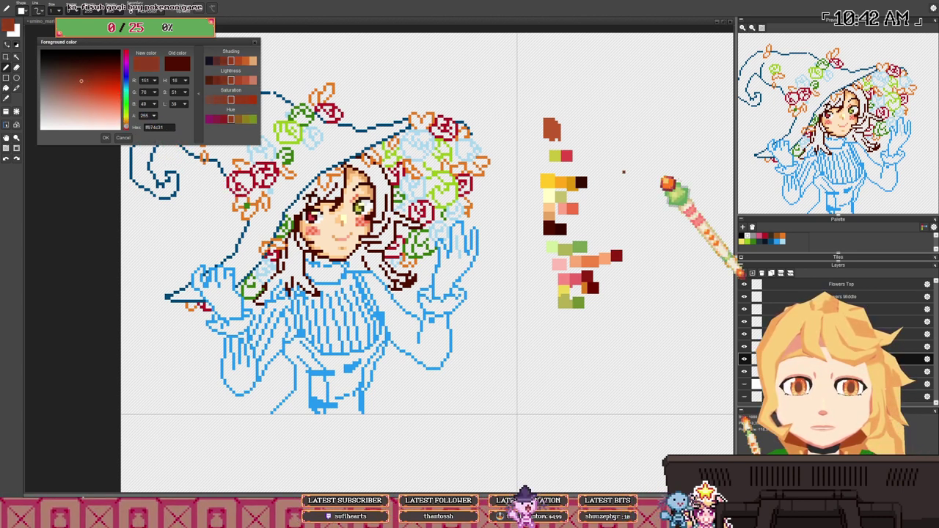
drag(562, 136, 565, 131)
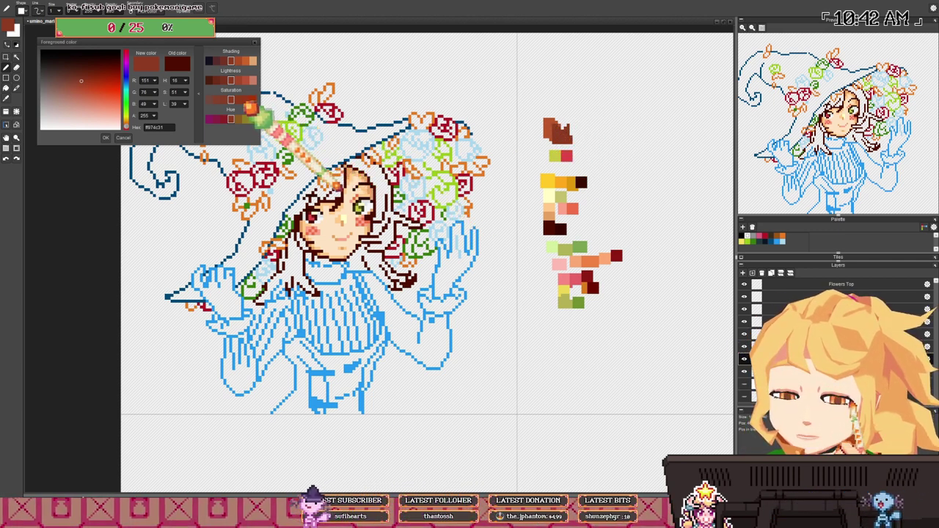
- Shift the hue to red, mix dark maroon shades including RGB 115, 43, 43, and add them beside the brown swatches
drag(128, 126, 126, 130)
drag(81, 78, 75, 66)
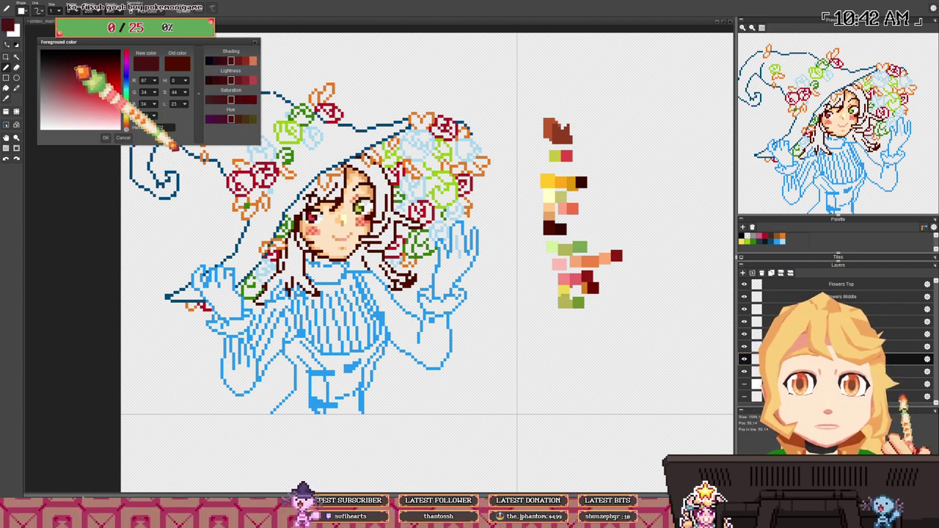
click(76, 73)
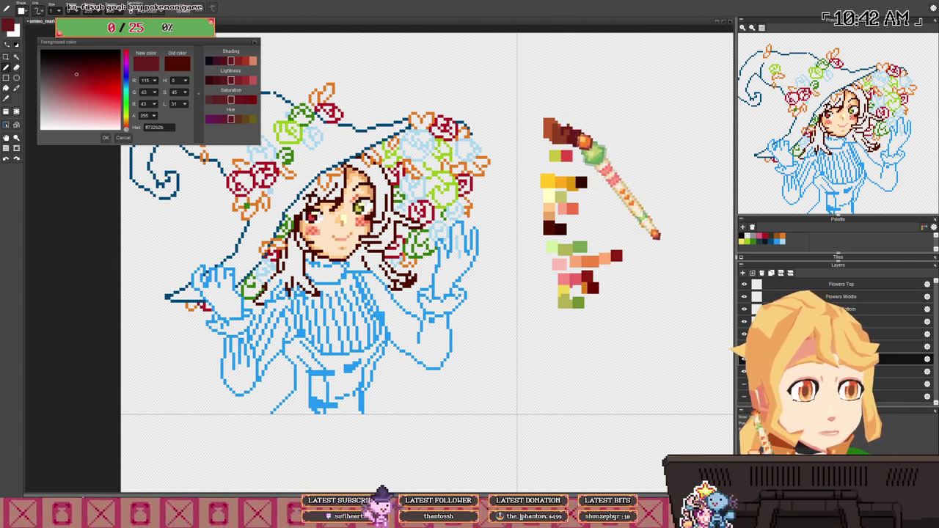
click(125, 137)
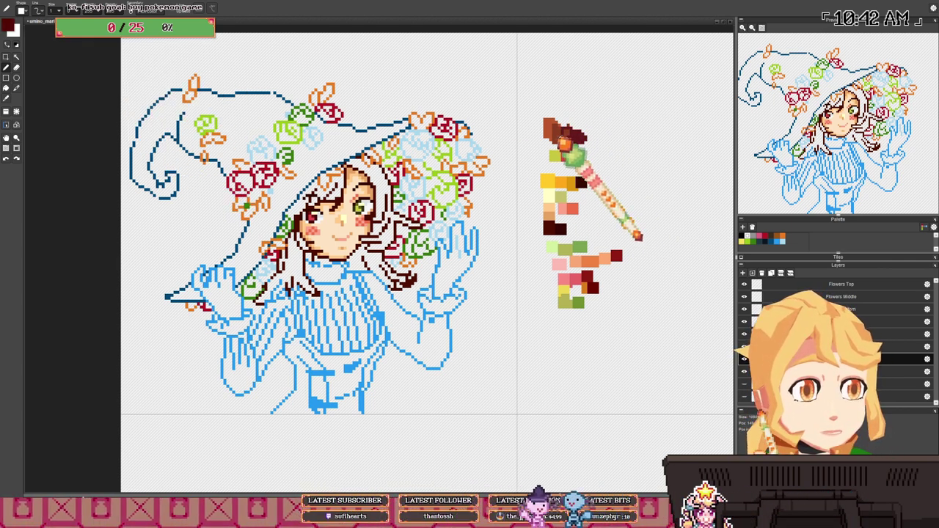
- Sample the reddish-brown swatch and paint the strip of hair directly under the witch's hat brim
right_click(558, 137)
key(g)
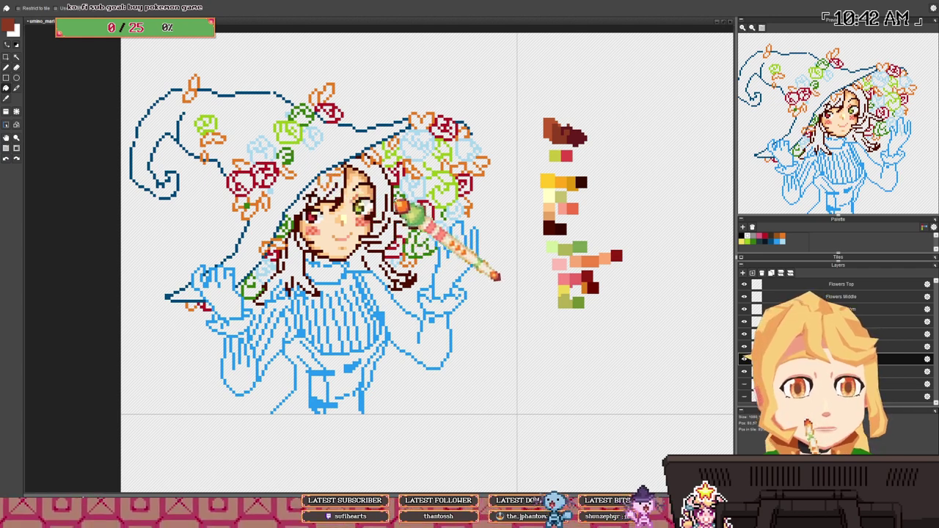
click(481, 266)
key(ctrl+z)
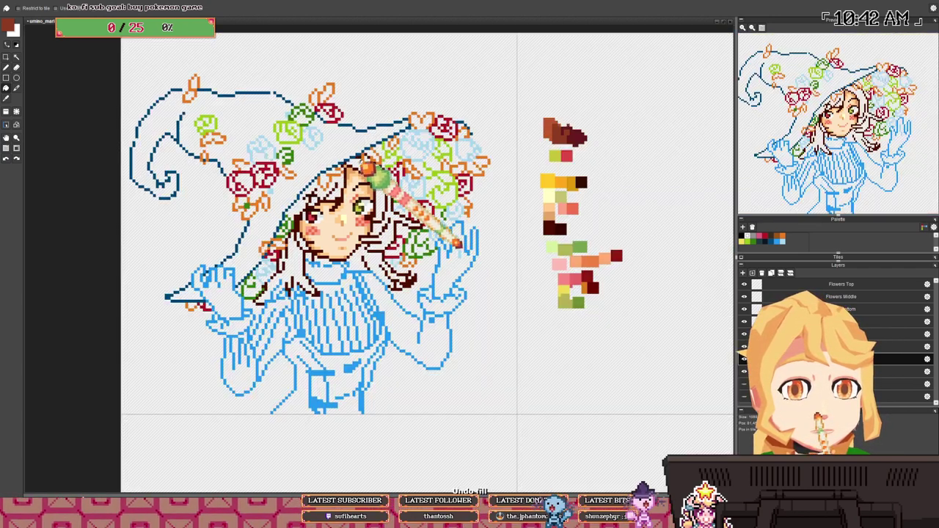
scroll(356, 163, up, 2)
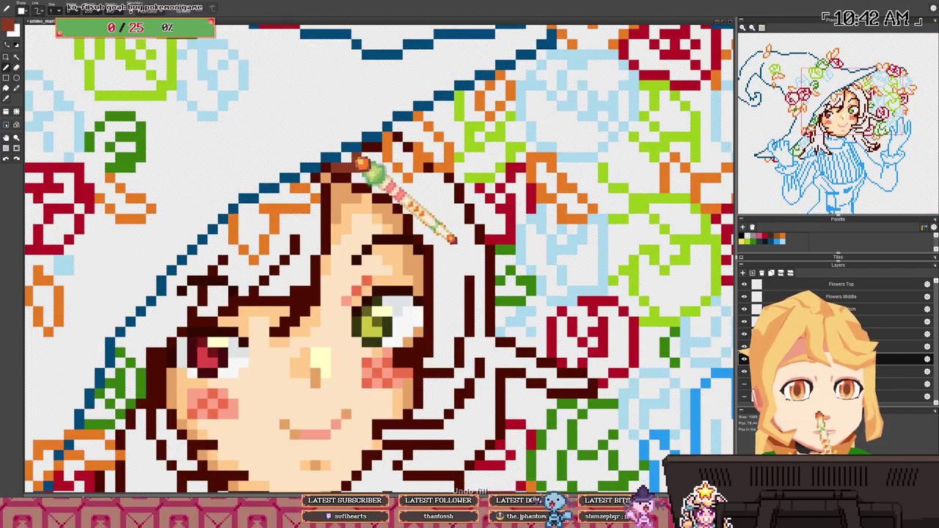
scroll(382, 157, down, 4)
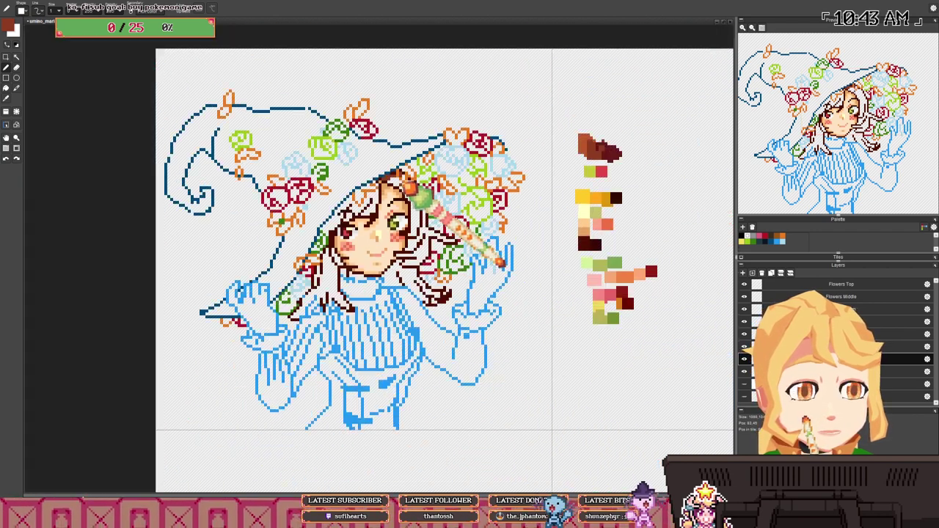
scroll(379, 167, up, 3)
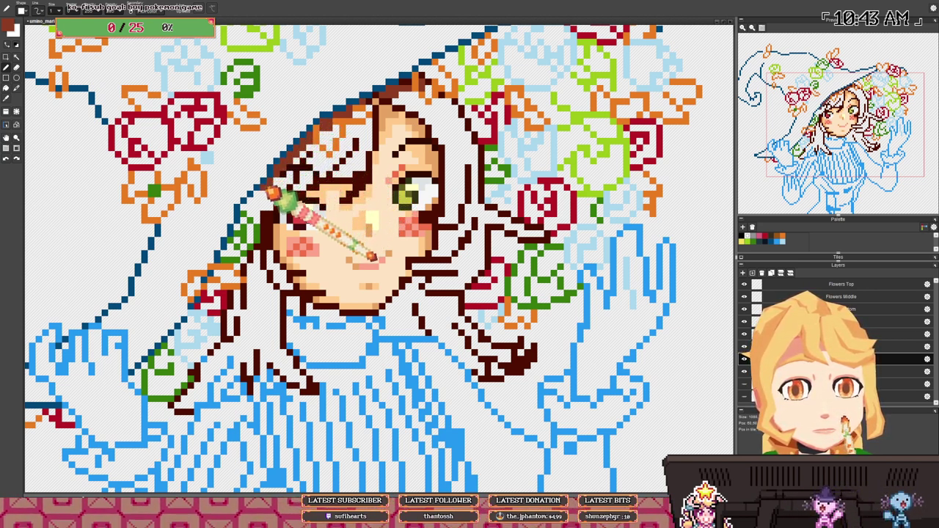
- Paint reddish brown down the outer hair strand on the red-eye side and into its lower tip
drag(279, 211, 305, 150)
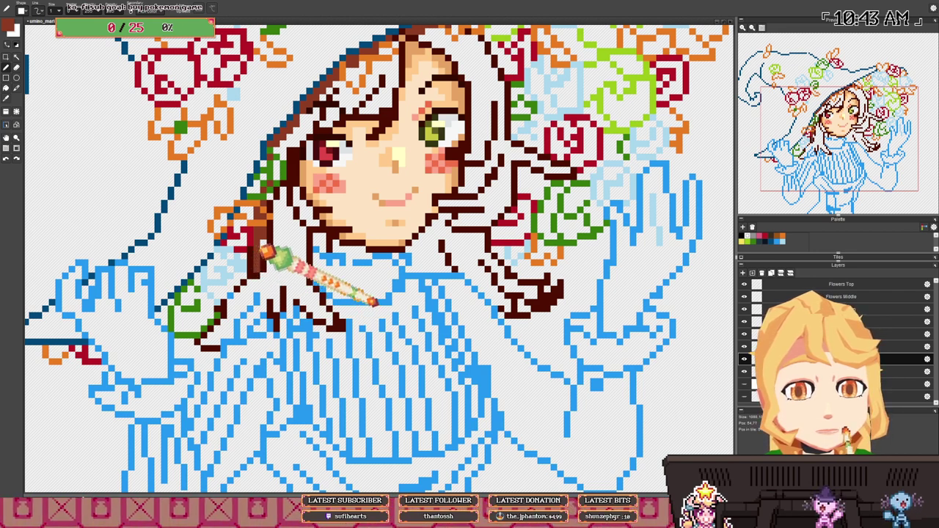
scroll(272, 378, down, 3)
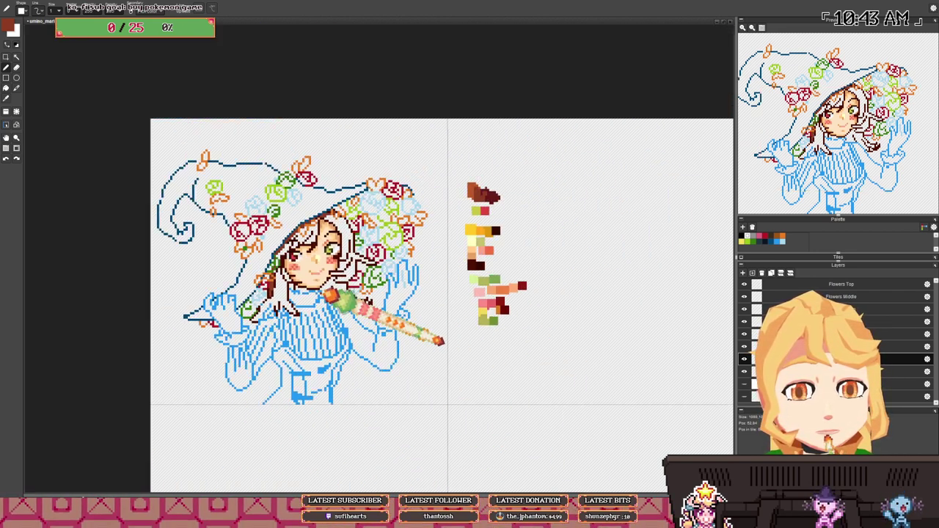
scroll(310, 341, up, 4)
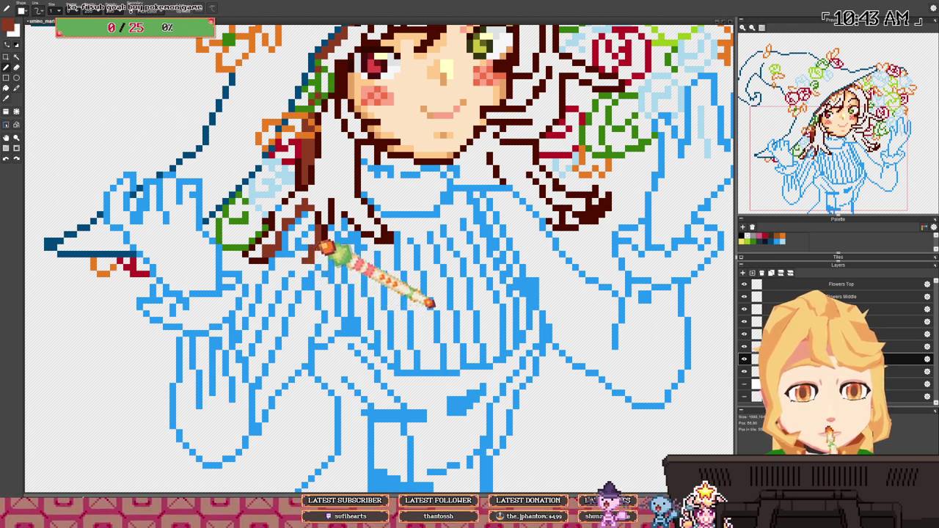
scroll(444, 303, down, 3)
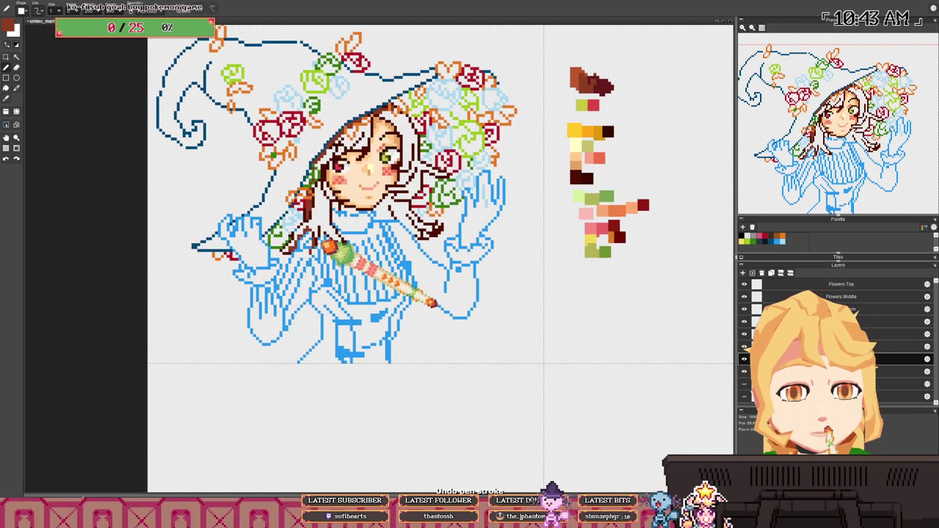
scroll(317, 233, up, 3)
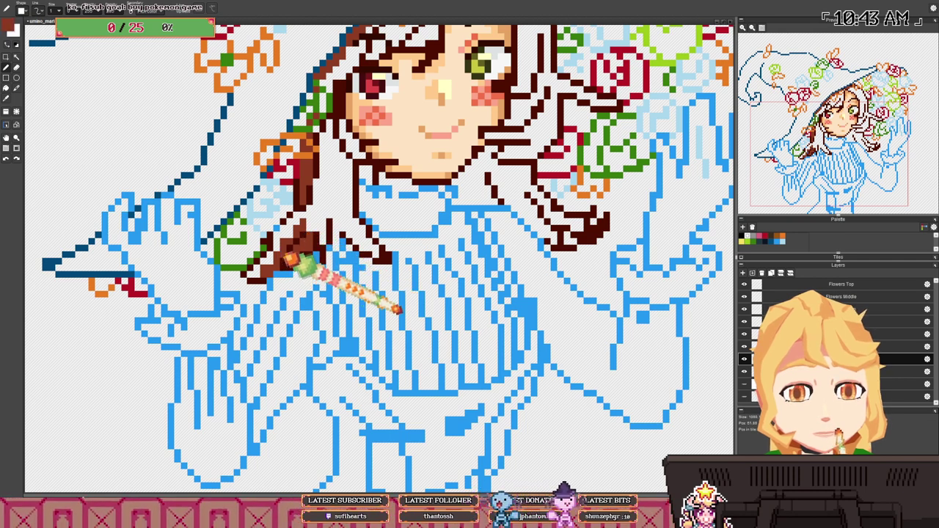
scroll(312, 244, down, 2)
click(231, 261)
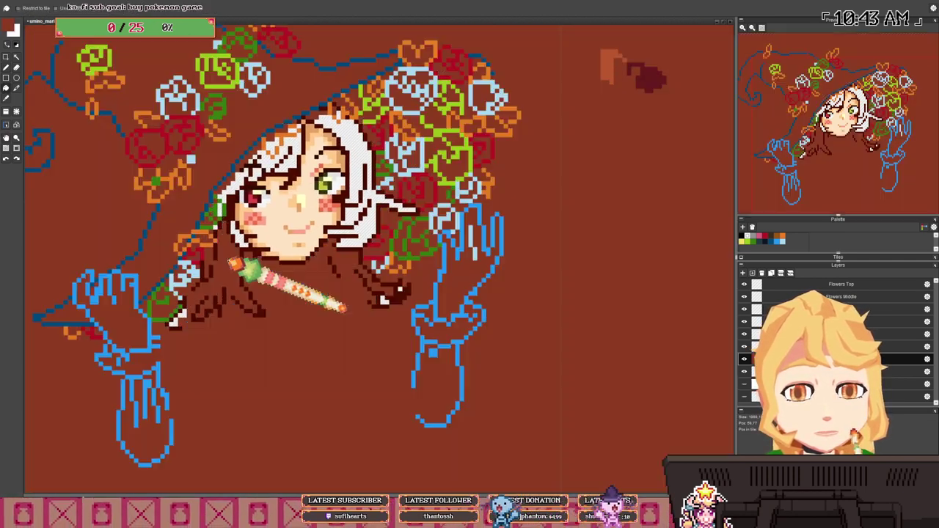
key(ctrl+z)
key(b)
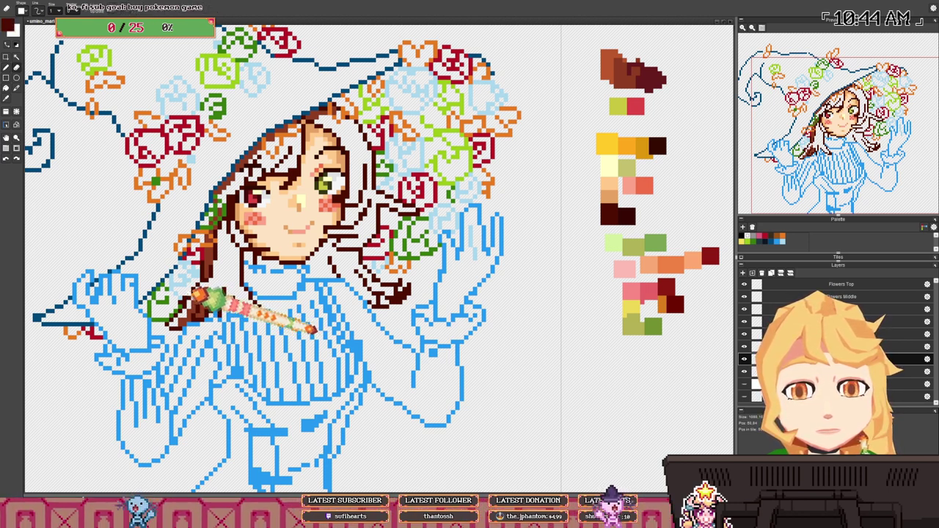
click(218, 283)
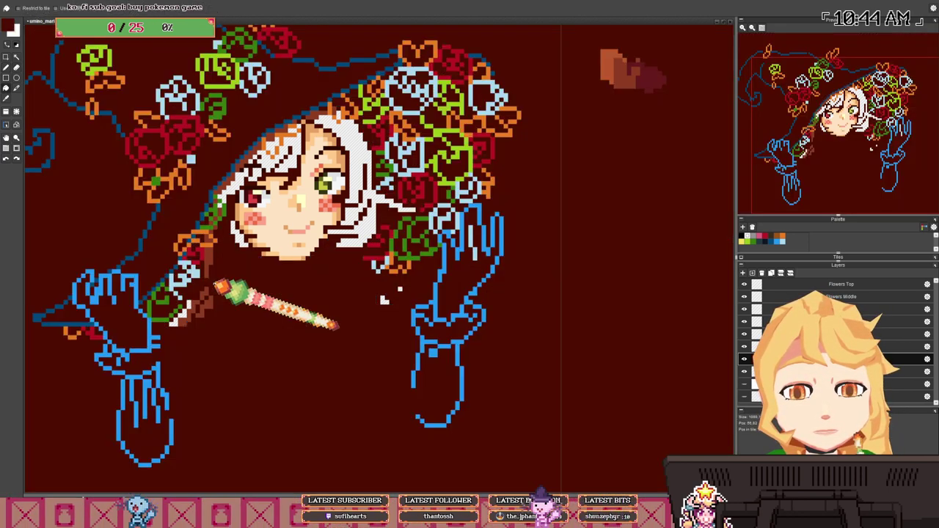
key(ctrl+z)
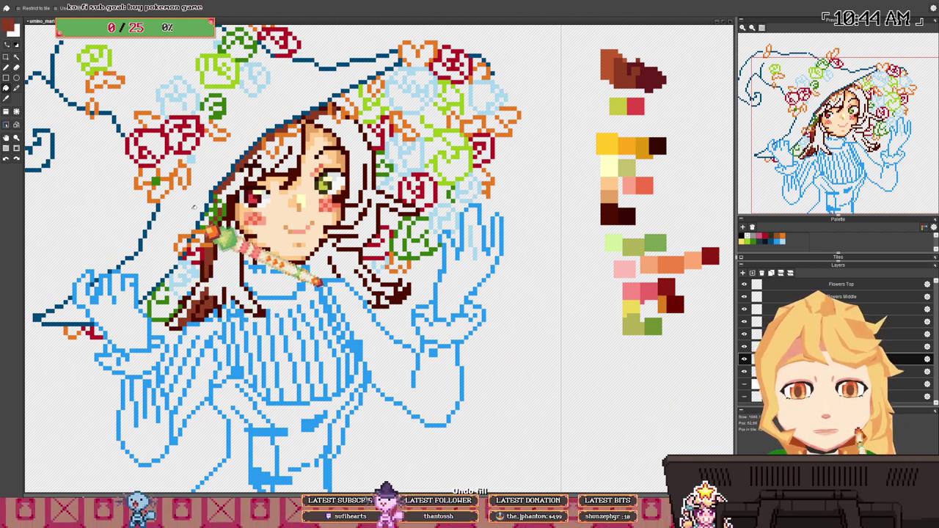
- Hide every layer except the active one containing the witch's face and hair
key(ctrl+z)
key(ctrl+z)
key(ctrl+z)
key(ctrl+z)
key(ctrl+z)
key(ctrl+z)
key(ctrl+z)
key(ctrl+z)
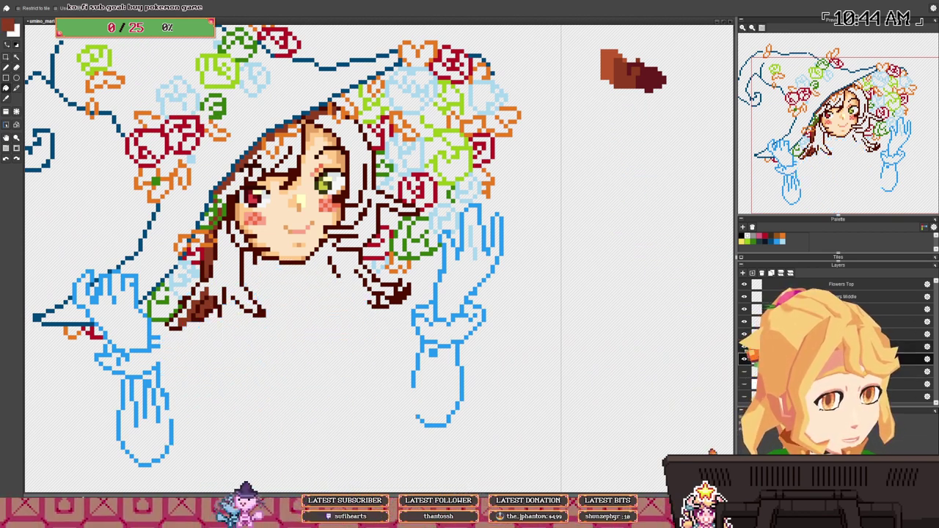
key(ctrl+z)
key(ctrl+z)
key(ctrl+z)
key(ctrl+z)
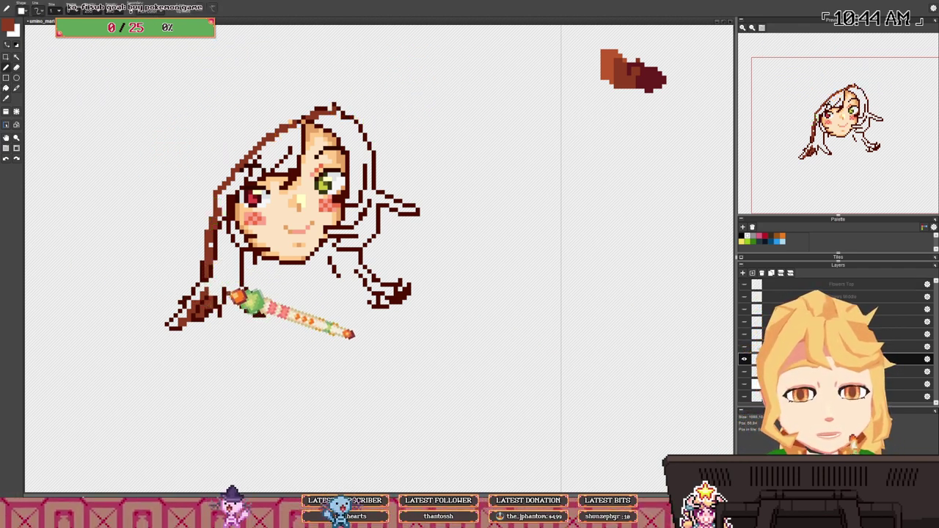
- Fill the long hair strands on the red-eye side, their tip and the fringe with reddish brown
key(f)
click(232, 274)
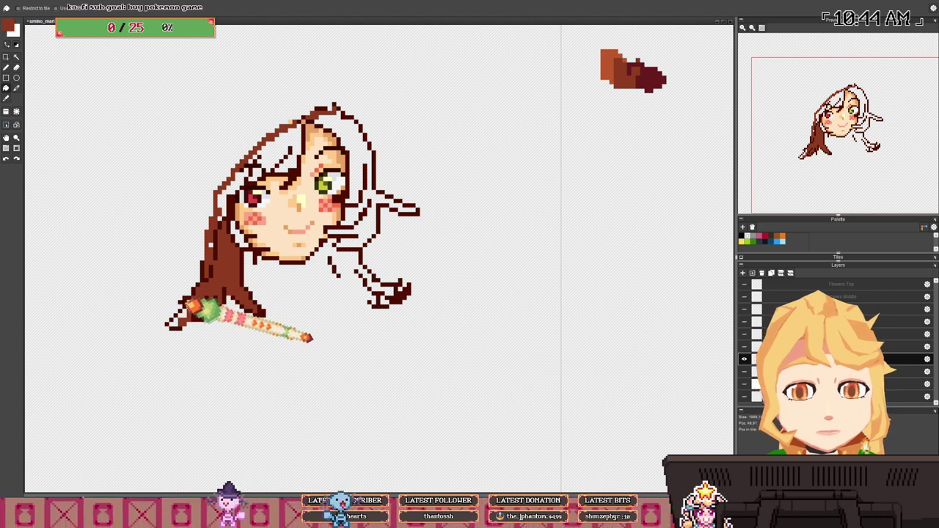
click(175, 320)
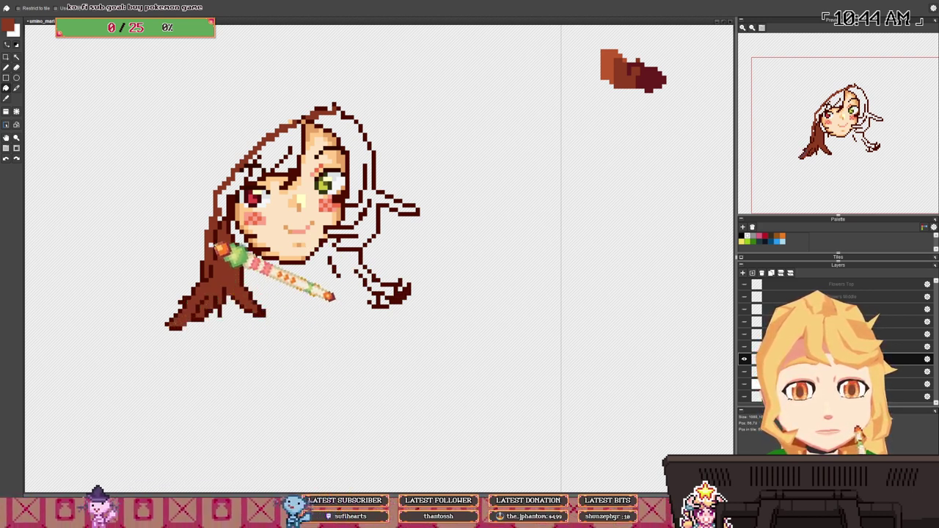
click(210, 244)
click(239, 199)
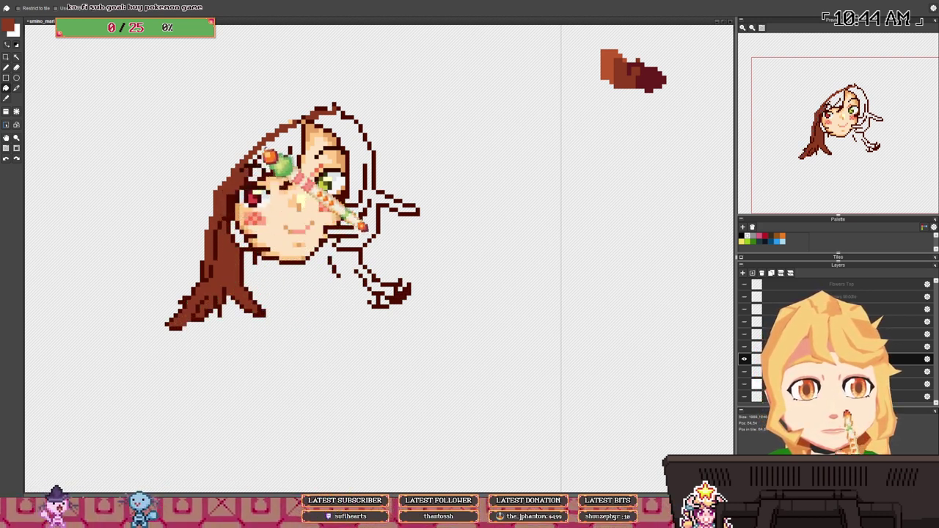
click(265, 167)
click(267, 167)
key(ctrl+z)
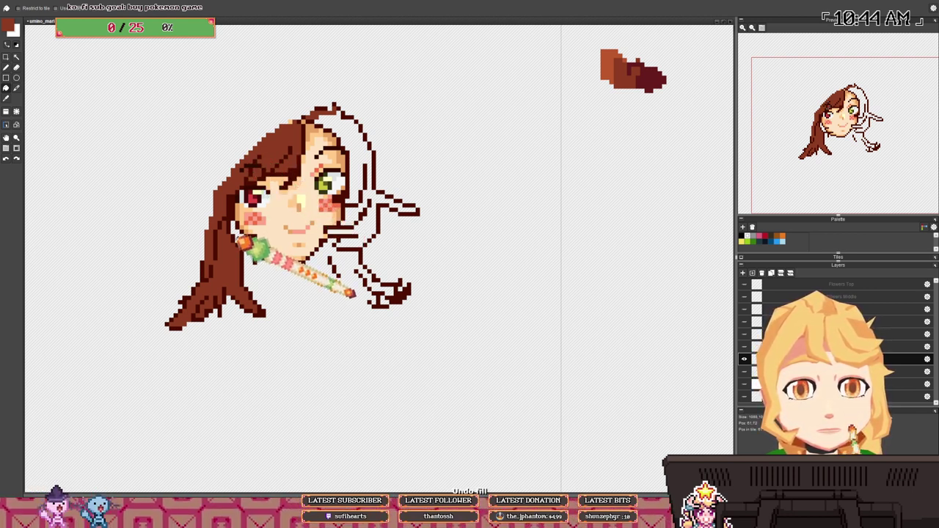
- Fill the green-eye side's hair reddish brown, closing the outline gap below it and filling the upper part of the curled strand
click(367, 239)
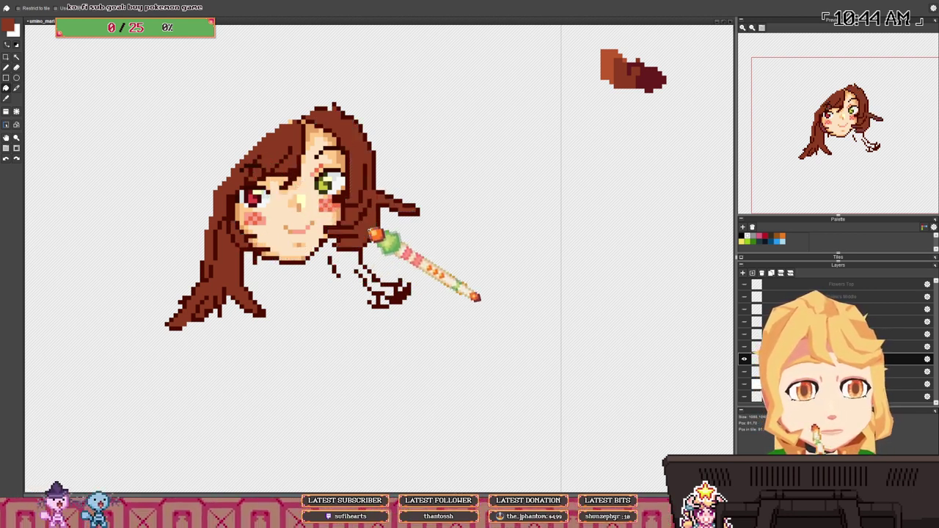
key(b)
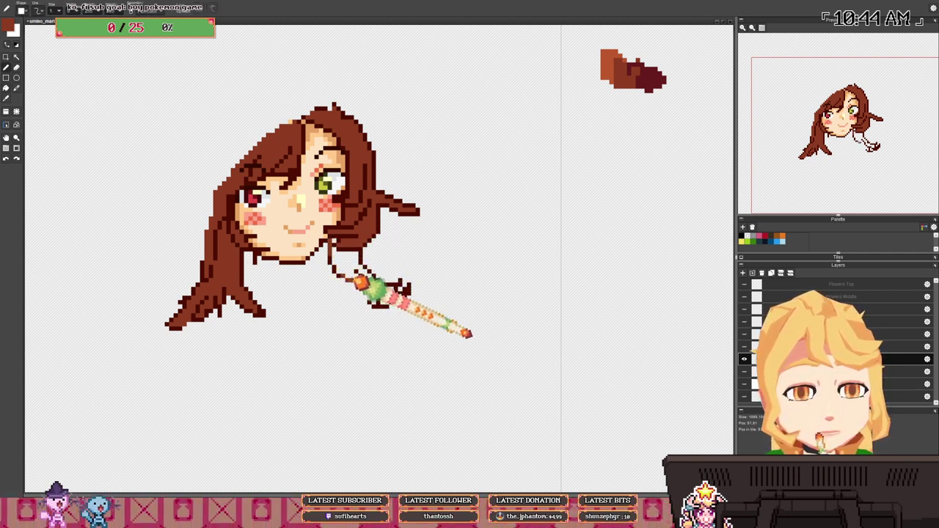
key(g)
click(351, 259)
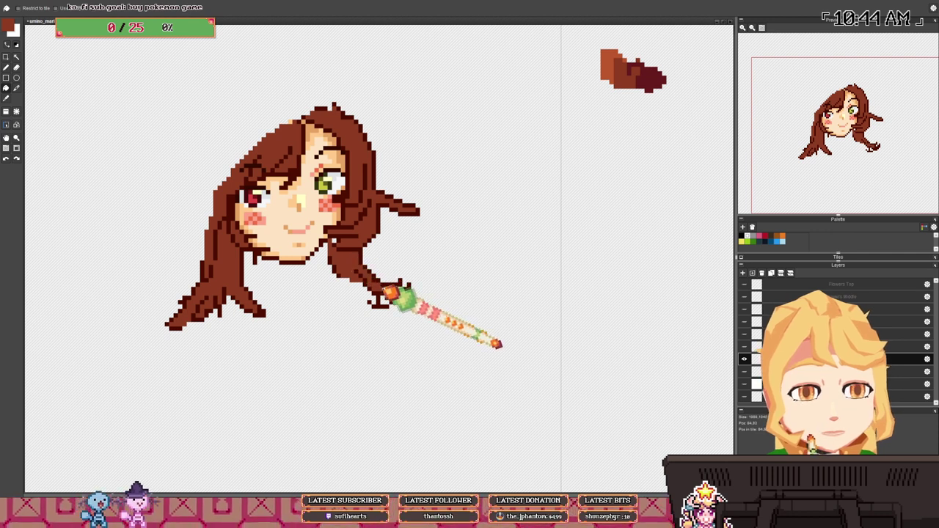
- Clean up the dark outline at the crown of the hair, removing the stray pixels that stick up from the top
key(b)
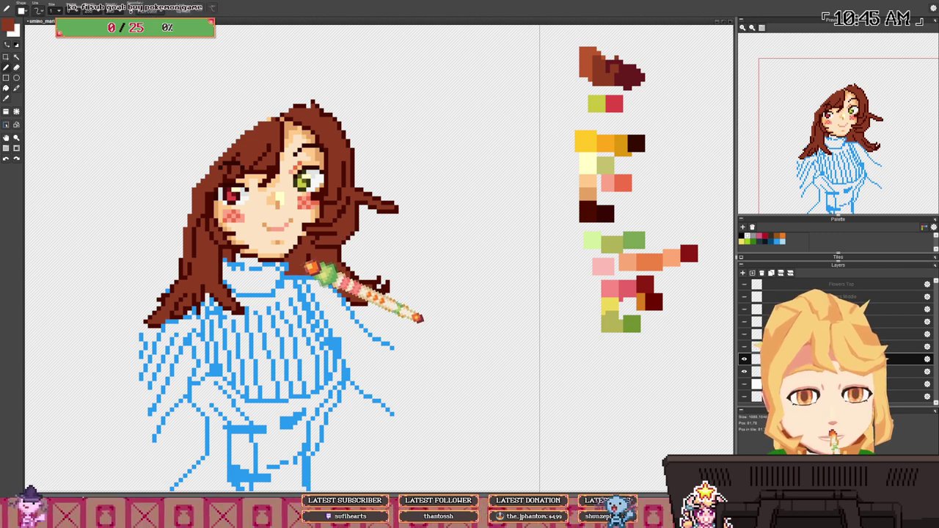
scroll(322, 264, down, 2)
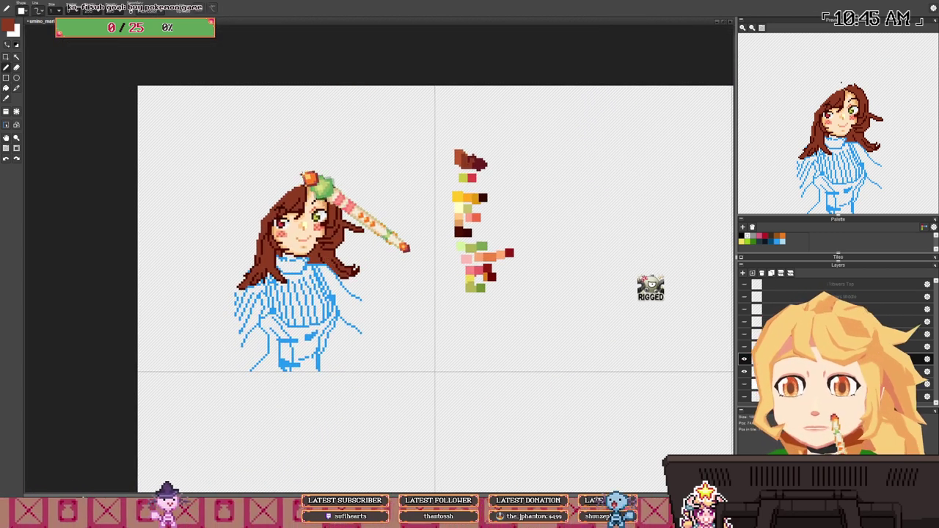
drag(288, 171, 287, 181)
scroll(299, 193, up, 3)
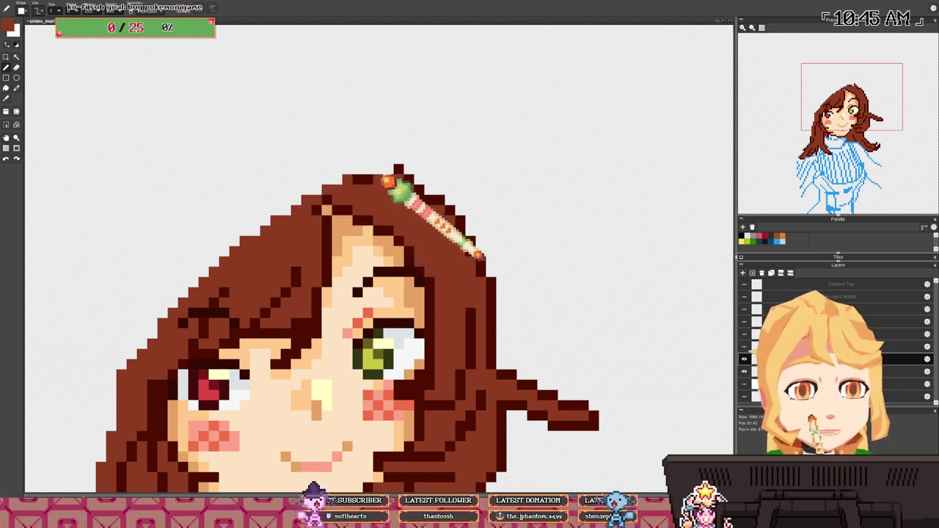
right_click(381, 180)
drag(385, 168, 358, 179)
right_click(394, 184)
scroll(383, 221, down, 3)
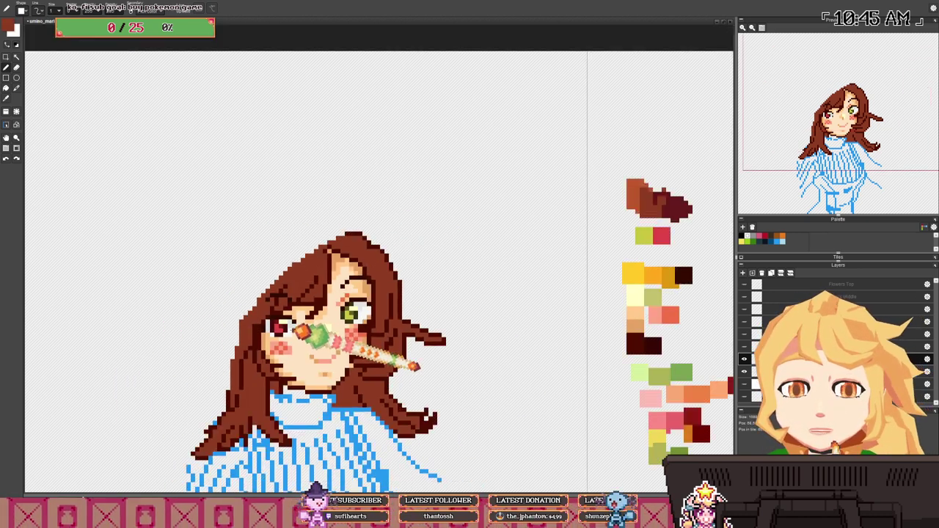
- Paint orange-brown highlights from the hair swatches on the fringe and on the upper hair of the green-eye side
scroll(449, 126, up, 3)
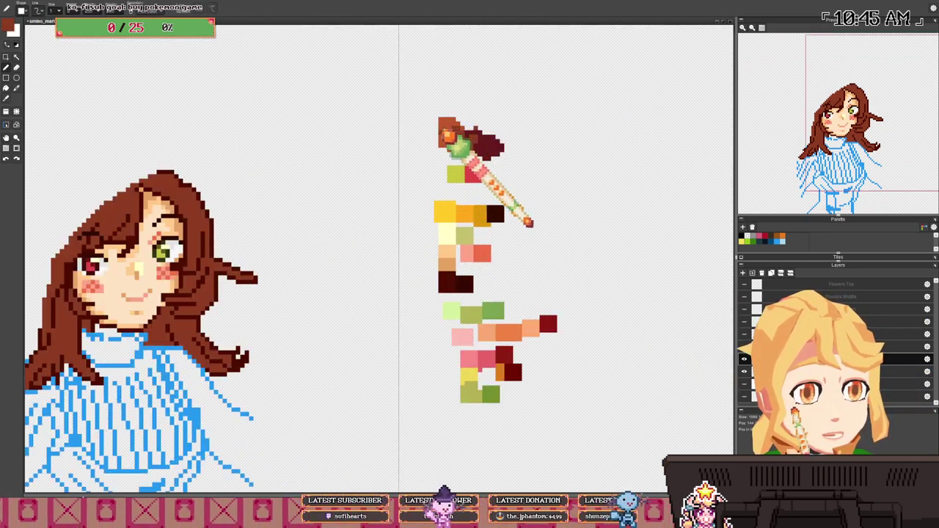
scroll(413, 193, down, 2)
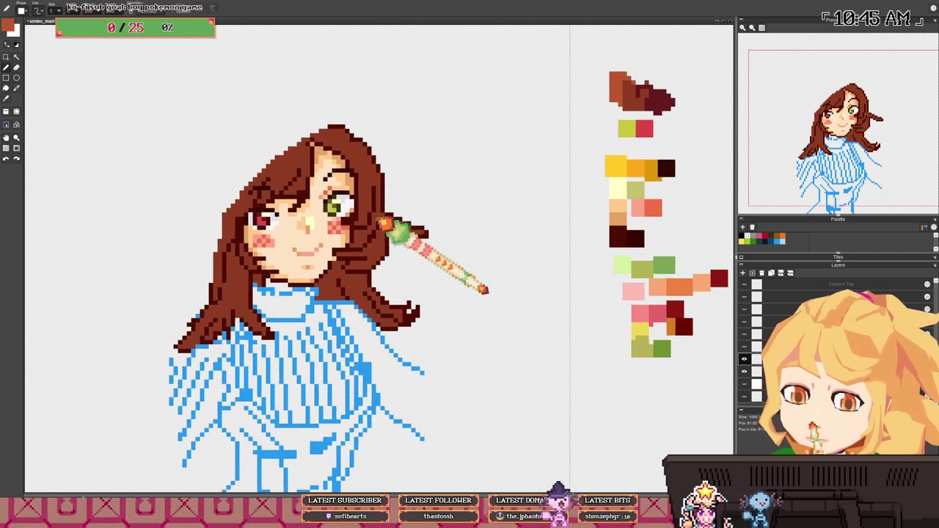
scroll(398, 209, up, 3)
mouse_move(265, 143)
mouse_down()
mouse_move(247, 160)
mouse_move(256, 164)
mouse_move(272, 134)
mouse_up()
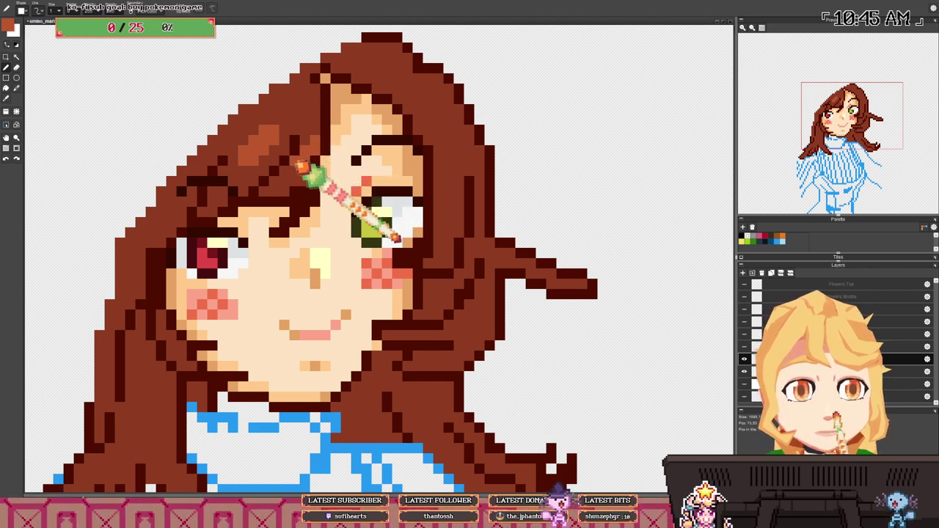
scroll(301, 174, down, 4)
drag(345, 178, 266, 190)
scroll(313, 189, up, 2)
scroll(262, 189, up, 2)
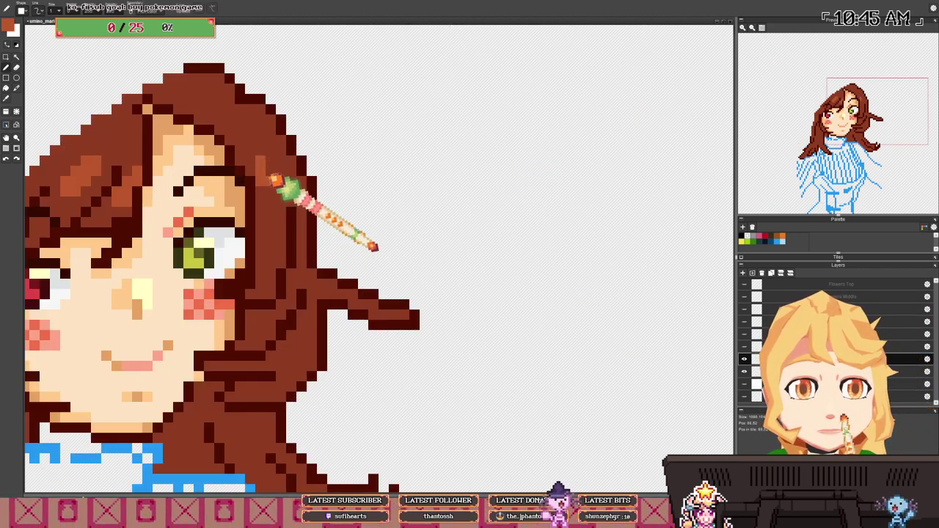
- Paint an orange-brown highlight on the lower red-eye-side strand where it falls beside the sweater collar
scroll(294, 174, down, 4)
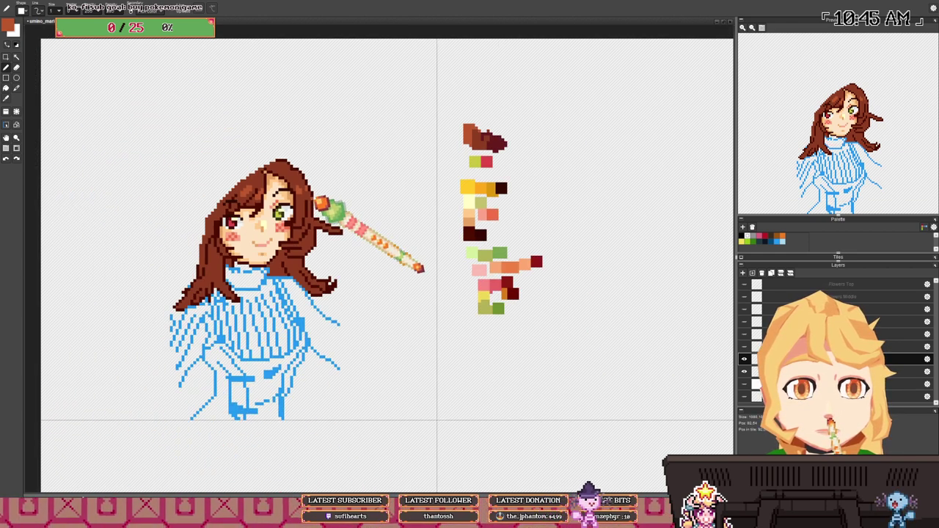
scroll(367, 189, up, 1)
scroll(328, 200, down, 1)
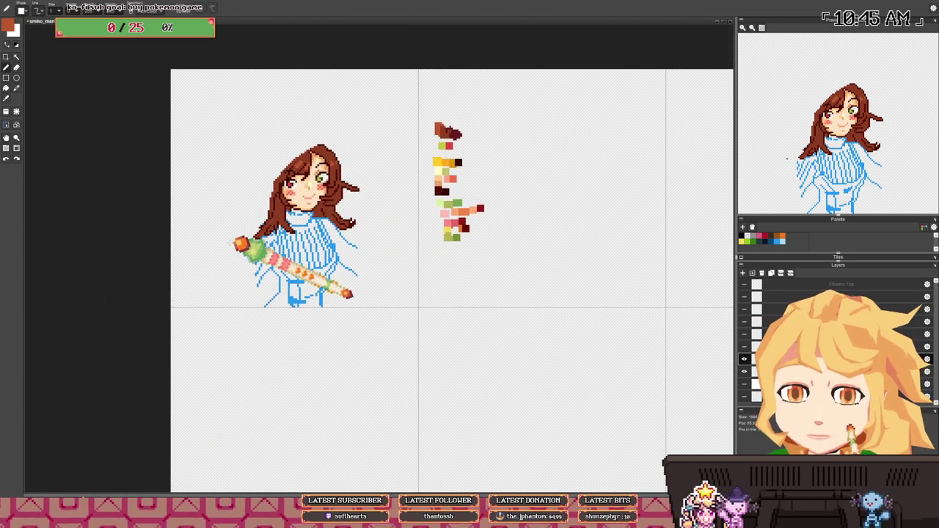
scroll(293, 213, up, 4)
mouse_move(252, 220)
mouse_down()
mouse_move(242, 211)
mouse_move(264, 227)
mouse_up()
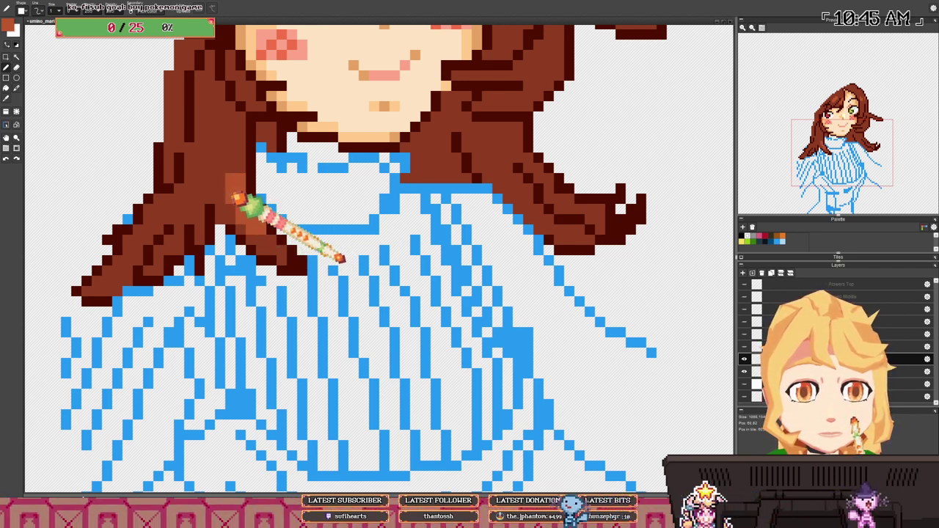
- Add orange-brown highlights to the strand below the green-eye cheek and to the hair along the red-eye-side jaw
scroll(235, 196, down, 4)
scroll(333, 209, down, 1)
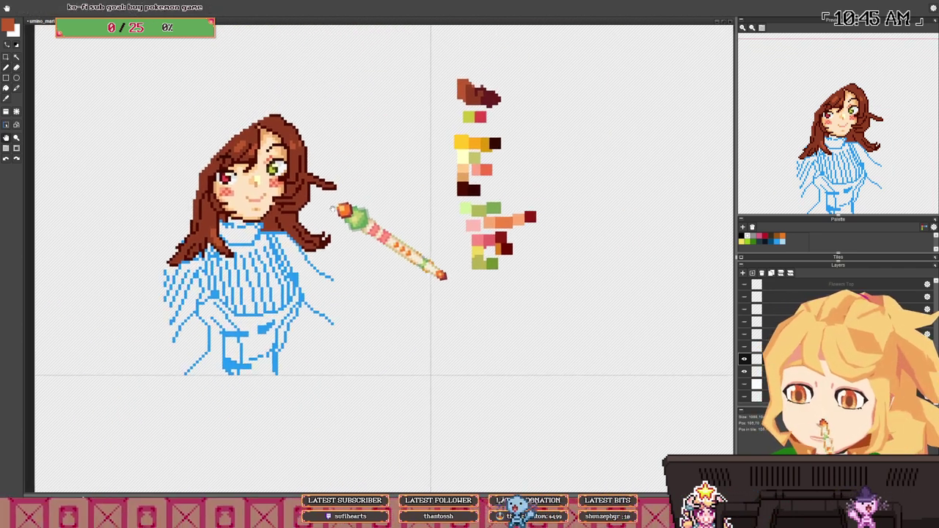
scroll(323, 213, up, 4)
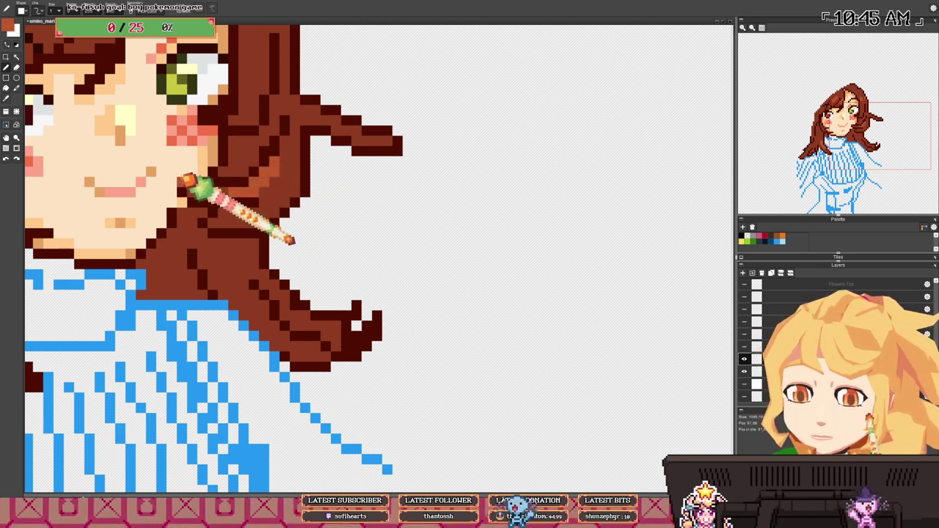
drag(173, 178, 261, 183)
drag(411, 260, 608, 291)
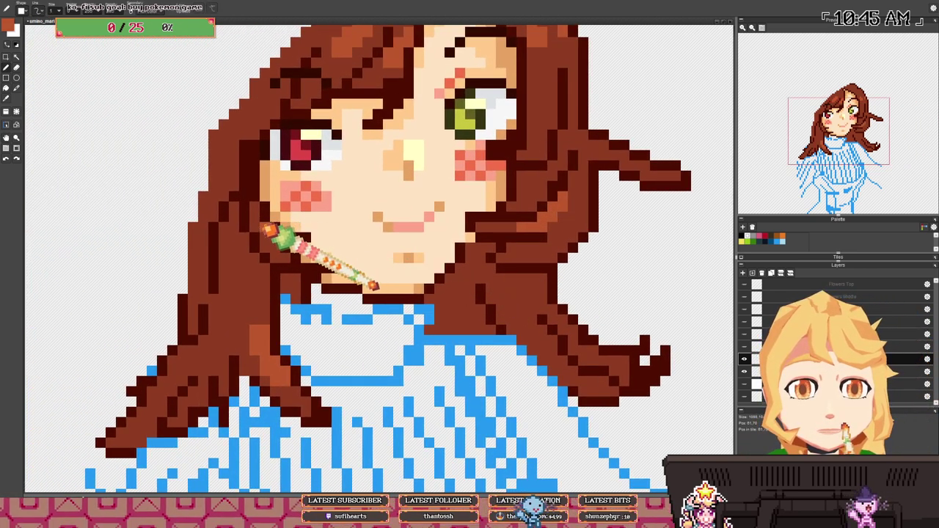
drag(257, 219, 292, 257)
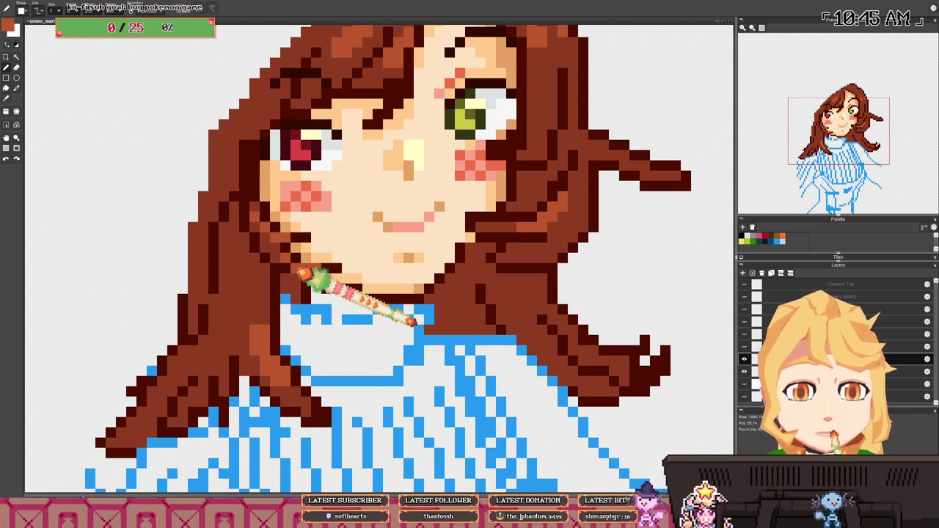
- Fill the hair behind the neck on the green-eye side with dark maroon and undo the last pen stroke beside the jaw
scroll(440, 179, down, 3)
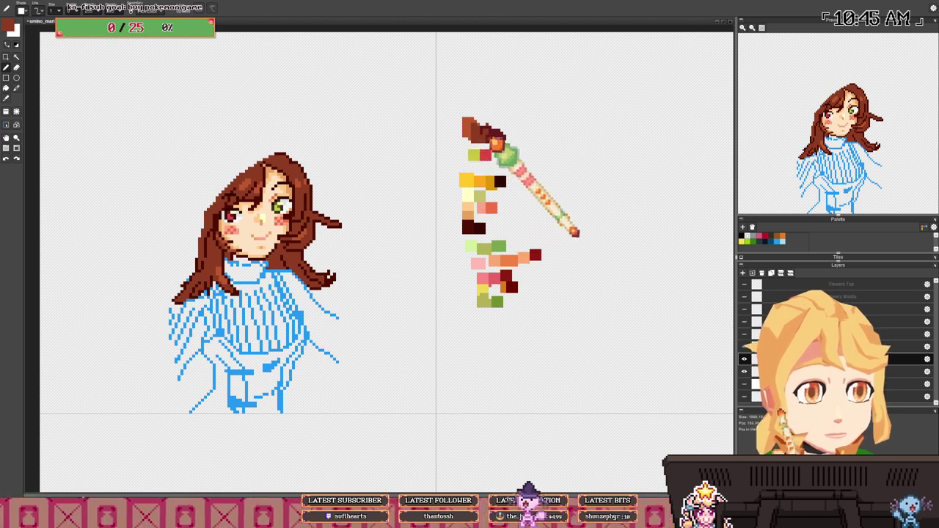
scroll(250, 211, up, 3)
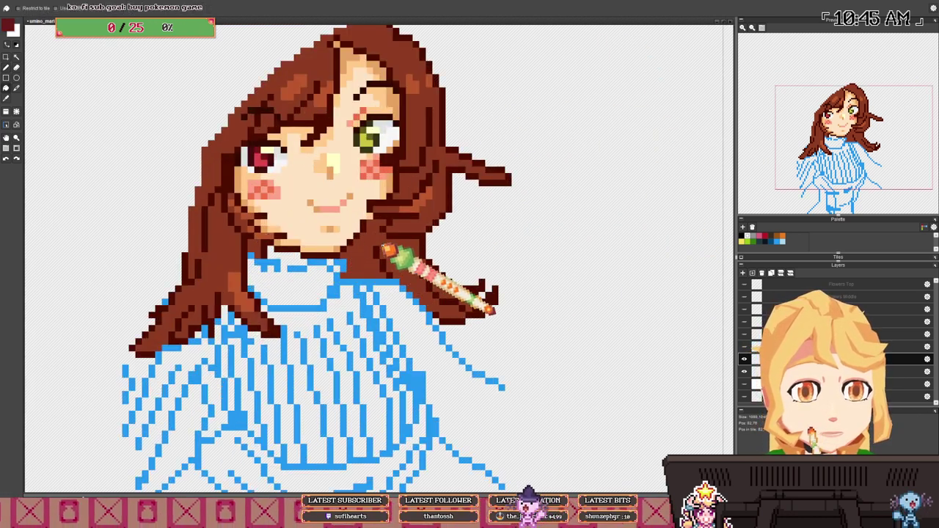
click(364, 249)
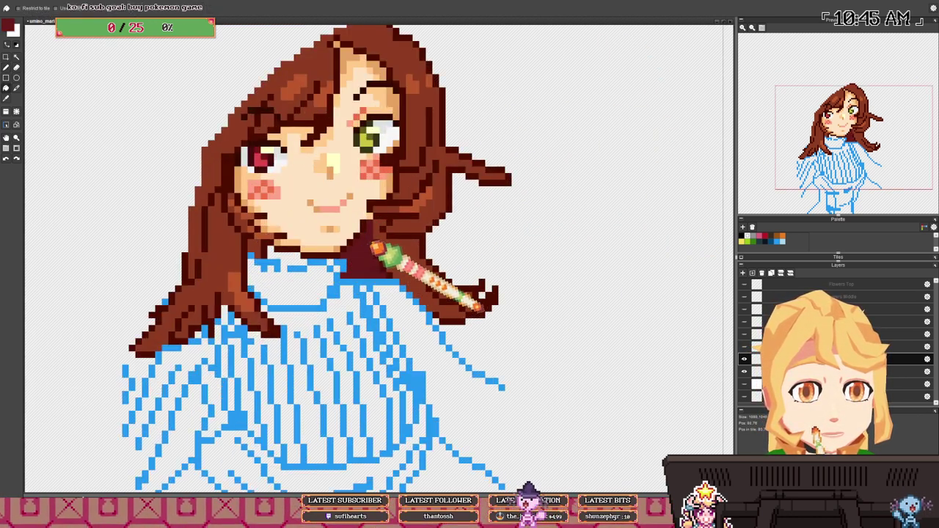
key(b)
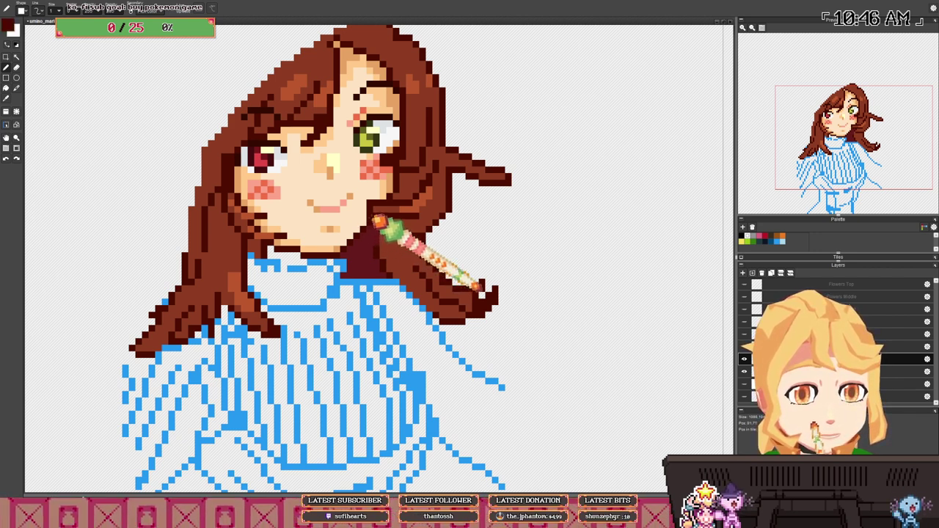
right_click(342, 243)
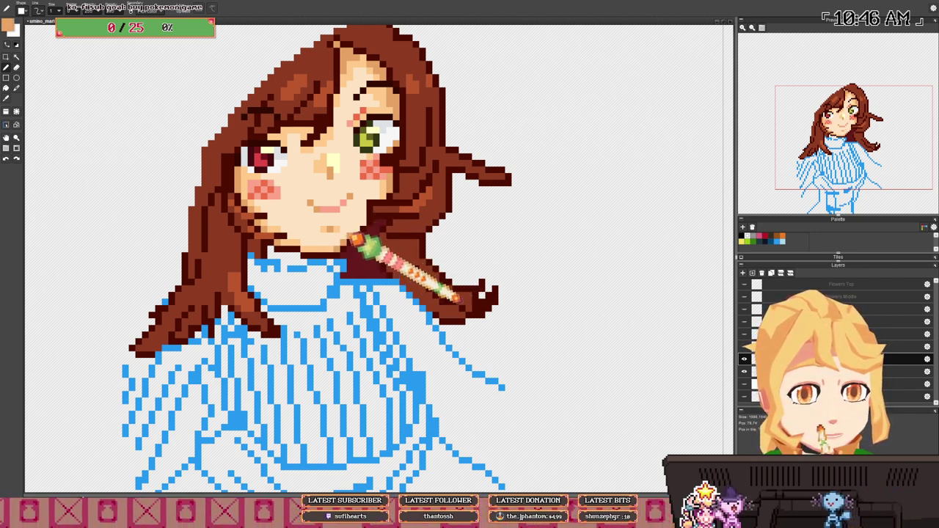
key(ctrl+z)
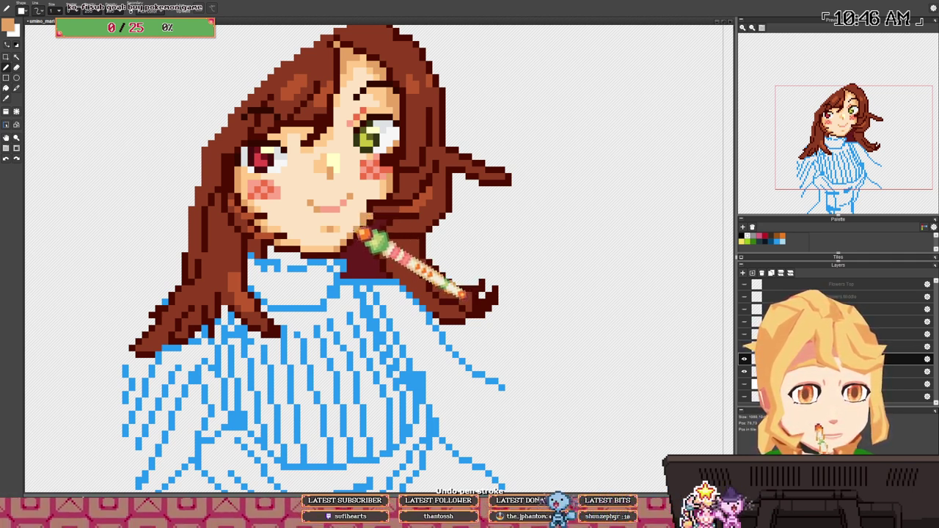
- Shade the green-eye side's lower hair and curled tip with dark maroon, extending the shadow up beneath the flyaway strand
alt+click(377, 224)
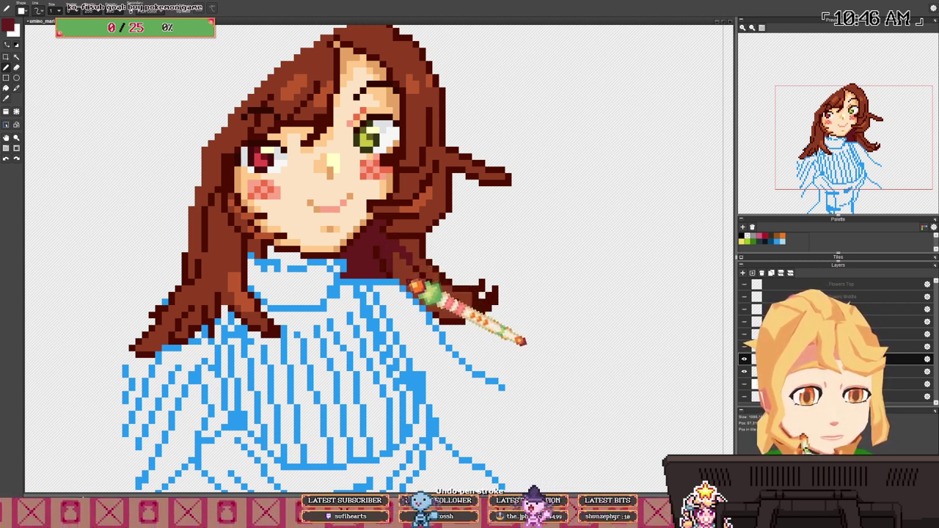
key(ctrl+z)
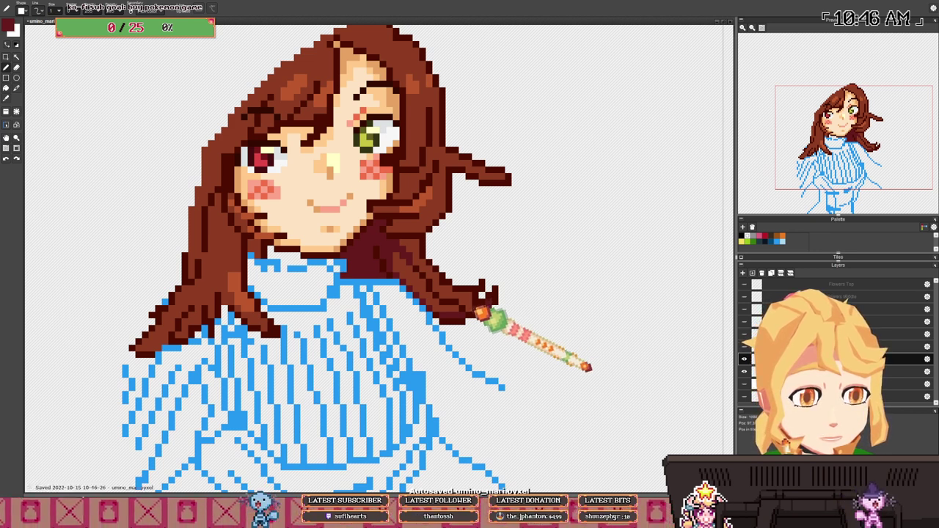
key(ctrl+z)
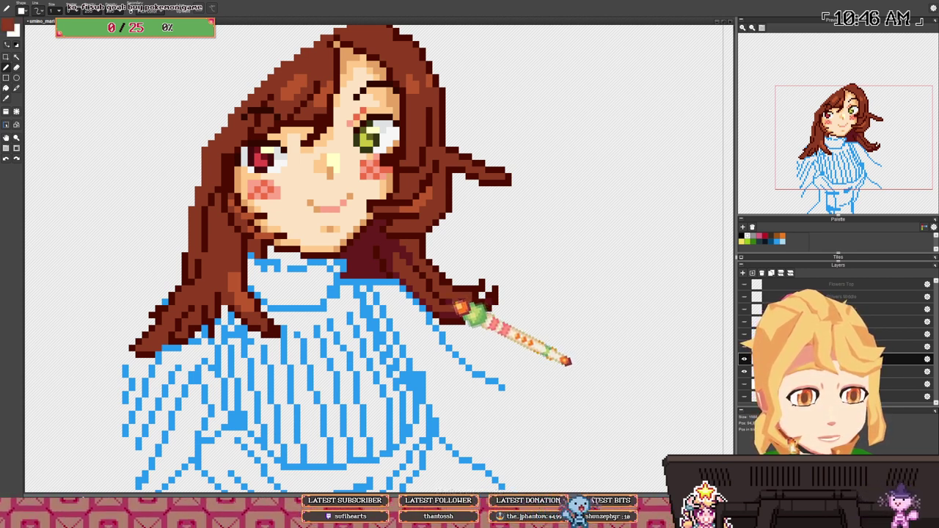
right_click(460, 306)
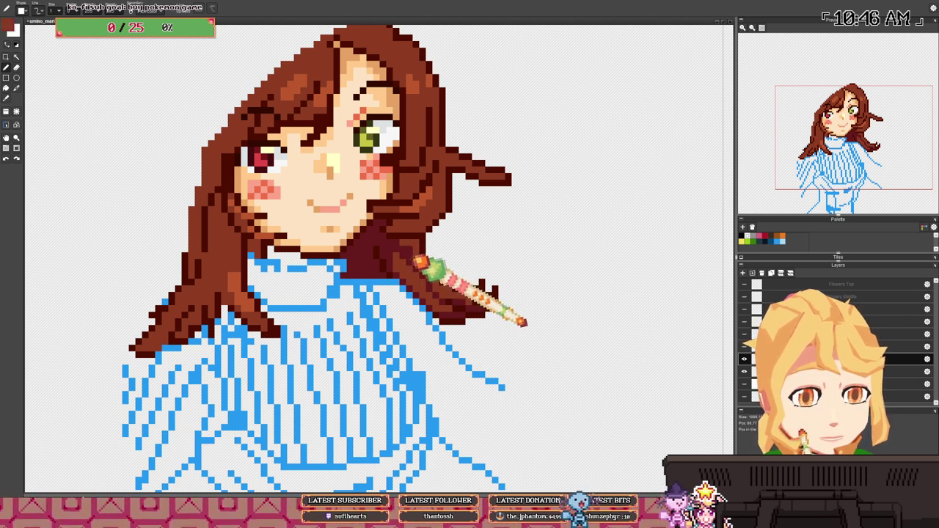
right_click(418, 265)
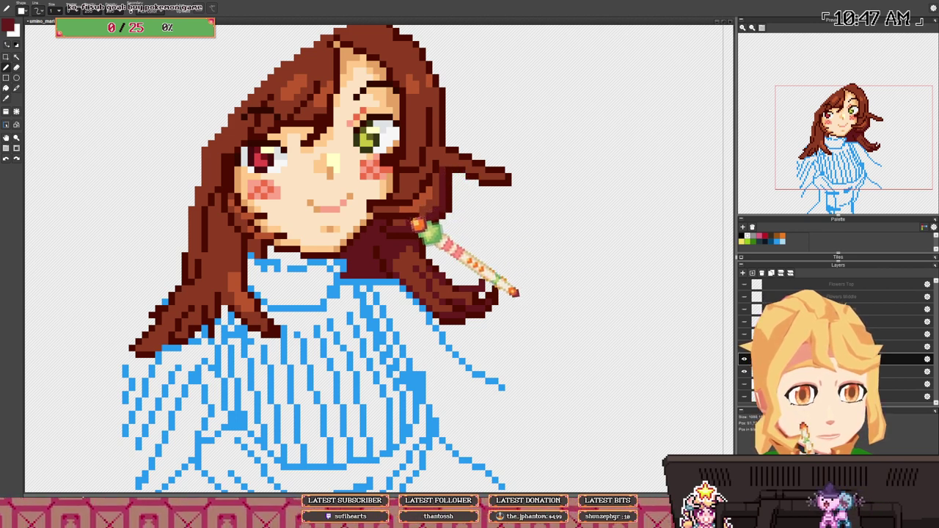
scroll(436, 214, down, 1)
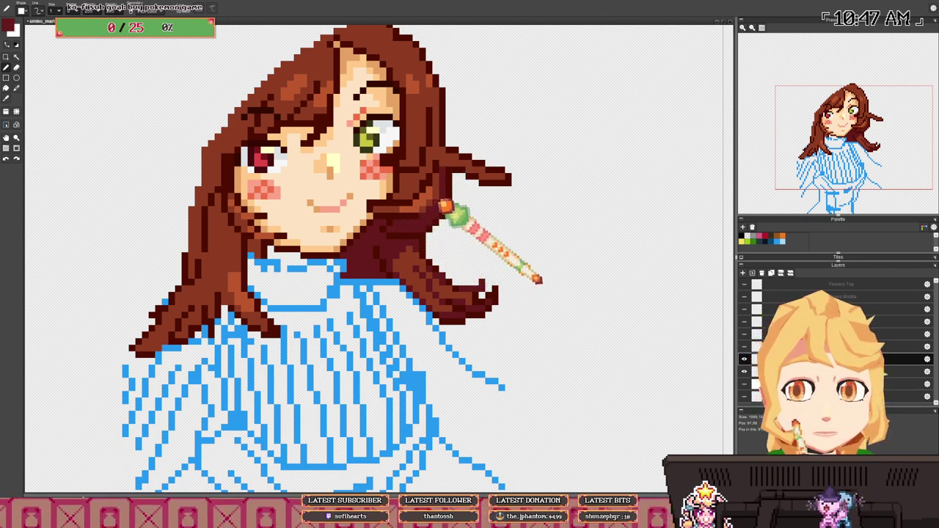
scroll(446, 198, up, 2)
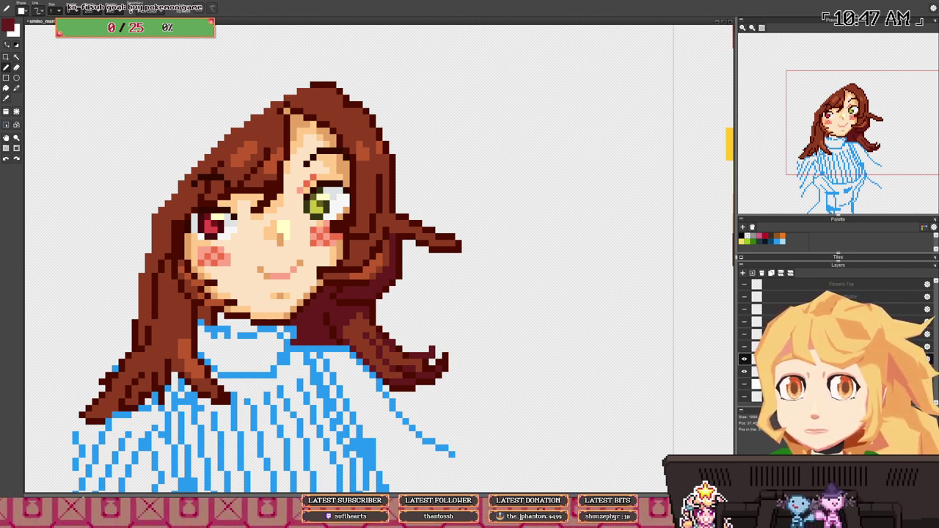
- Shade the red-eye side's crown, fringe and long outer strand with dark maroon, touching up the hair beside the cheek
drag(368, 250, 397, 251)
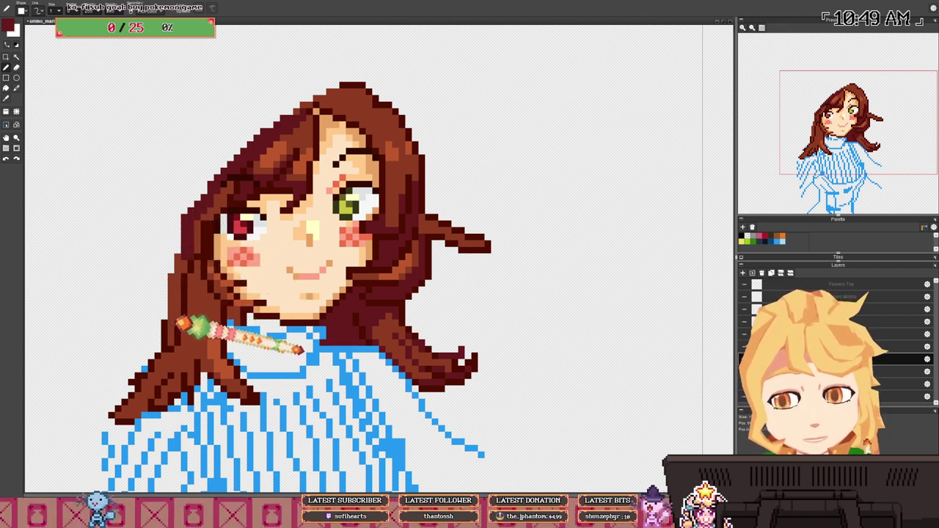
key(f)
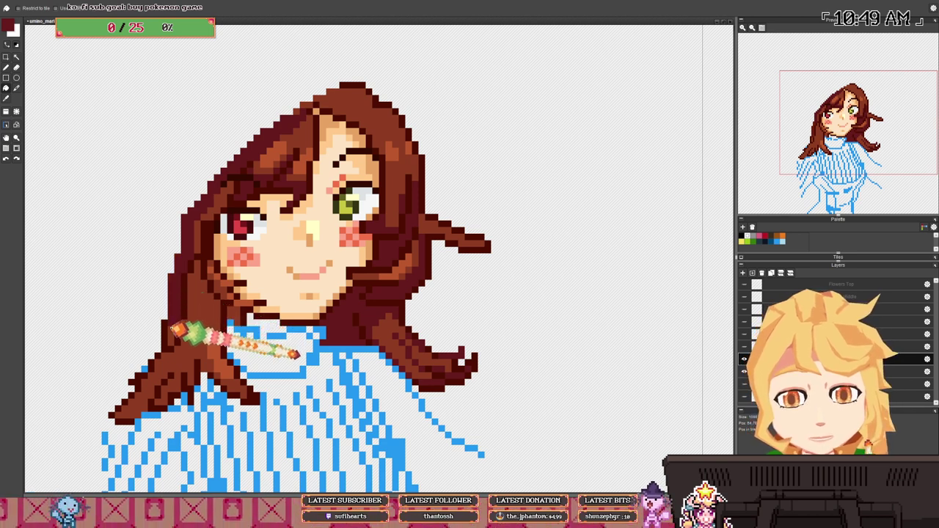
key(b)
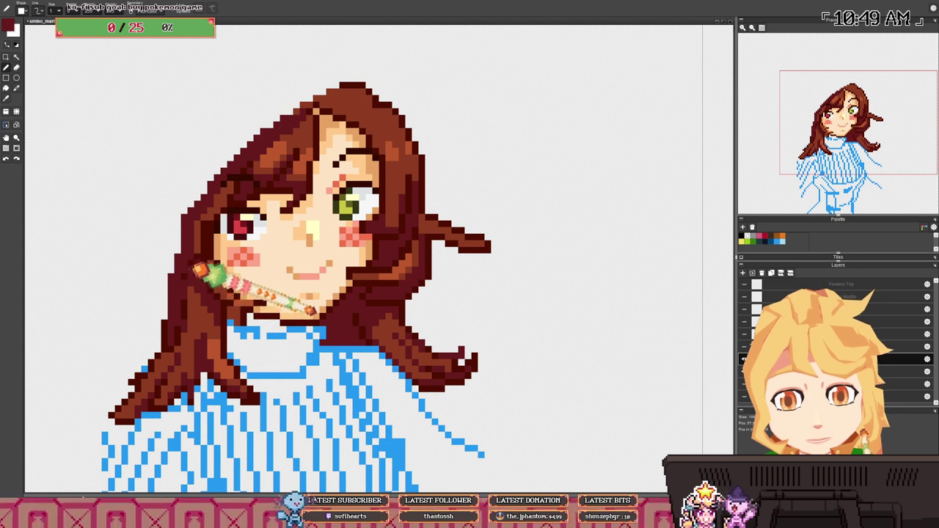
key(ctrl+z)
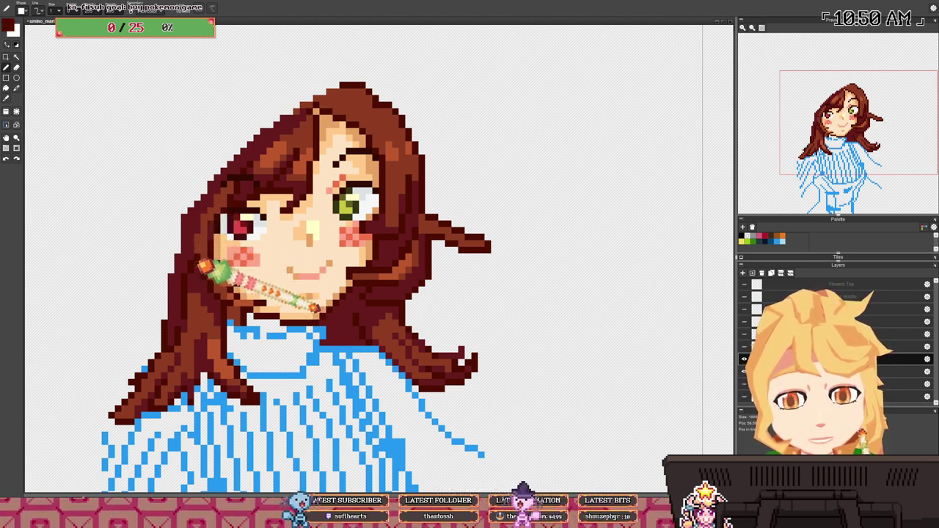
right_click(193, 250)
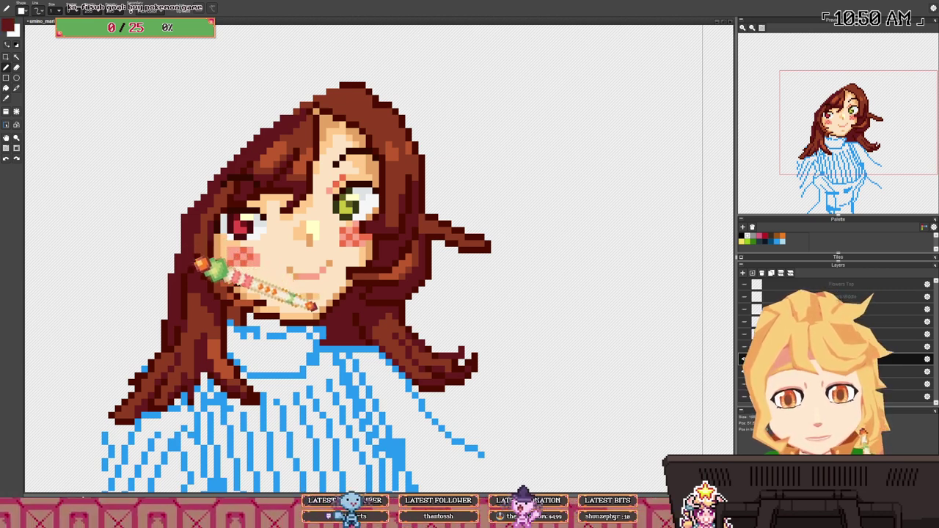
drag(246, 212, 183, 205)
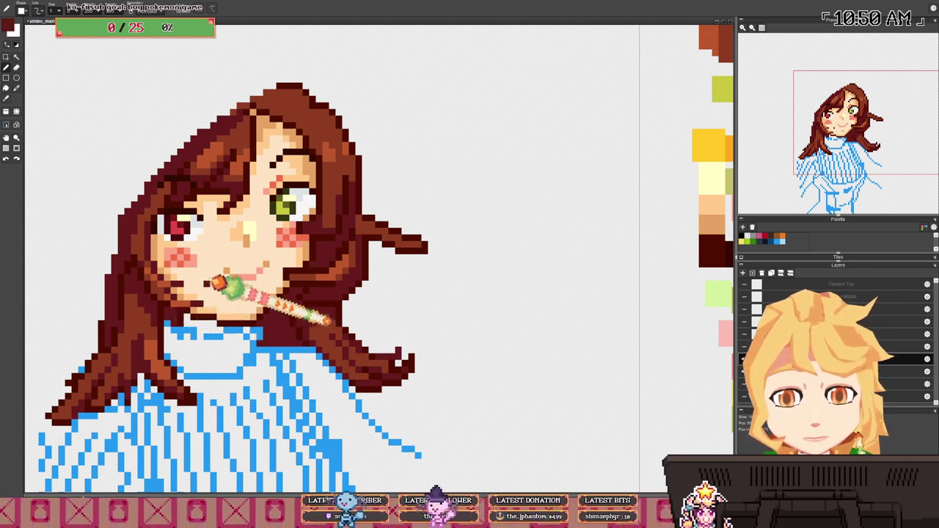
scroll(214, 281, down, 3)
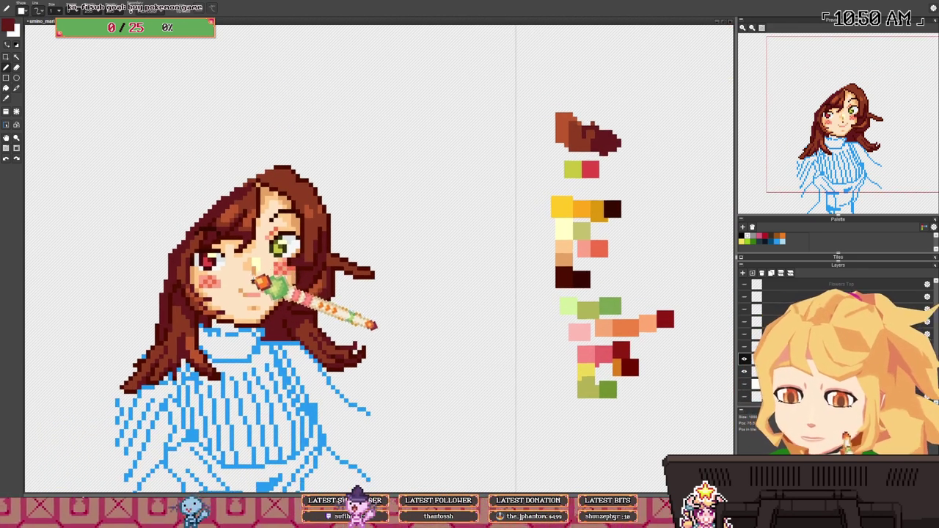
- Paint the neck between chin and collar in light skin tones with coral shadow, erasing the excess over the collar lines
scroll(262, 281, up, 1)
scroll(253, 314, up, 2)
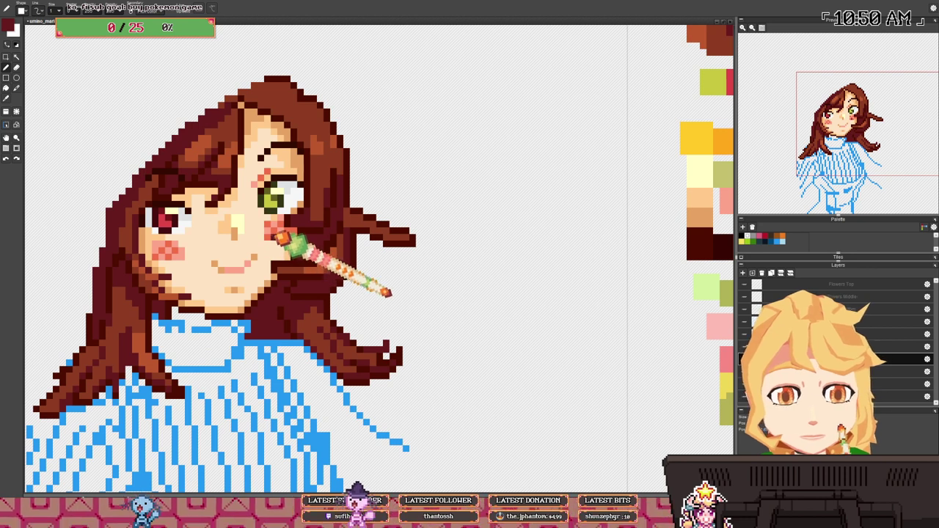
alt+click(279, 236)
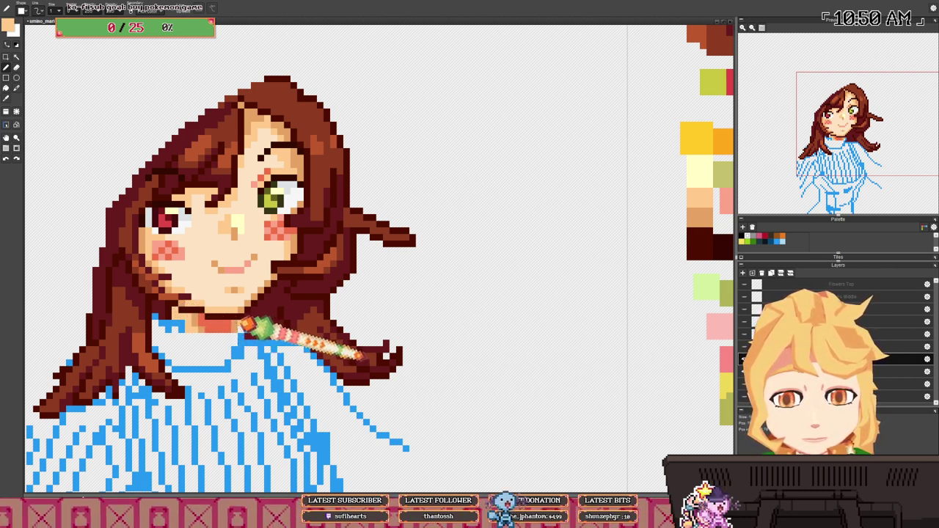
key(e)
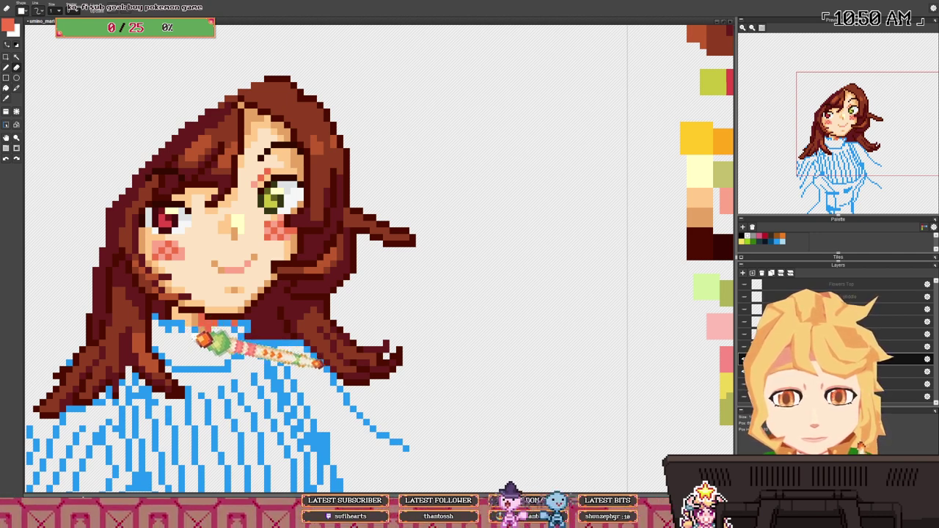
scroll(220, 333, down, 5)
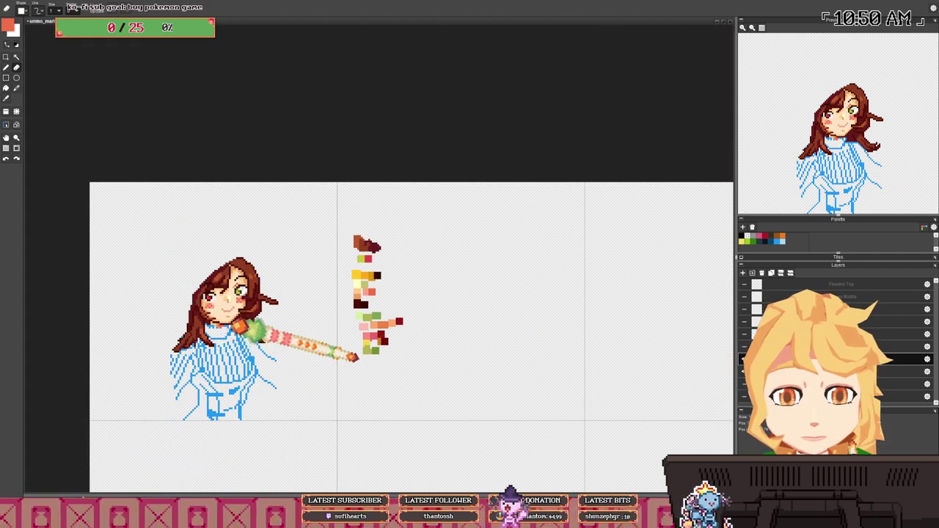
scroll(242, 326, up, 4)
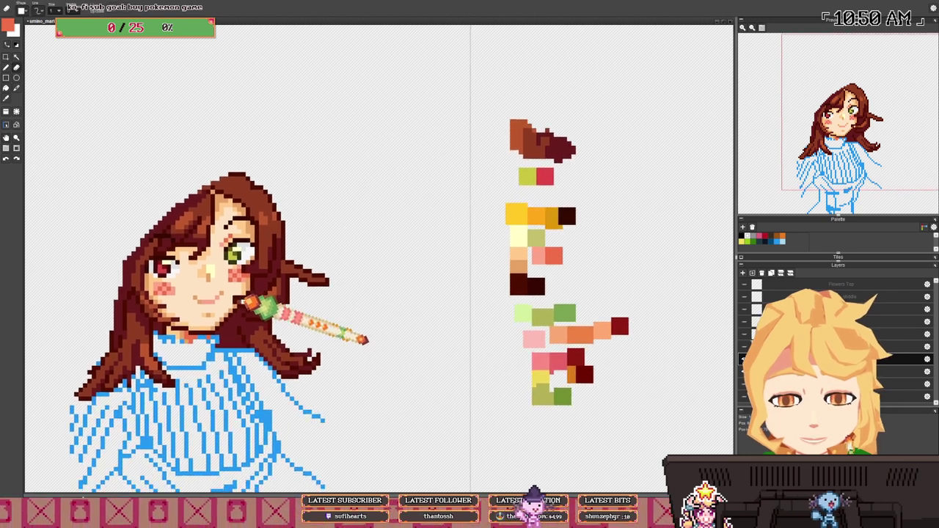
- Shade the green-eye side's outer hair with reddish-brown and dark maroon, blending the flyaway strand's root into the hair mass
key(b)
scroll(306, 355, up, 2)
right_click(306, 355)
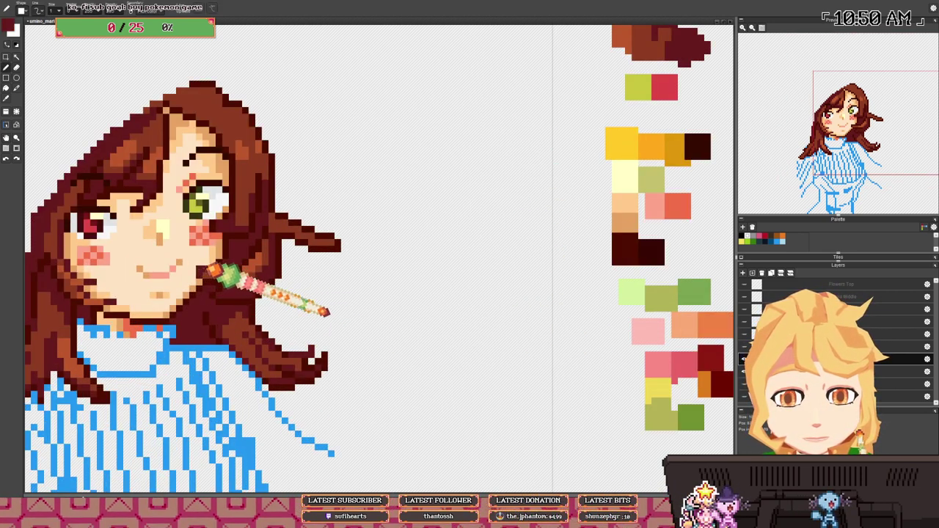
scroll(250, 270, down, 2)
scroll(256, 273, up, 2)
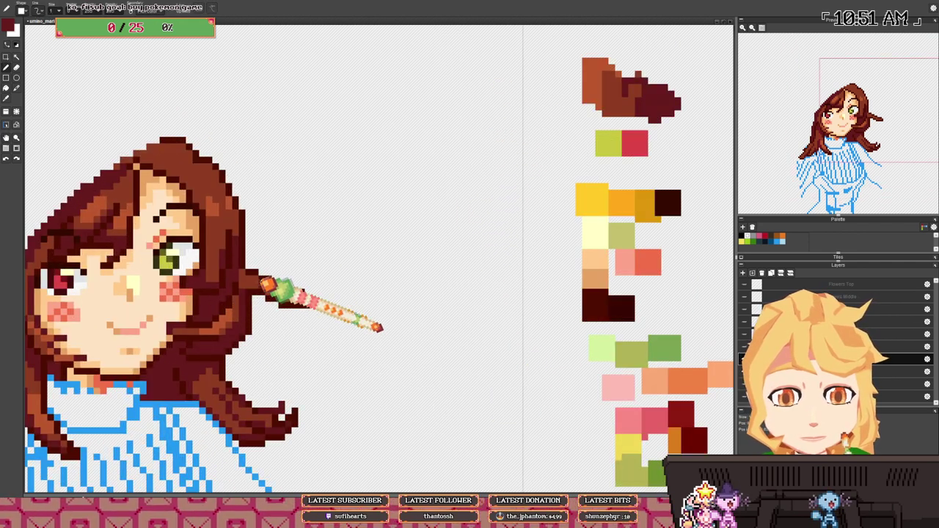
alt+click(251, 277)
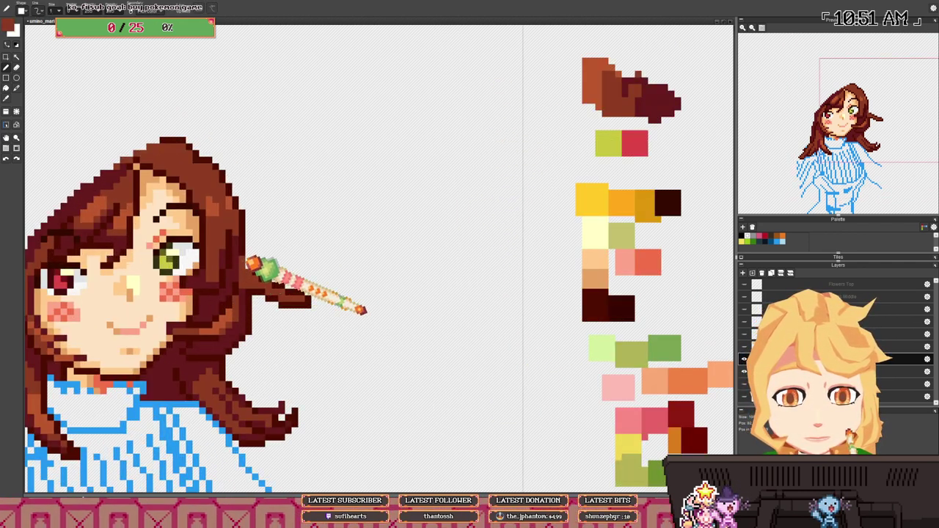
alt+click(253, 262)
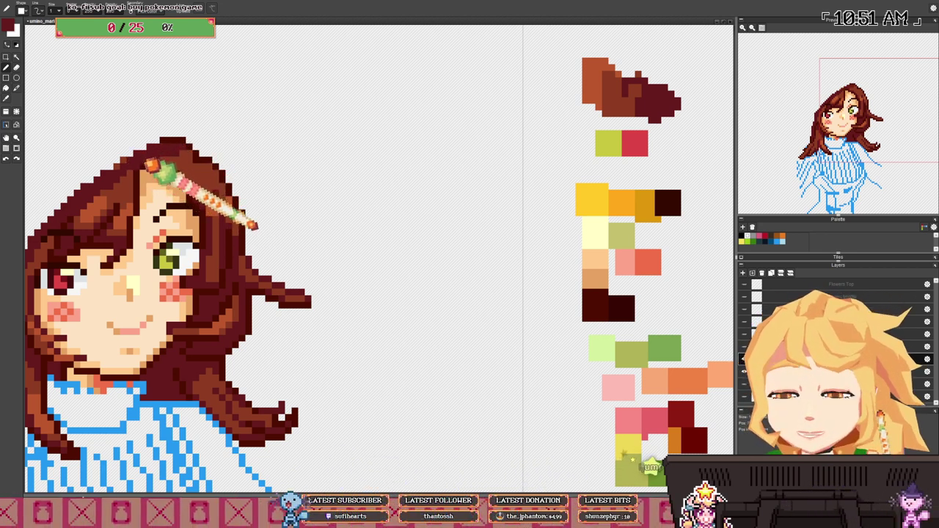
- Refine the crown and outer edge of the green-eye side's hair with reddish-brown and dark maroon pixels
drag(159, 174, 187, 185)
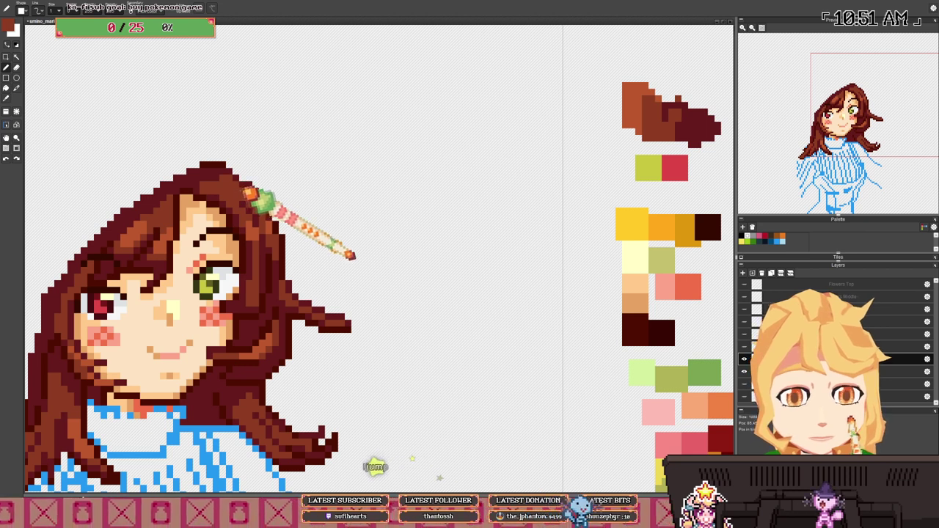
drag(282, 226, 275, 224)
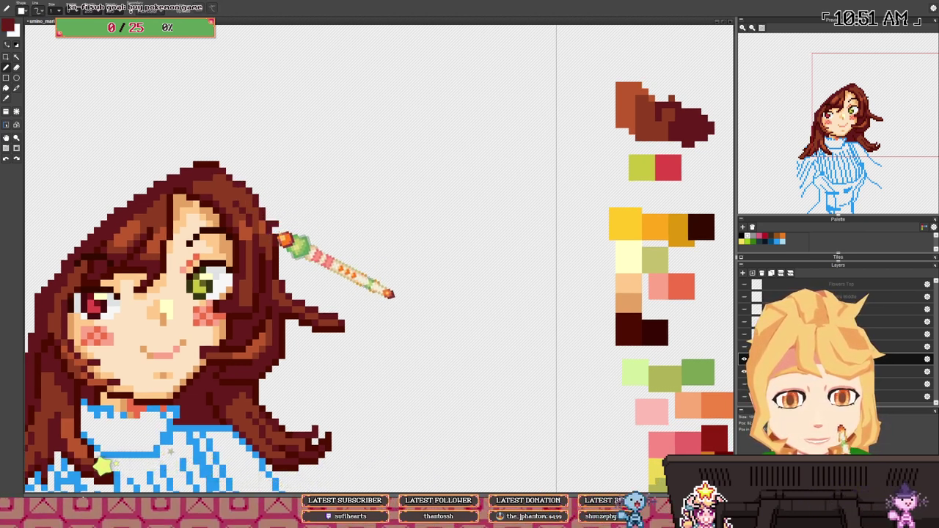
scroll(284, 231, down, 2)
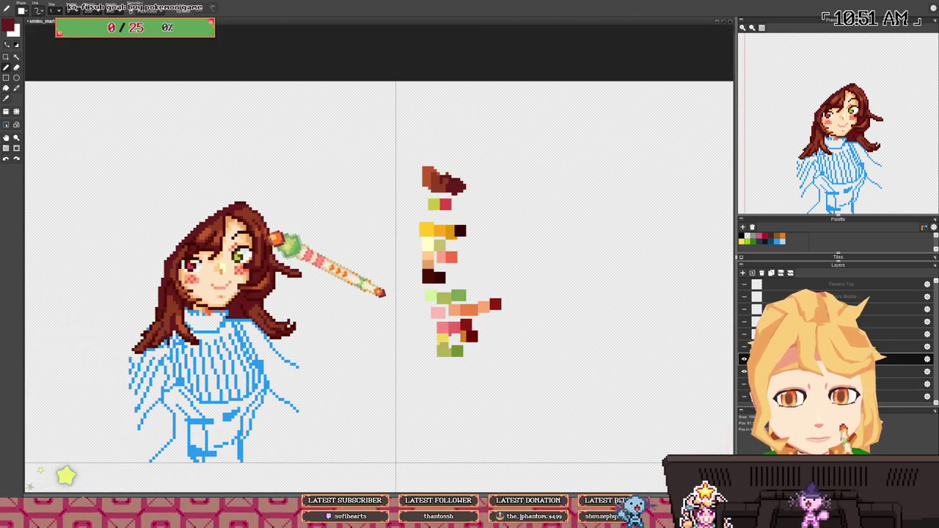
scroll(227, 301, down, 2)
scroll(220, 272, up, 8)
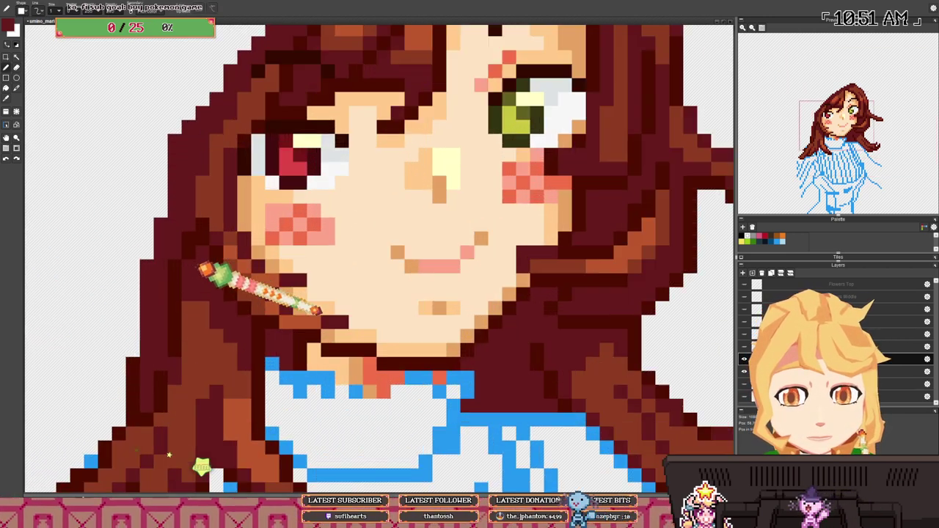
scroll(201, 249, down, 8)
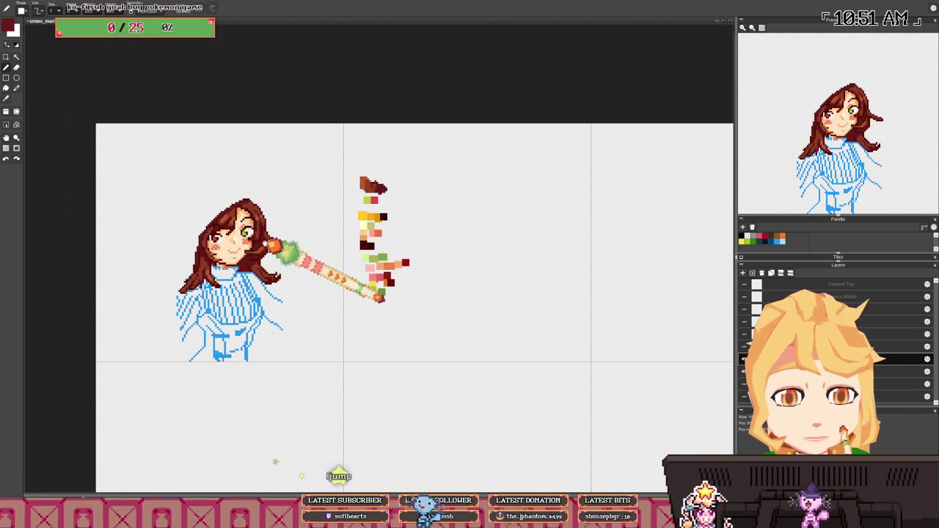
drag(268, 243, 238, 241)
scroll(222, 253, up, 6)
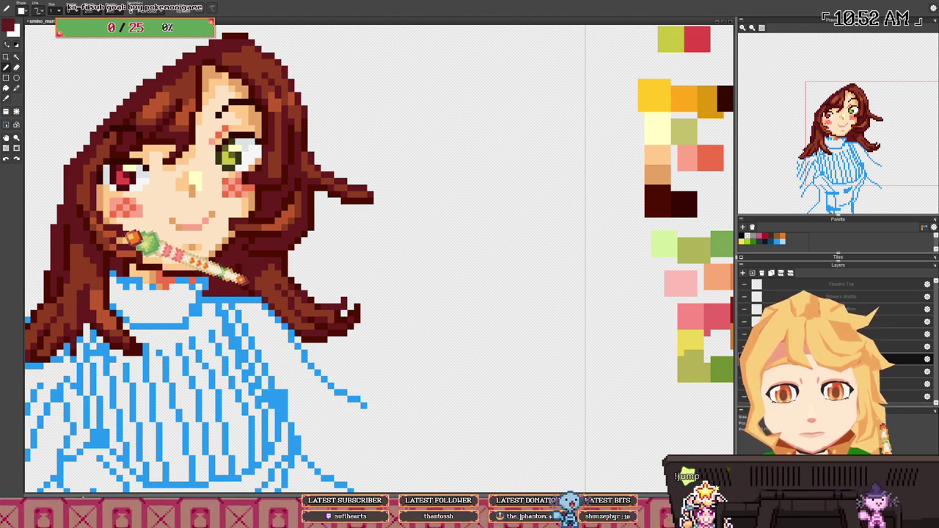
- Sample the orange-brown from the hair beside the red-eye-side jaw and save the artwork
right_click(119, 230)
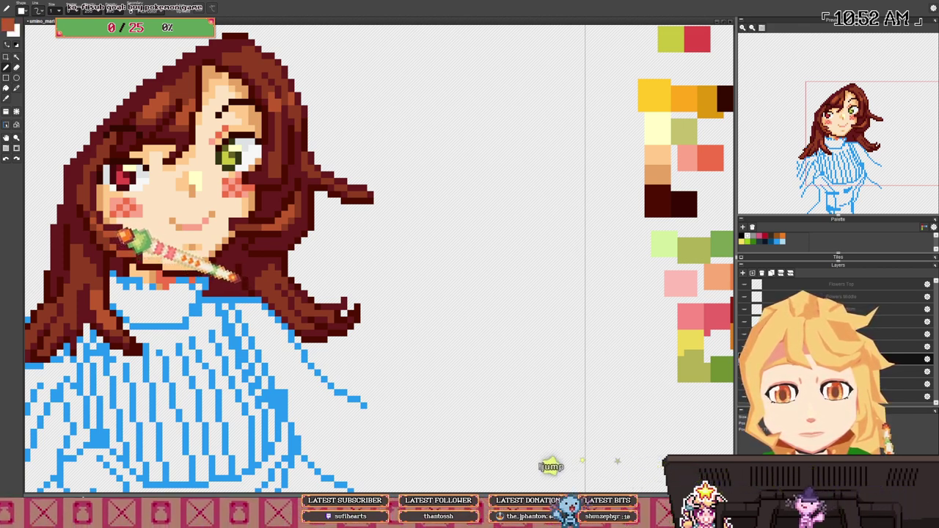
scroll(256, 242, down, 5)
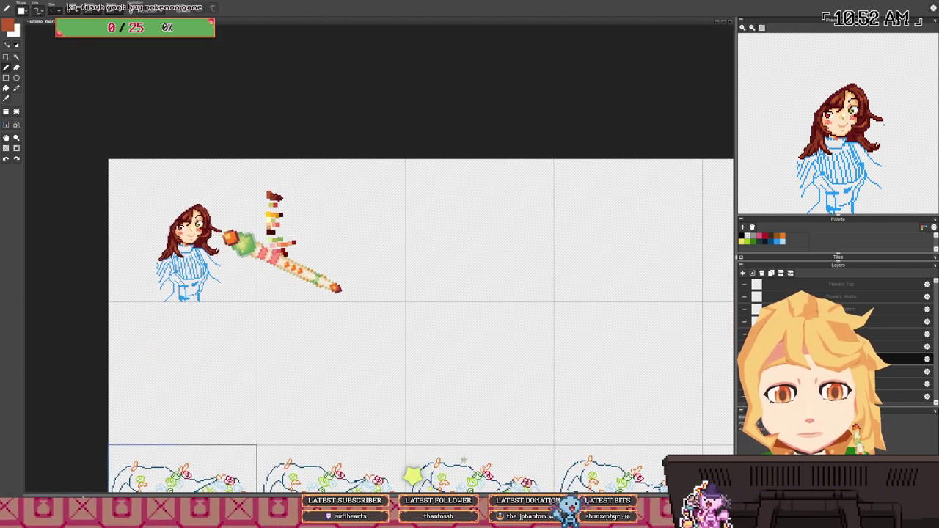
key(ctrl+s)
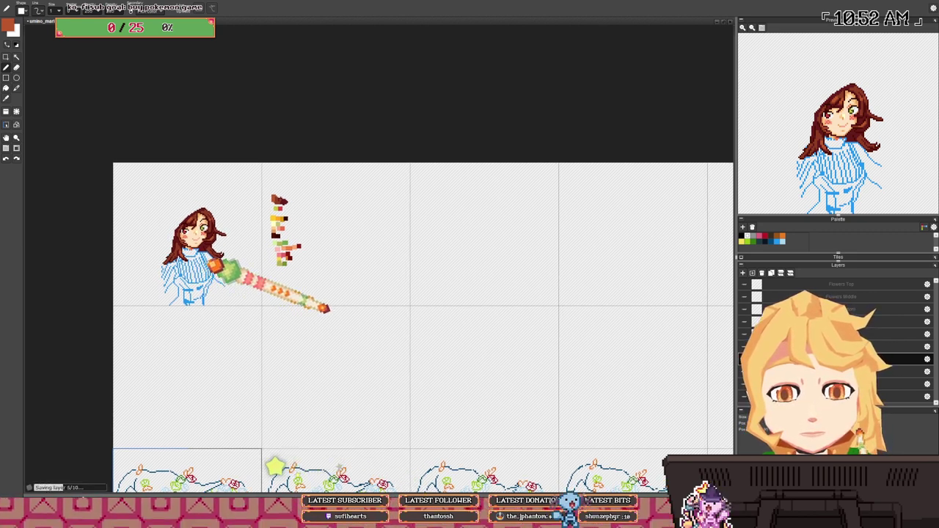
- Refine the red-eye side's lower strands and hair tips with dark maroon shadows and orange-brown highlights
scroll(216, 266, up, 5)
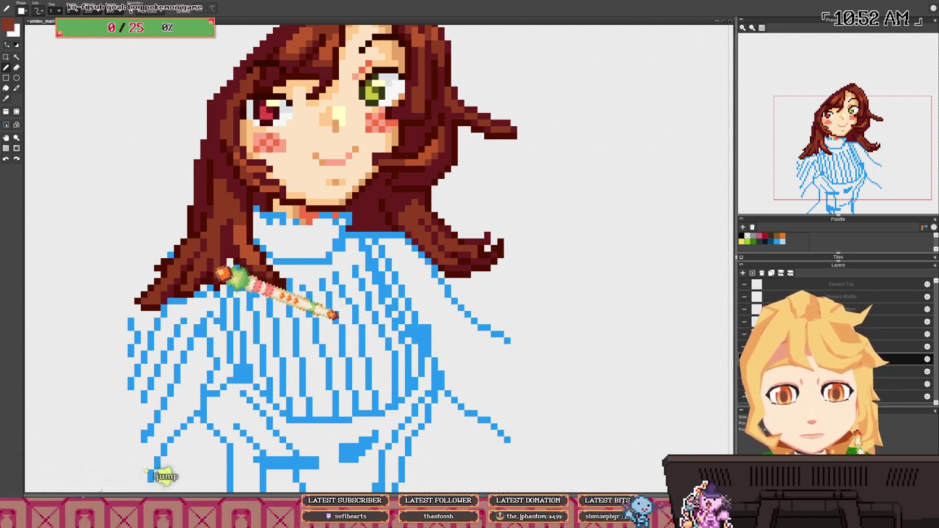
scroll(334, 315, down, 3)
scroll(333, 315, up, 3)
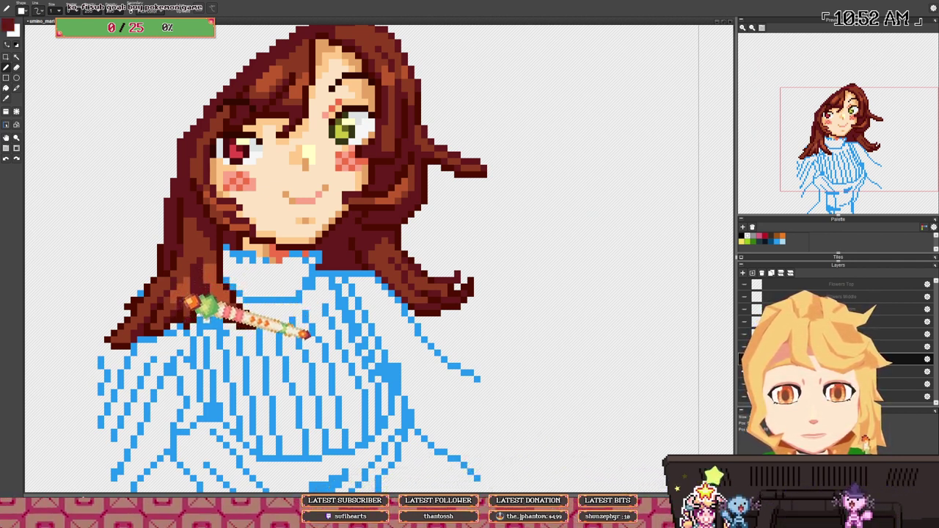
right_click(183, 289)
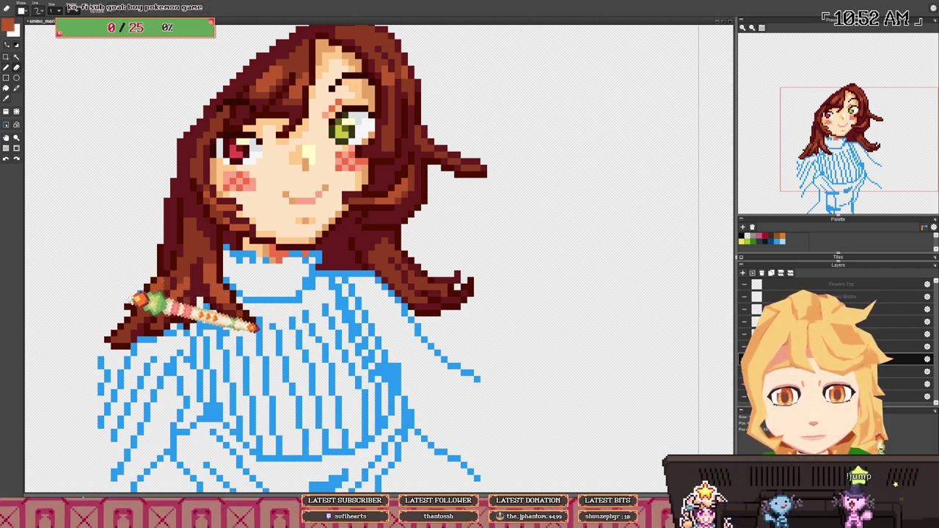
scroll(205, 242, down, 3)
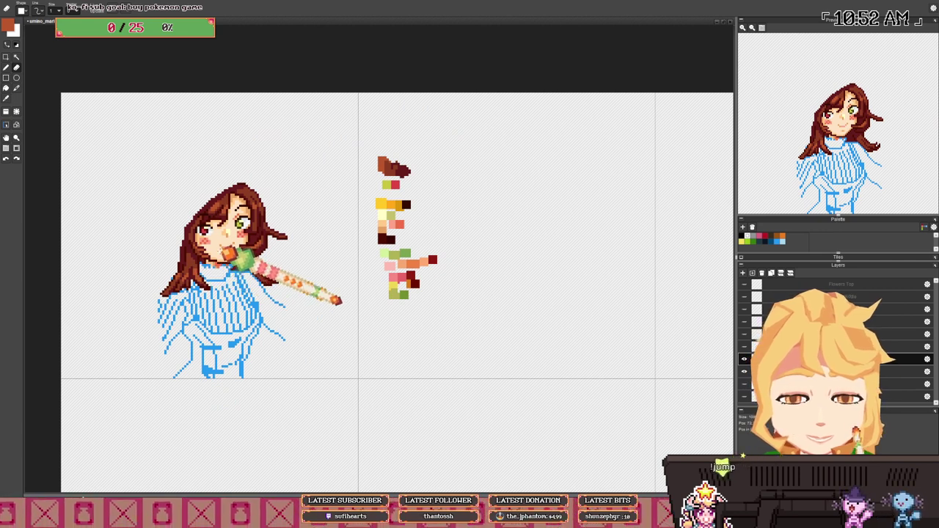
- Add orange-brown highlights to the green-eye side's lower curl and along the flyaway strand
scroll(228, 285, up, 4)
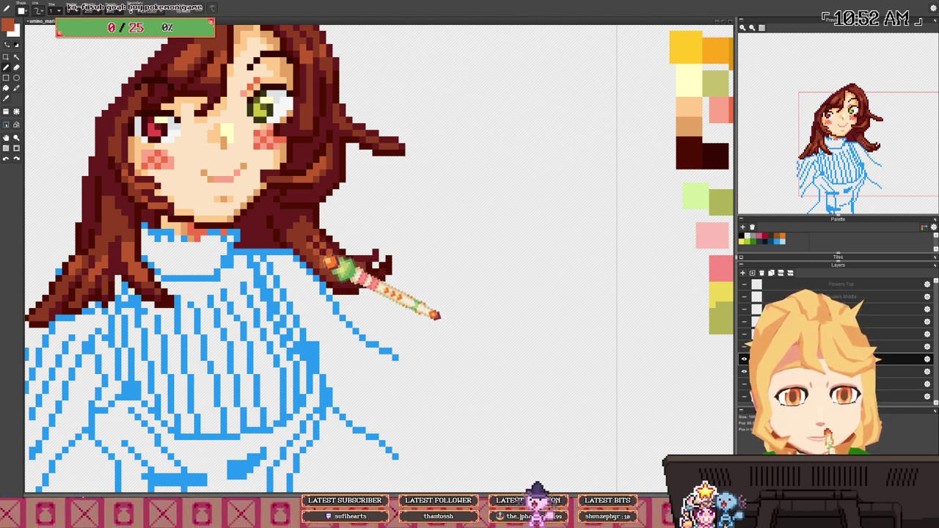
scroll(439, 303, down, 4)
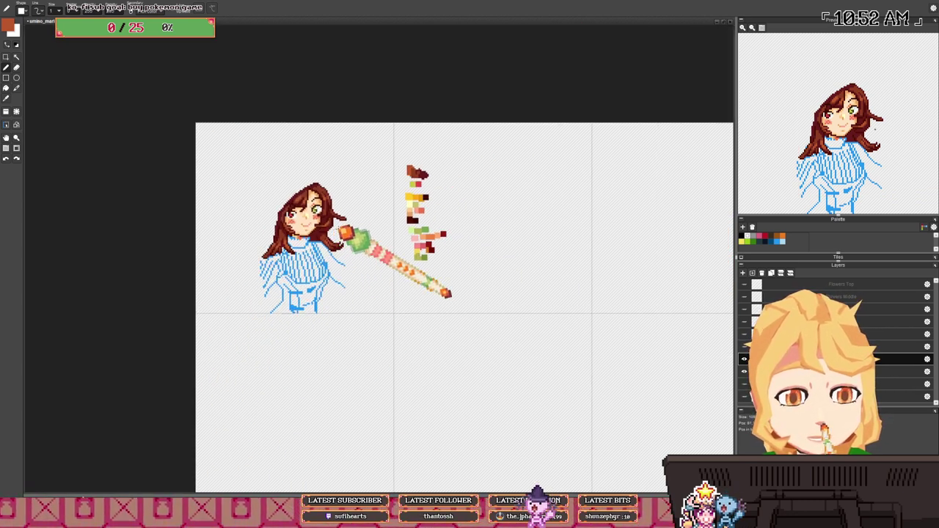
scroll(437, 308, up, 1)
scroll(437, 314, up, 2)
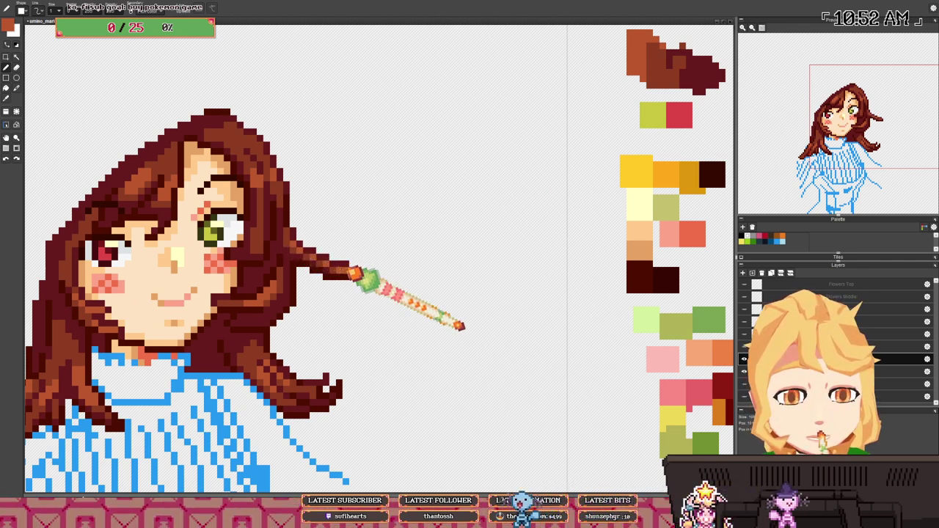
scroll(460, 326, down, 5)
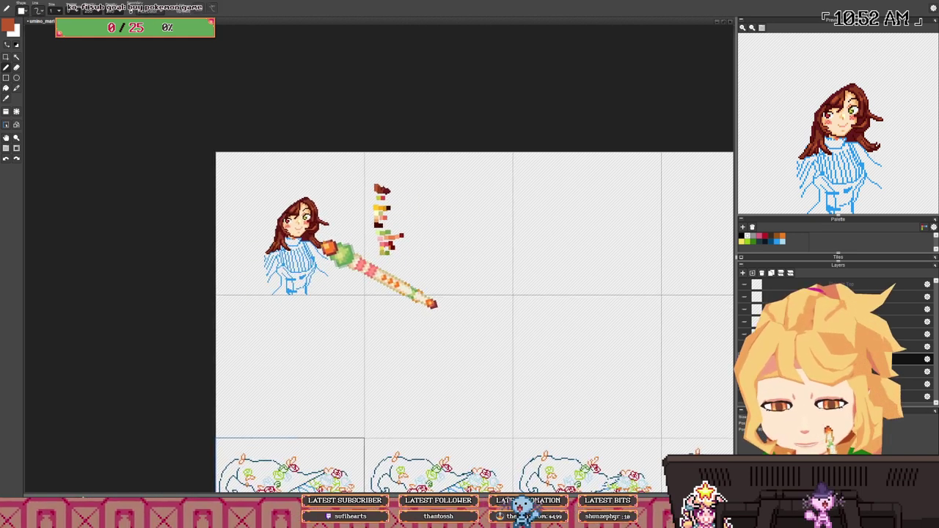
scroll(427, 300, up, 4)
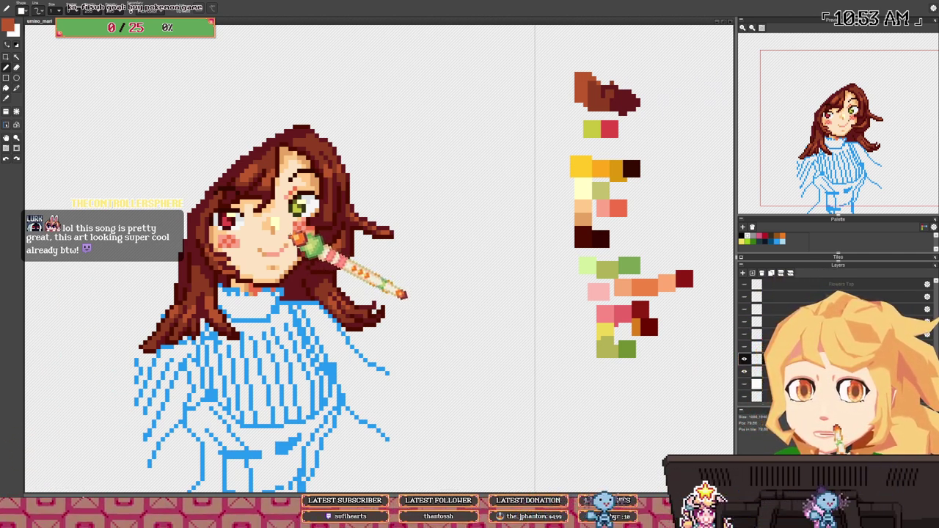
- Make the six hidden layers above the hair visible, including the arms, witch hat and flower line art
drag(292, 235, 314, 227)
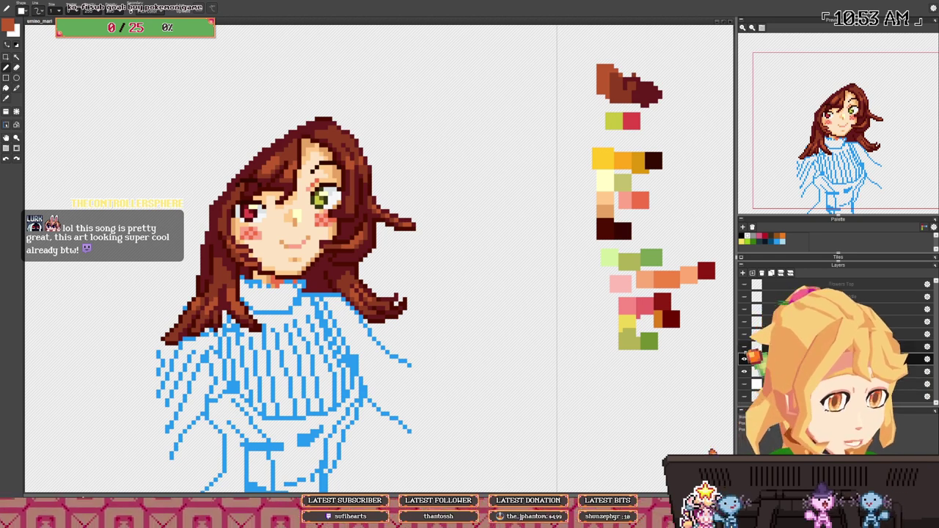
click(743, 346)
click(744, 334)
click(744, 321)
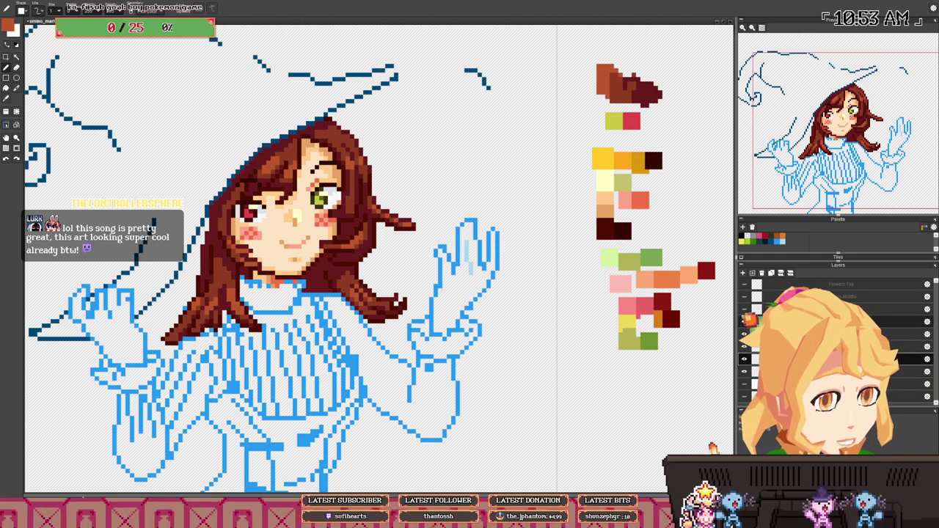
click(743, 309)
click(744, 296)
click(744, 284)
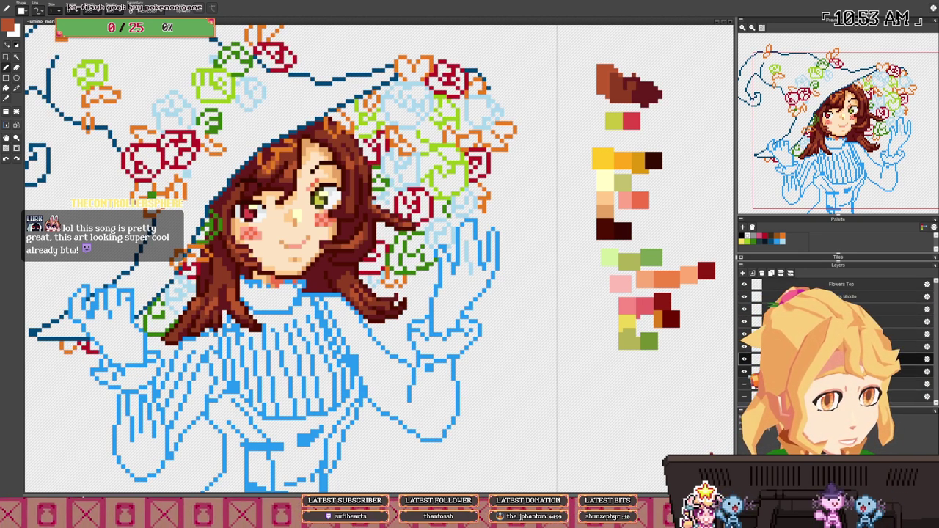
- Look over the complete witch figure and select the layer directly below the hair layer
scroll(308, 225, down, 4)
mouse_move(301, 256)
mouse_down()
mouse_move(266, 223)
mouse_move(301, 235)
mouse_up()
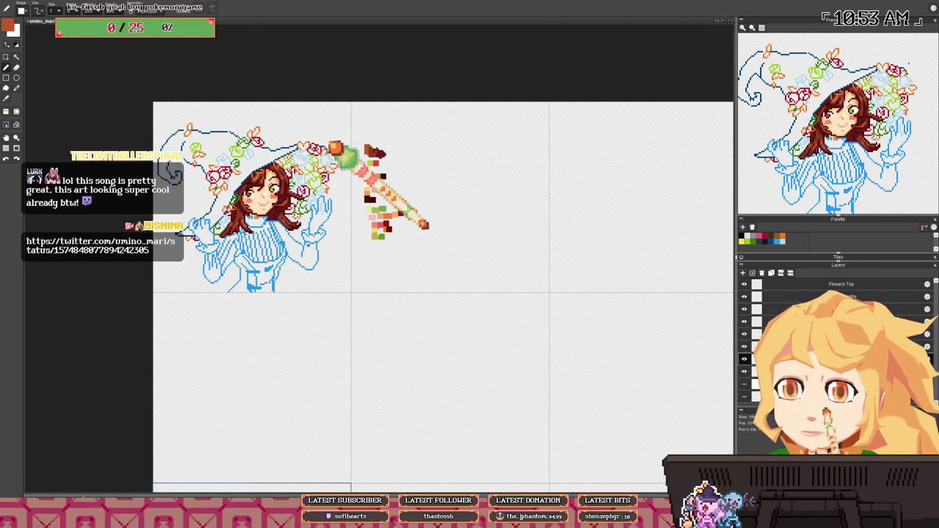
drag(347, 243, 406, 274)
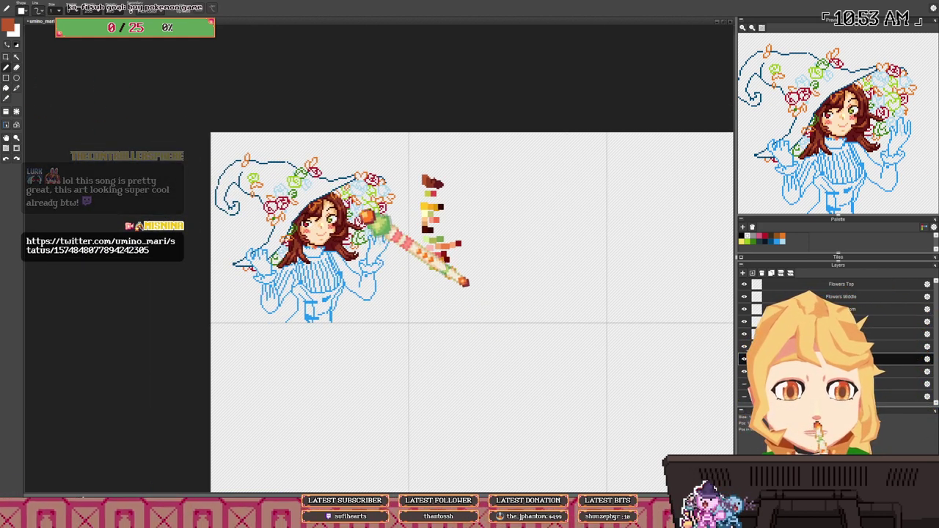
drag(359, 210, 342, 209)
drag(342, 257, 336, 245)
scroll(335, 246, up, 2)
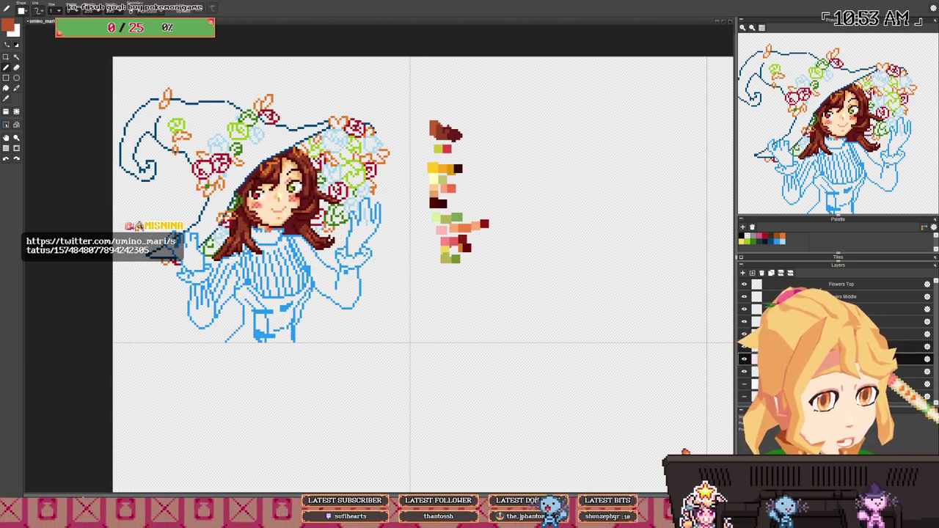
click(902, 371)
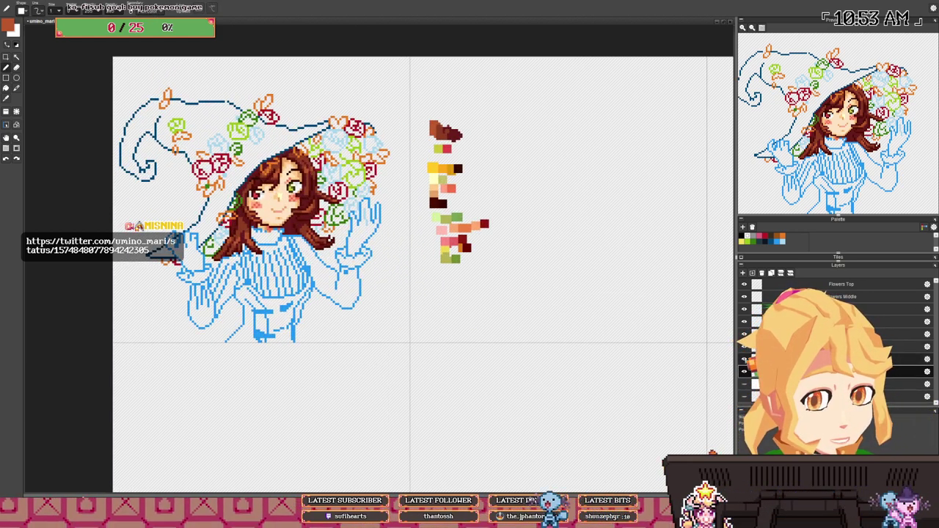
drag(310, 252, 319, 247)
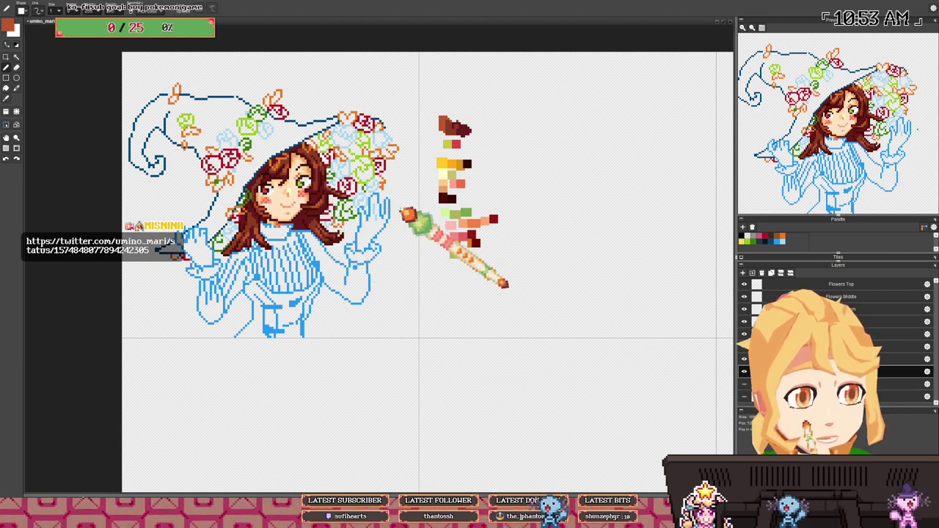
- Hide the hair layer briefly to examine the collar and flower line art beneath it, and show it again
drag(402, 212, 407, 219)
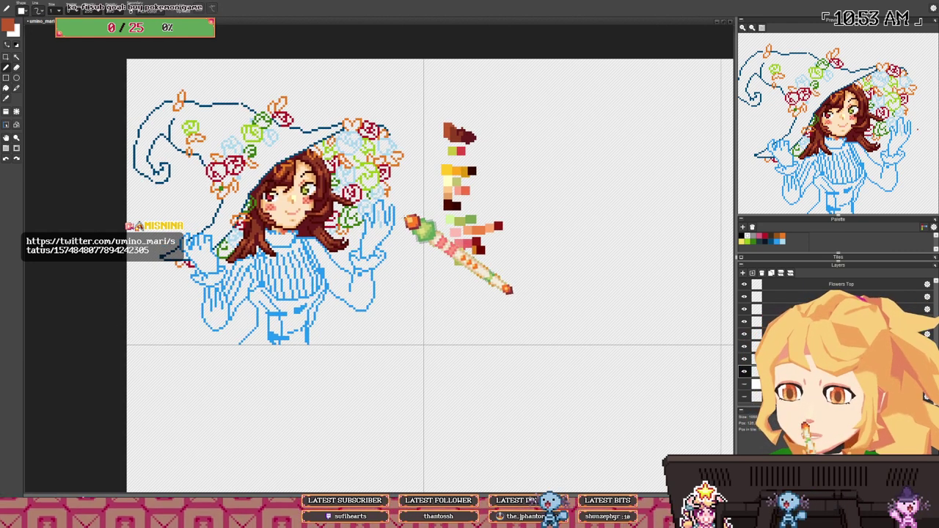
drag(414, 287, 376, 274)
scroll(256, 227, up, 2)
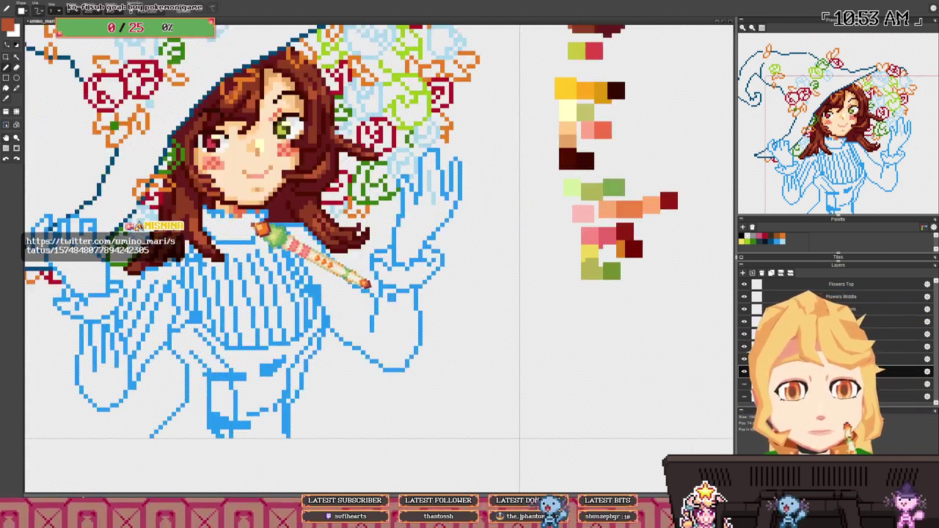
drag(519, 191, 460, 227)
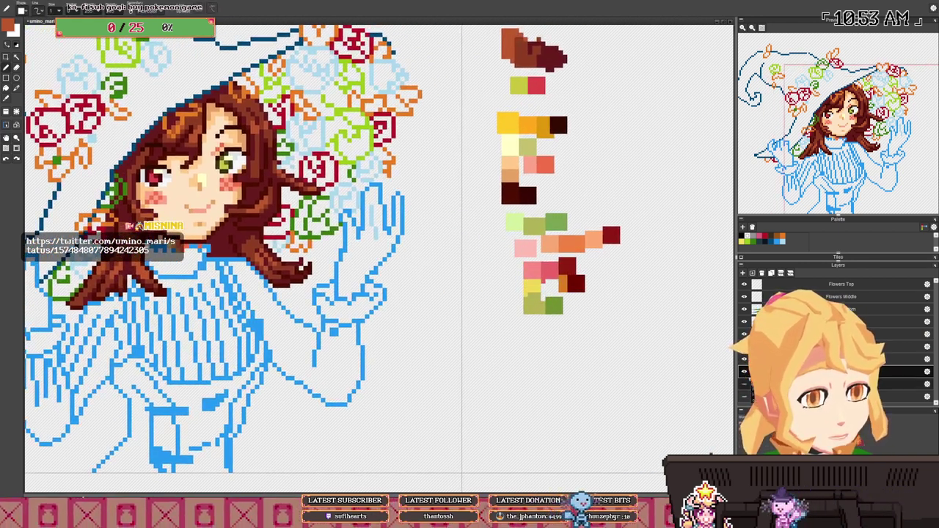
click(745, 360)
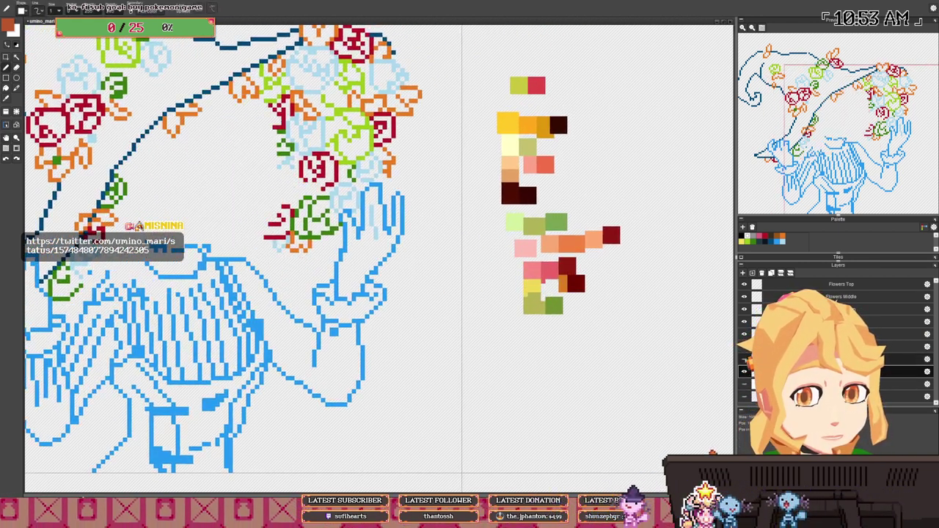
click(745, 359)
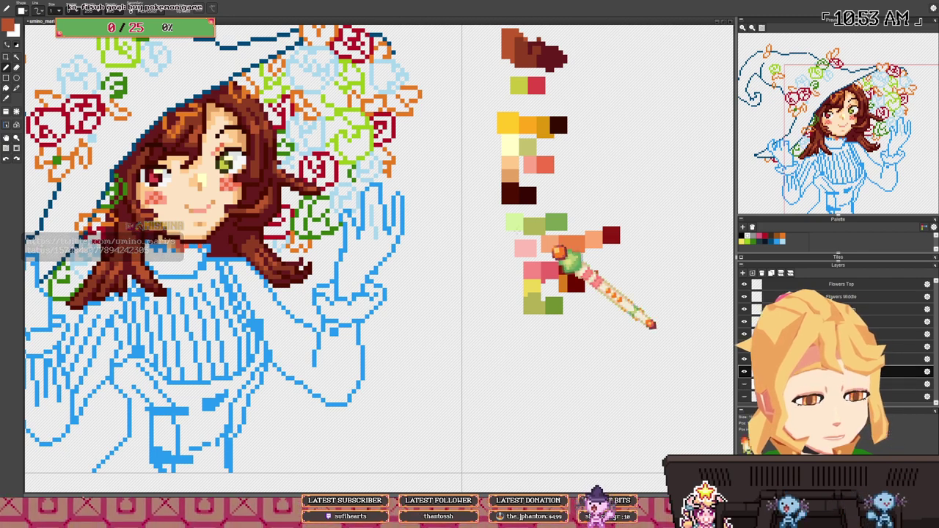
drag(391, 168, 341, 231)
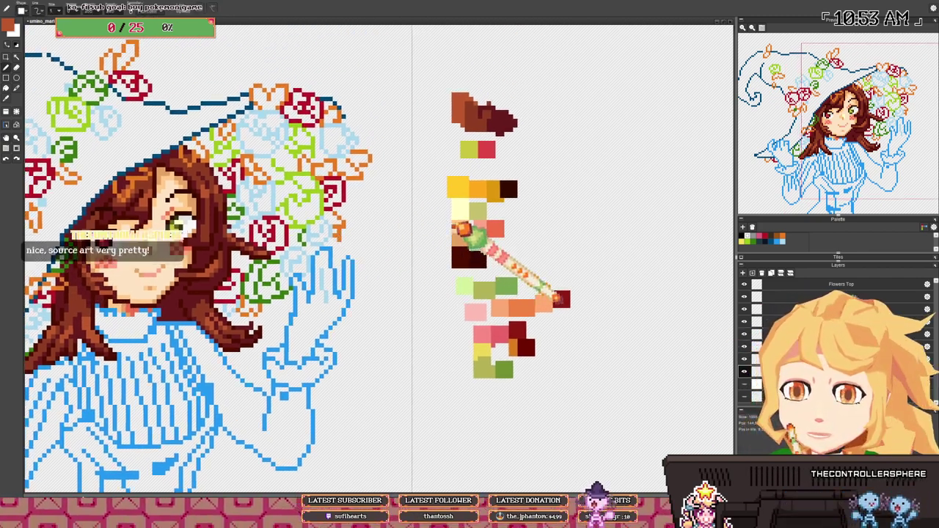
- Pick the pale yellow swatch and start filling the centre and green-eye side of the turtleneck collar
right_click(466, 206)
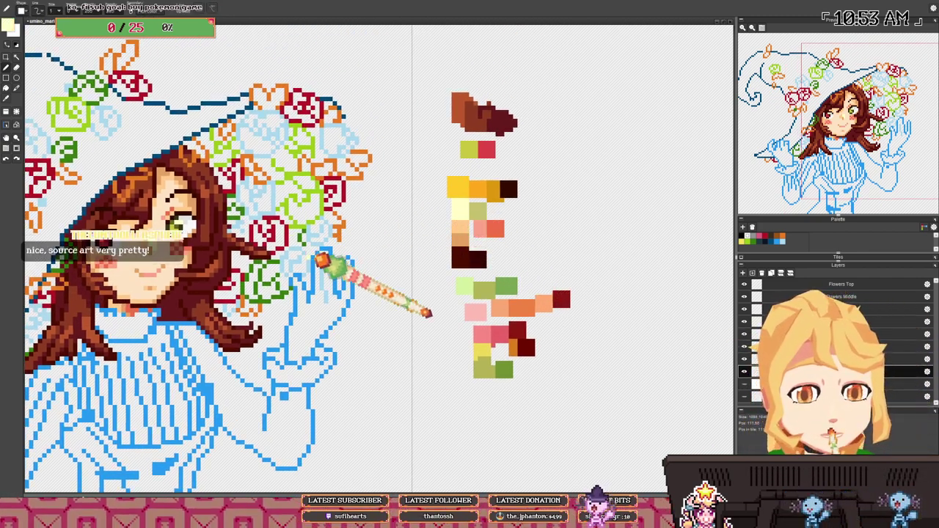
drag(317, 256, 425, 206)
drag(240, 266, 234, 276)
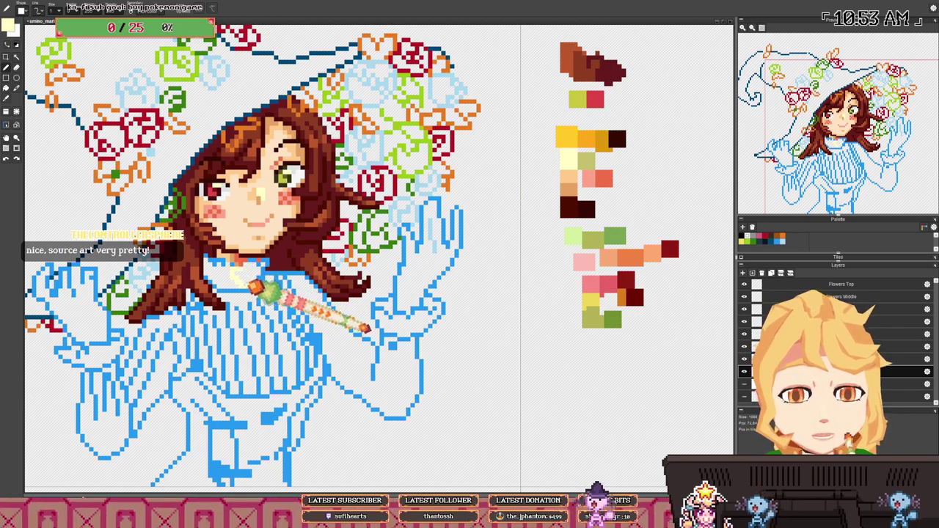
scroll(254, 276, down, 5)
drag(293, 313, 237, 47)
drag(276, 244, 224, 176)
drag(416, 173, 206, 168)
drag(151, 113, 330, 206)
drag(411, 340, 537, 419)
drag(253, 181, 270, 274)
scroll(260, 193, up, 5)
scroll(354, 279, up, 3)
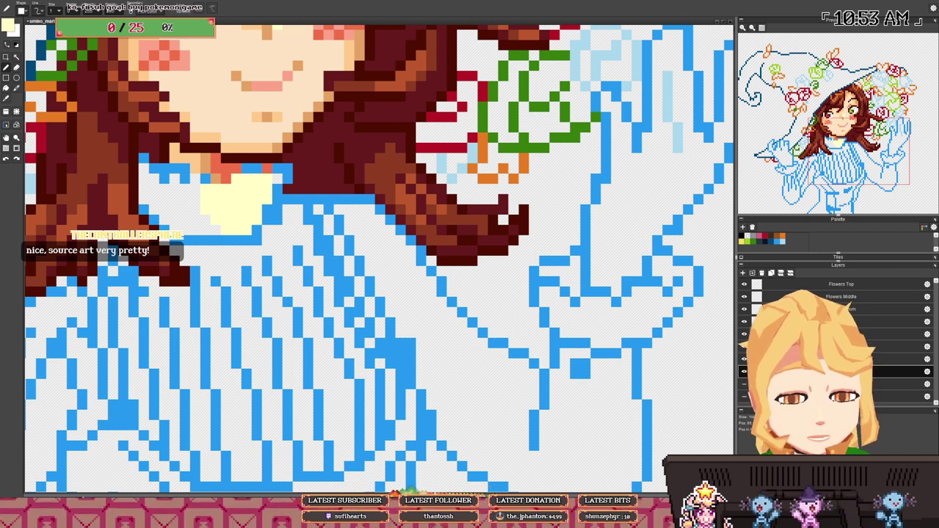
- Reveal the animation area, enlarge its playback preview to view the drawing, and hide it again
drag(396, 491, 403, 280)
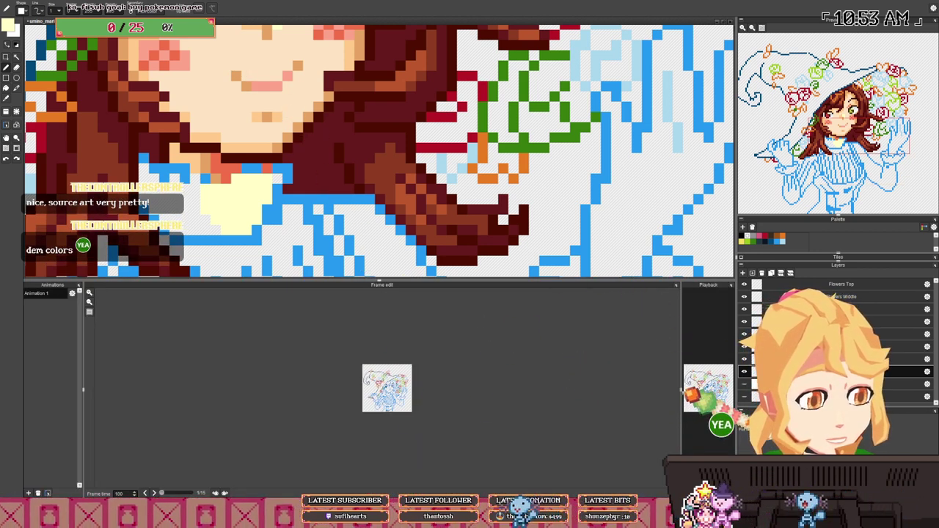
drag(688, 391, 376, 388)
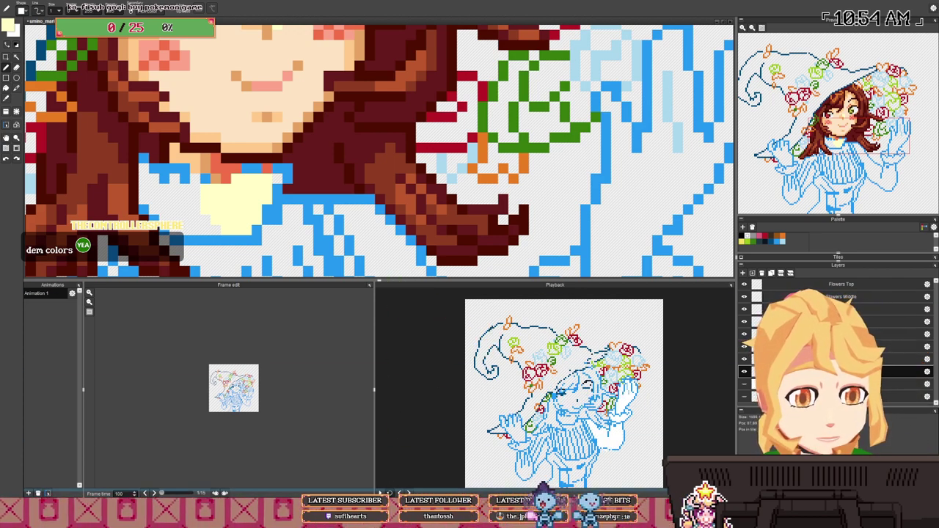
key(Tab)
- Fill the rest of the turtleneck collar with pale yellow up to its blue outline
scroll(255, 161, down, 2)
scroll(260, 220, up, 2)
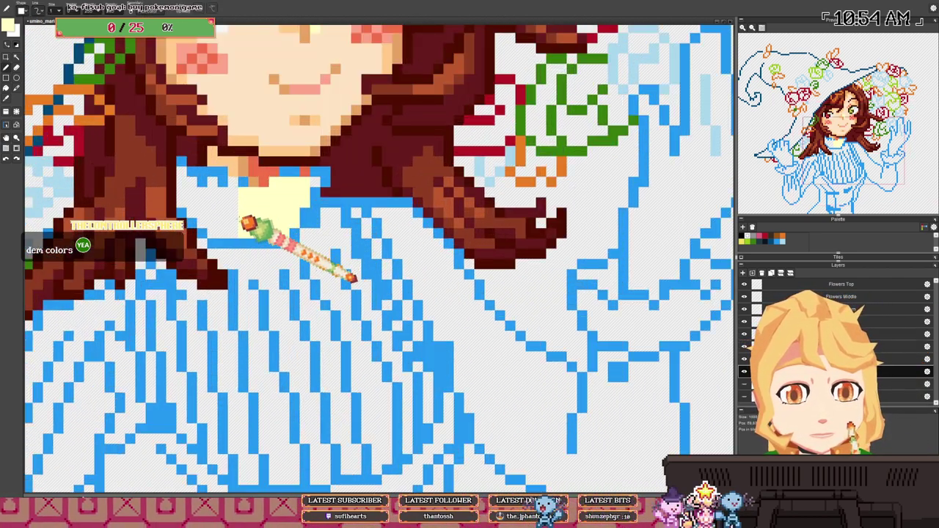
mouse_move(241, 218)
mouse_down()
mouse_move(214, 229)
mouse_move(230, 227)
mouse_move(238, 187)
mouse_move(224, 203)
mouse_move(216, 179)
mouse_move(211, 199)
mouse_move(215, 215)
mouse_move(236, 212)
mouse_move(209, 214)
mouse_move(200, 190)
mouse_up()
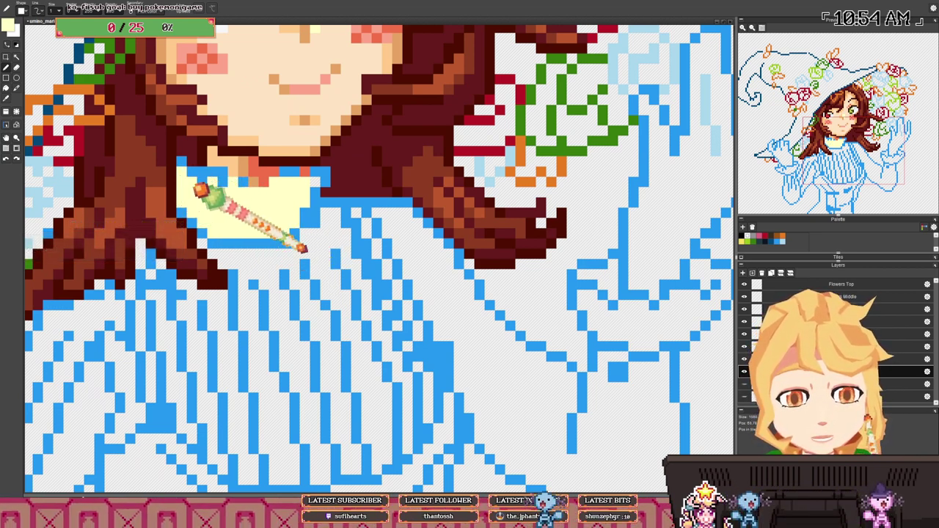
- Pick the muted olive-yellow swatch and paint ribbed shading along the turtleneck collar
scroll(199, 190, down, 3)
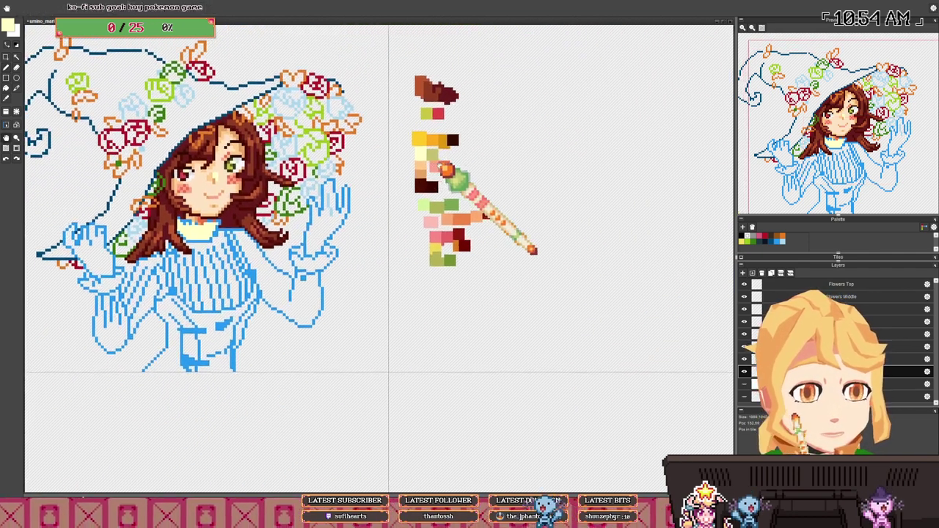
drag(456, 124, 447, 142)
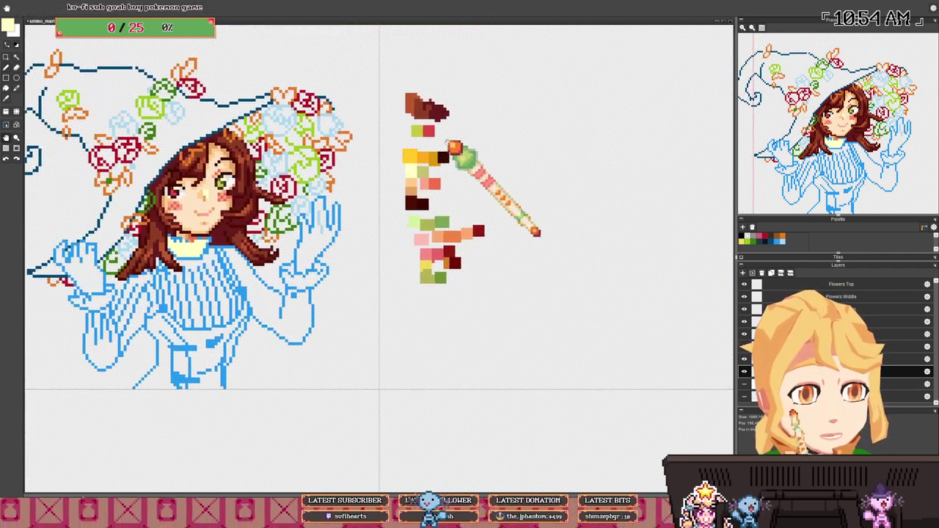
scroll(414, 179, up, 4)
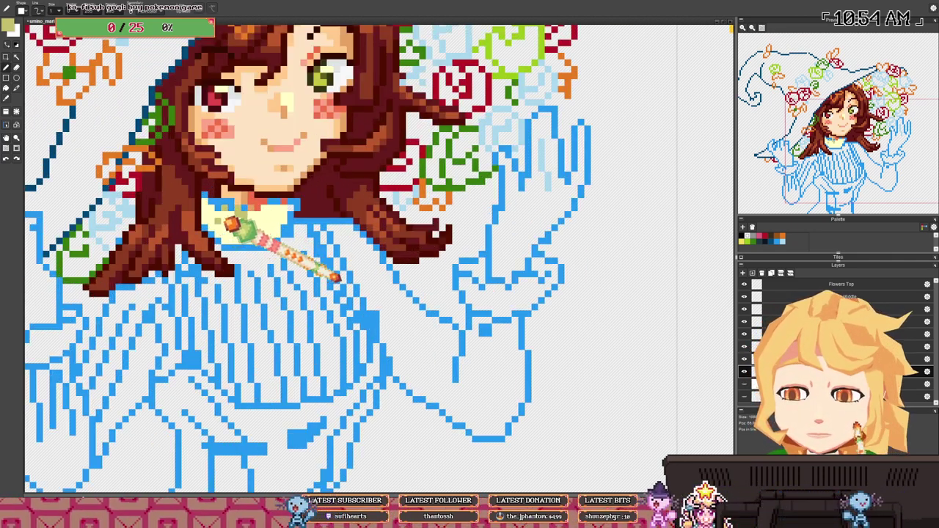
drag(259, 206, 252, 217)
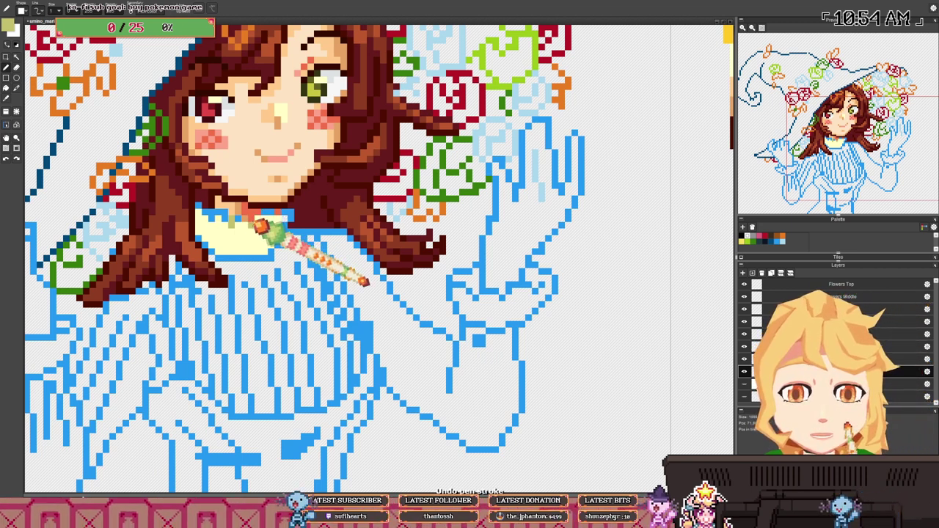
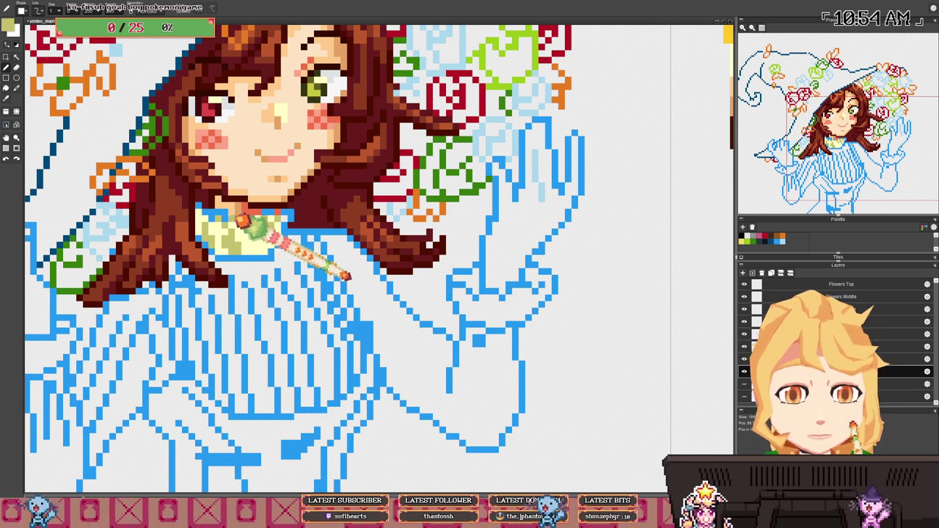
scroll(286, 224, down, 5)
drag(285, 223, 280, 237)
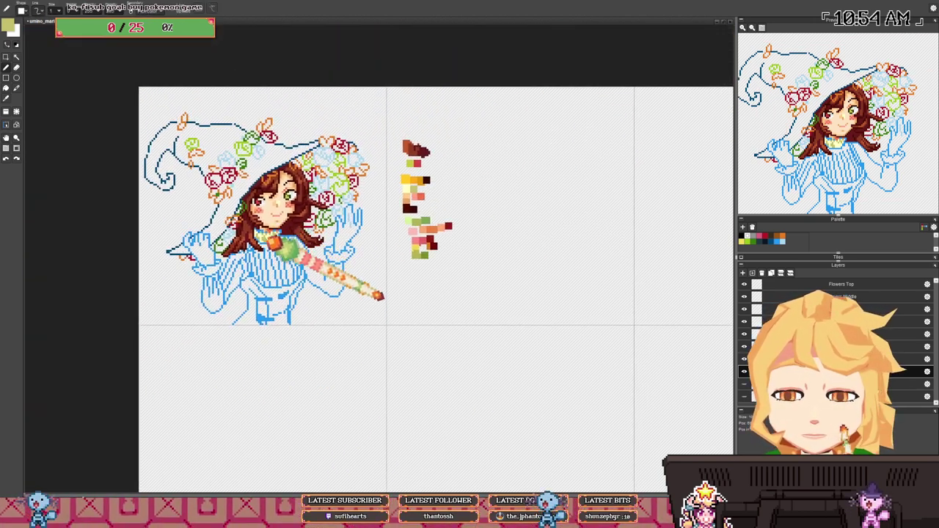
scroll(279, 239, up, 5)
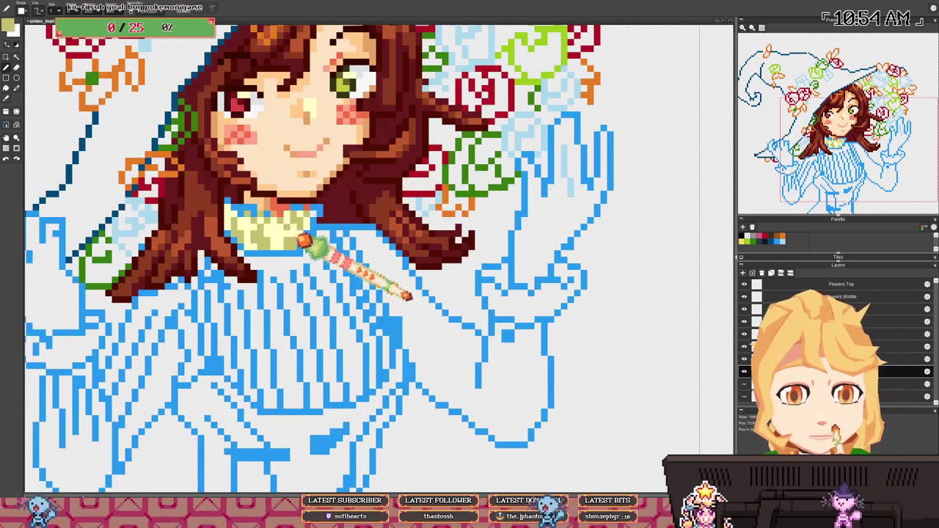
- Place a small olive-yellow square button on each side of the bodice and add pale yellow highlights
drag(313, 280, 287, 236)
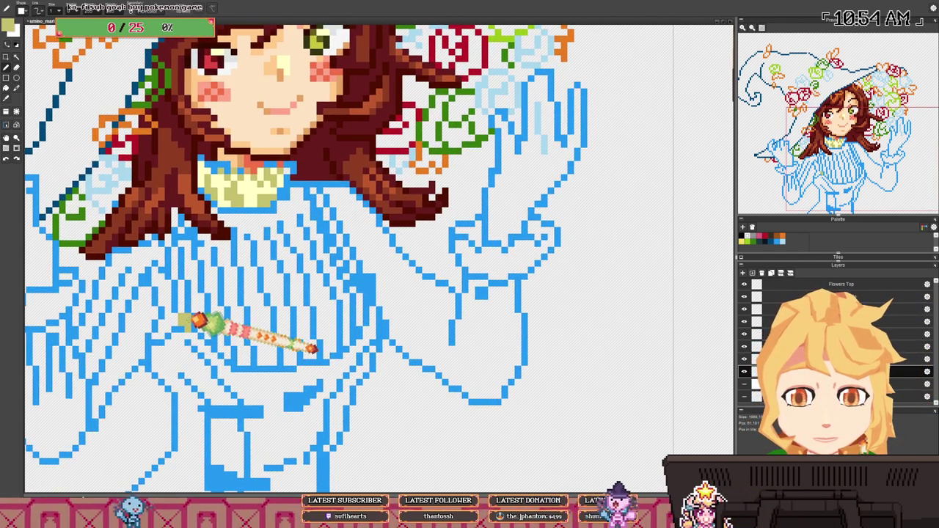
click(187, 321)
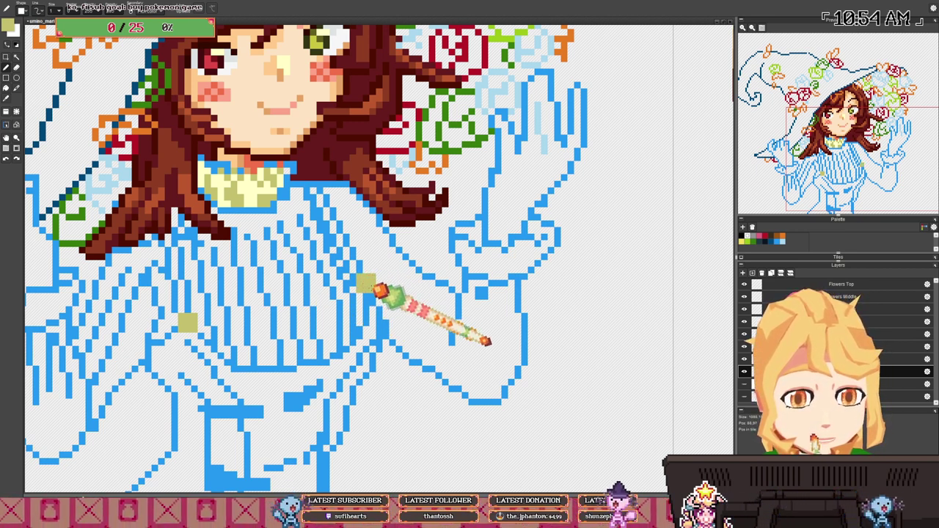
click(366, 282)
right_click(252, 190)
drag(366, 282, 359, 282)
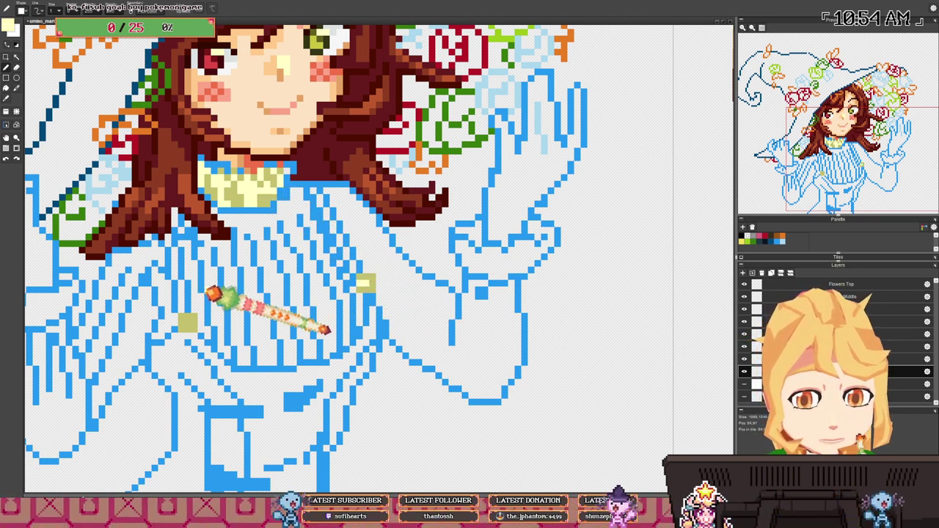
click(189, 323)
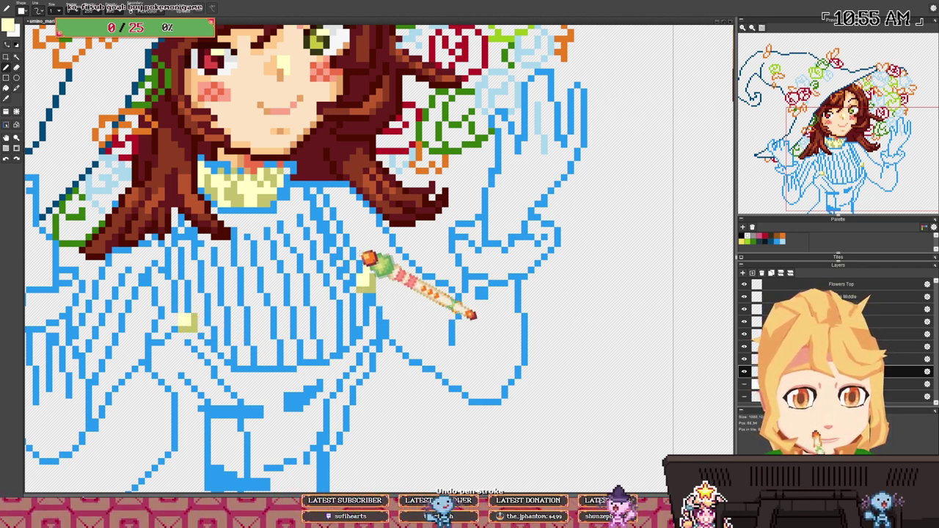
- Mix a lighter olive-yellow from the shading colour and use it to soften the collar's rib shading
scroll(367, 257, up, 1)
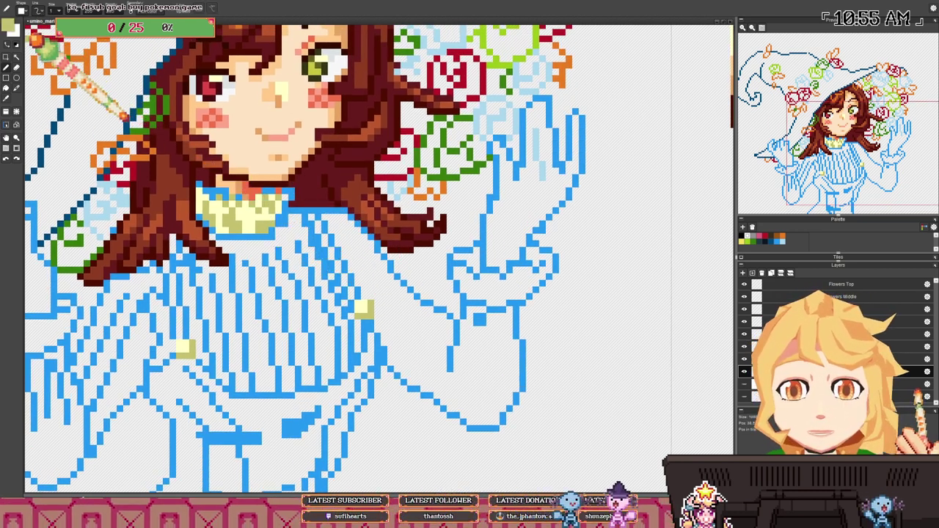
click(9, 26)
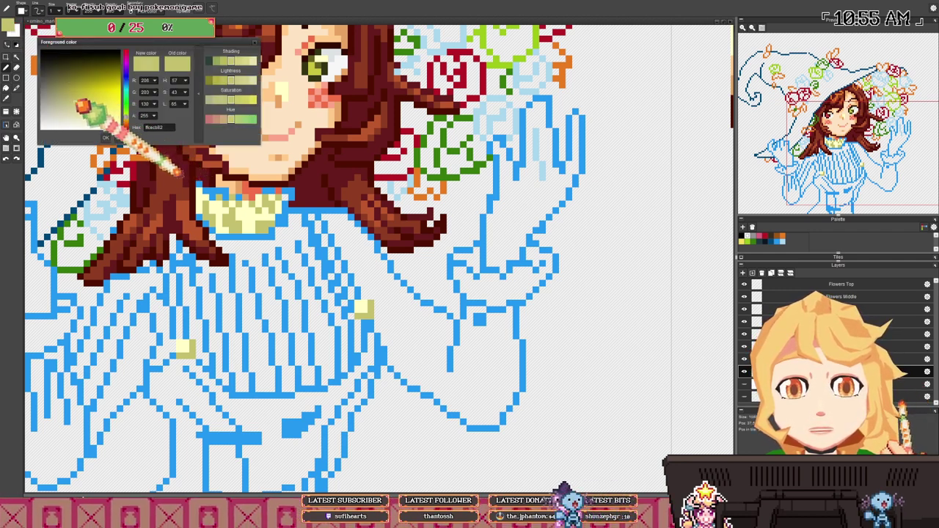
click(106, 137)
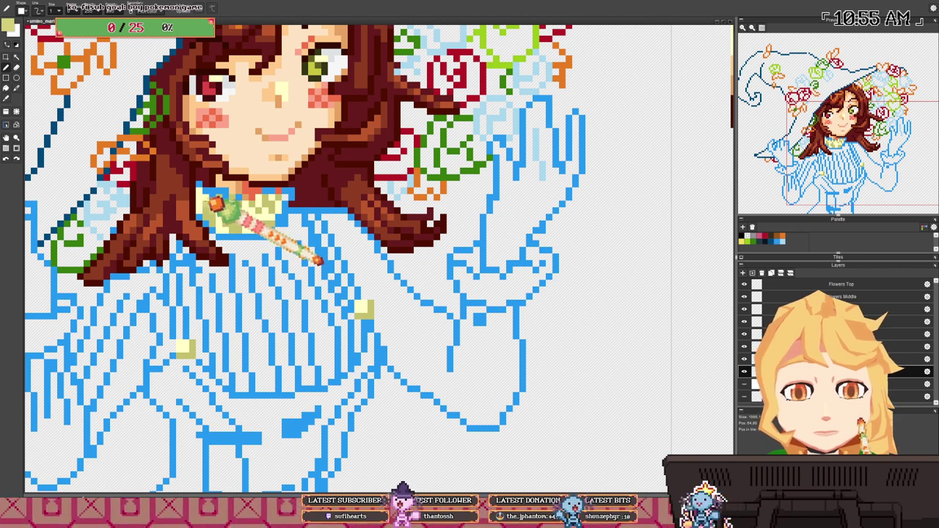
click(9, 26)
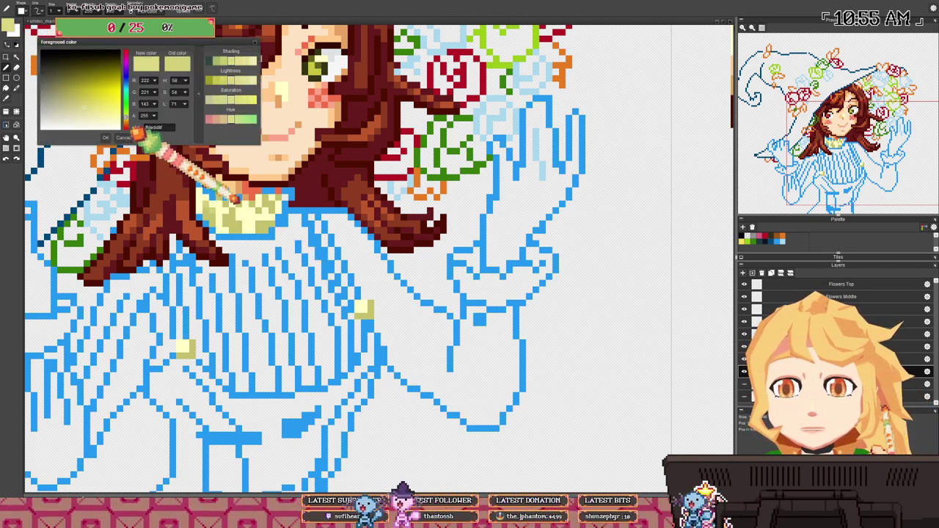
click(106, 138)
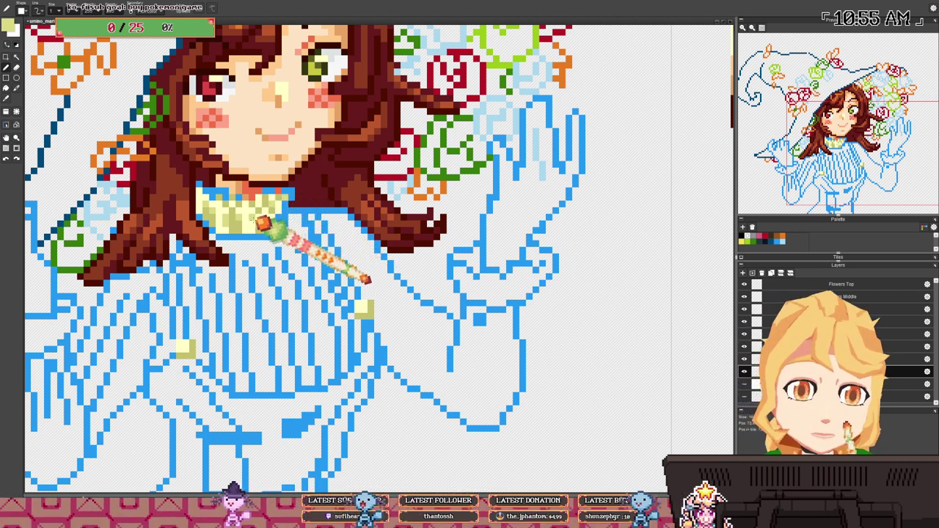
- Rework the two bodice buttons so each has a pale centre inside an olive-yellow rim
drag(378, 323, 319, 259)
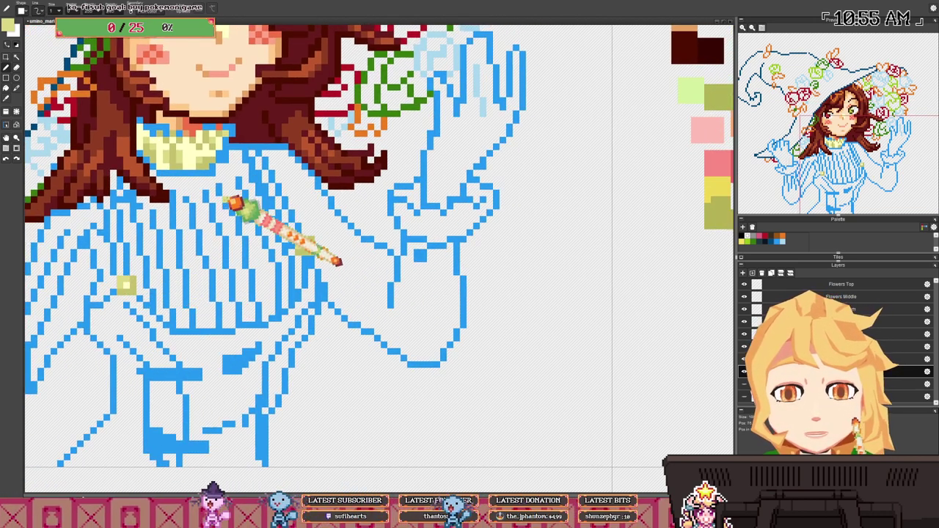
scroll(235, 204, down, 3)
scroll(301, 198, up, 3)
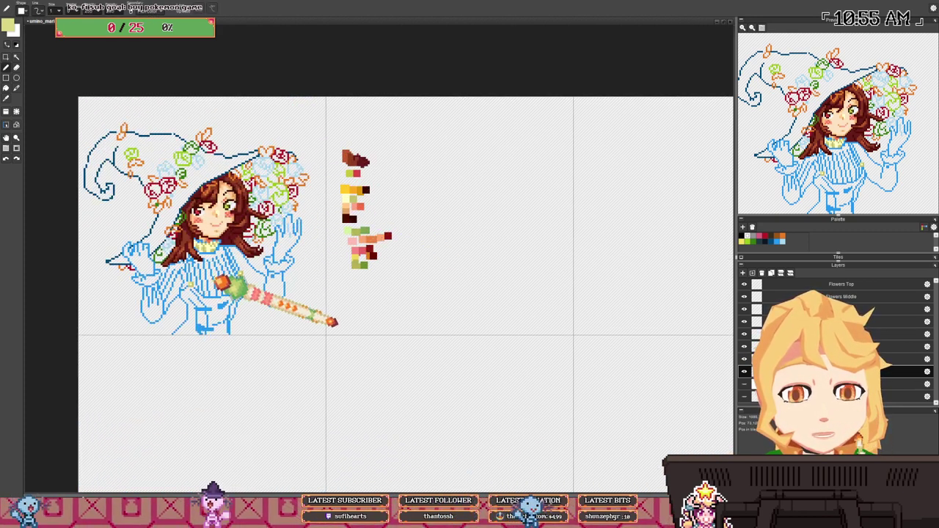
- Compare the figure with the three flower layers hidden and shown again, and inspect the shaded collar closely
drag(231, 269, 253, 250)
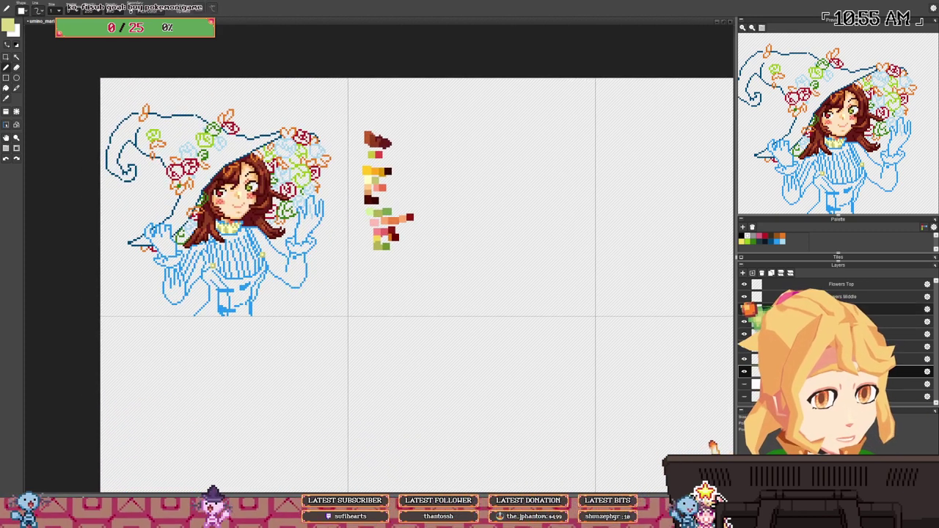
click(743, 308)
click(743, 296)
click(743, 284)
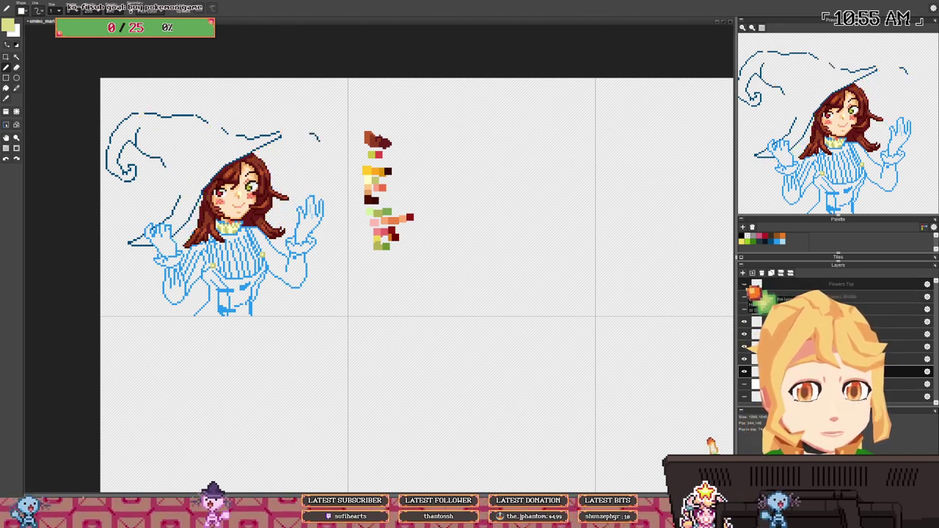
click(744, 284)
click(743, 296)
scroll(429, 295, up, 5)
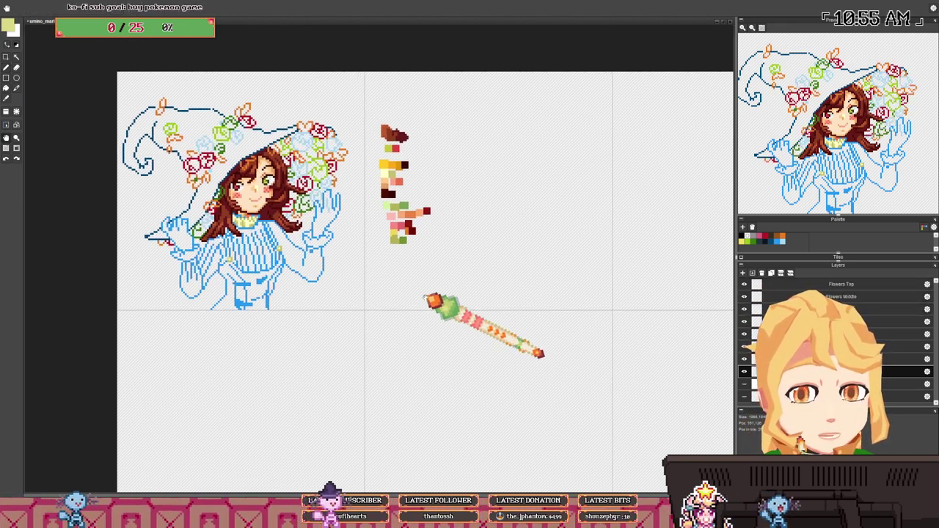
drag(277, 205, 271, 225)
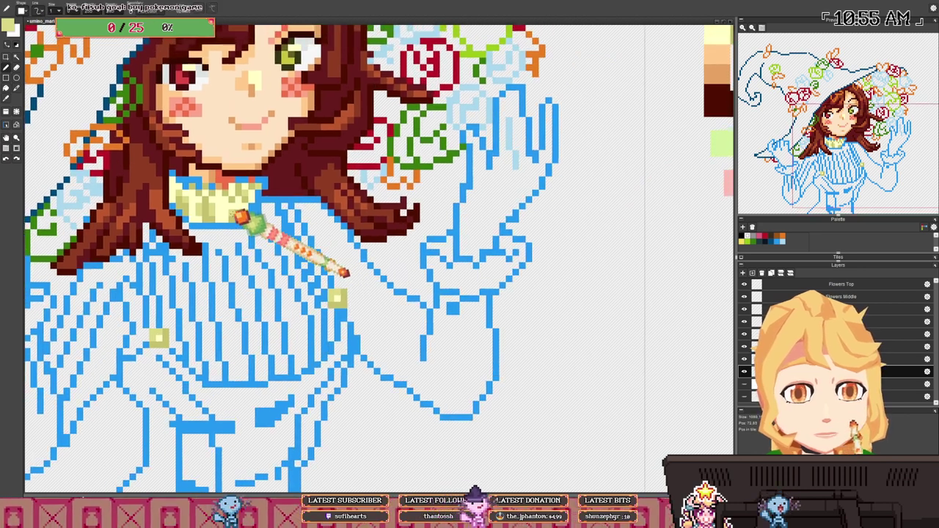
- Mix a darker olive from the collar's shading colour and rework the turtleneck collar's edges with it, undoing a stray stroke
right_click(245, 218)
click(14, 26)
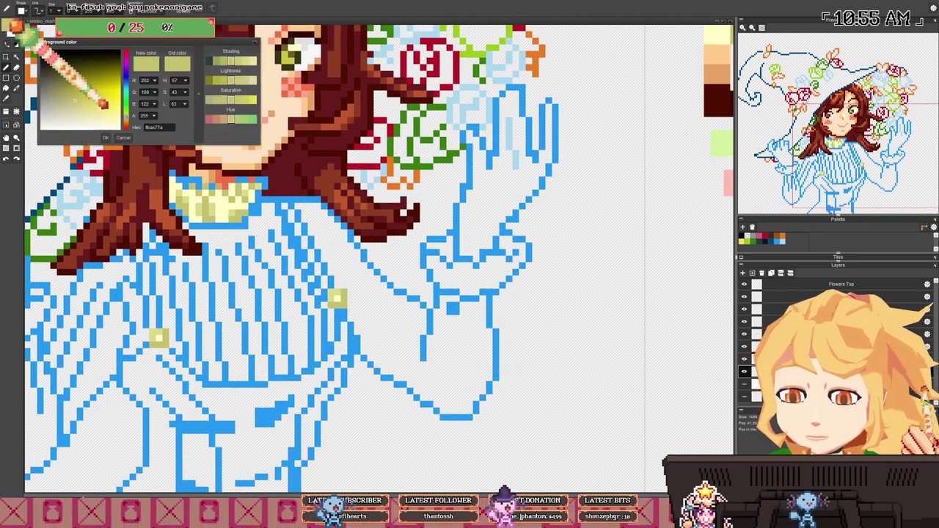
click(72, 84)
click(64, 81)
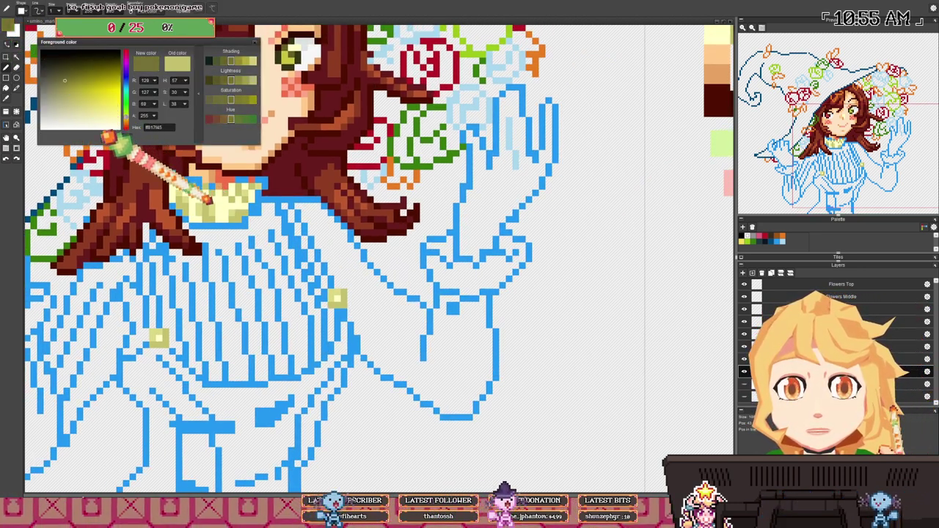
click(112, 137)
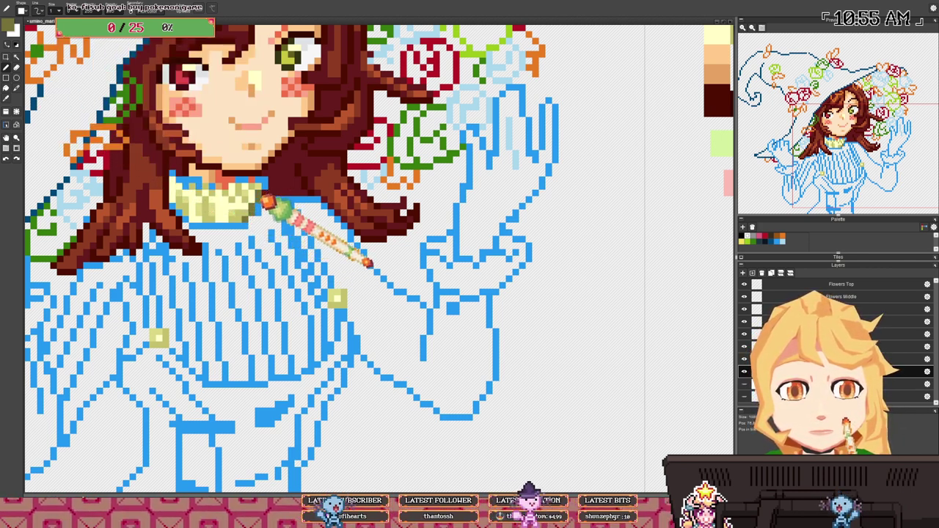
key(ctrl+z)
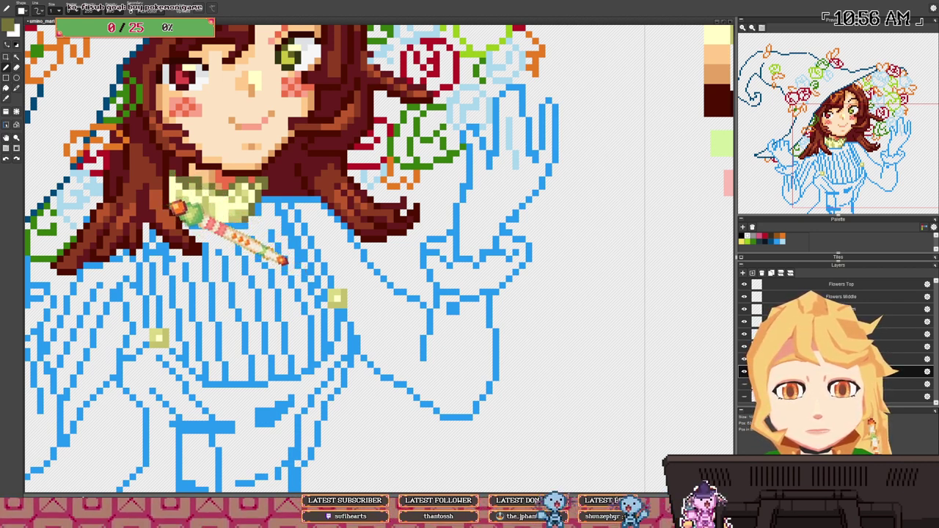
- Examine the whole witch portrait from afar and up close, comparing the shaded collar and buttons with the colour swatches beside the figure
scroll(345, 264, down, 5)
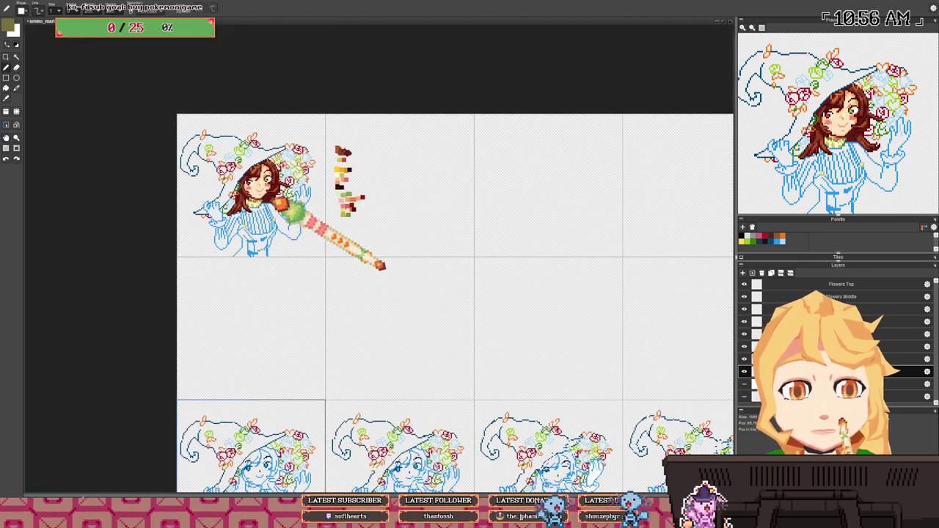
scroll(282, 236, up, 5)
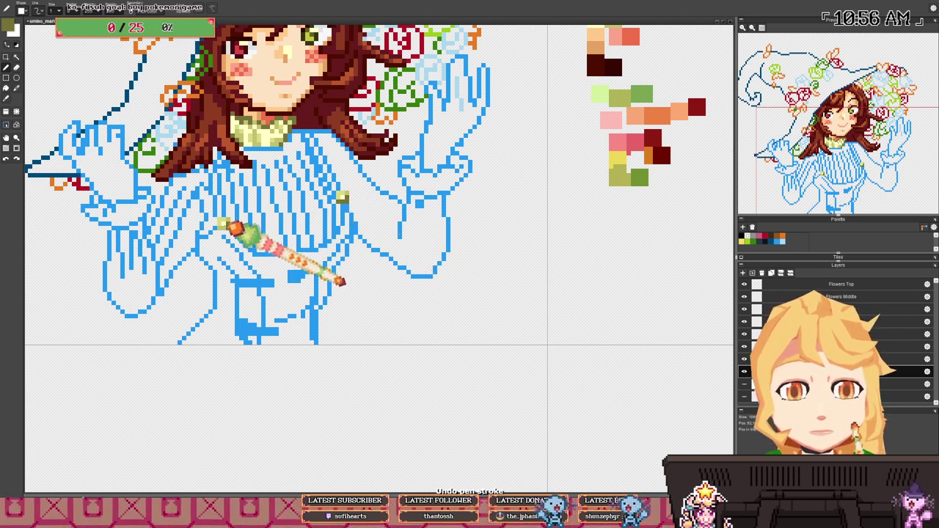
scroll(323, 223, down, 5)
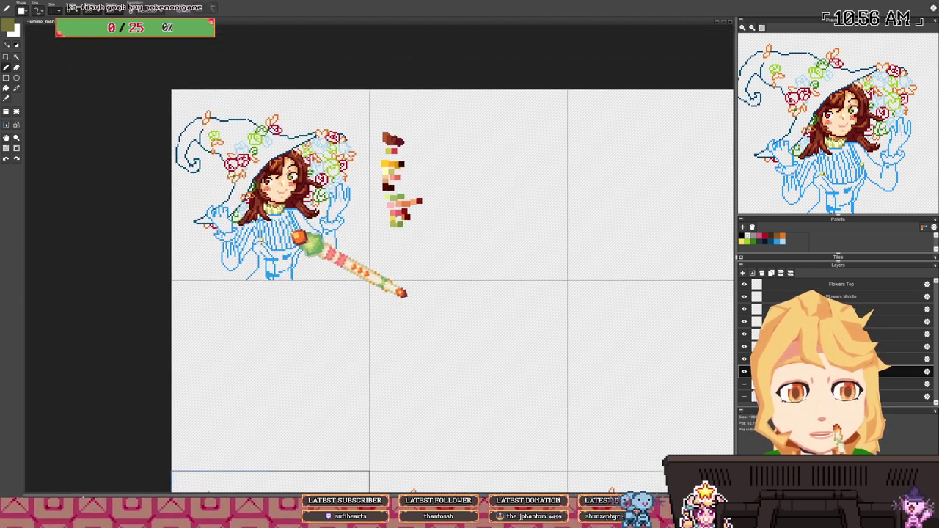
drag(302, 209, 257, 224)
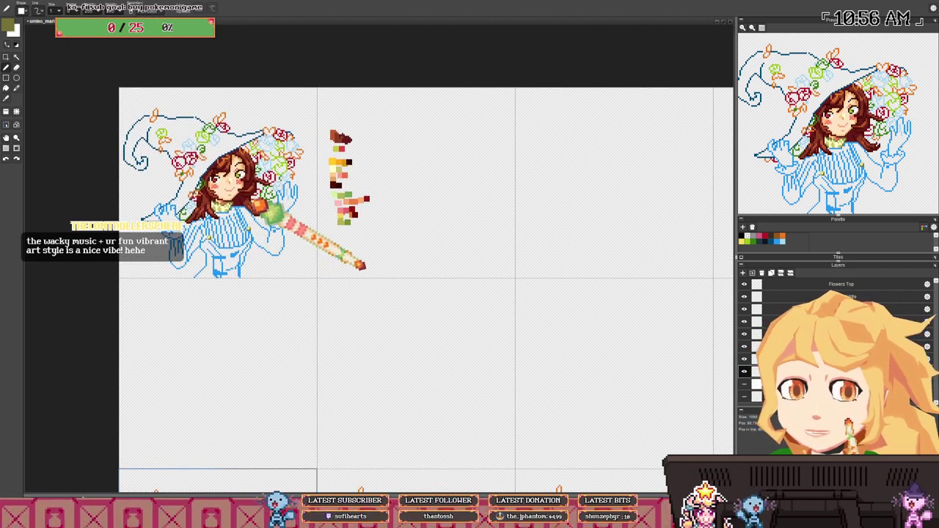
drag(250, 197, 272, 216)
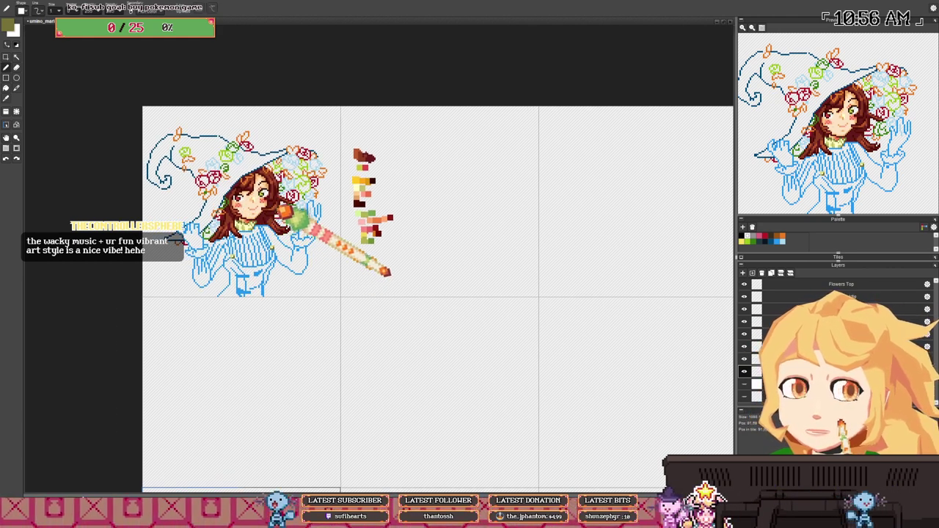
scroll(282, 210, up, 4)
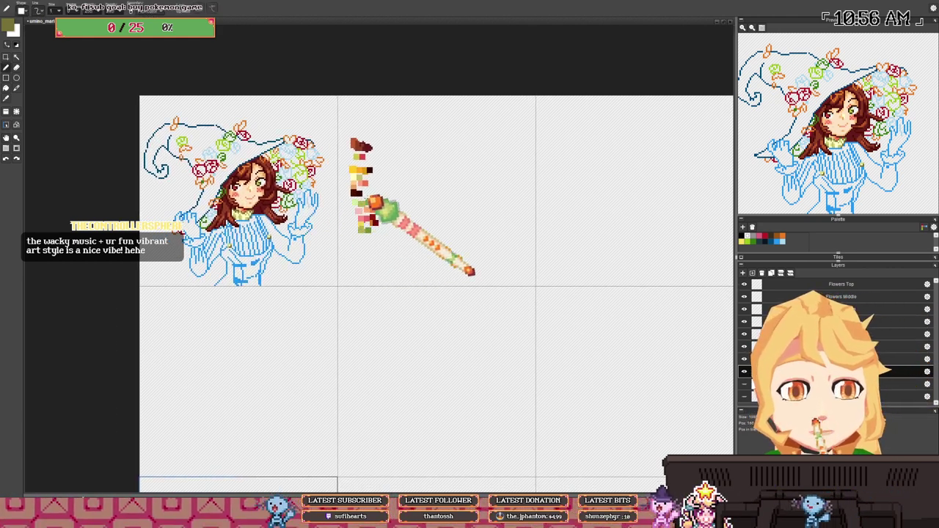
drag(337, 214, 431, 227)
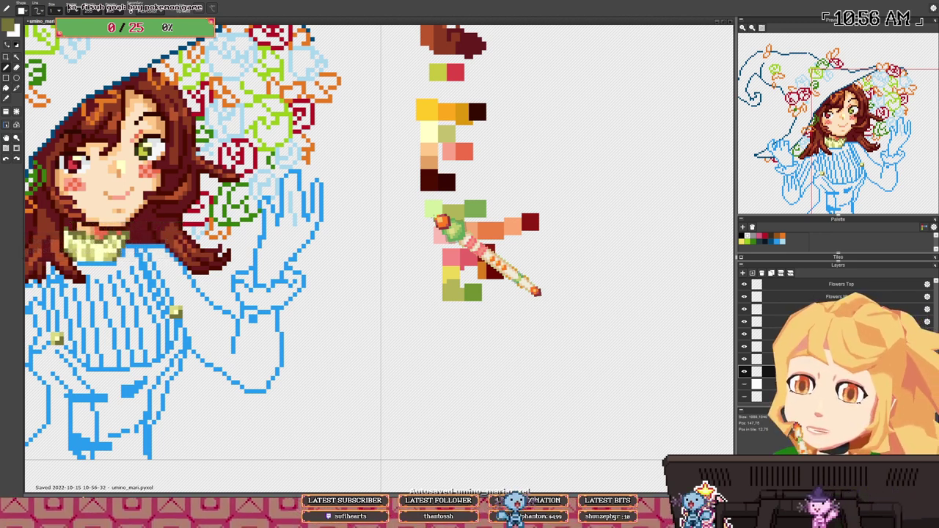
scroll(440, 220, down, 3)
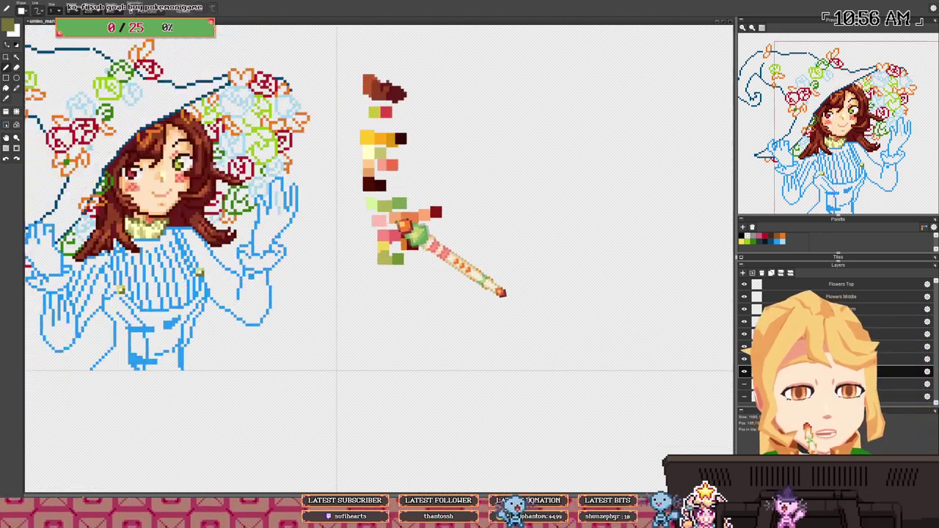
drag(405, 218, 379, 207)
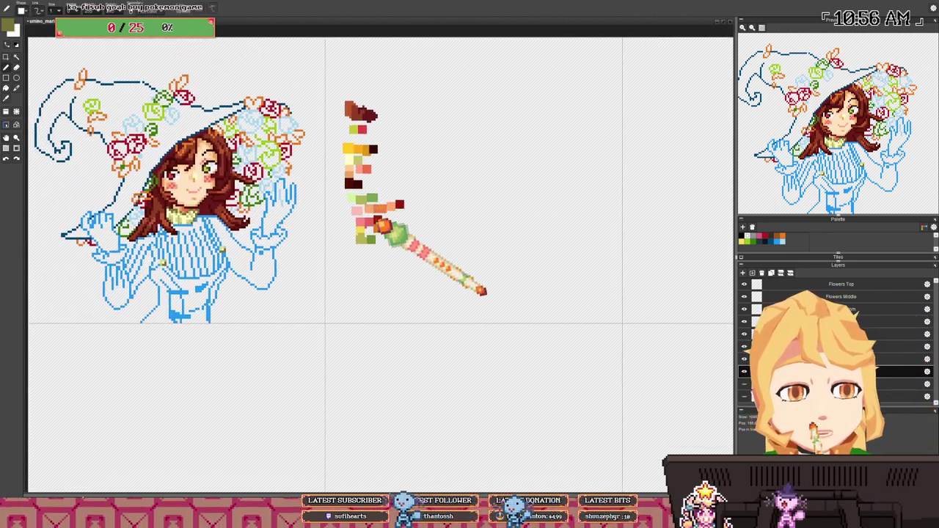
drag(383, 145, 388, 168)
scroll(387, 253, up, 2)
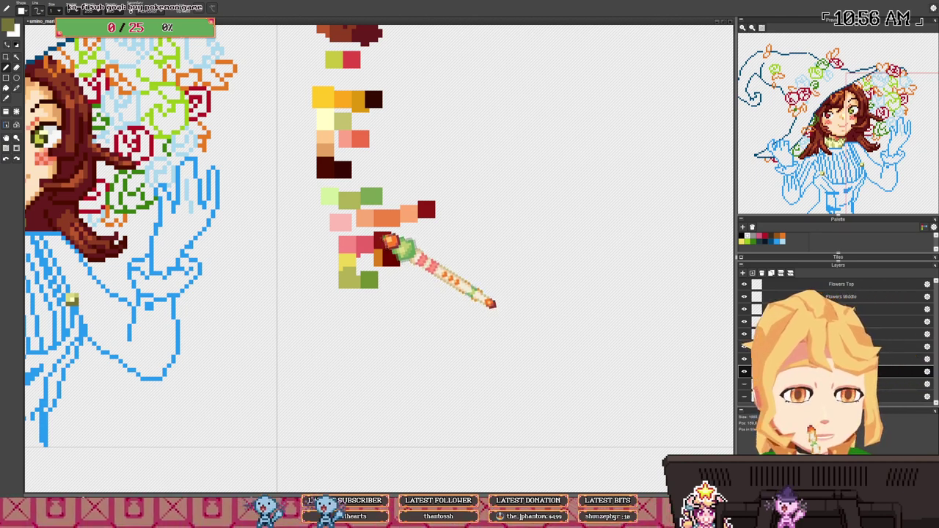
- Sample the dark red swatch and try to fill the overalls with it, undoing the fill
right_click(377, 238)
drag(287, 263, 608, 154)
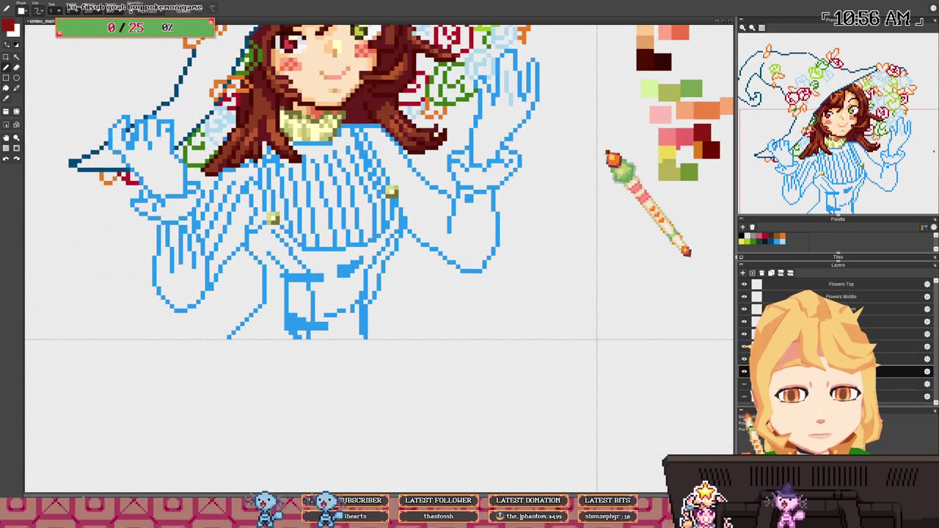
scroll(379, 223, down, 1)
drag(573, 189, 491, 209)
scroll(264, 269, up, 1)
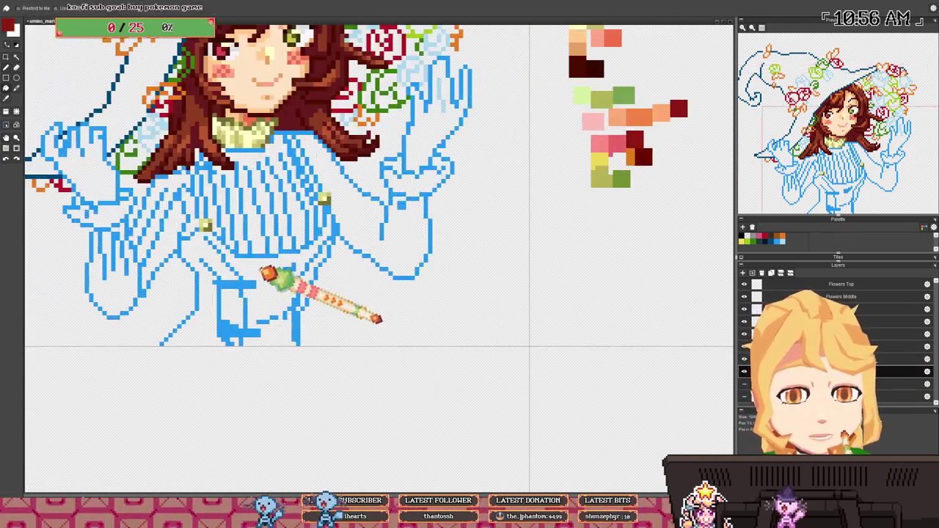
click(259, 267)
key(ctrl+z)
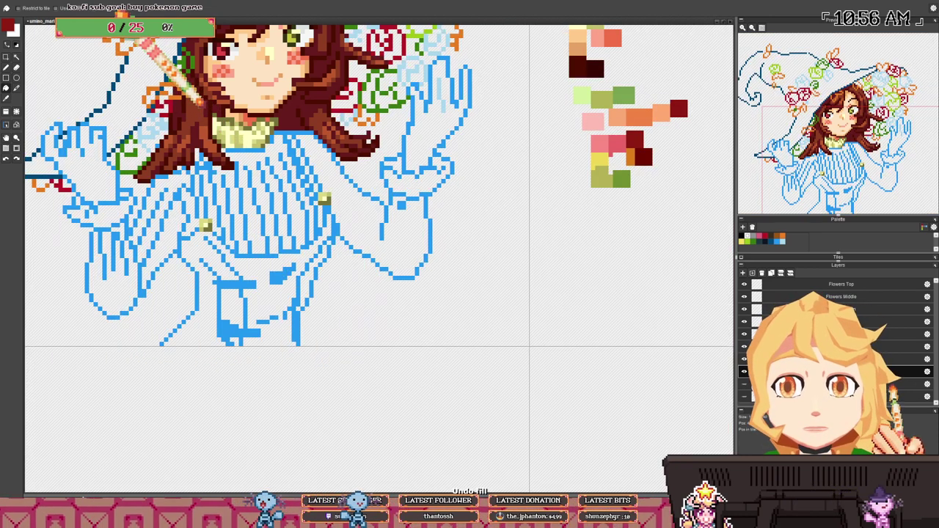
- Restrict the fill to the tile and fill the overalls and suspender straps with dark red, undoing any fill that spills out
click(20, 8)
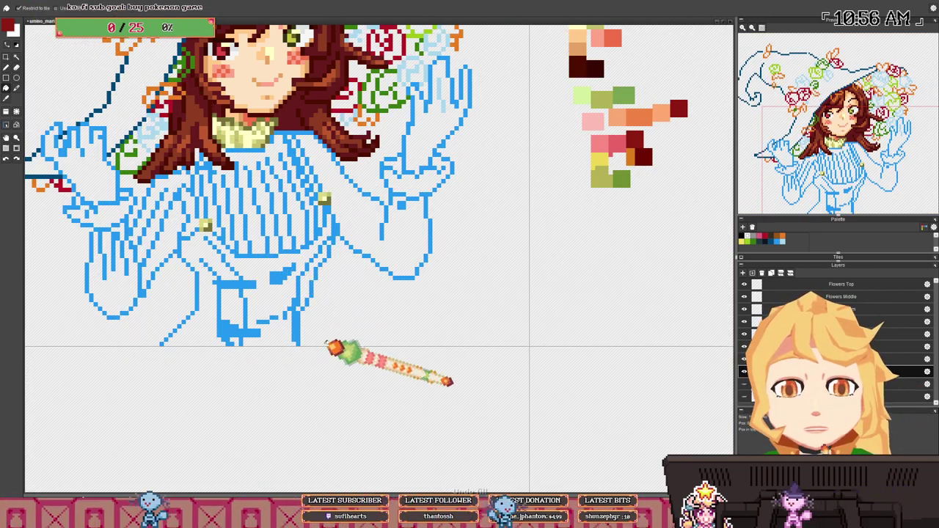
click(261, 270)
key(ctrl+z)
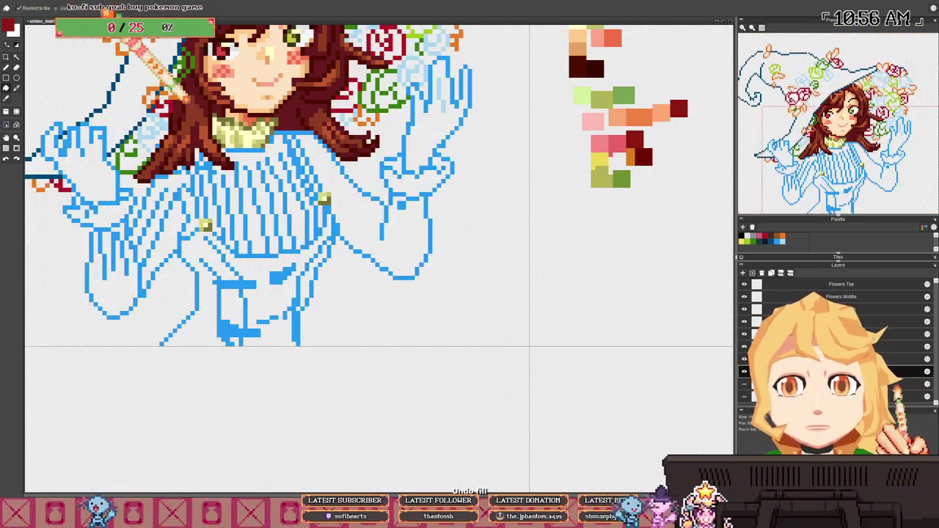
click(276, 295)
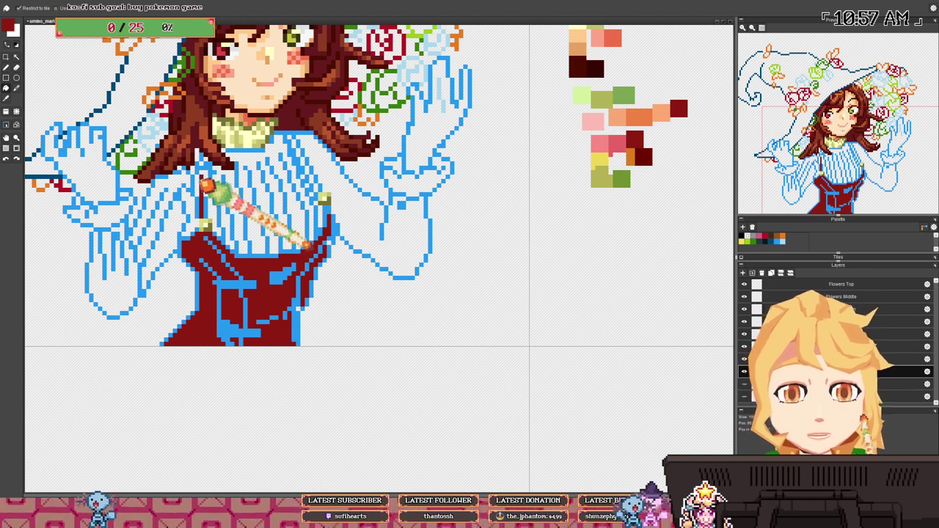
click(205, 182)
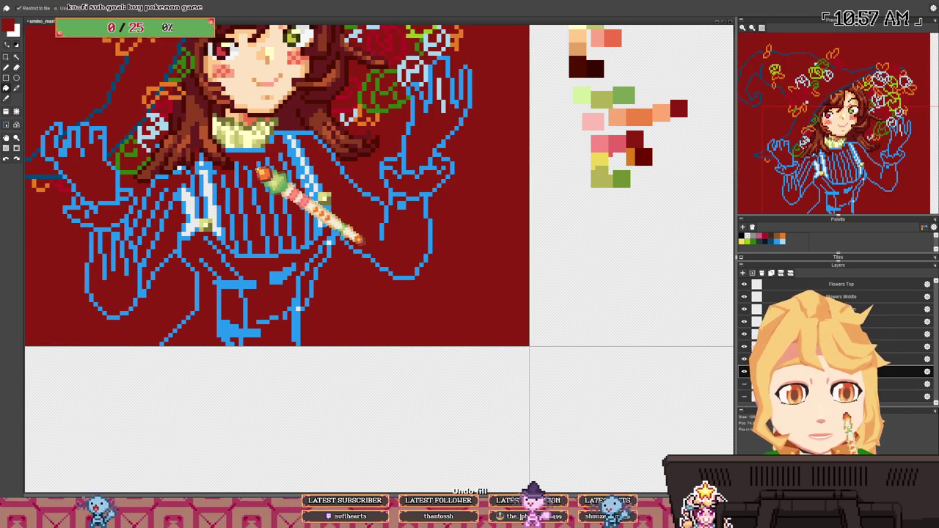
key(ctrl+z)
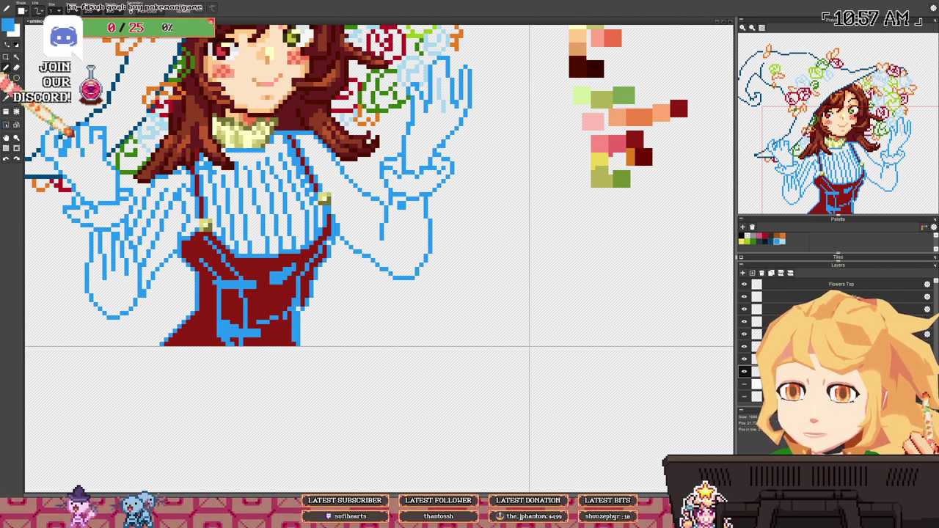
- Sample a darker maroon and draw over the blue line along the top edge of the overalls' pocket
drag(329, 164, 215, 146)
drag(455, 132, 429, 152)
right_click(503, 161)
drag(63, 206, 180, 202)
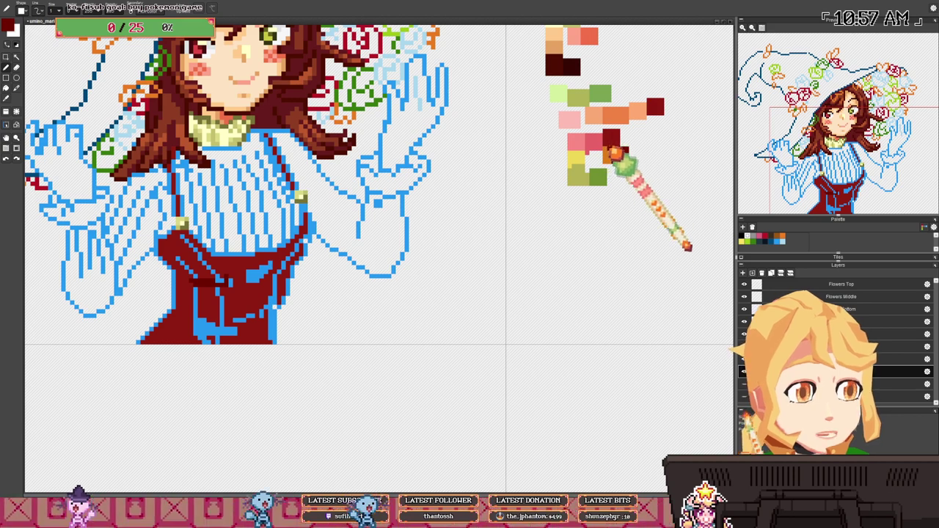
- Fill the dark red areas of the overalls and both suspender straps with dark brown, undoing the fill that recolors the blue outline
scroll(568, 209, up, 2)
mouse_move(451, 177)
mouse_down()
mouse_move(451, 189)
mouse_move(460, 156)
mouse_up()
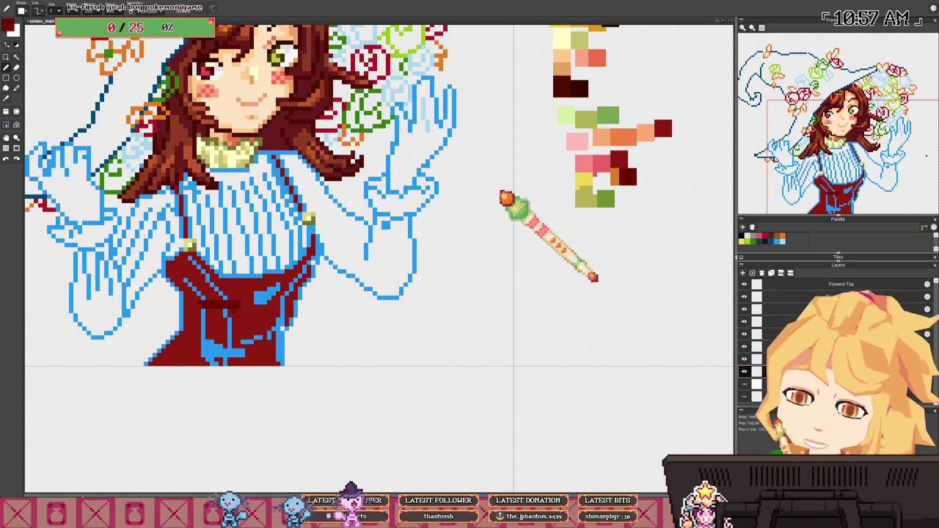
drag(504, 195, 386, 264)
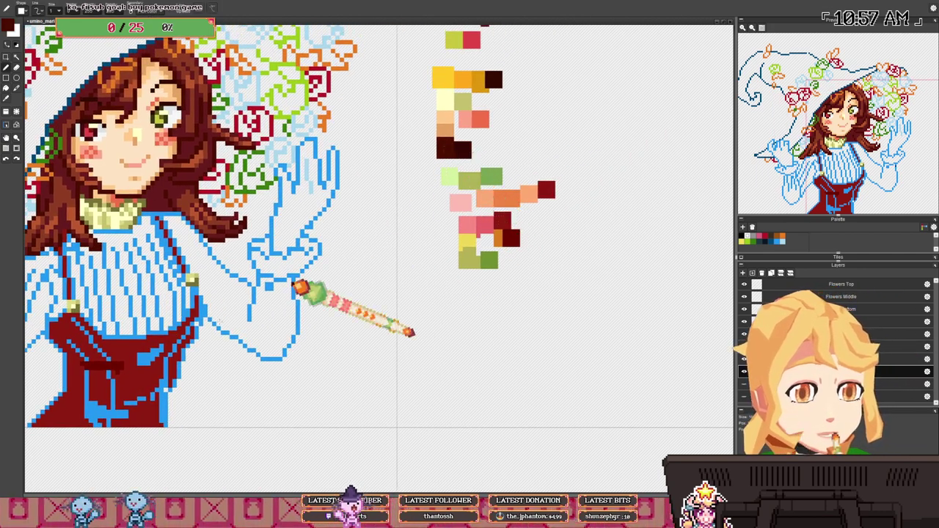
scroll(268, 286, down, 1)
key(g)
drag(182, 340, 210, 321)
scroll(216, 322, down, 1)
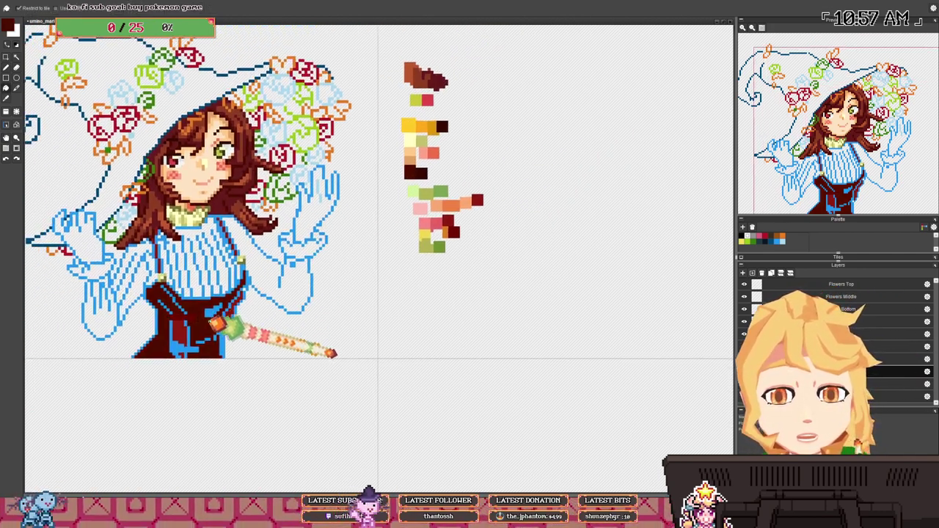
scroll(183, 337, up, 1)
scroll(184, 337, down, 1)
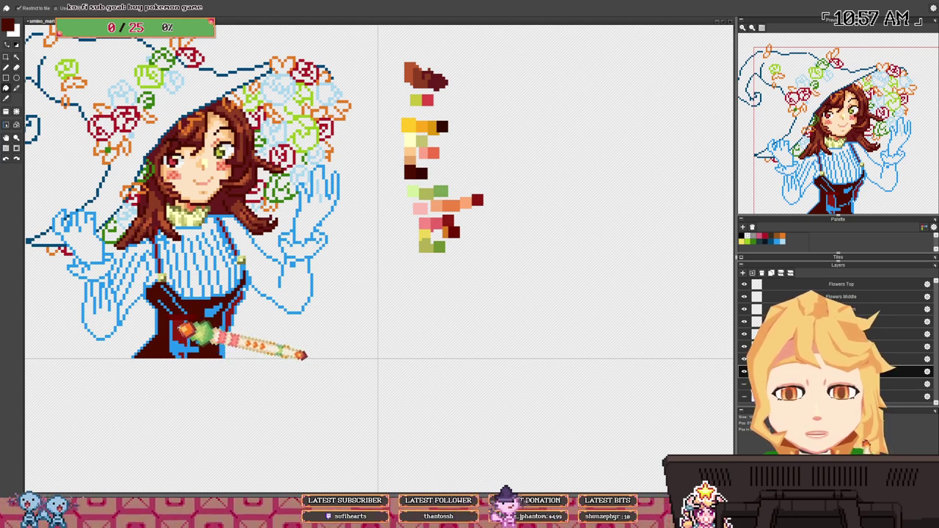
scroll(429, 177, up, 1)
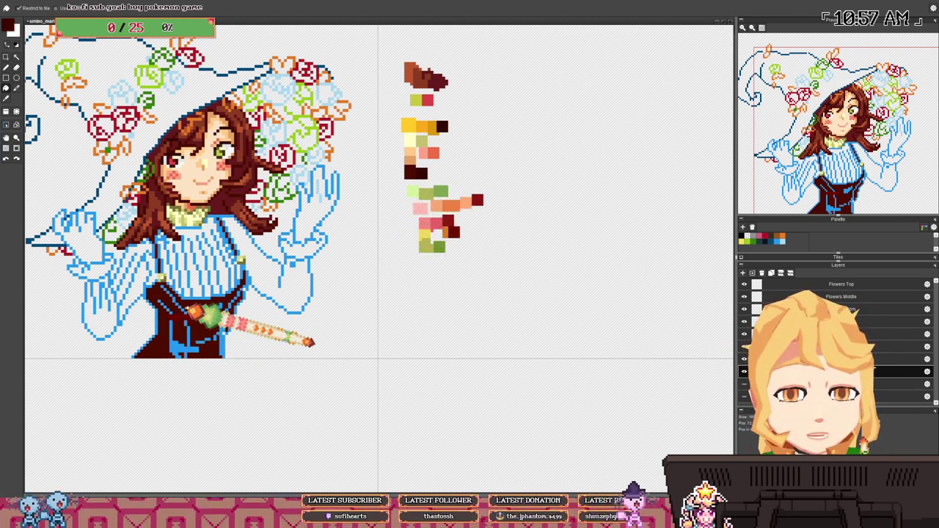
click(178, 343)
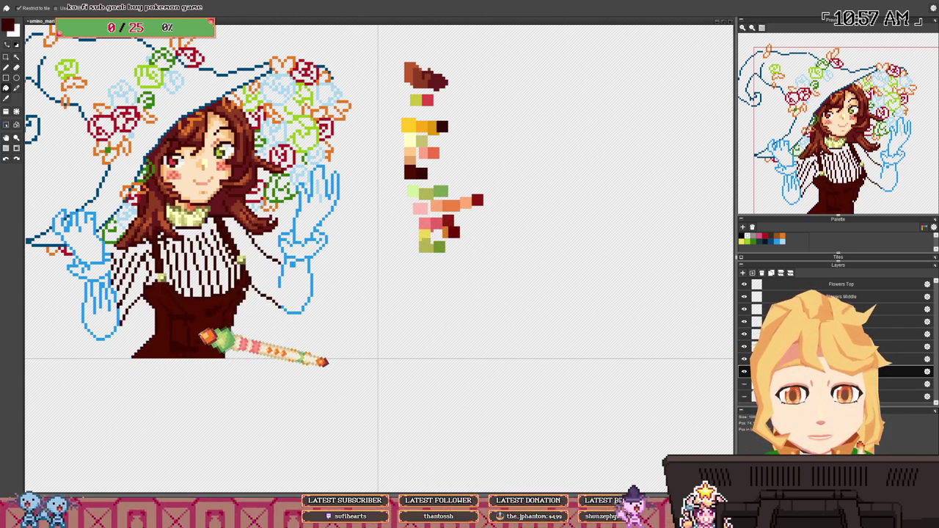
key(ctrl+z)
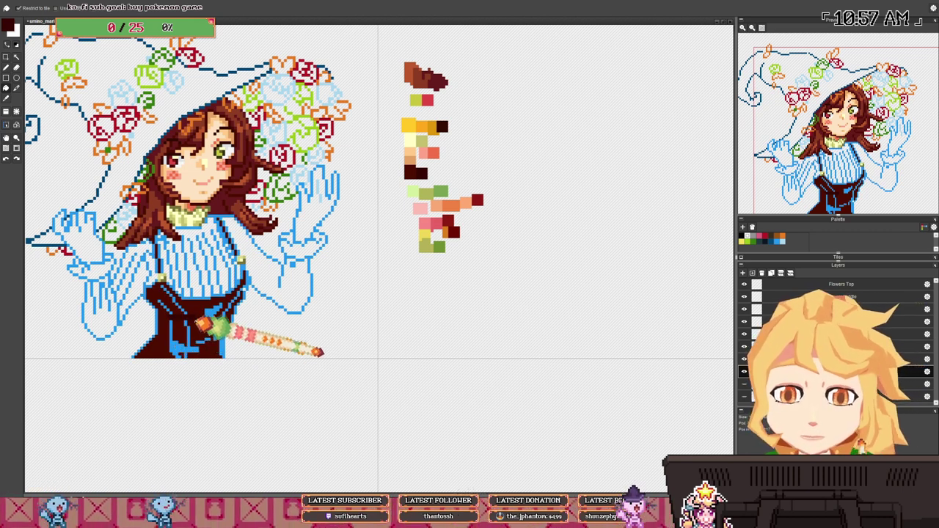
- Redraw the overalls' blue inner crease and pocket lines as darker brown shading with the pen
scroll(158, 267, up, 3)
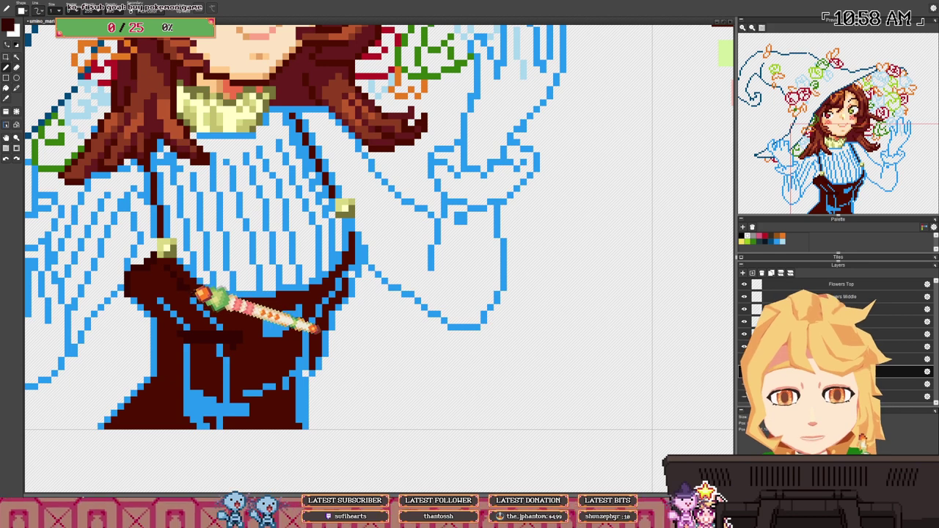
key(ctrl+z)
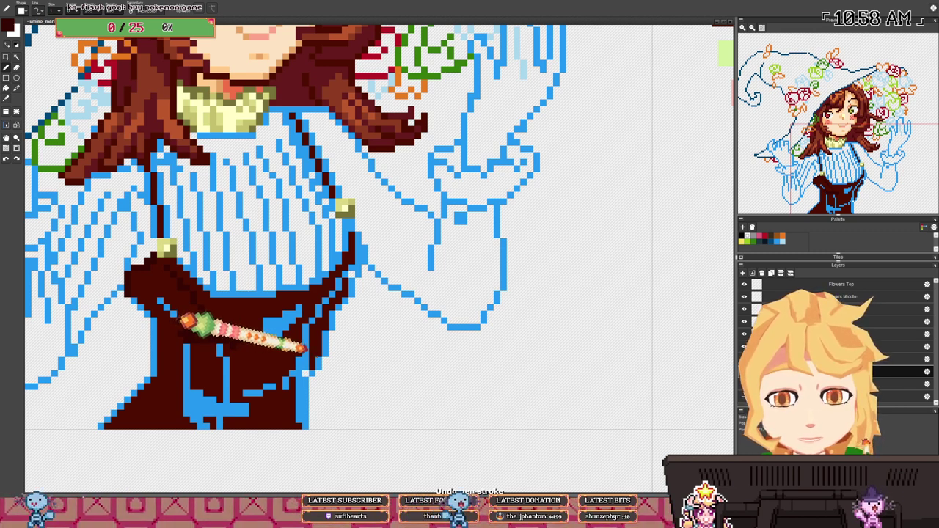
drag(181, 320, 157, 299)
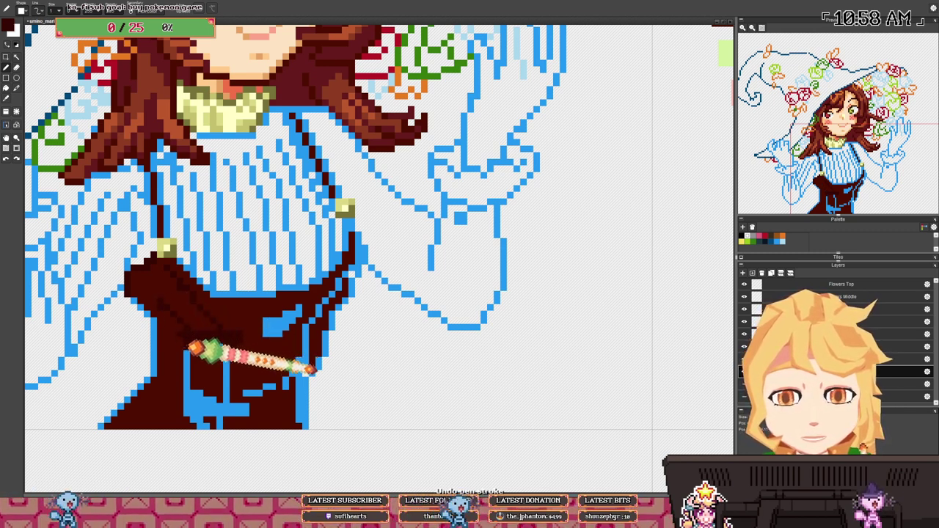
mouse_move(188, 351)
mouse_down()
mouse_move(193, 412)
mouse_move(207, 394)
mouse_move(198, 398)
mouse_move(206, 427)
mouse_move(204, 408)
mouse_move(236, 404)
mouse_up()
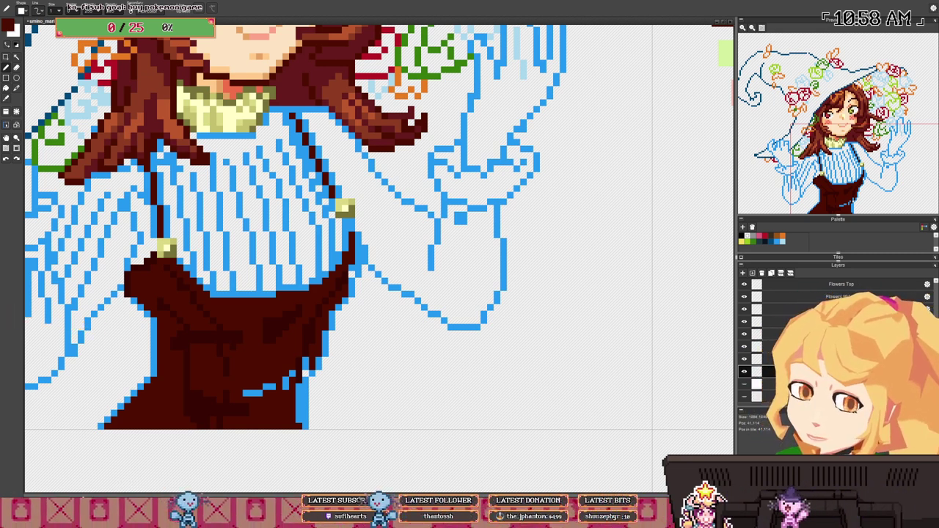
scroll(367, 325, down, 1)
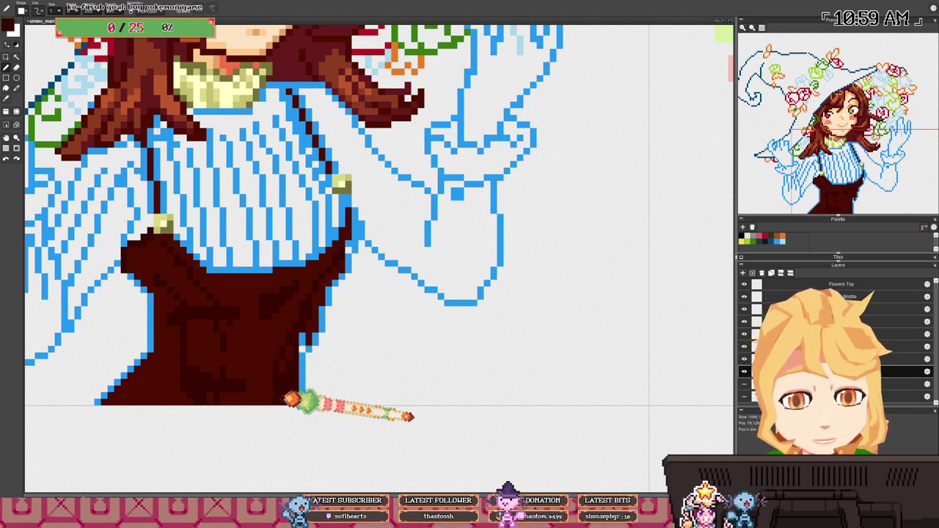
scroll(308, 366, down, 1)
scroll(312, 355, up, 1)
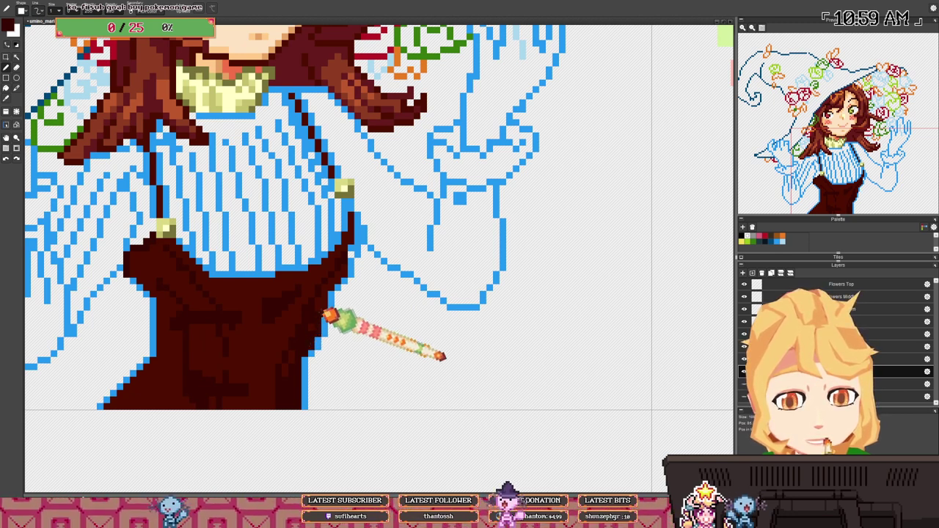
- Clean up the outline at the overalls' hip using the sampled blue and dark brown, and thicken the suspender straps
right_click(326, 322)
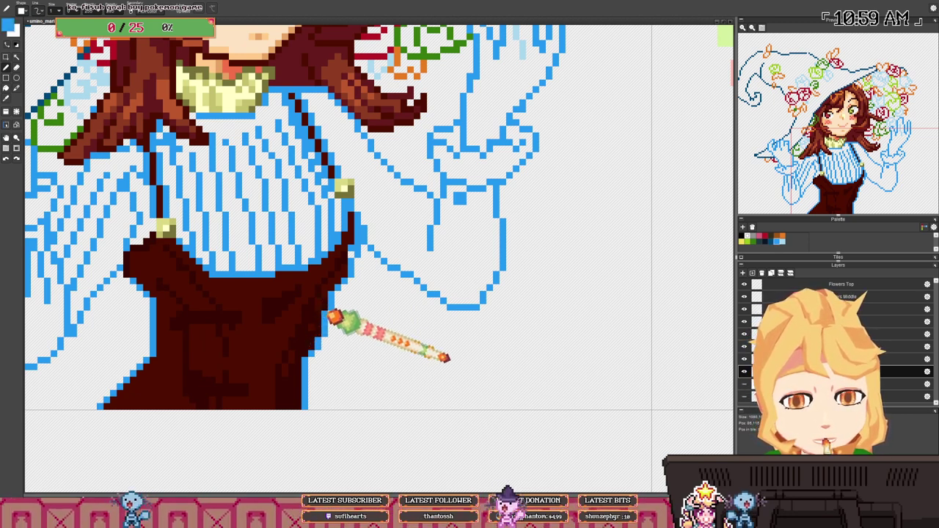
alt+click(321, 316)
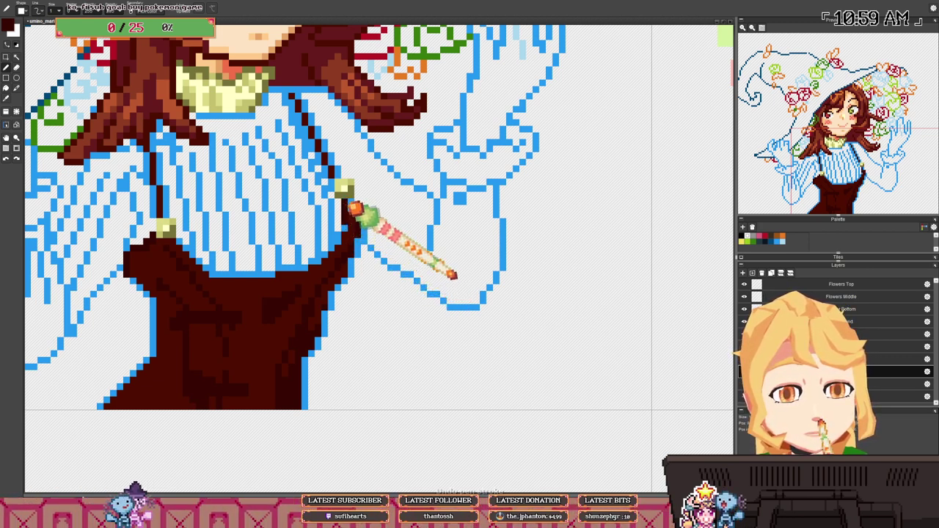
drag(346, 173, 339, 275)
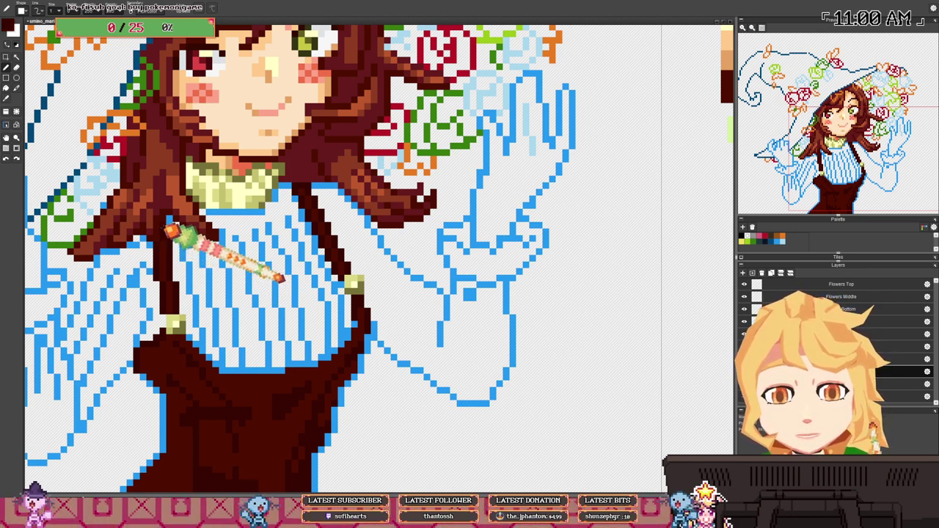
- Try to fill the overalls' base color with the darker brown shading color, and undo the fill
scroll(176, 220, down, 3)
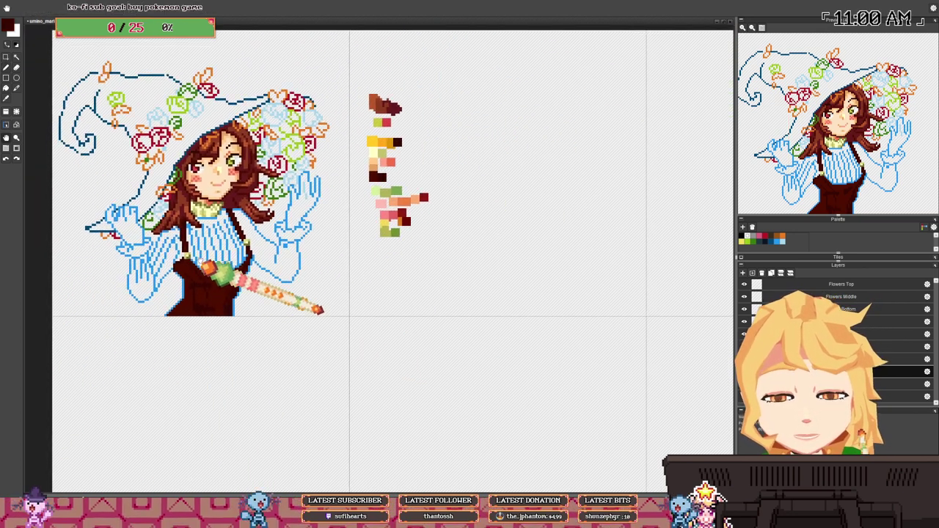
scroll(252, 294, up, 4)
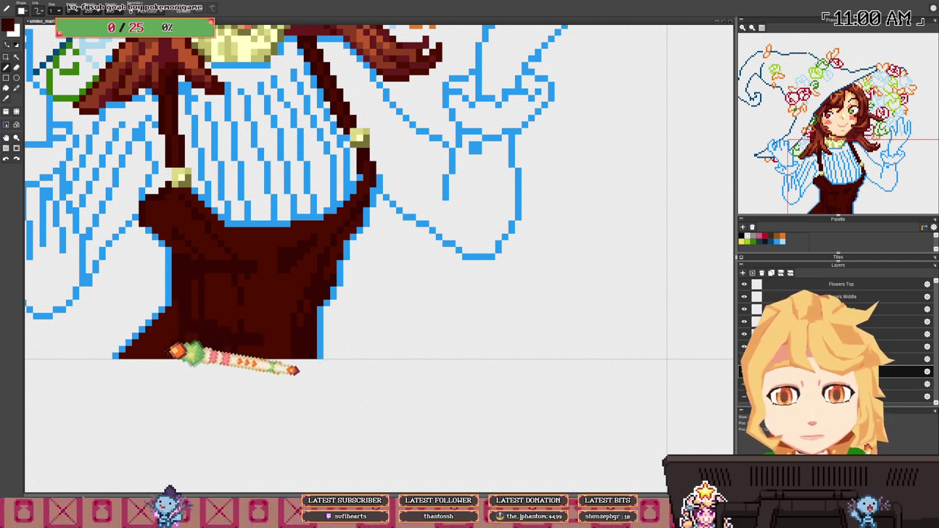
click(163, 337)
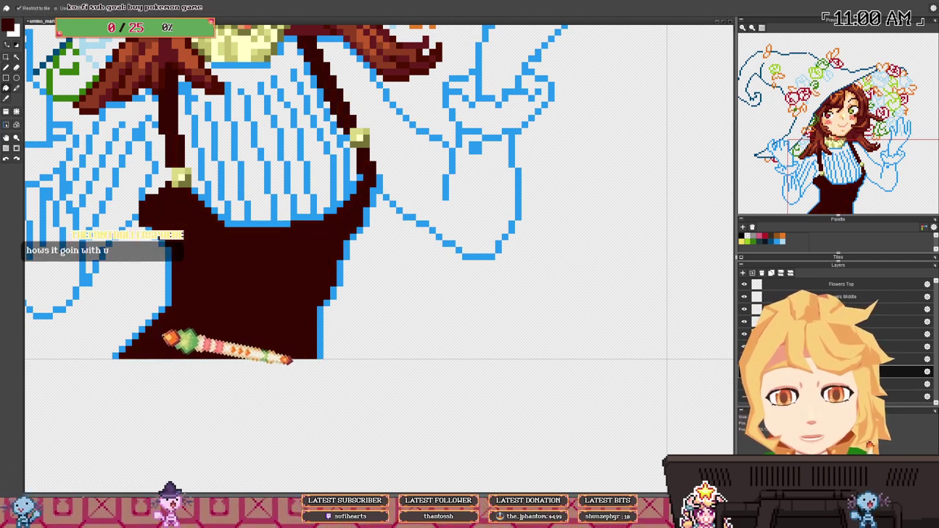
key(ctrl+z)
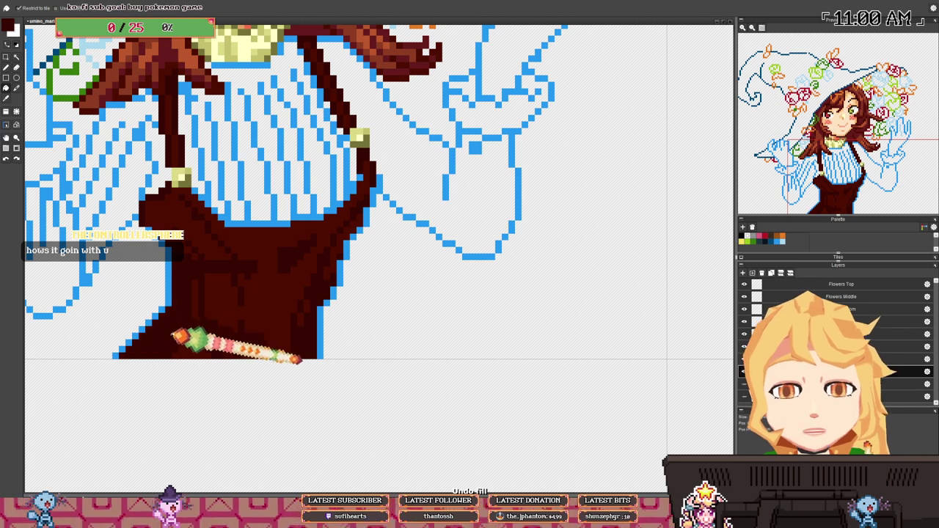
- Paint over the blue line between the striped shirt and the overalls' top edge with dark brown
drag(182, 282, 165, 299)
key(b)
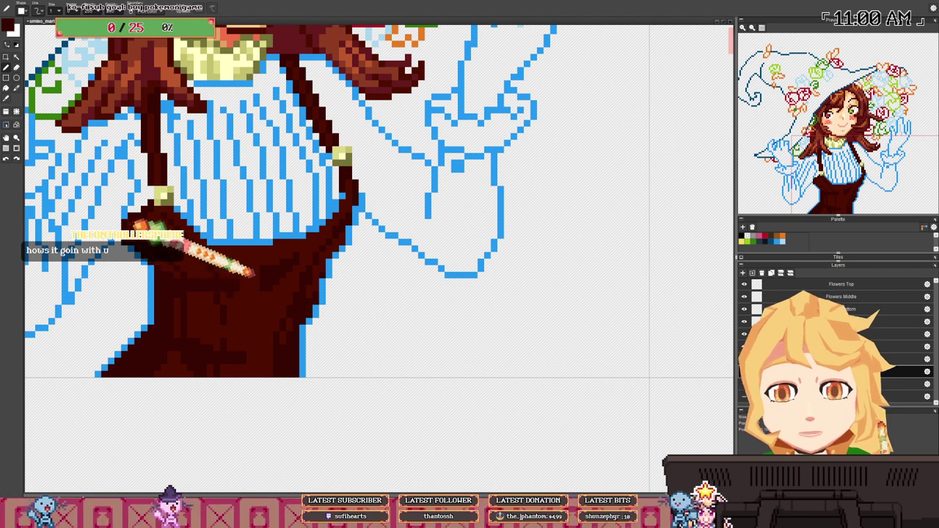
drag(250, 227, 232, 247)
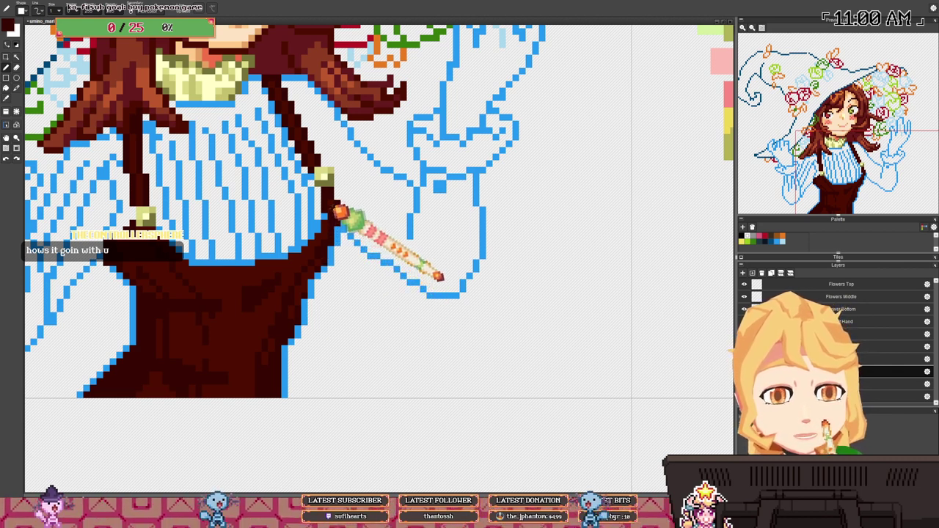
scroll(331, 222, down, 4)
scroll(322, 220, up, 5)
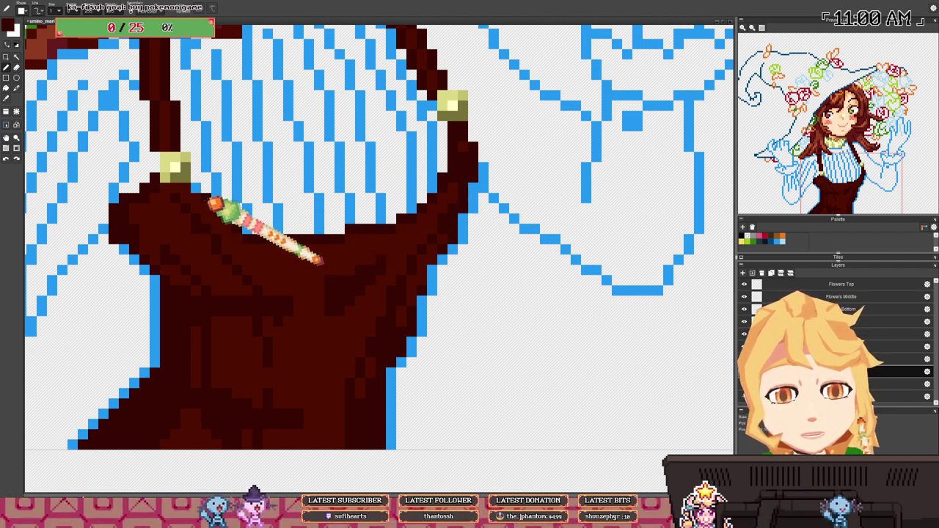
- Set the drawing color to the very dark brown #290e08 and redraw the overalls' blue lower-left hip outline with it
scroll(204, 191, down, 4)
scroll(205, 264, up, 3)
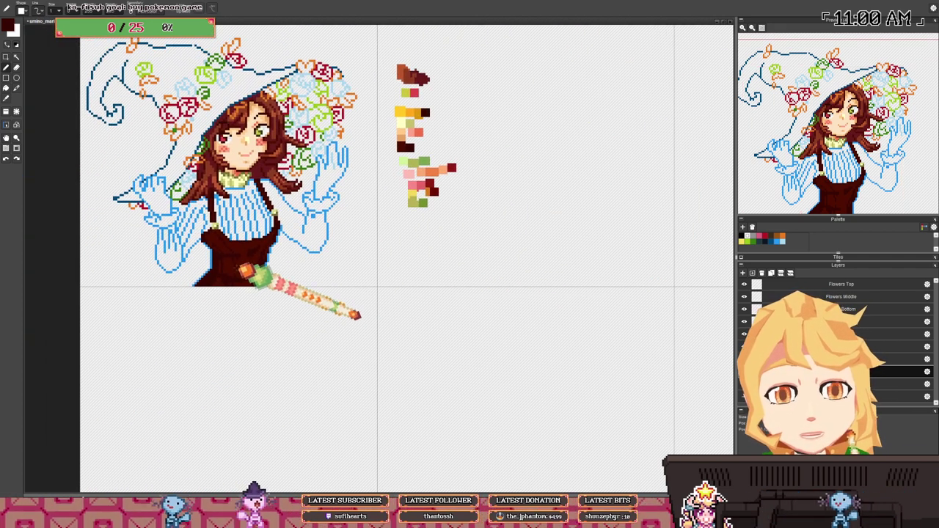
scroll(220, 273, up, 3)
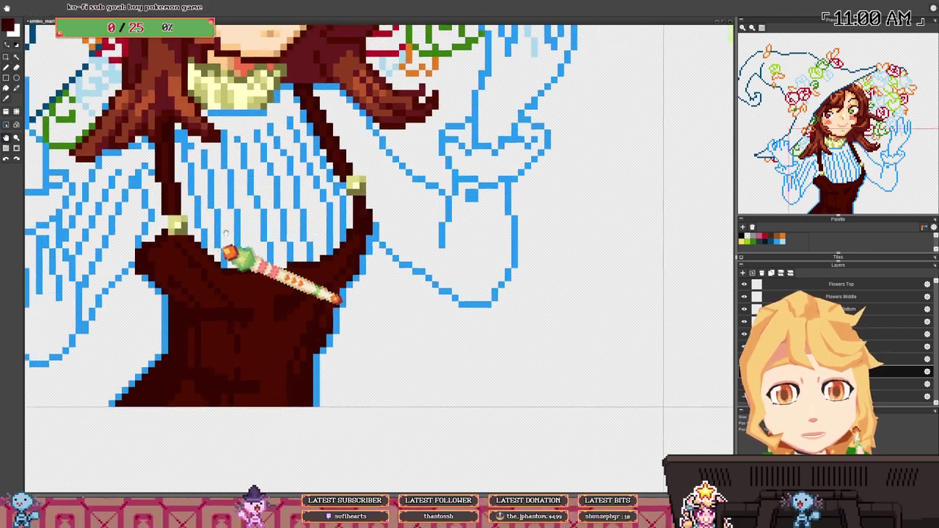
click(9, 26)
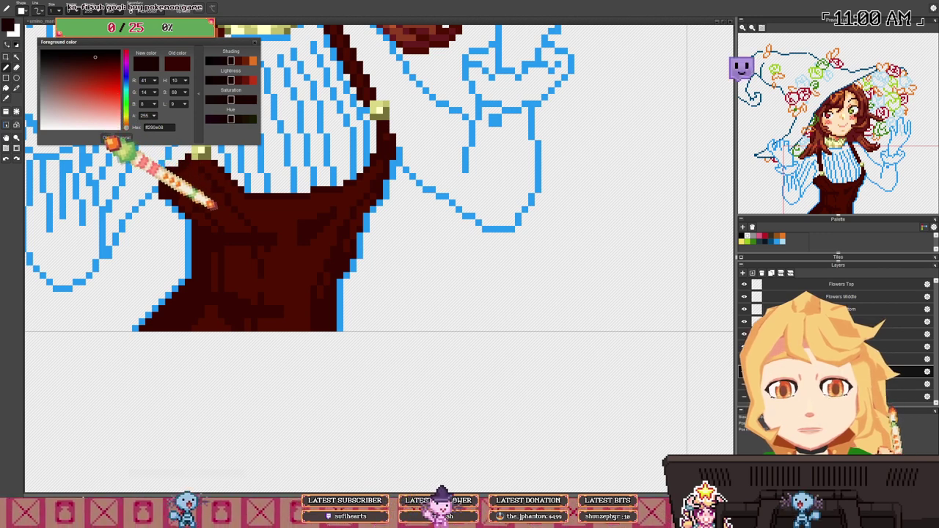
click(106, 137)
key(ctrl+z)
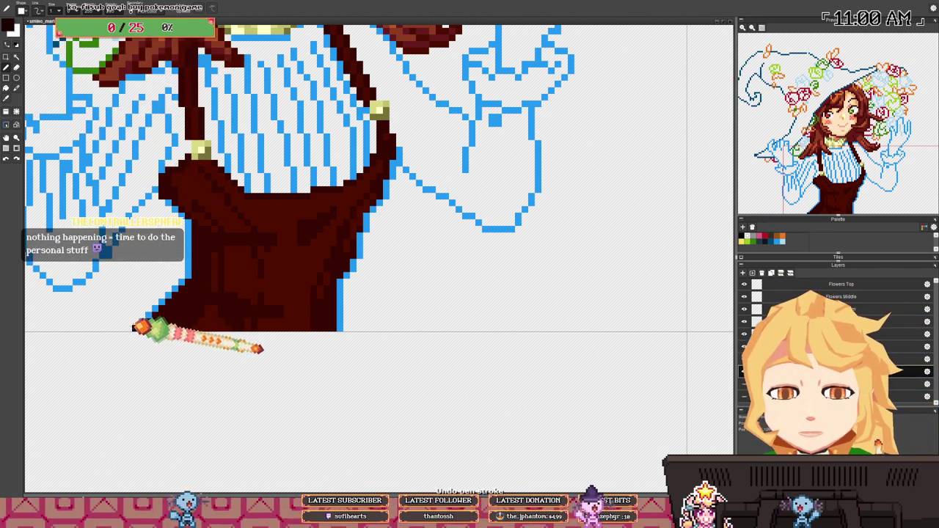
drag(145, 320, 169, 294)
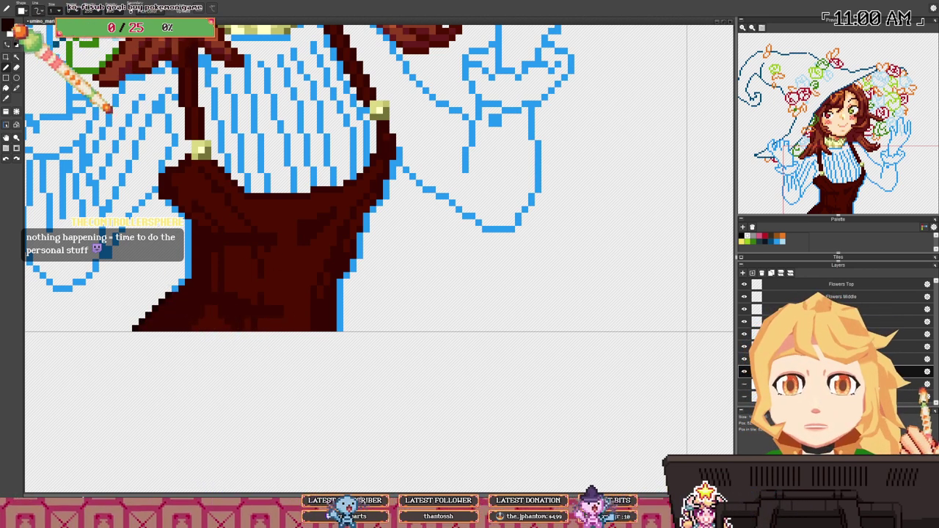
- Adjust the dark brown drawing color to a red value of 59 and recolor the overalls' hip outline with it
click(9, 27)
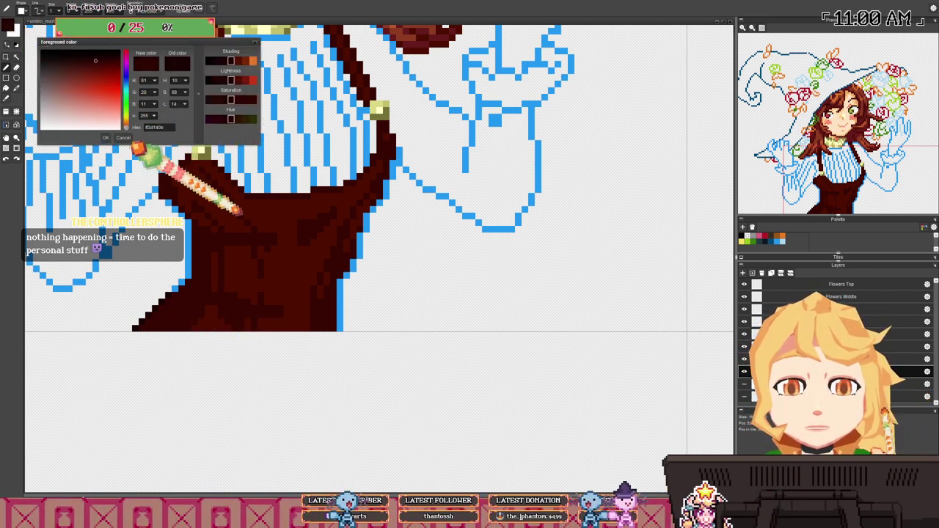
click(122, 138)
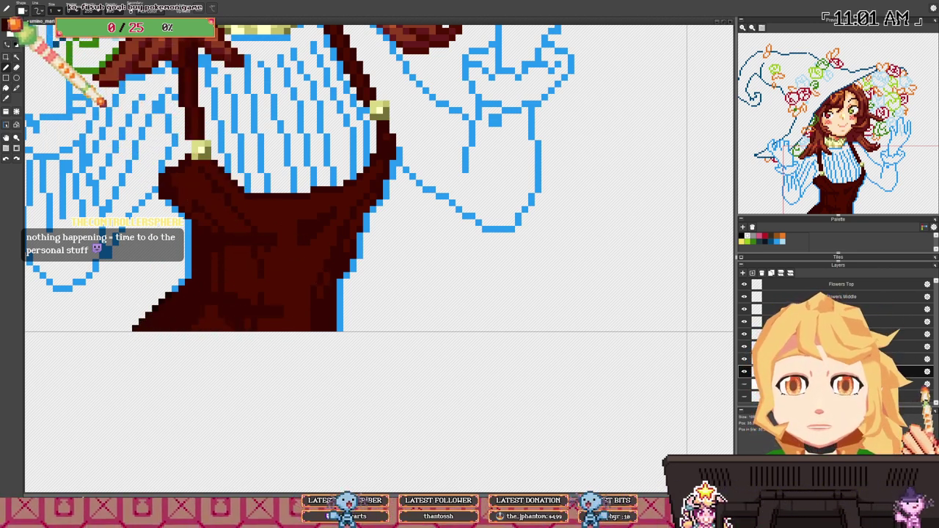
click(9, 27)
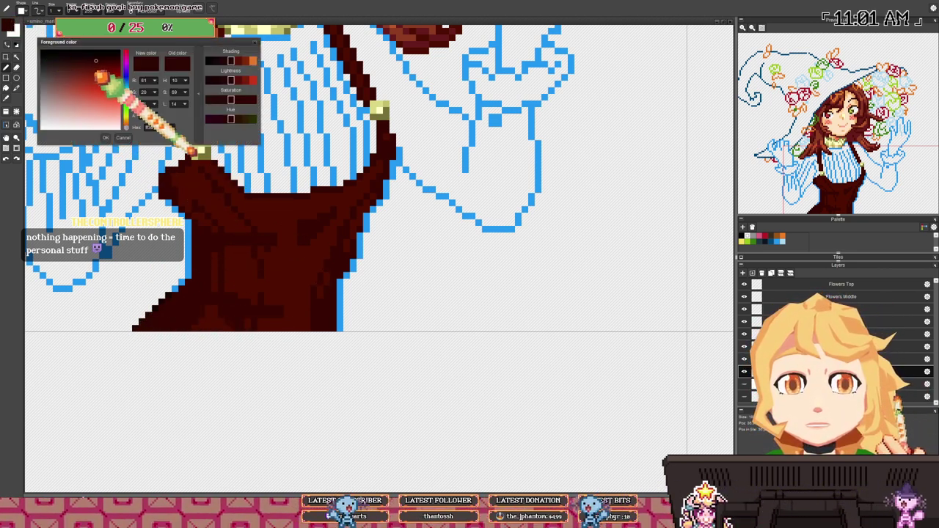
click(94, 59)
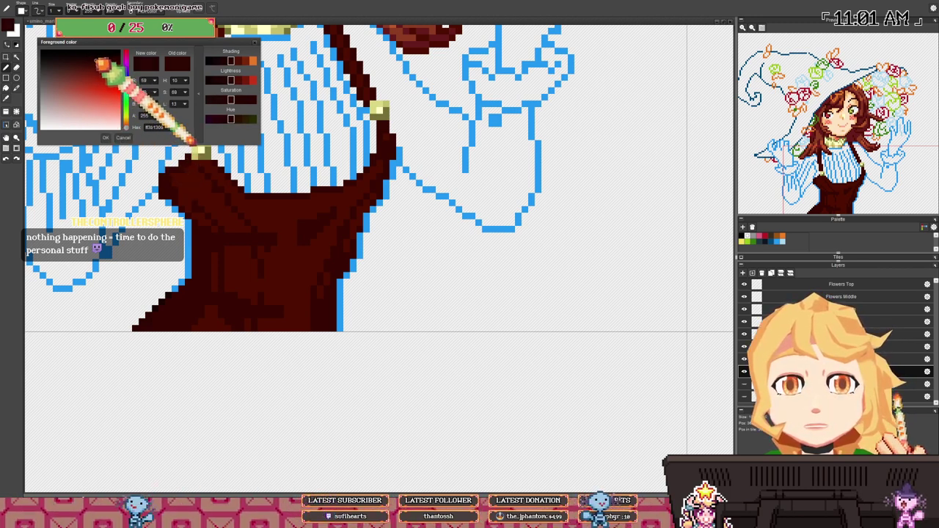
click(105, 137)
scroll(161, 378, up, 2)
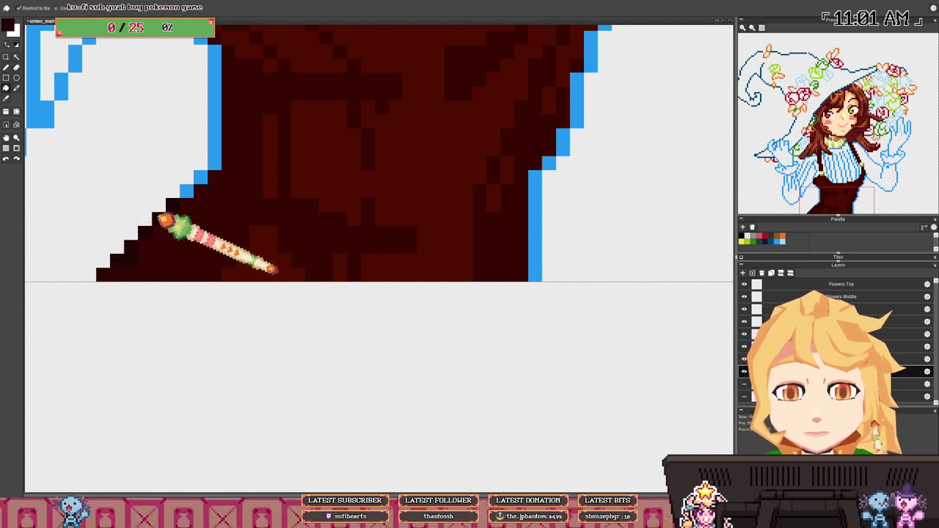
key(f)
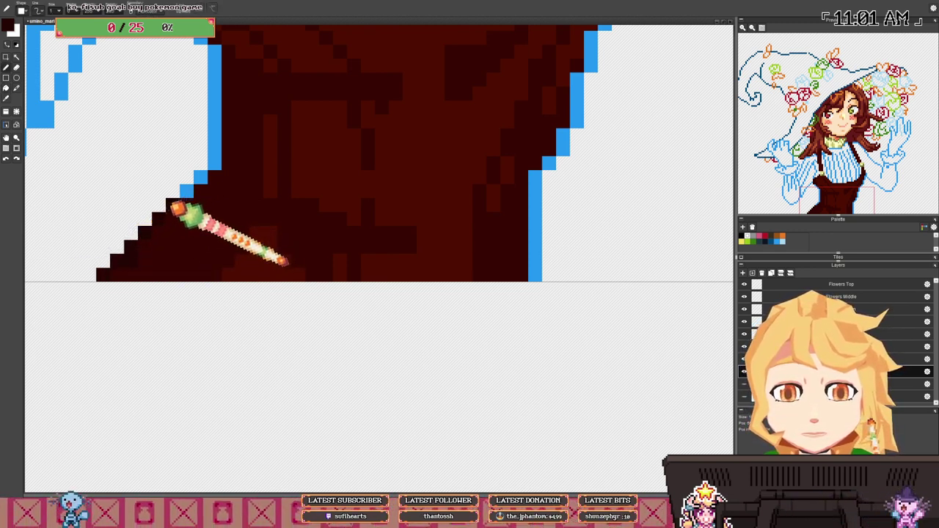
- Paint over the remaining blue outline along the left side of the overalls' waist with the dark brown pen
click(187, 191)
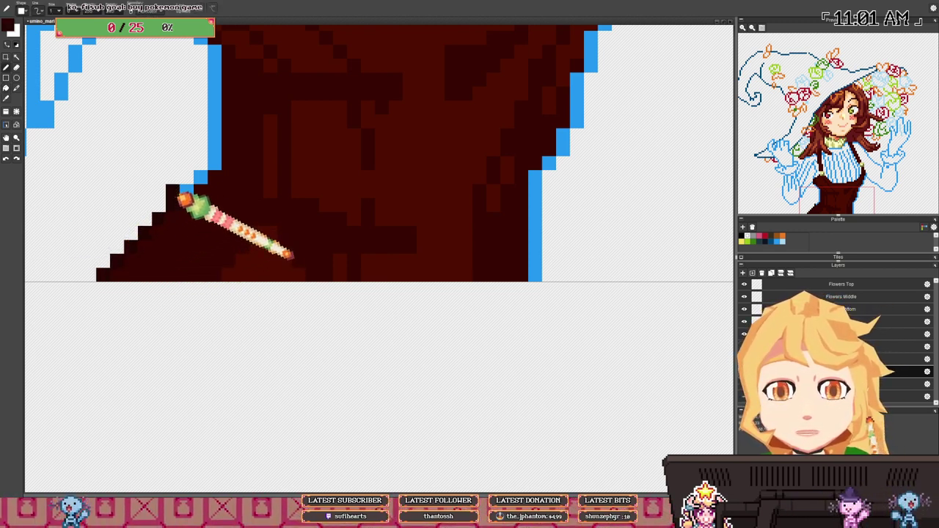
click(201, 178)
mouse_move(209, 174)
mouse_down()
mouse_move(235, 83)
mouse_move(227, 52)
mouse_move(214, 88)
mouse_up()
scroll(307, 171, down, 2)
scroll(293, 273, up, 1)
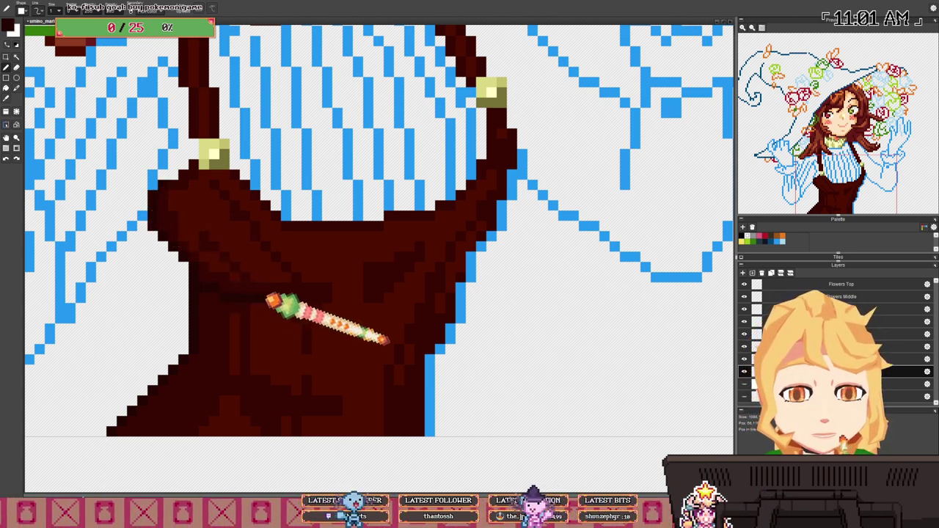
- Replace the blue outline along the right side of the overalls with dark brown, from the hem up to the armpit
scroll(277, 303, down, 2)
scroll(242, 253, up, 2)
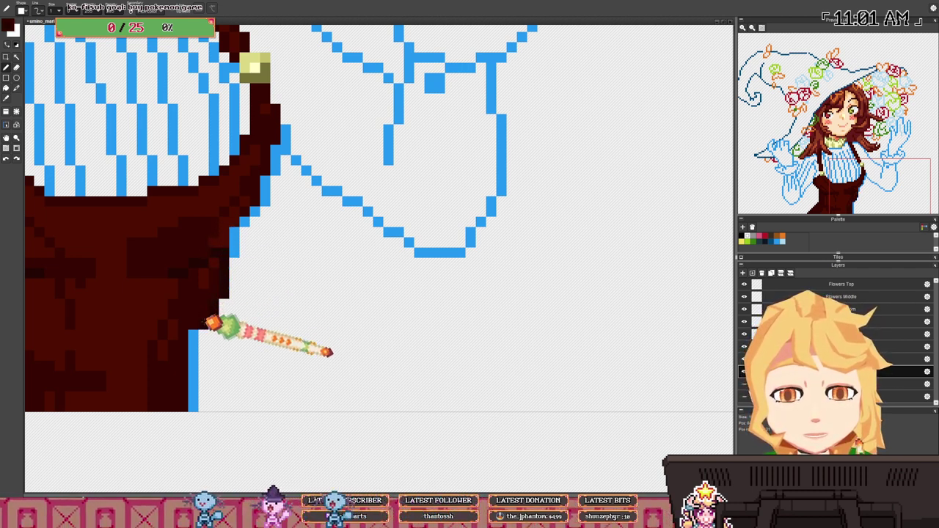
drag(198, 346, 199, 402)
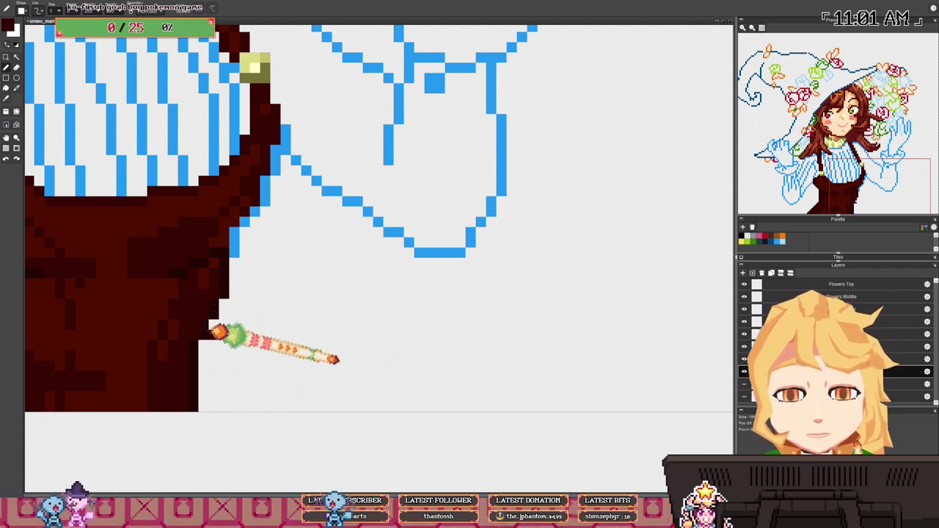
mouse_move(213, 331)
mouse_down()
mouse_move(235, 277)
mouse_move(245, 214)
mouse_move(257, 211)
mouse_move(283, 153)
mouse_up()
scroll(291, 129, down, 2)
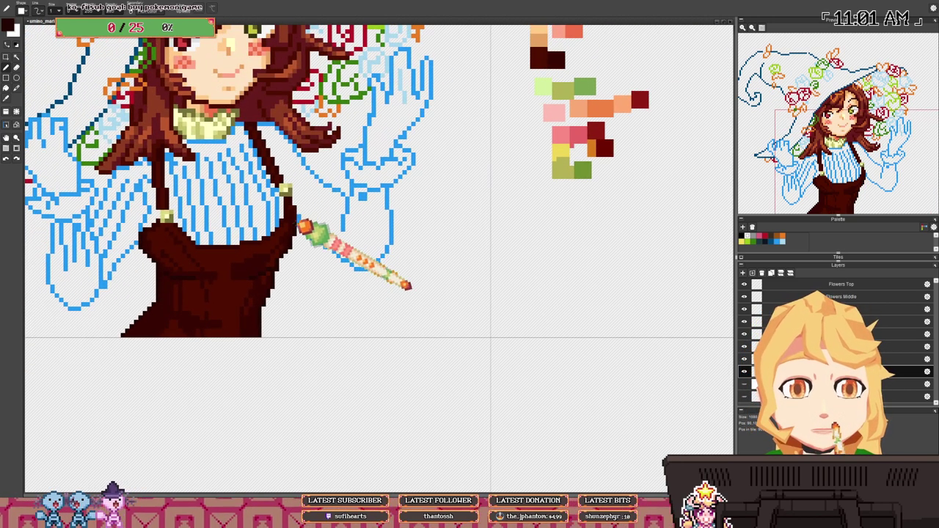
- Extend the darker brown fold shading across the bust and waist of the overalls, checking it at full-figure view
scroll(178, 231, up, 3)
scroll(179, 250, up, 1)
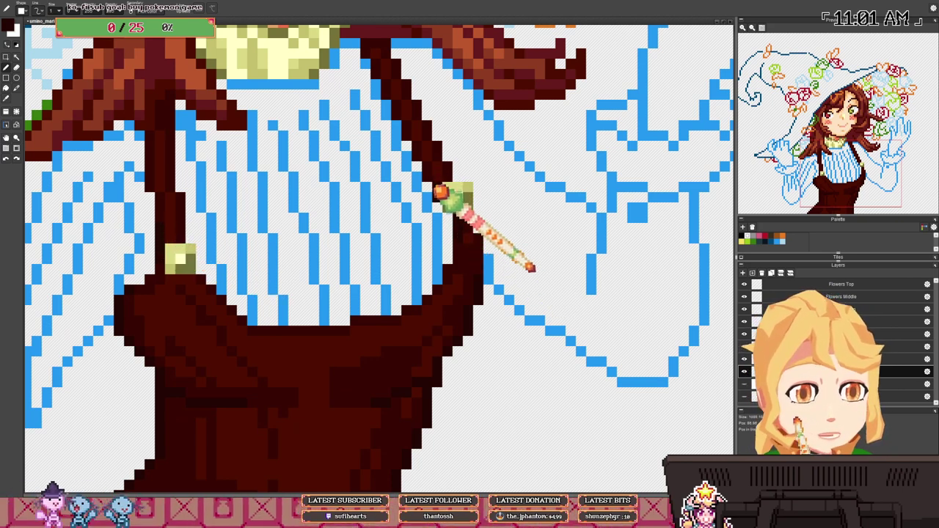
scroll(436, 181, down, 4)
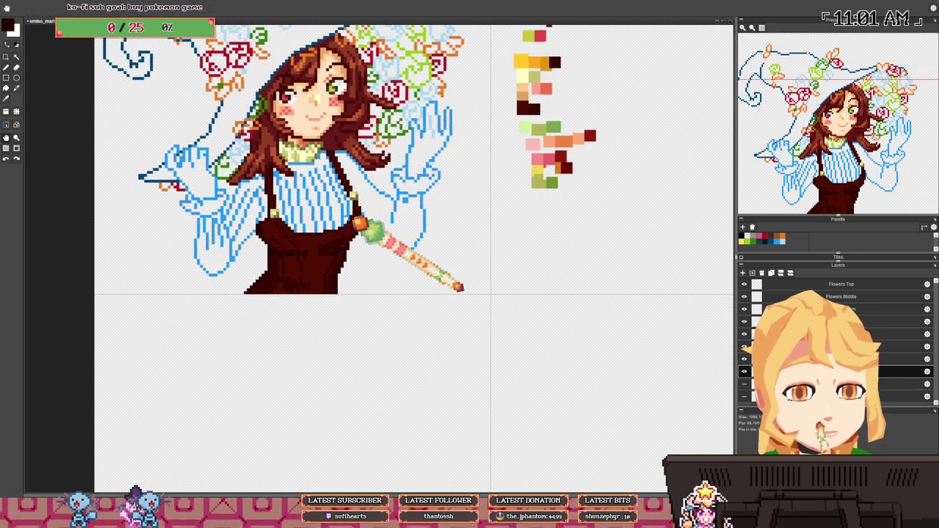
scroll(330, 244, down, 1)
scroll(330, 244, up, 4)
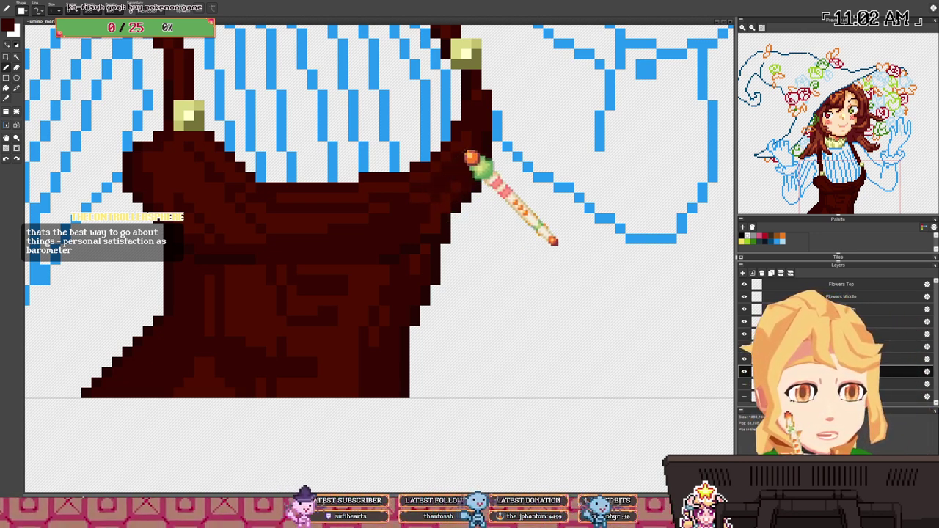
scroll(473, 135, down, 3)
scroll(484, 205, up, 3)
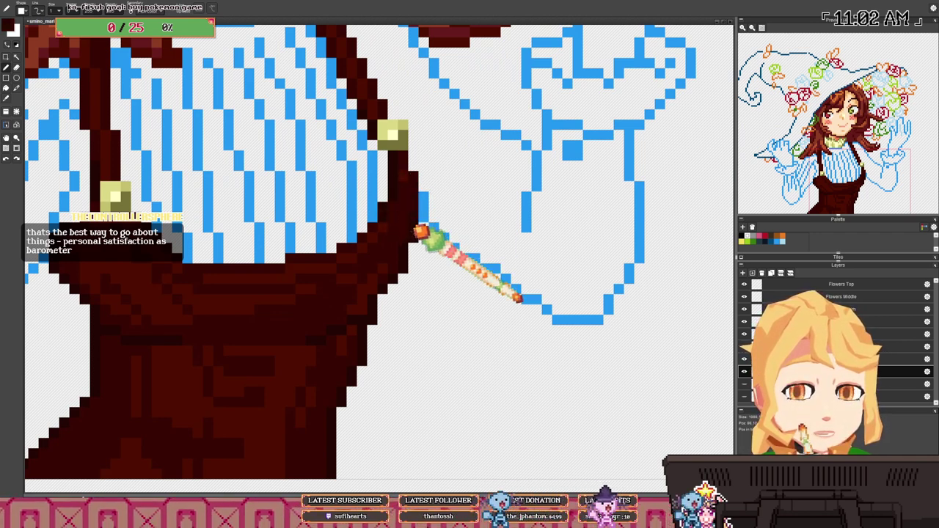
scroll(414, 227, down, 4)
scroll(325, 235, down, 1)
scroll(330, 230, up, 5)
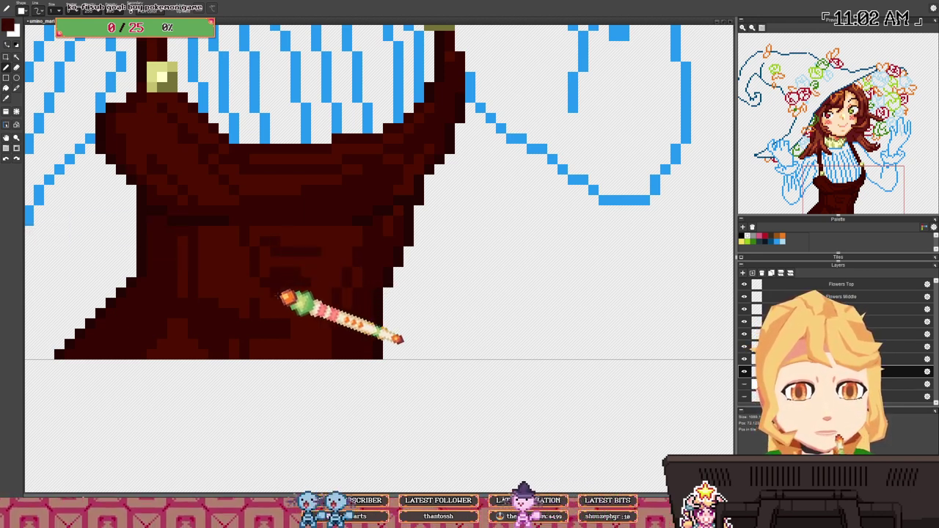
scroll(284, 295, down, 1)
scroll(286, 286, down, 6)
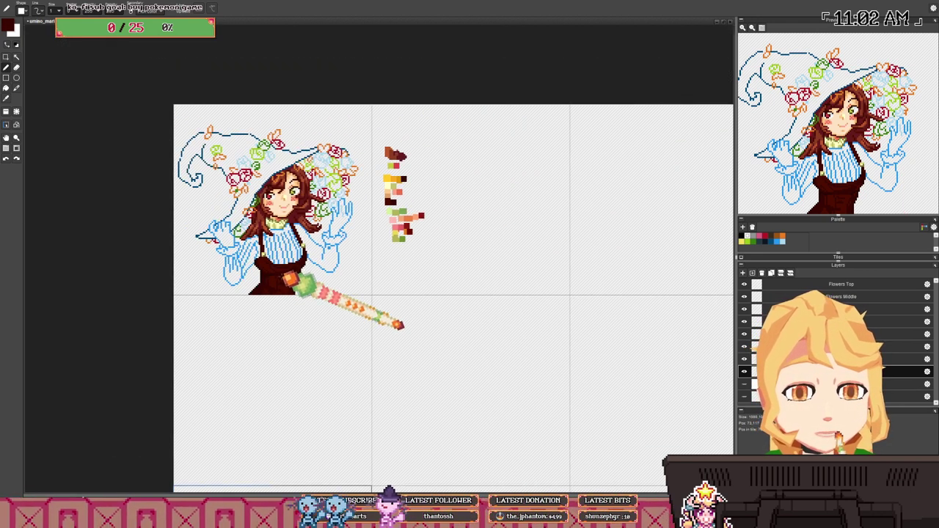
- Sample the bright yellow swatch and draw a yellow edge line inside each forearm to close off the shirt sleeves
drag(309, 323, 283, 195)
mouse_move(305, 251)
mouse_down()
mouse_move(206, 153)
mouse_move(166, 289)
mouse_move(203, 295)
mouse_up()
drag(147, 176, 221, 239)
scroll(184, 224, up, 3)
drag(555, 135, 548, 162)
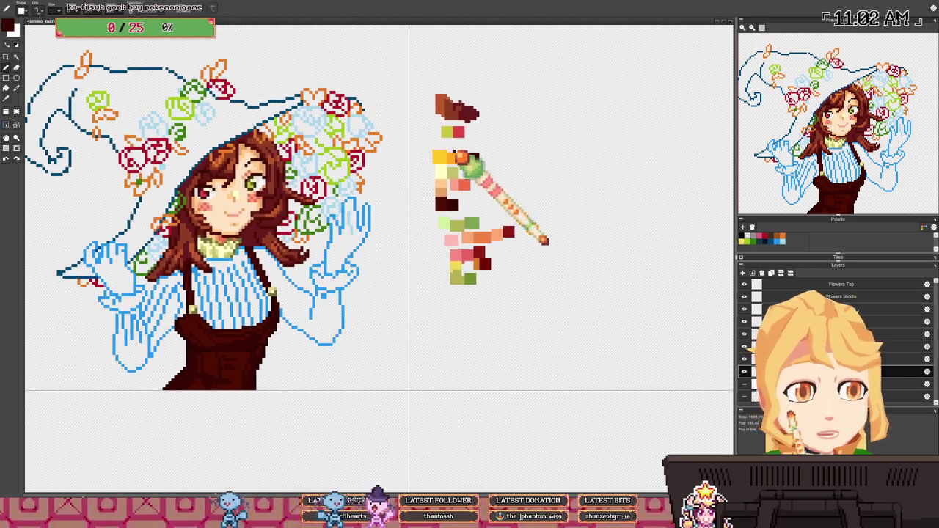
right_click(444, 155)
drag(283, 234, 329, 208)
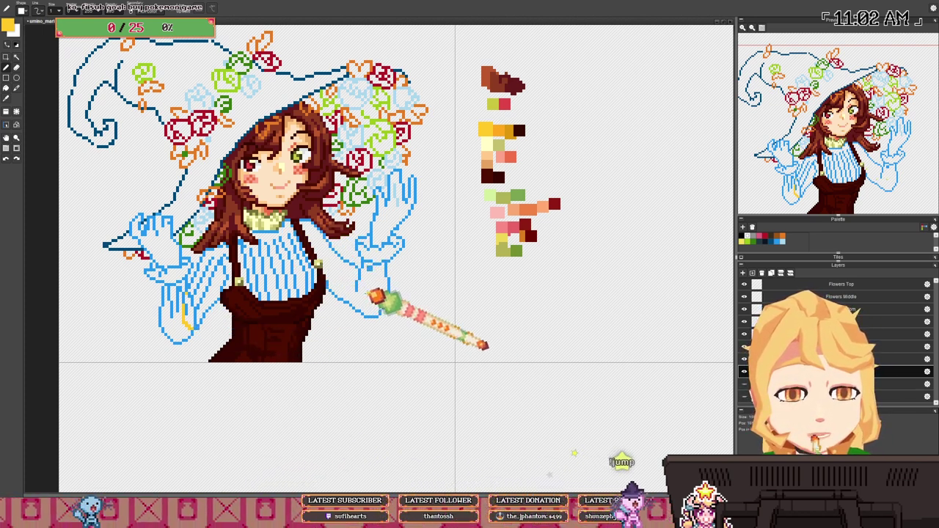
drag(359, 309, 368, 272)
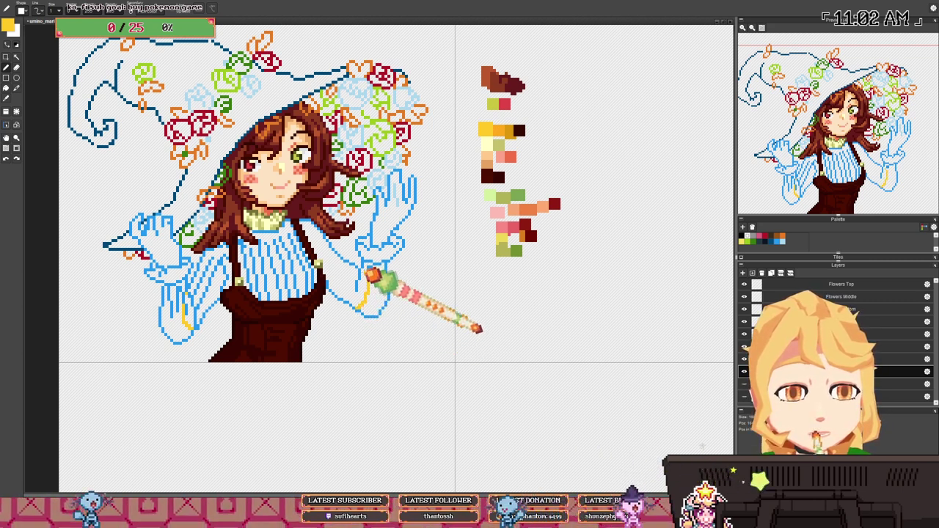
- Fill both sleeves and the striped shirt front with the bright yellow, keeping the blue stripe lines
click(339, 269)
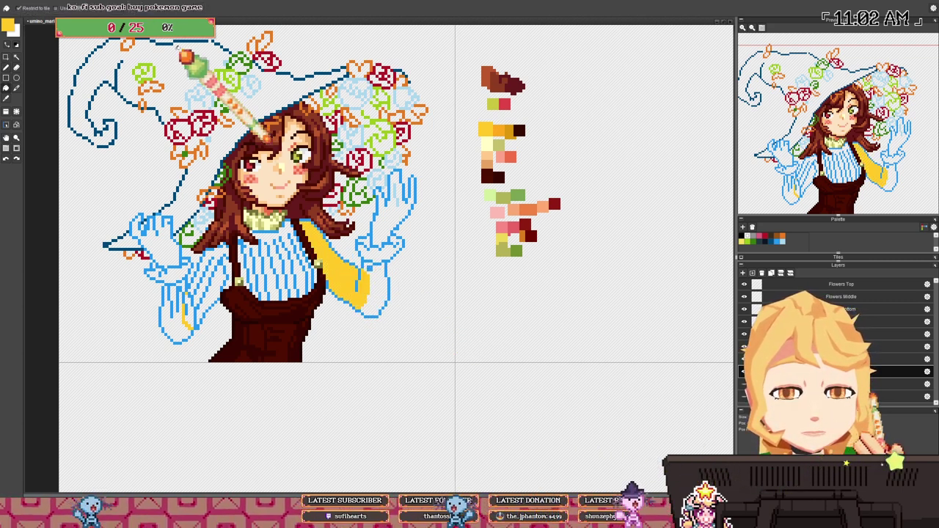
click(211, 281)
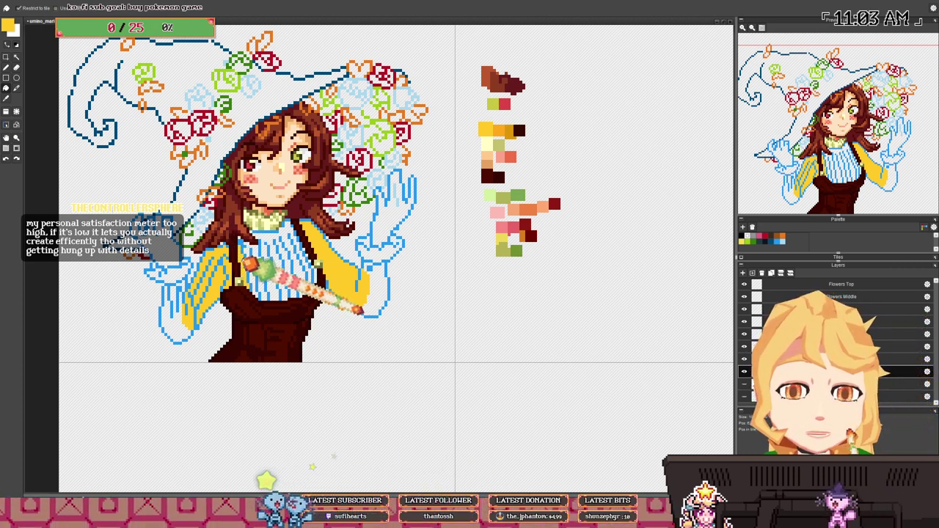
click(253, 260)
key(ctrl+z)
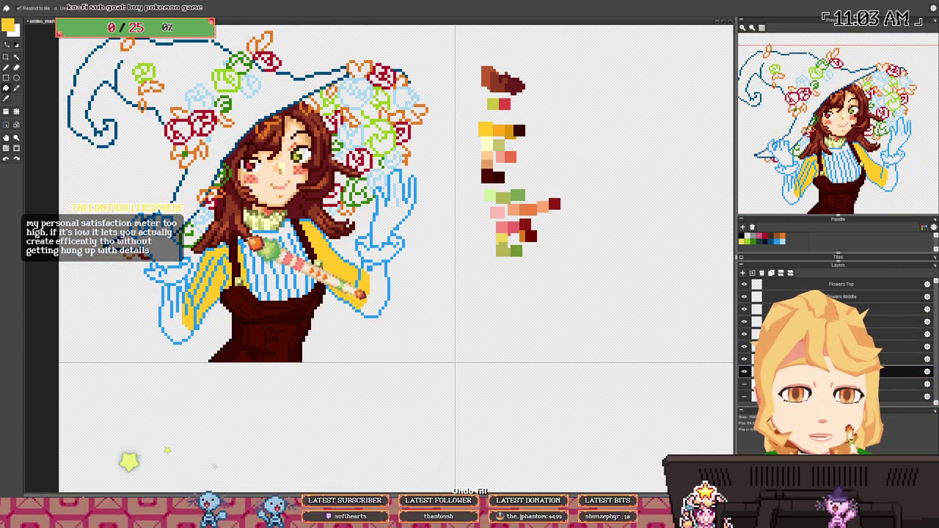
key(b)
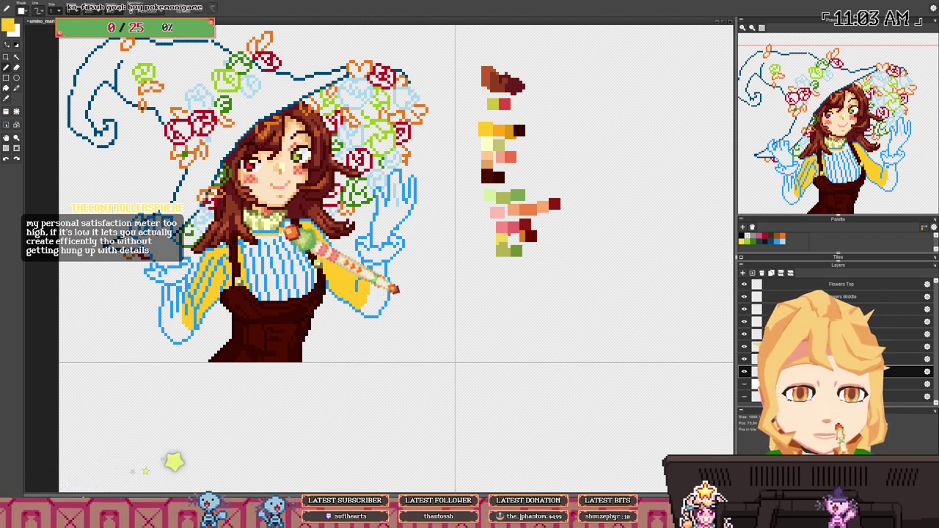
key(f)
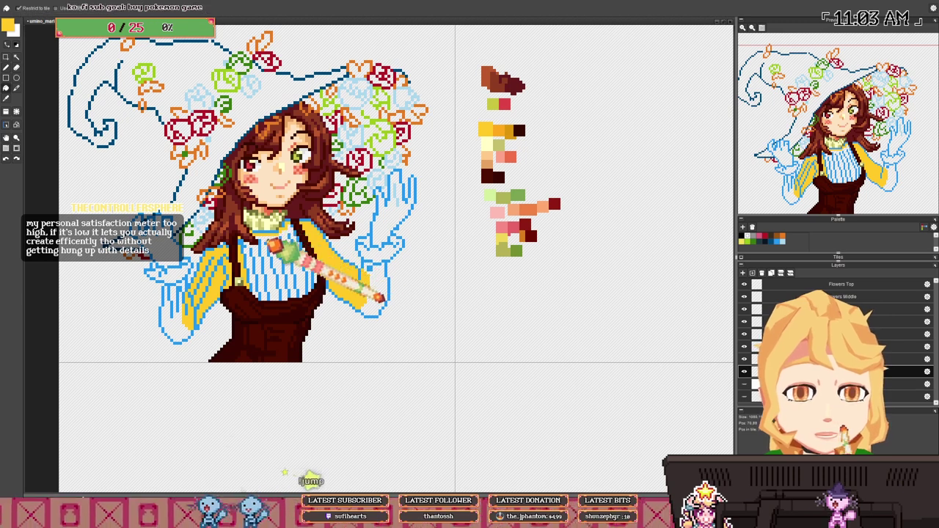
click(273, 240)
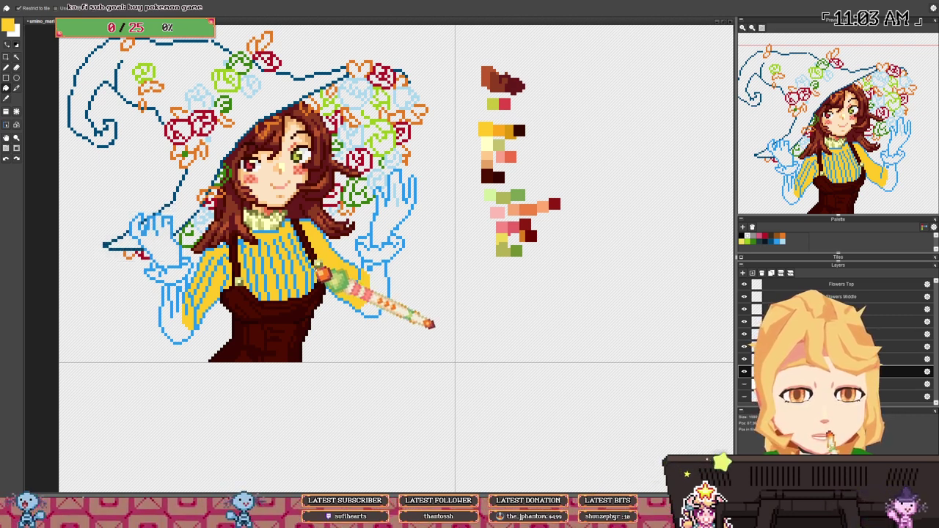
- Sample the dark gold swatch and recolor the shirt's blue stripe lines and outline with it
drag(449, 197, 401, 227)
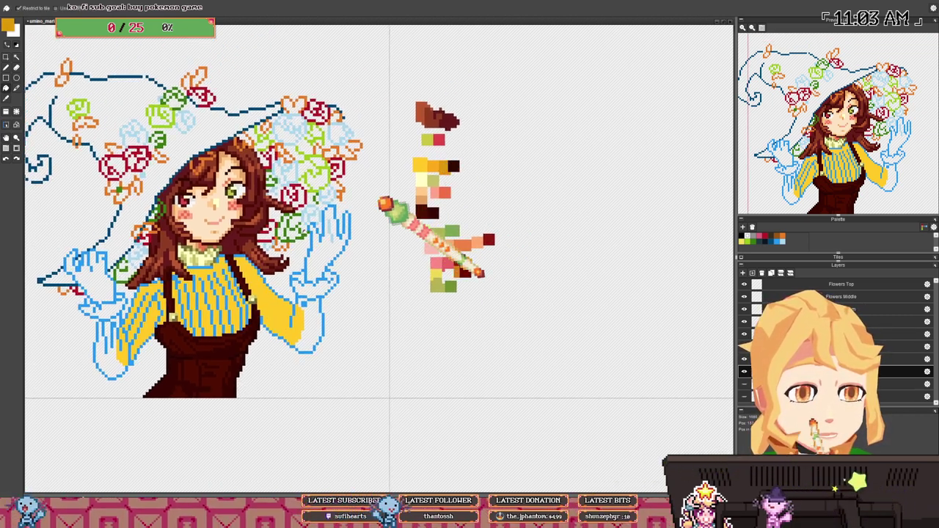
drag(176, 315, 234, 247)
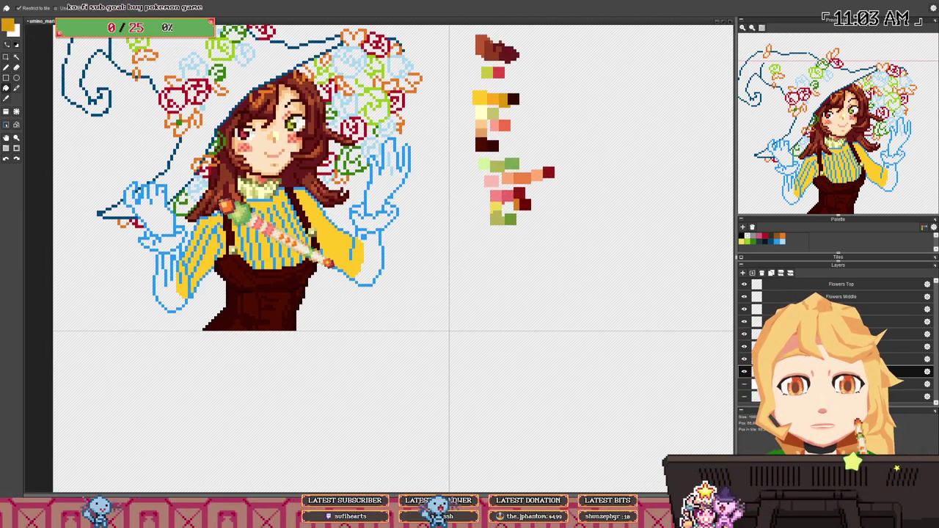
scroll(278, 209, up, 2)
click(260, 197)
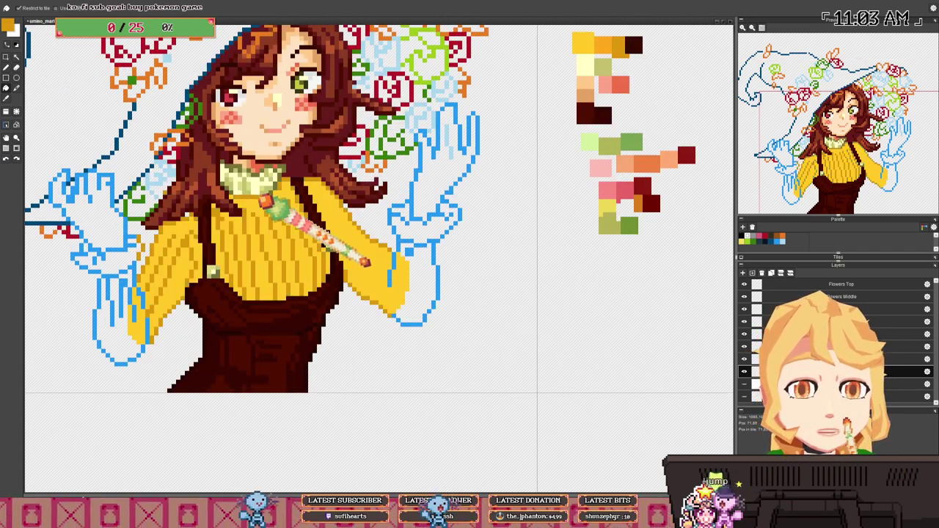
- Sample the orange-yellow swatch and start shading the ribs on the upper part of the shirt front with it
scroll(272, 209, down, 2)
drag(340, 180, 295, 221)
right_click(447, 140)
key(b)
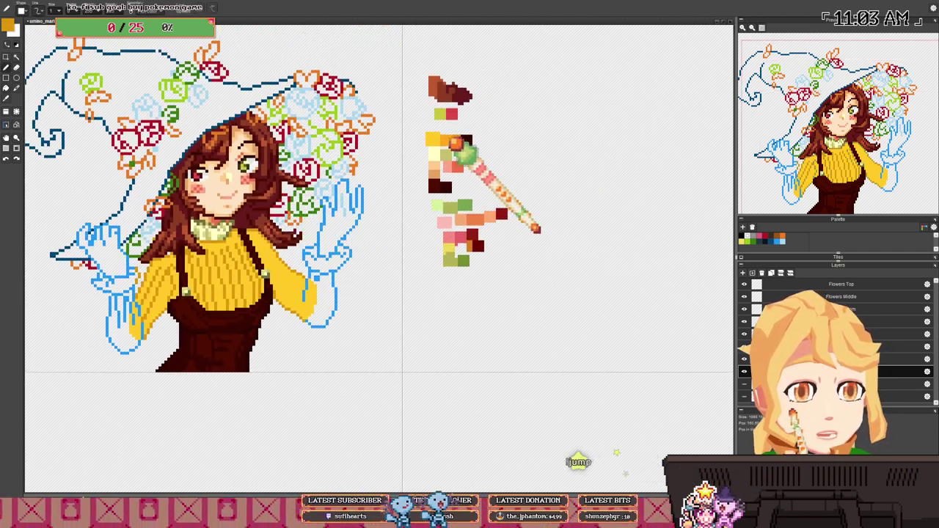
scroll(165, 339, down, 1)
scroll(220, 315, up, 3)
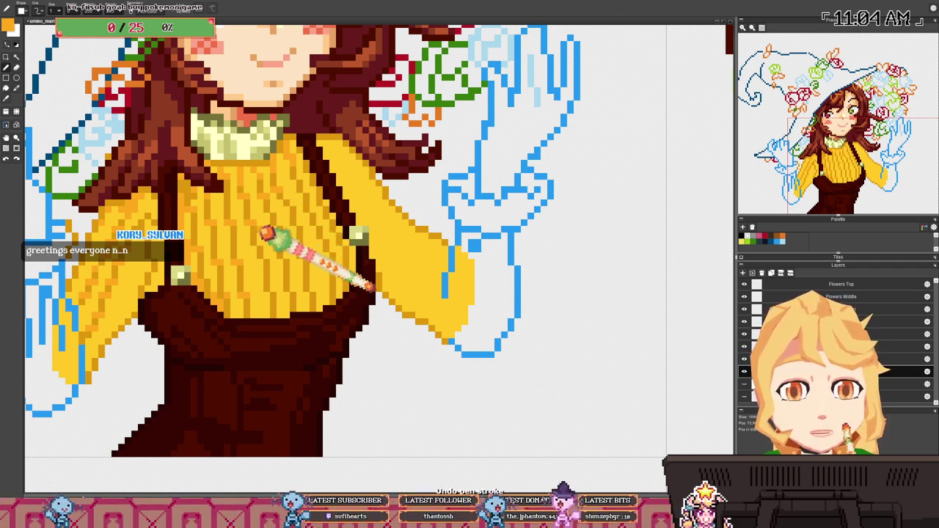
scroll(266, 234, down, 2)
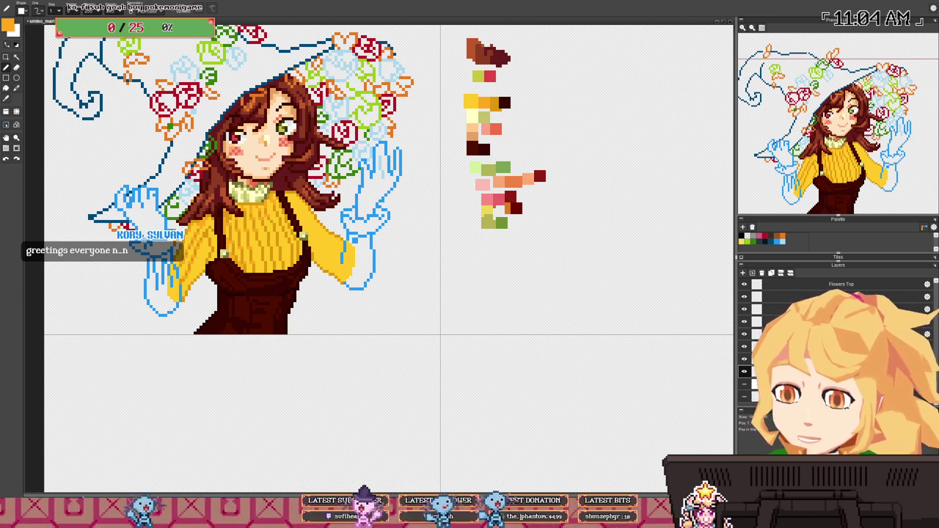
drag(408, 179, 403, 160)
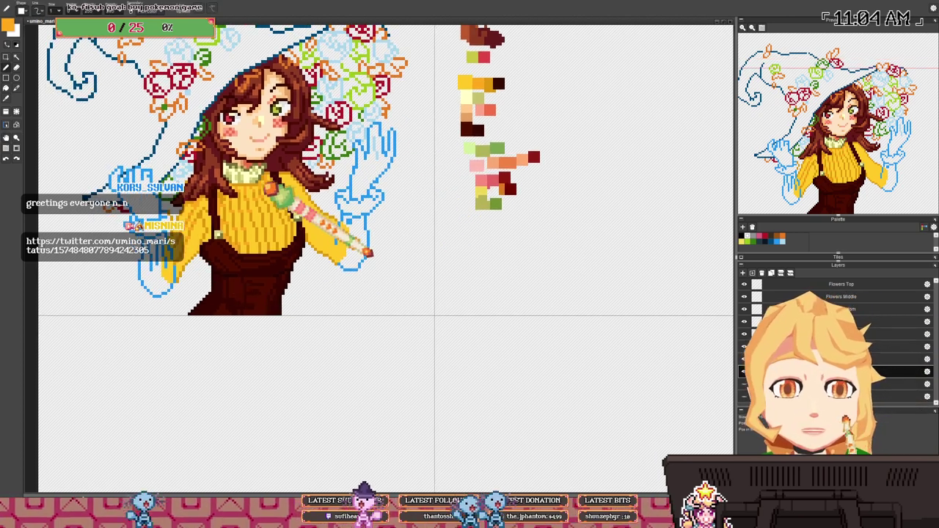
- Extend the orange-yellow rib shading down the shirt front and along its lower edge above the overalls
scroll(369, 253, up, 4)
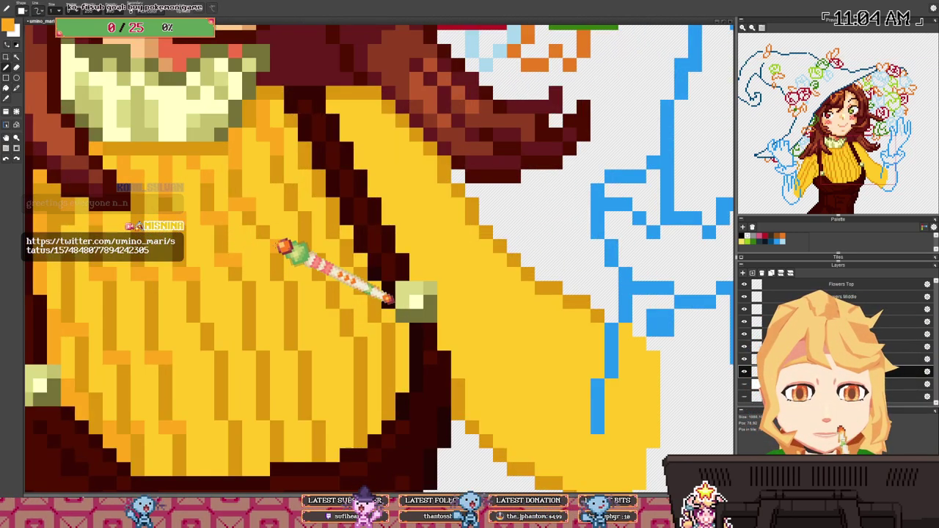
scroll(279, 260, down, 4)
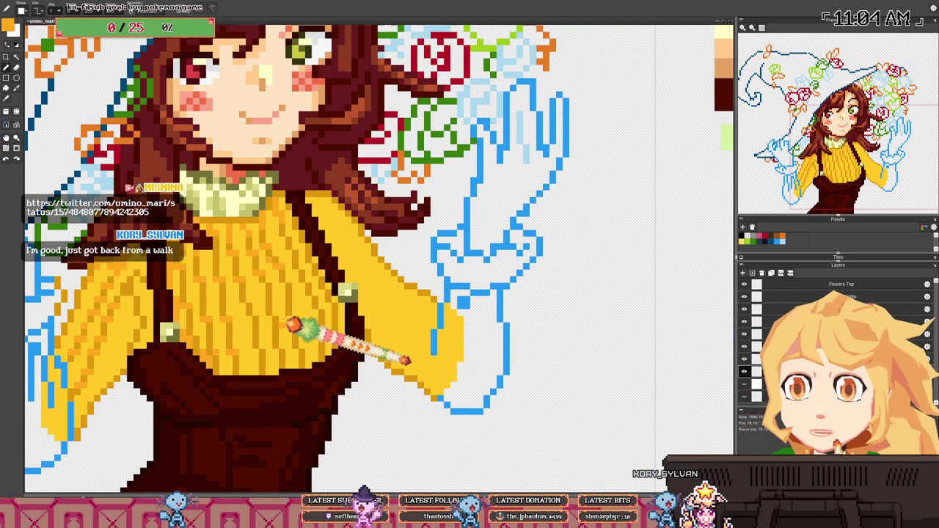
scroll(292, 322, up, 3)
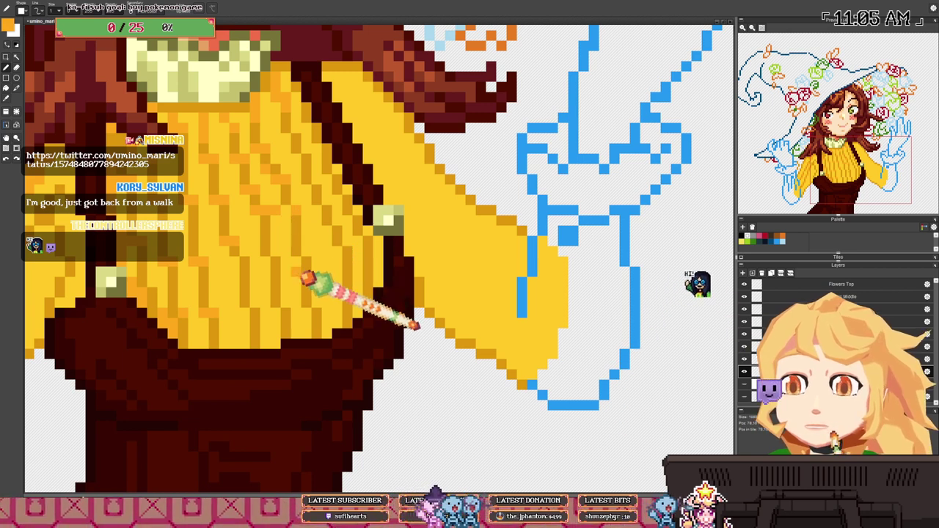
drag(417, 330, 402, 303)
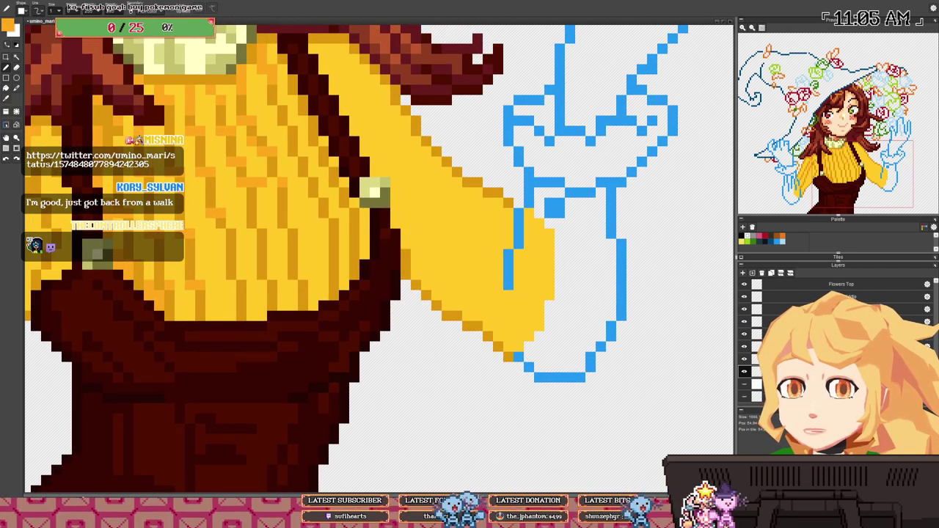
drag(597, 270, 591, 259)
right_click(261, 179)
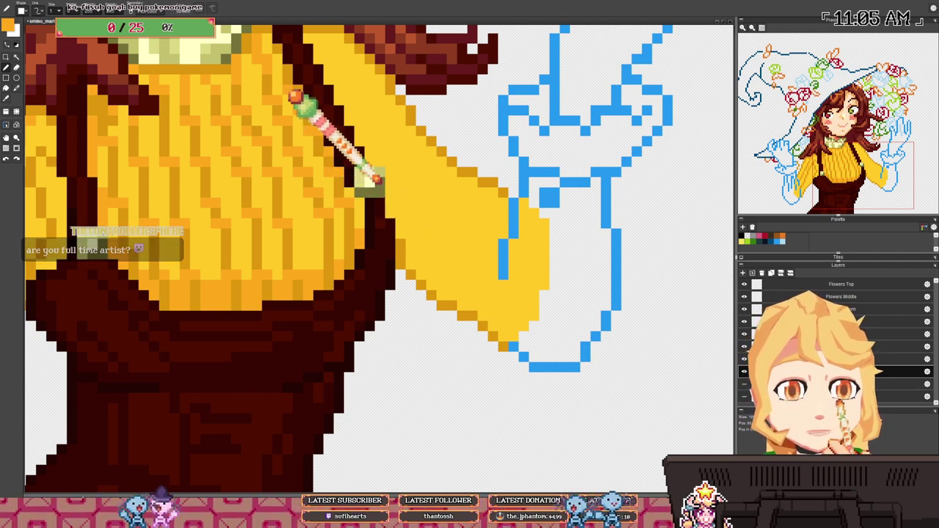
scroll(374, 176, down, 3)
scroll(374, 173, up, 4)
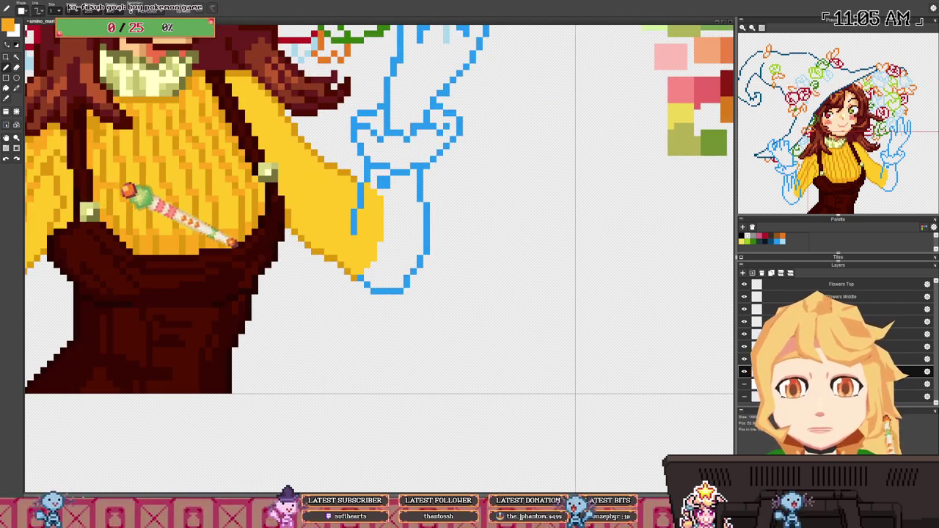
- Shade the inner side, ribs and forearm end of the sleeve on the hat-tip side with the orange-yellow
drag(129, 187, 272, 182)
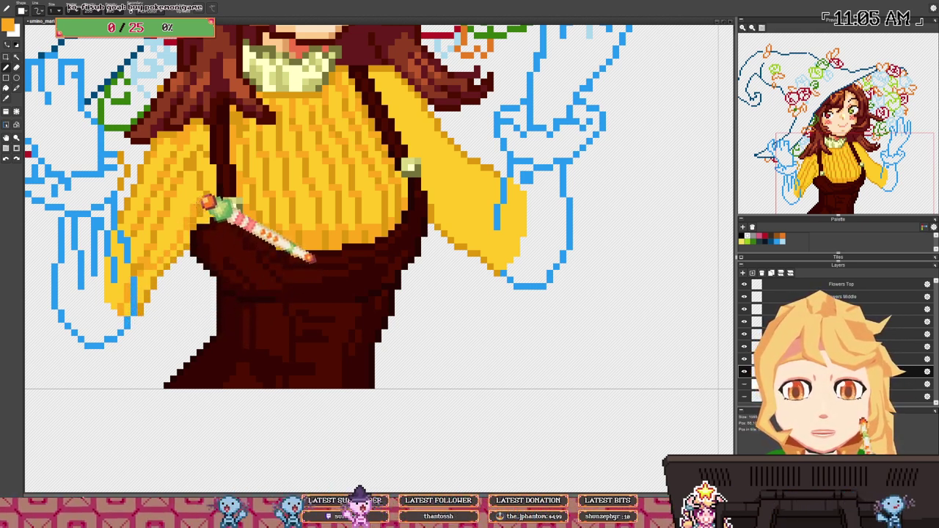
click(156, 280)
key(ctrl+z)
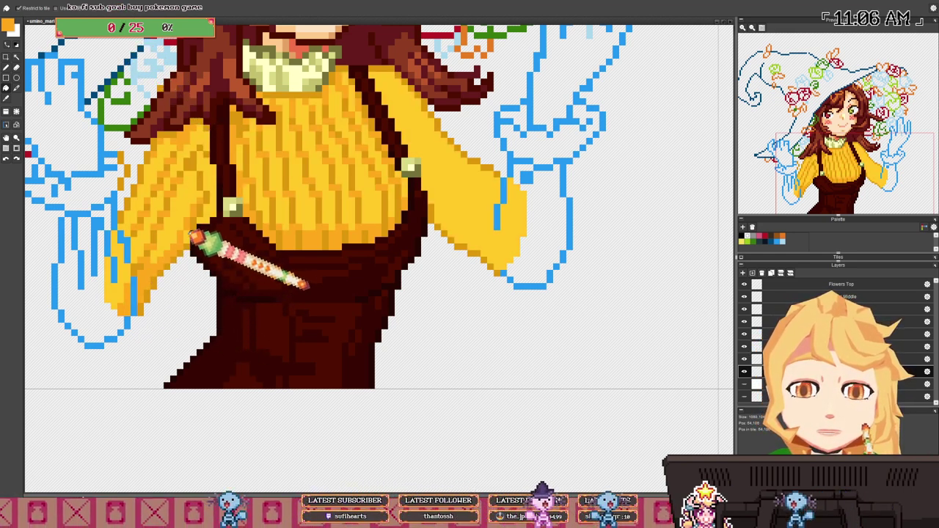
key(b)
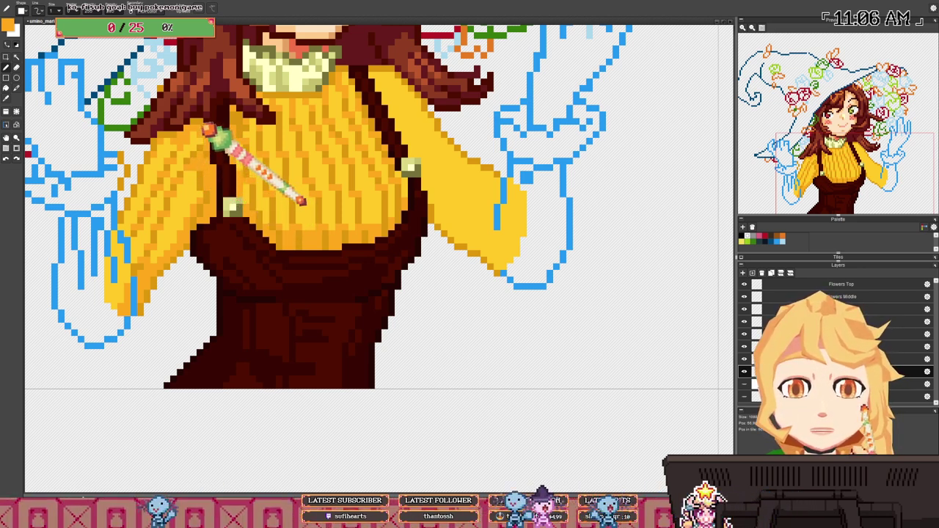
scroll(304, 205, down, 5)
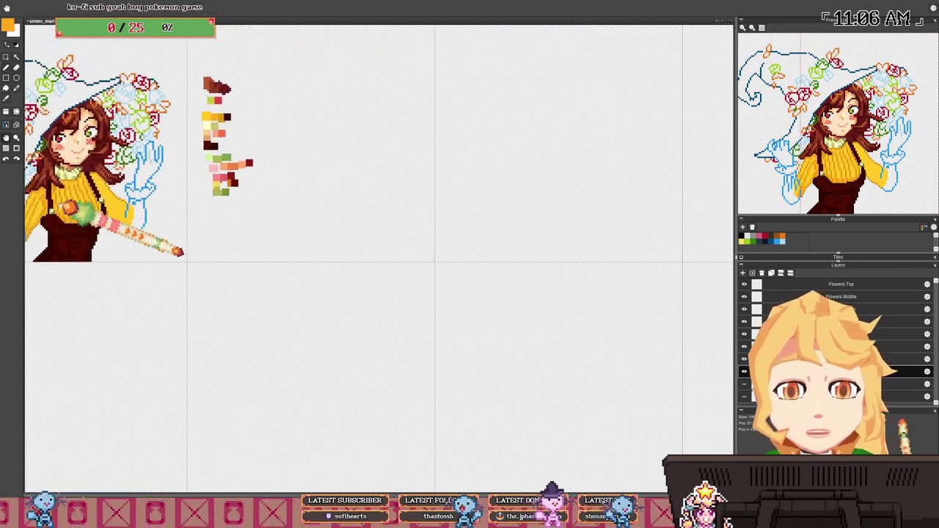
drag(104, 217, 197, 219)
scroll(112, 240, up, 4)
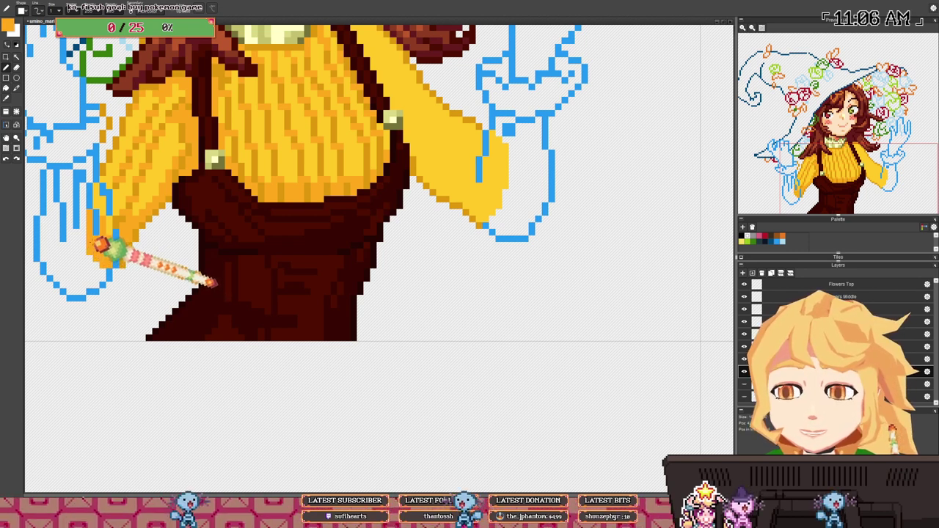
- Sample the dark gold and draw lengthwise rib lines along the plain sleeve of the raised waving arm
scroll(96, 239, down, 2)
drag(405, 193, 386, 223)
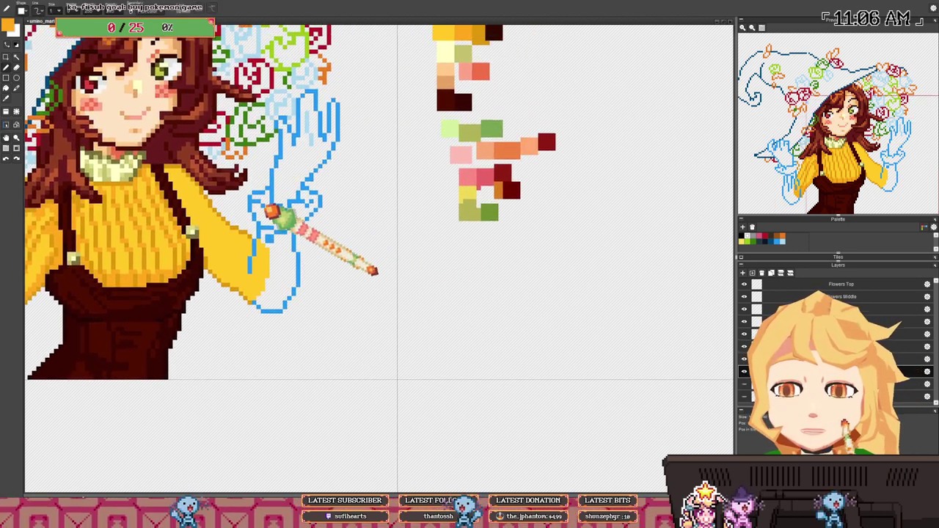
drag(214, 203, 221, 242)
scroll(180, 235, up, 2)
right_click(170, 239)
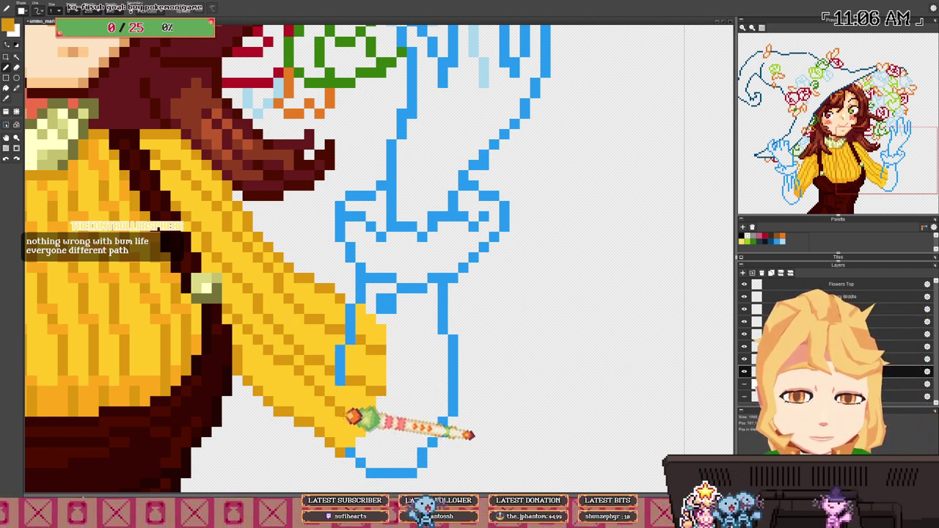
scroll(371, 428, down, 4)
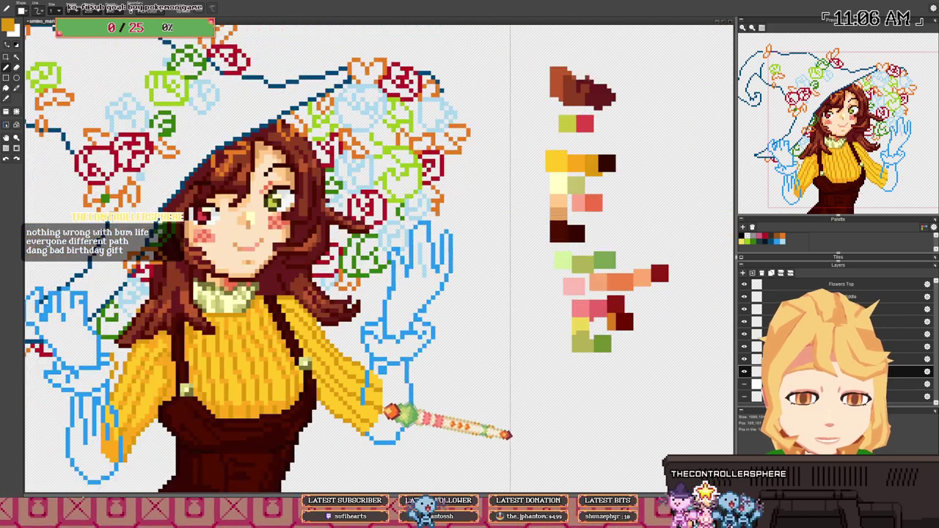
scroll(337, 378, up, 3)
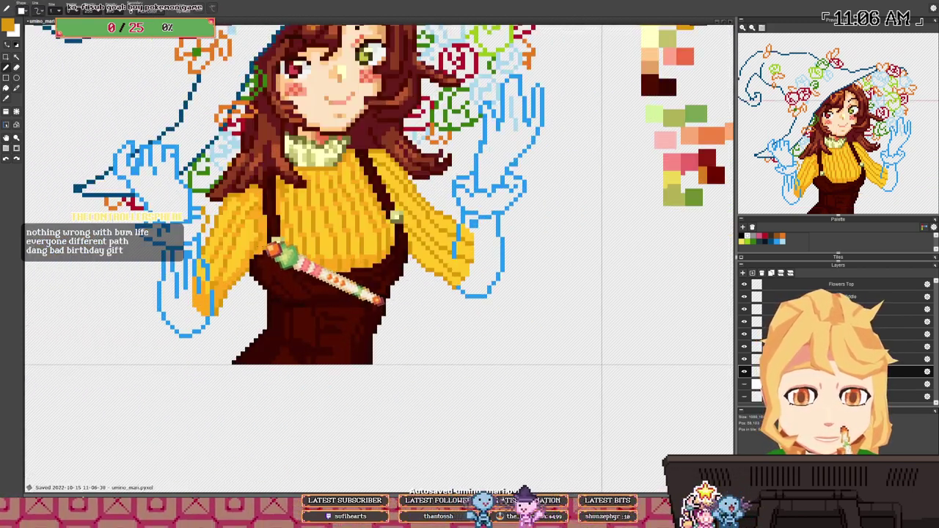
- Shade the underside and forearm end of the waving arm's sleeve with the orange-yellow
scroll(374, 299, up, 4)
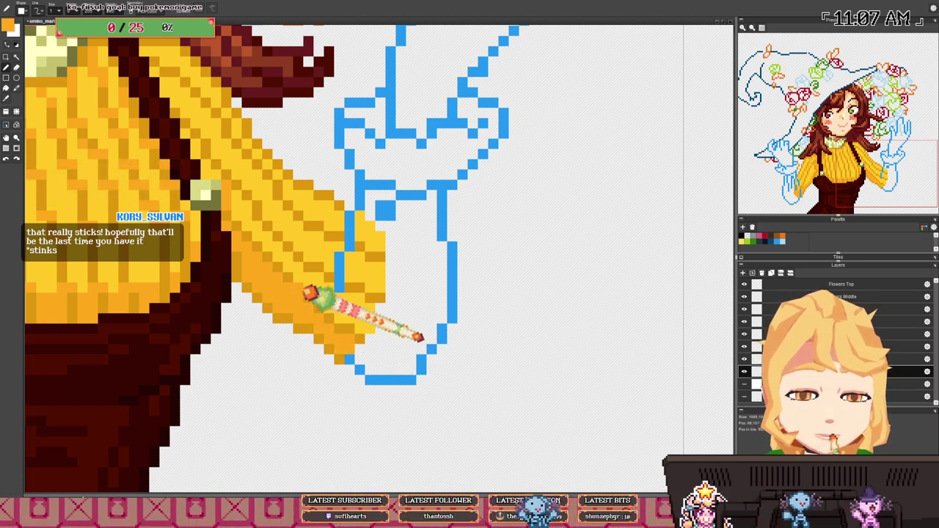
drag(254, 225, 286, 334)
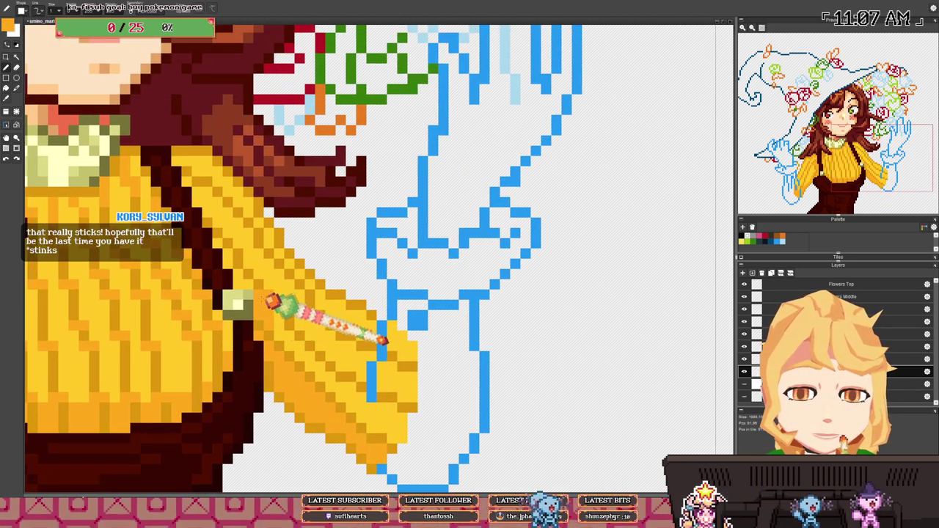
key(ctrl+z)
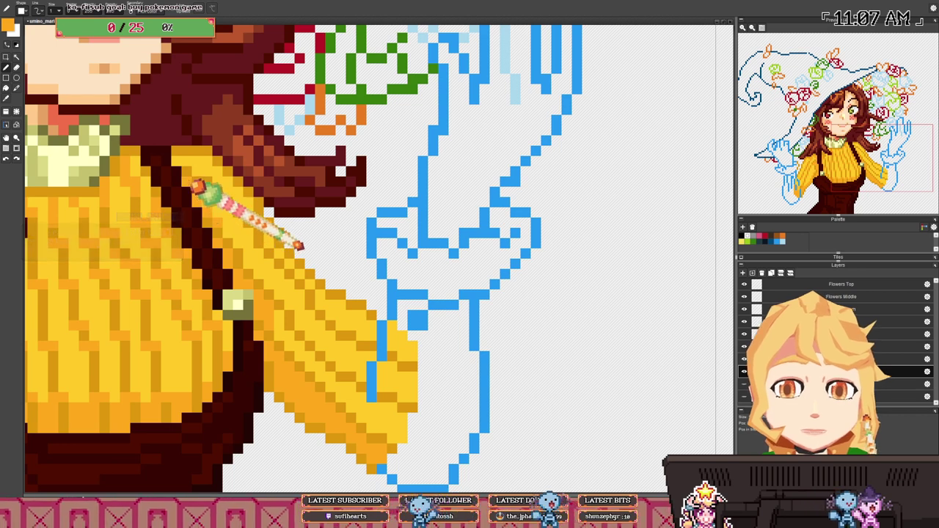
drag(377, 336, 272, 272)
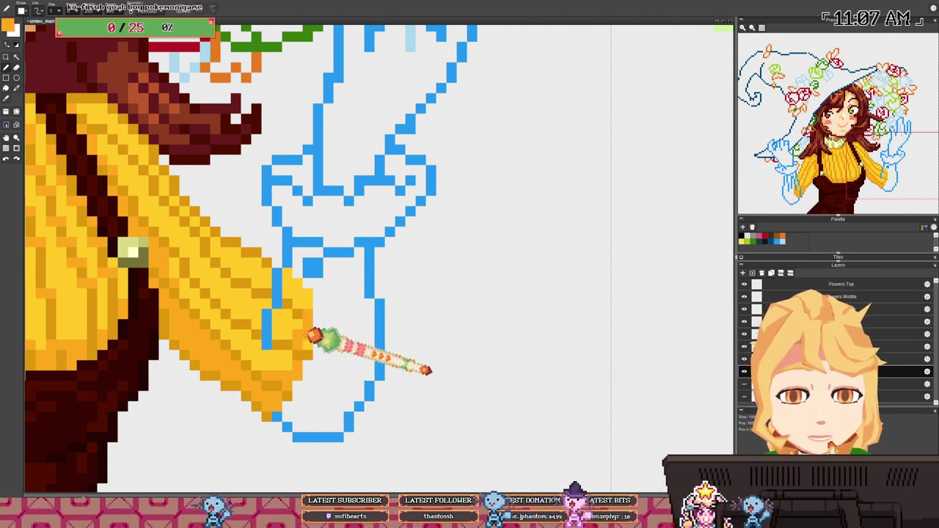
key(ctrl+z)
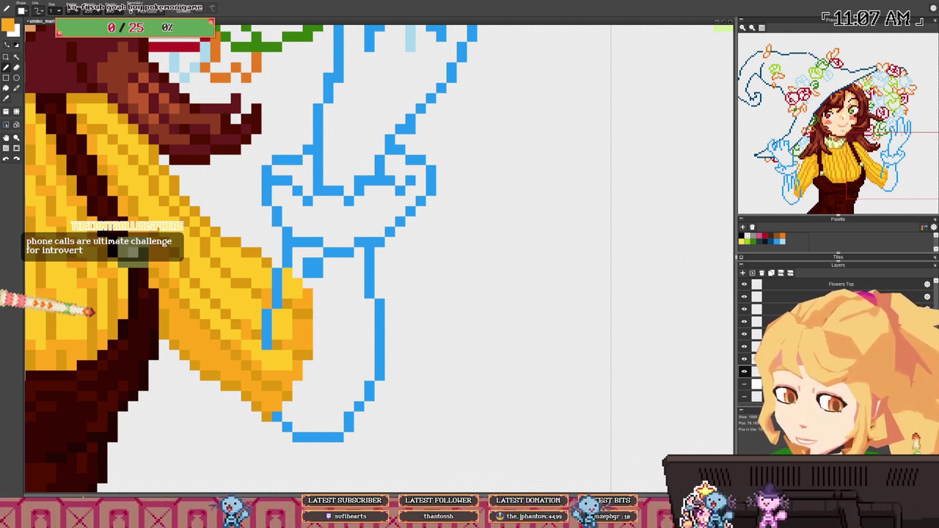
- Add orange-yellow shading to the shoulder, upper ribs and elbow of the waving arm's sleeve
scroll(495, 345, up, 1)
scroll(359, 352, up, 1)
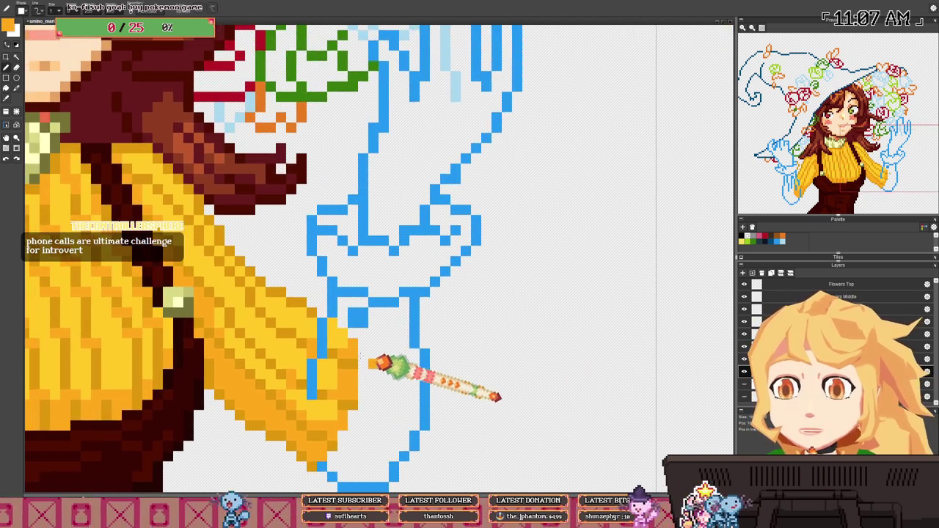
scroll(368, 361, up, 1)
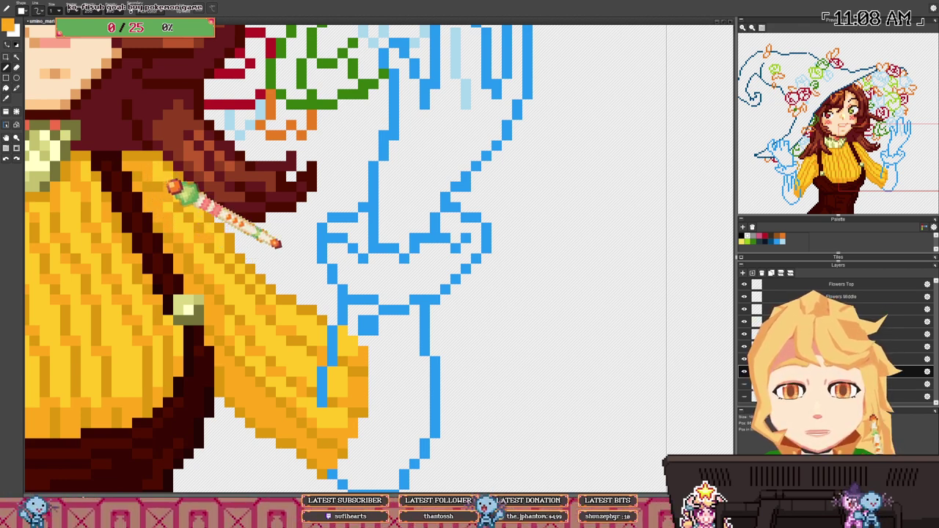
key(space)
drag(427, 361, 364, 323)
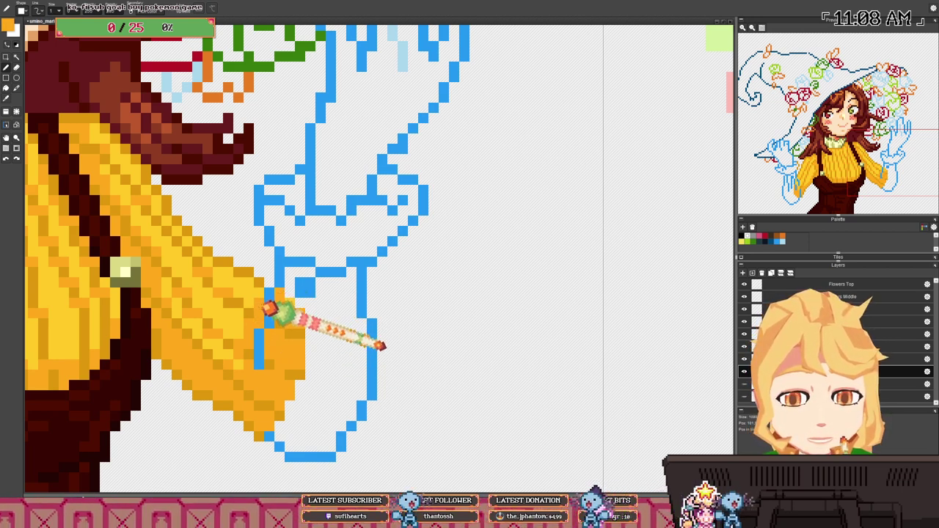
- Examine the shaded shirt at full-figure view, briefly hiding the sketch layer of the hand on the hat-tip side
scroll(316, 330, down, 3)
scroll(385, 393, down, 2)
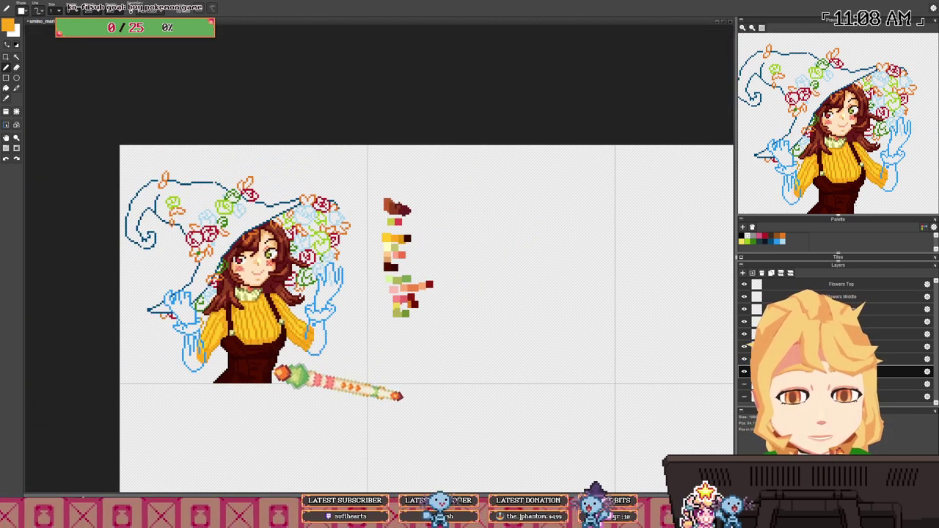
drag(294, 328, 288, 300)
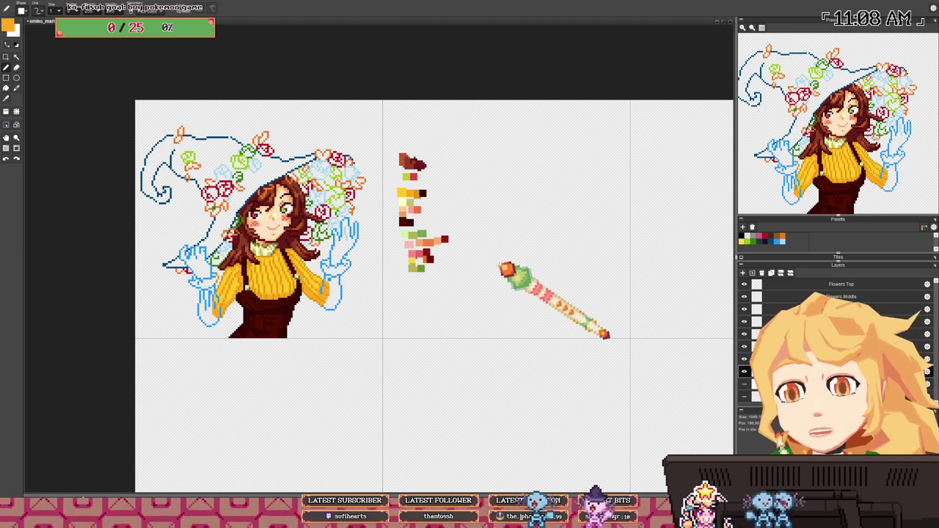
drag(500, 264, 495, 256)
scroll(297, 258, up, 1)
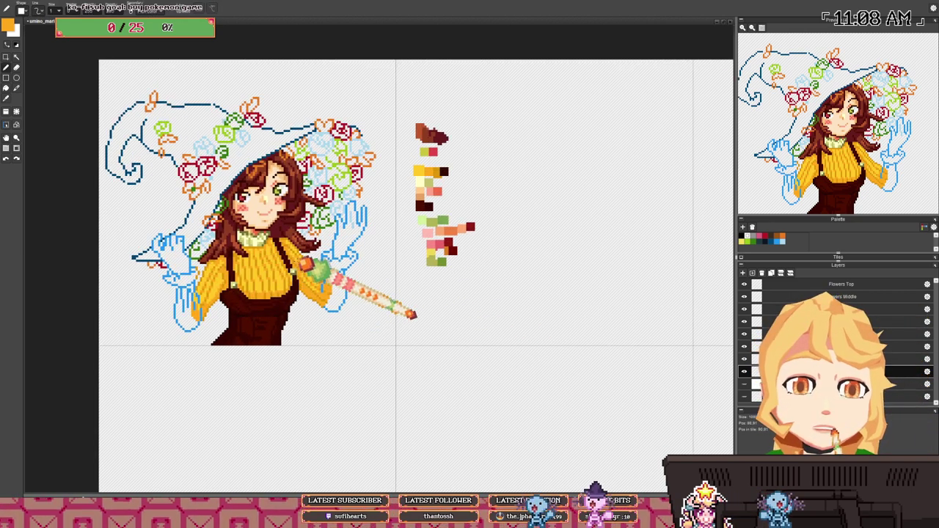
scroll(310, 317, up, 1)
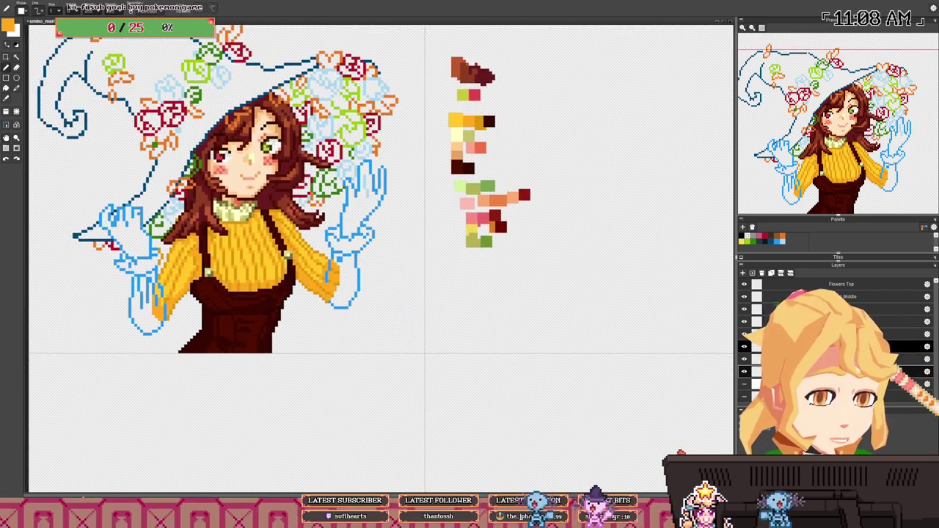
click(743, 346)
click(743, 346)
drag(193, 273, 284, 266)
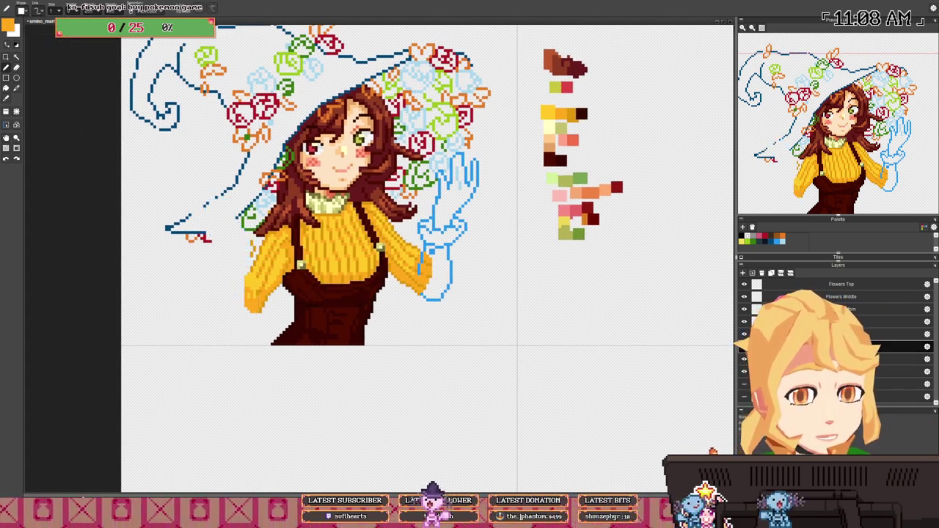
- Select and delete the stray dark gold pixels outside the sleeve on the hat-tip side
scroll(268, 267, up, 3)
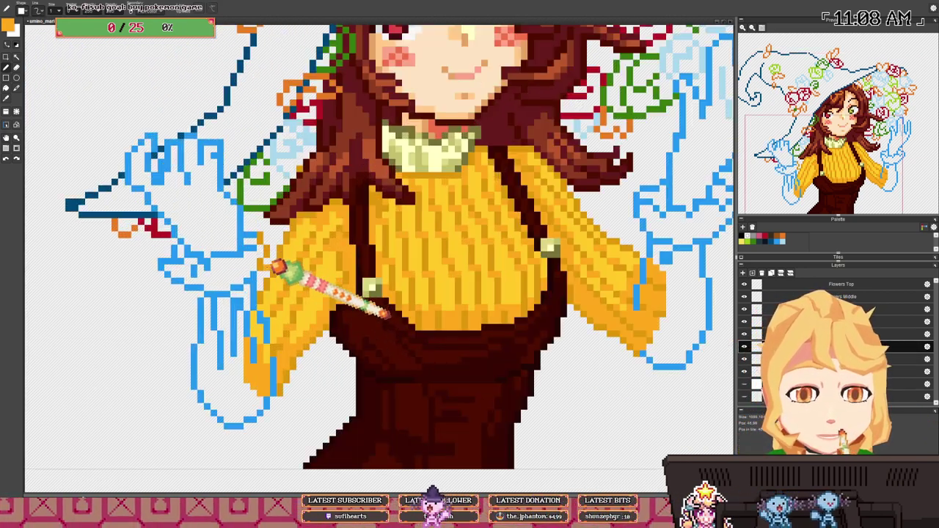
click(6, 57)
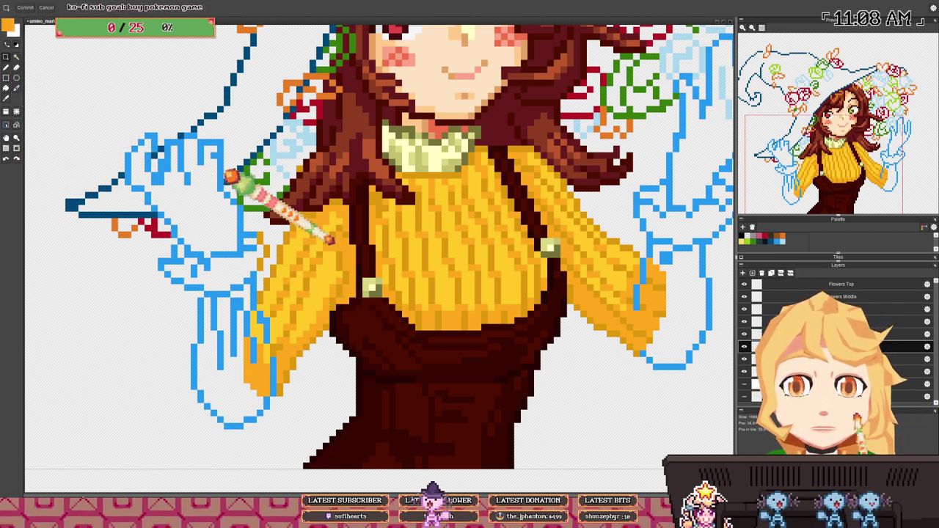
drag(258, 229, 270, 276)
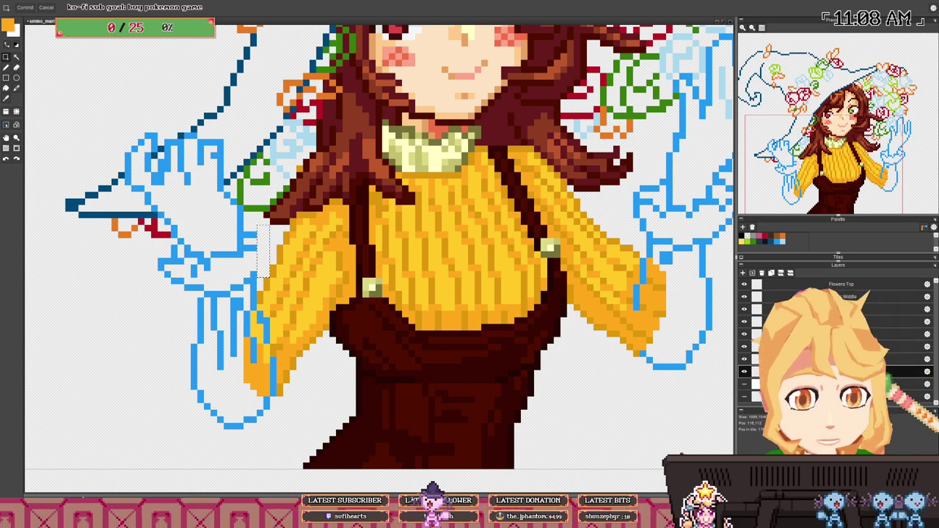
- Outline the curved cuff at the wrist of the hat-tip hand in dark olive and clean up its edge
scroll(264, 270, down, 3)
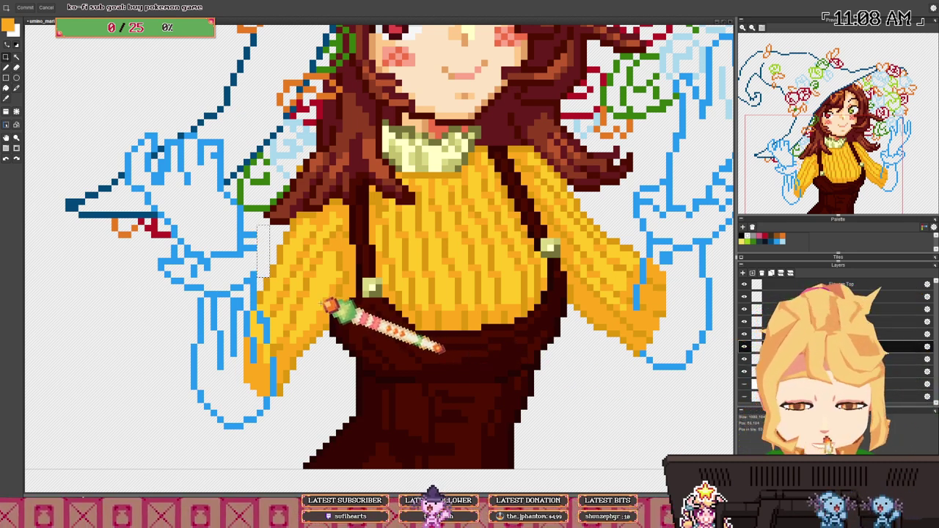
scroll(264, 270, up, 3)
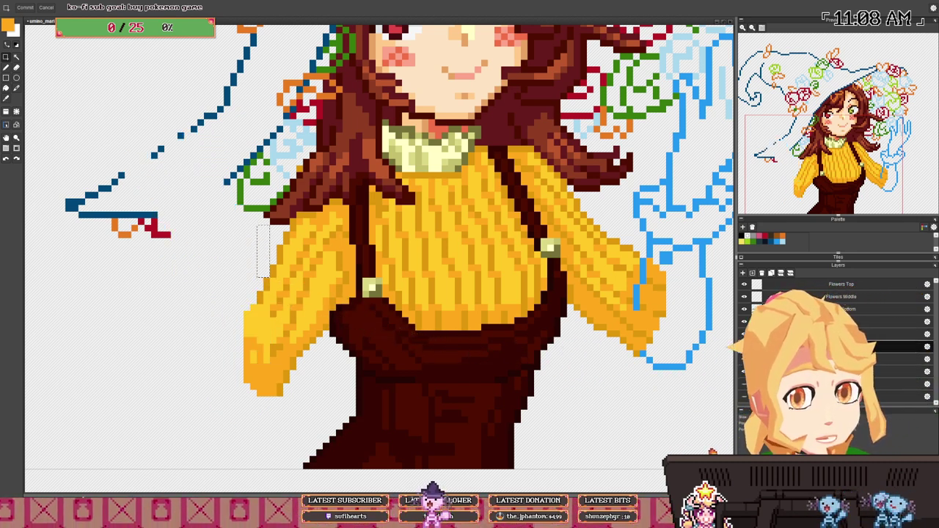
scroll(413, 300, down, 3)
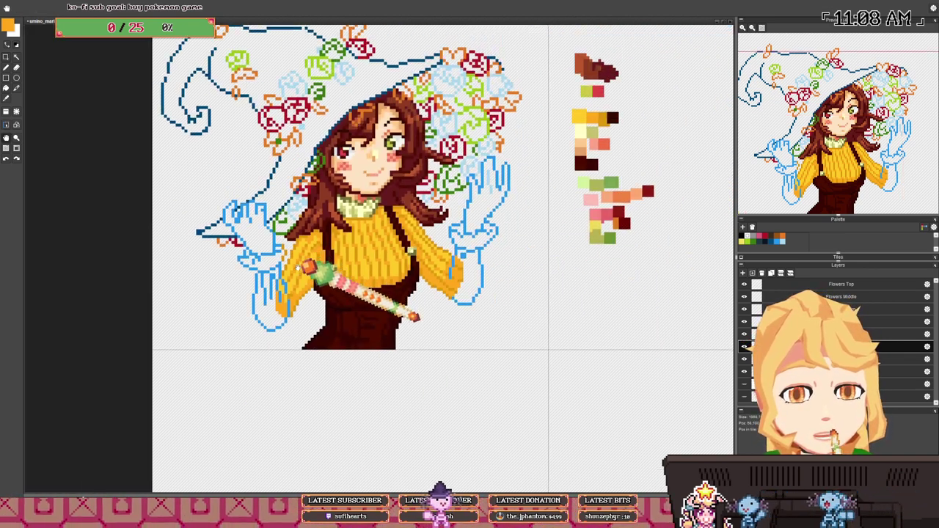
scroll(413, 300, up, 4)
scroll(451, 290, down, 3)
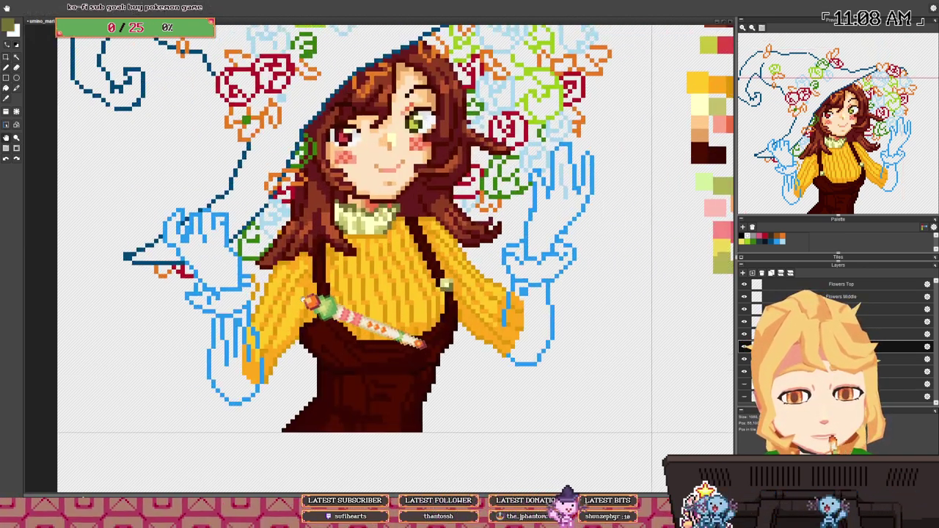
scroll(352, 323, up, 4)
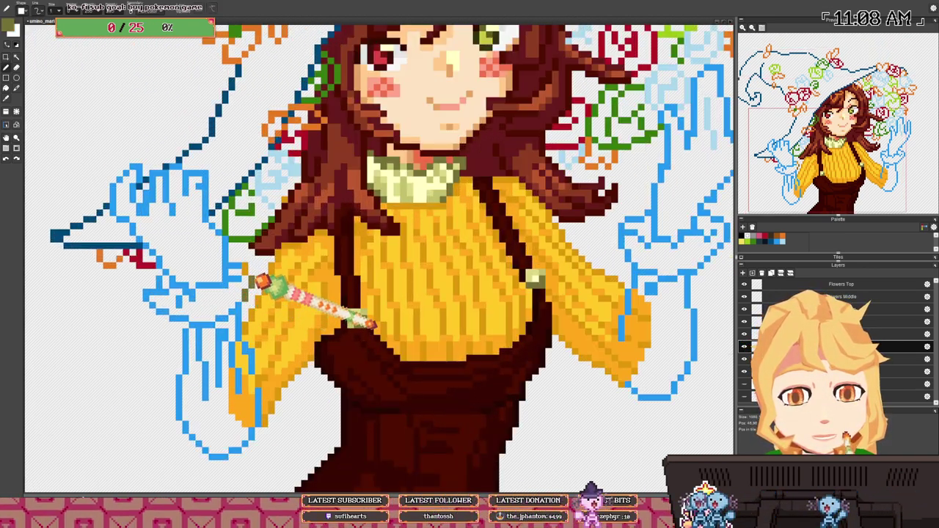
mouse_move(255, 281)
mouse_down()
mouse_move(251, 269)
mouse_move(195, 285)
mouse_move(236, 285)
mouse_move(226, 283)
mouse_up()
key(ctrl+z)
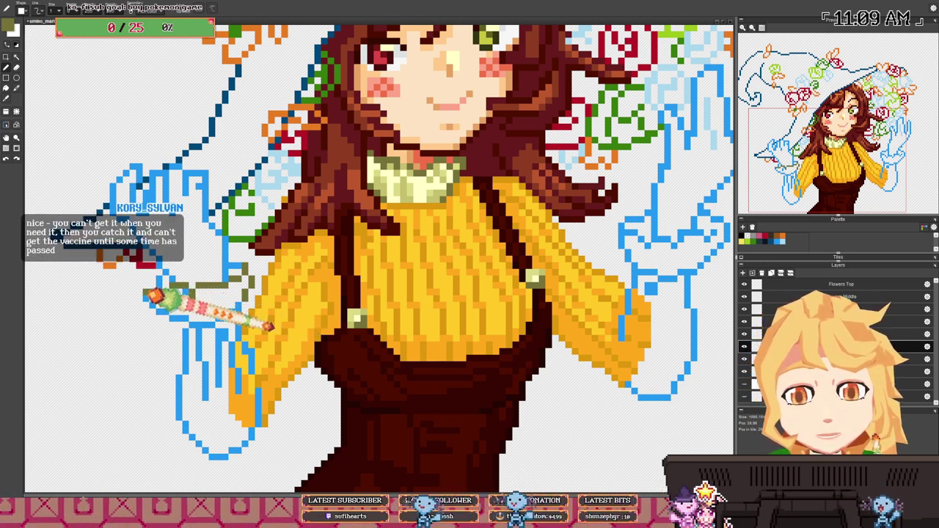
drag(147, 293, 179, 321)
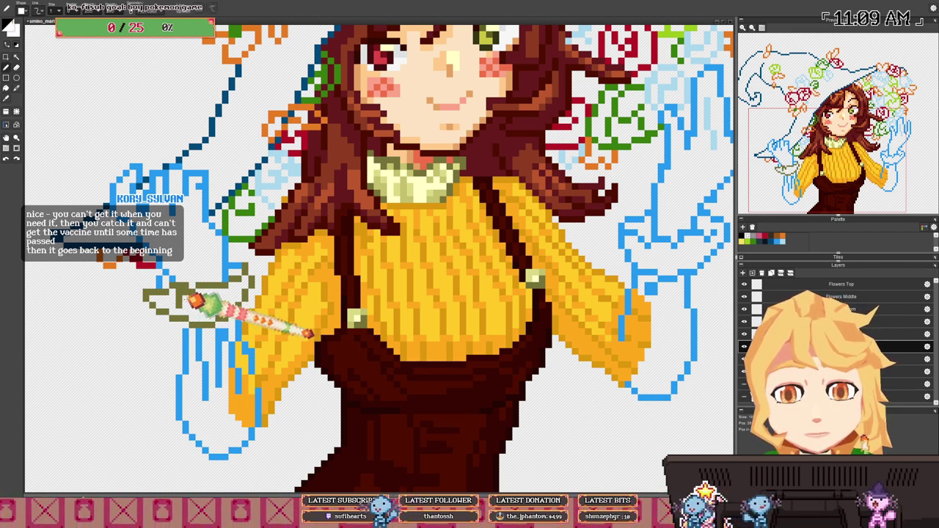
right_click(187, 299)
key(e)
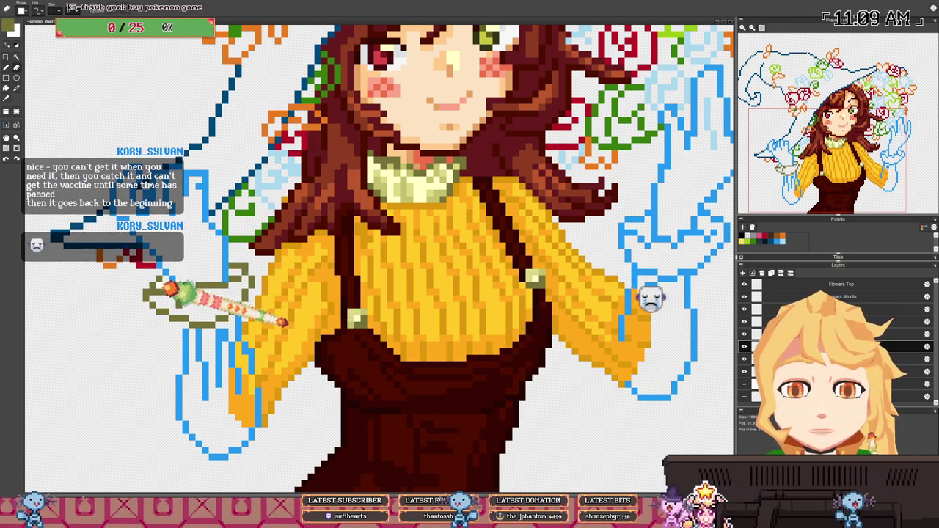
- Draw rib lines inside the hat-tip hand's cuff with the light olive shade sampled from the collar
scroll(272, 273, down, 2)
scroll(513, 242, up, 1)
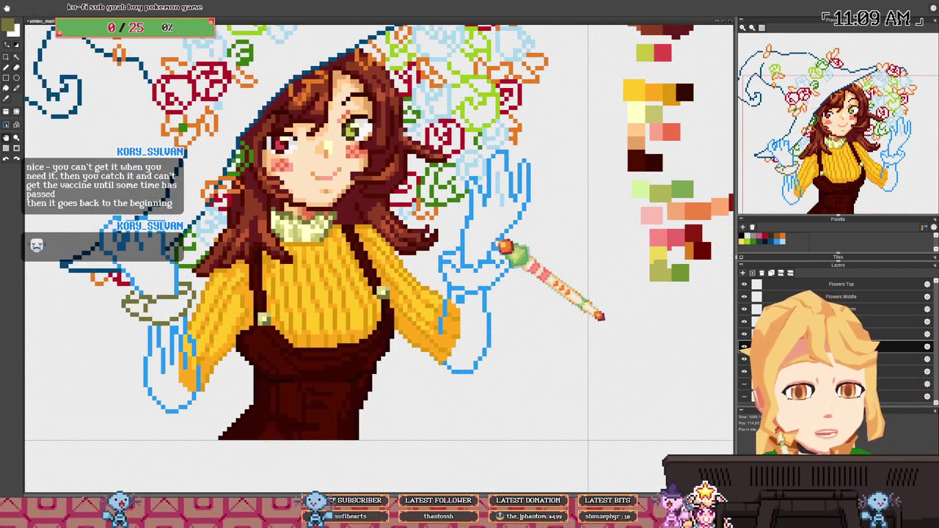
scroll(344, 264, up, 1)
right_click(302, 240)
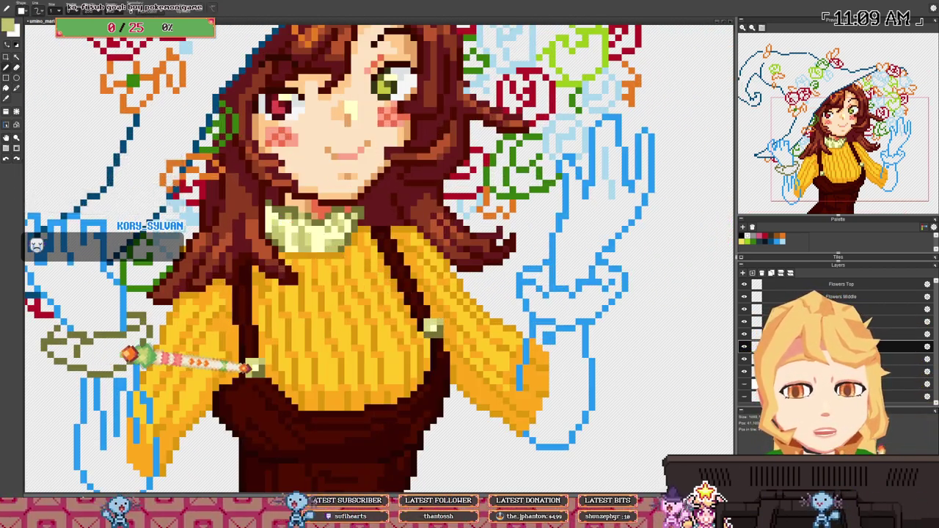
drag(130, 357, 181, 331)
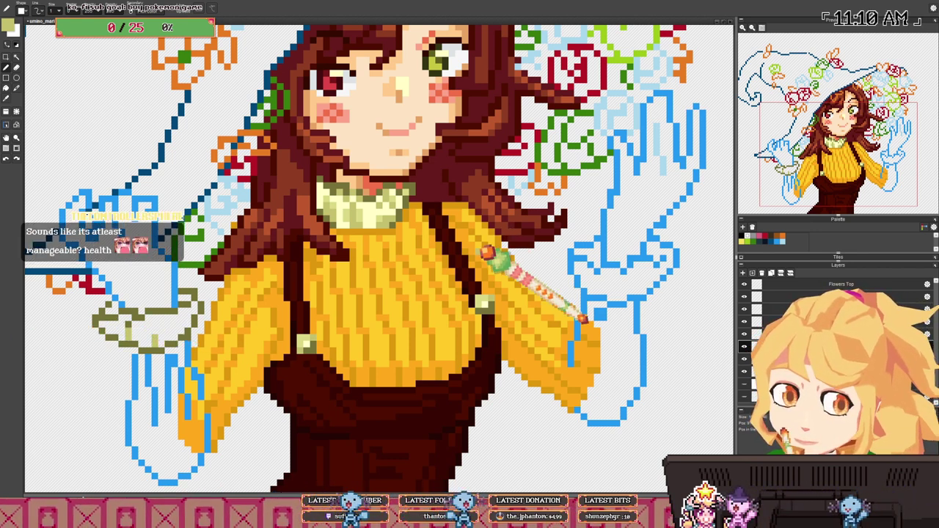
- Color the hat-tip hand's cuff with pale cream ribs and refine its olive shading and edges to match the collar
scroll(342, 239, down, 1)
drag(341, 236, 355, 219)
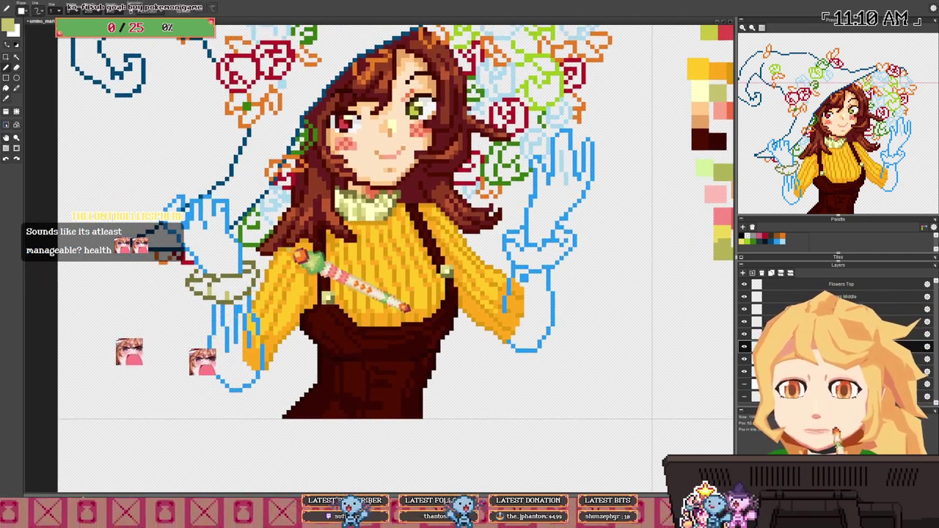
scroll(264, 238, up, 1)
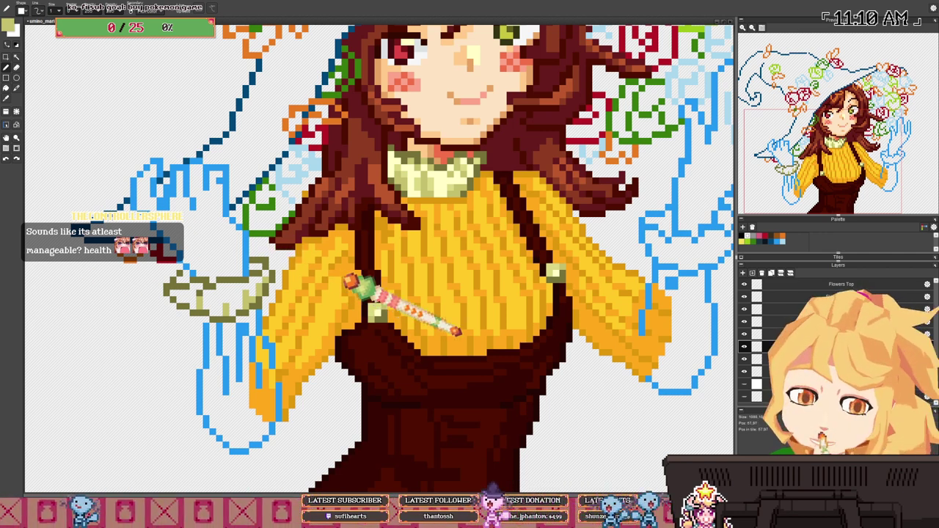
drag(348, 280, 236, 319)
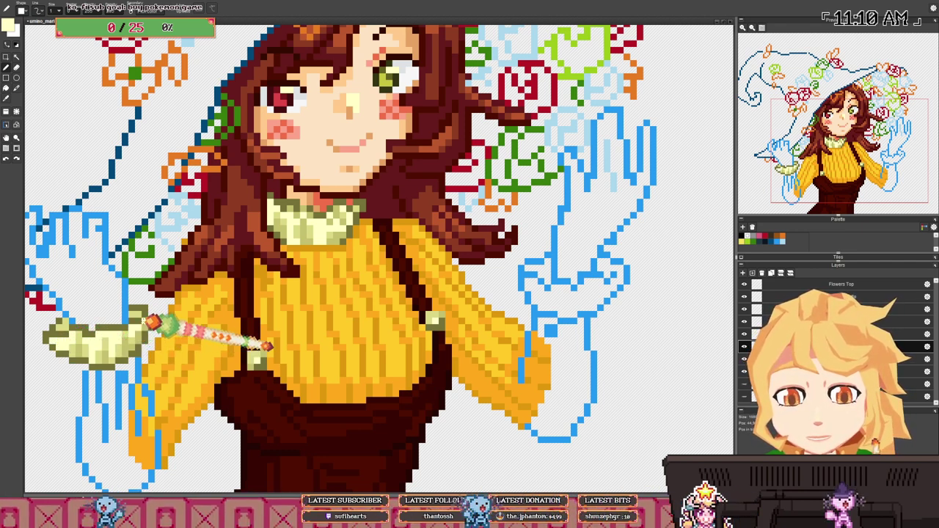
alt+click(324, 217)
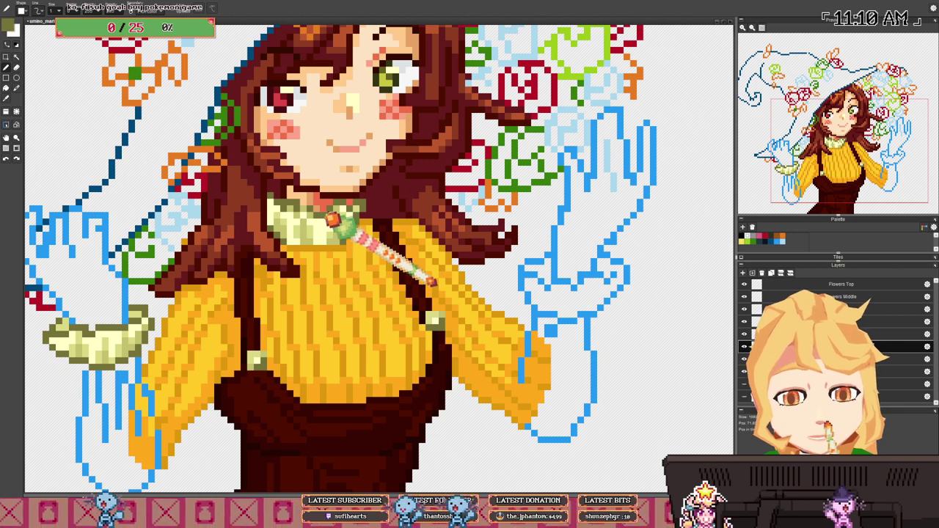
alt+click(95, 320)
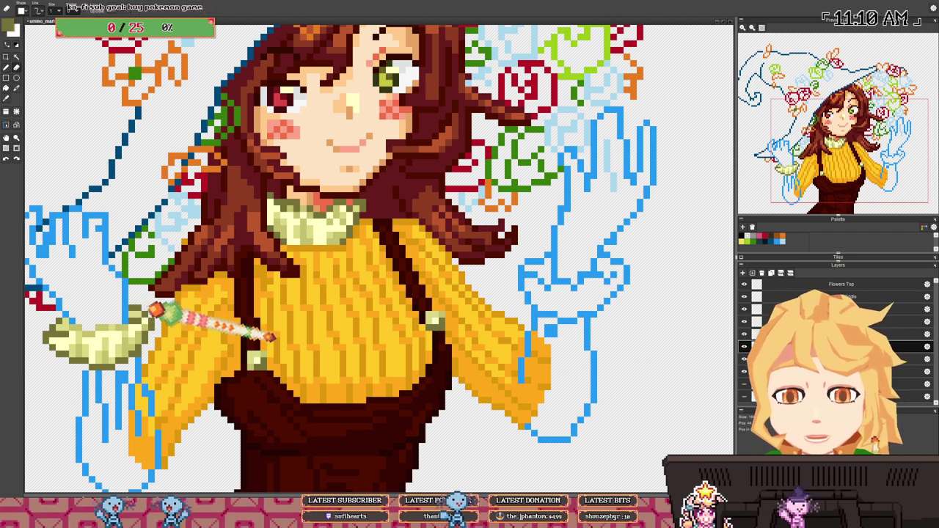
scroll(272, 336, down, 5)
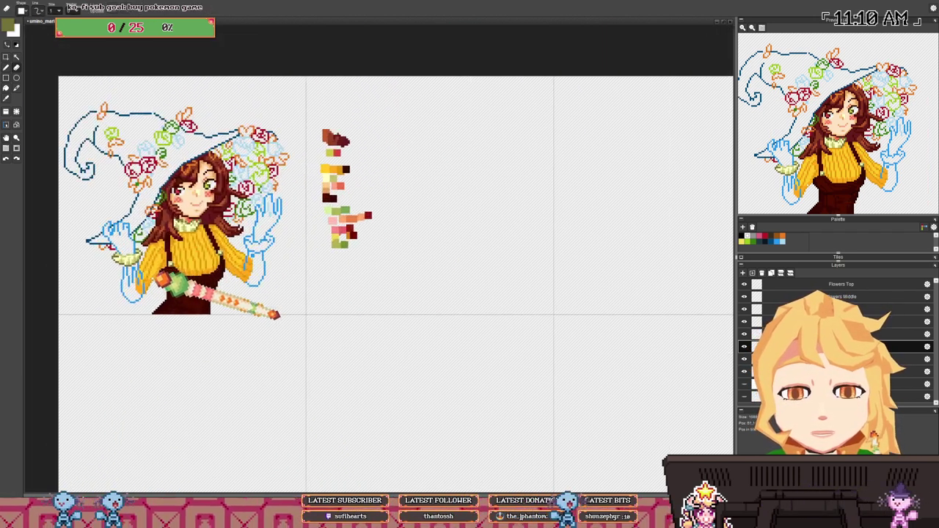
- Trace the bottom curve of the hat-tip arm's forearm sleeve in dark gold over the blue sketch
scroll(143, 277, up, 5)
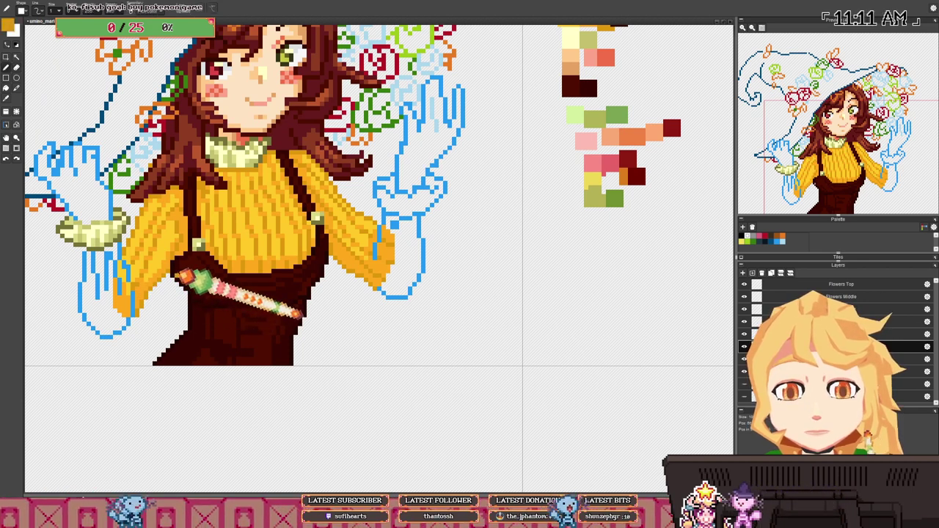
scroll(191, 293, down, 5)
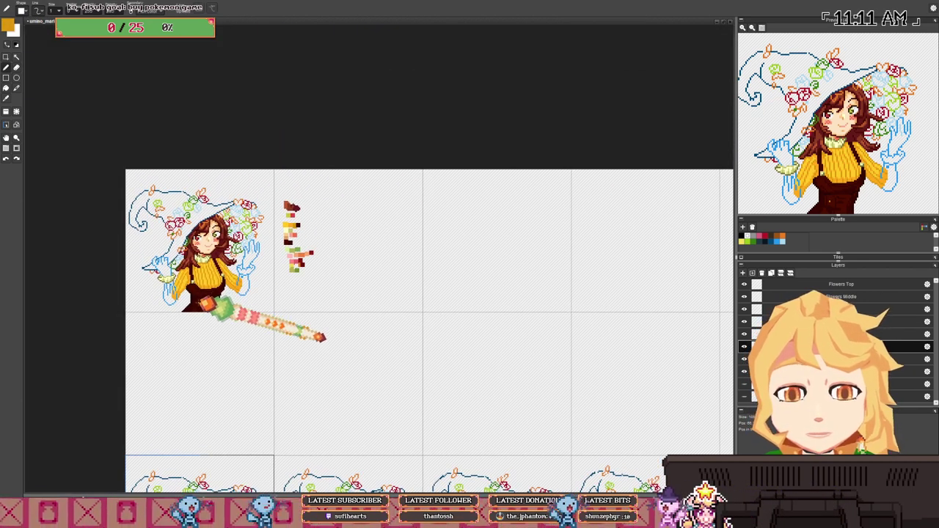
scroll(196, 305, up, 5)
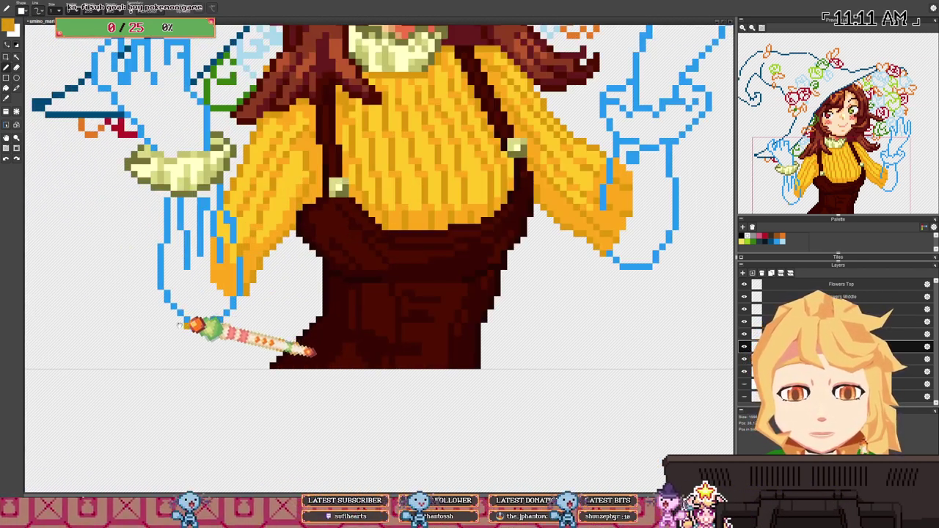
drag(179, 325, 132, 330)
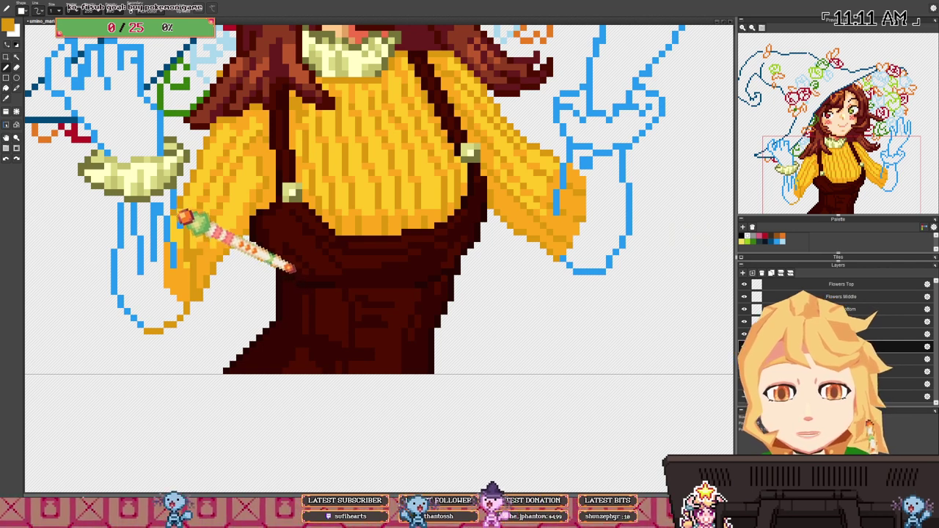
- Mix a darker brownish gold and draw the inner edge of the hat-tip arm's forearm sleeve from cuff to elbow
scroll(183, 217, down, 3)
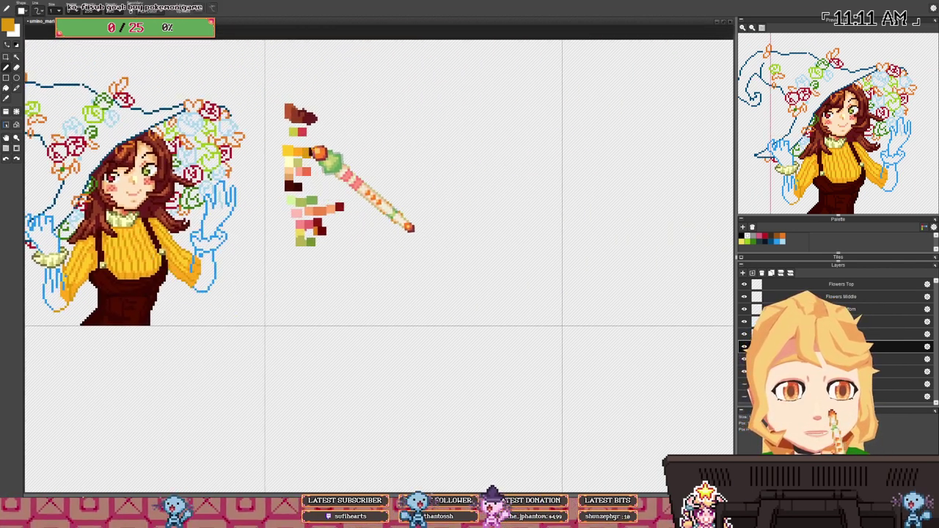
scroll(318, 152, up, 2)
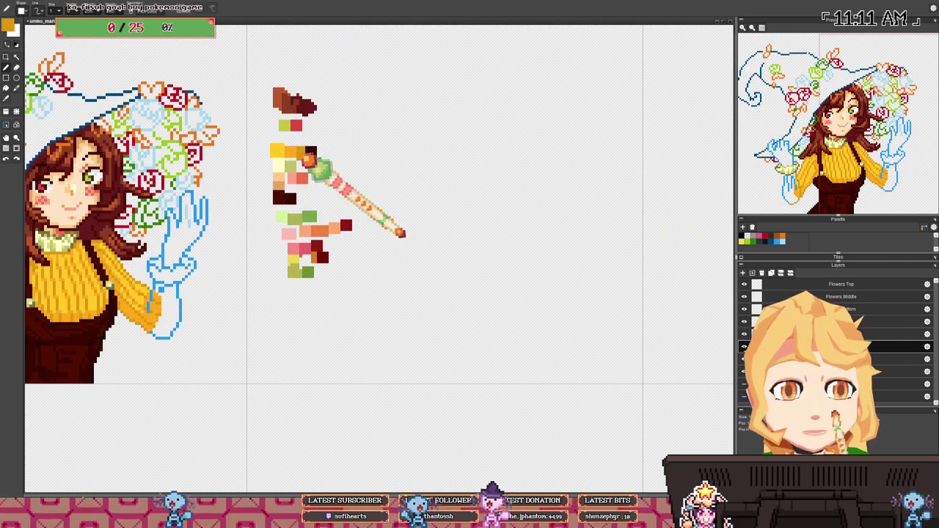
drag(149, 249, 354, 199)
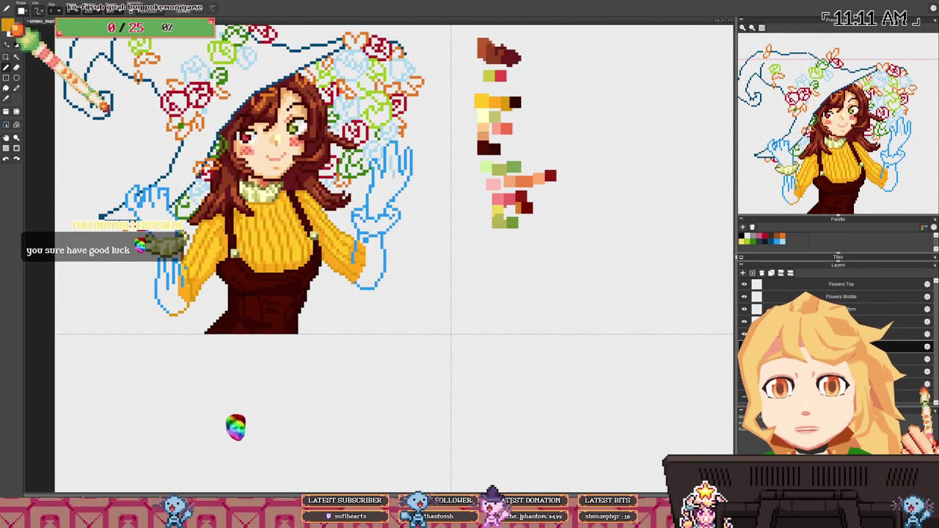
click(12, 27)
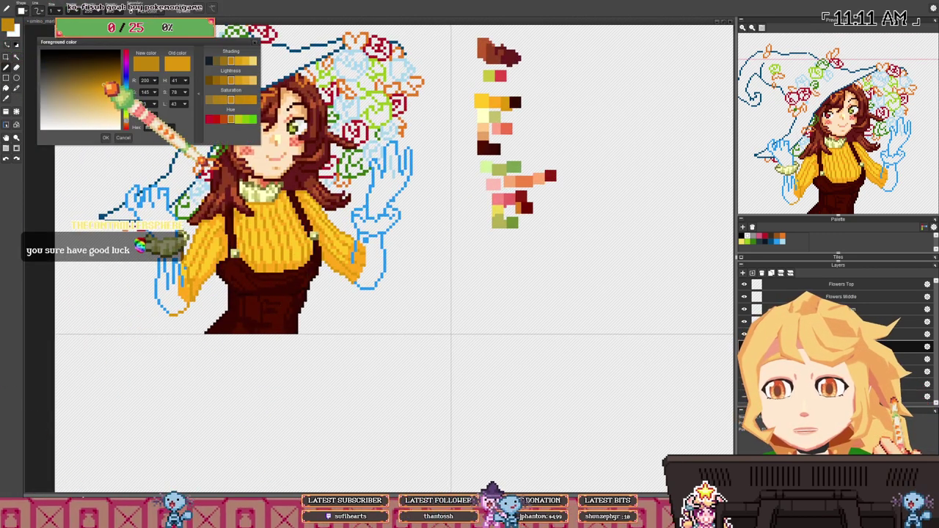
drag(105, 84, 99, 76)
click(106, 137)
drag(299, 388, 311, 377)
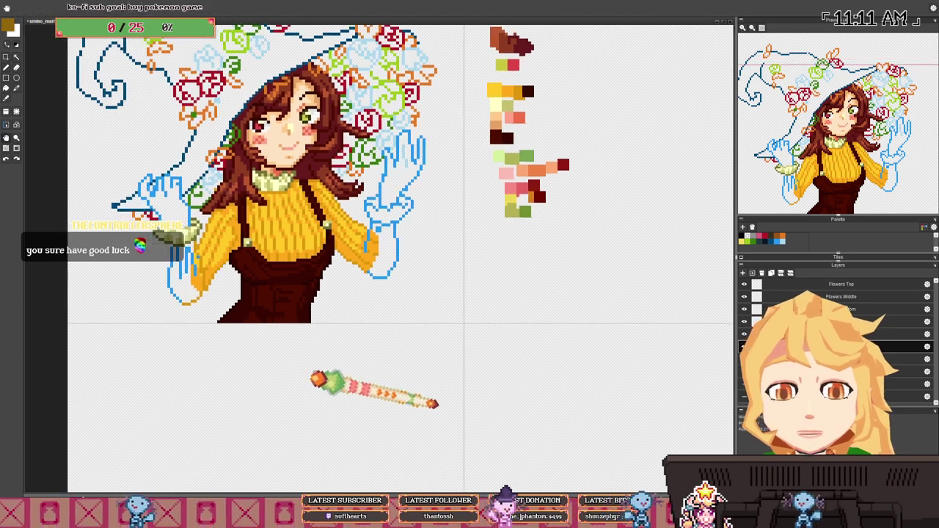
scroll(242, 278, up, 3)
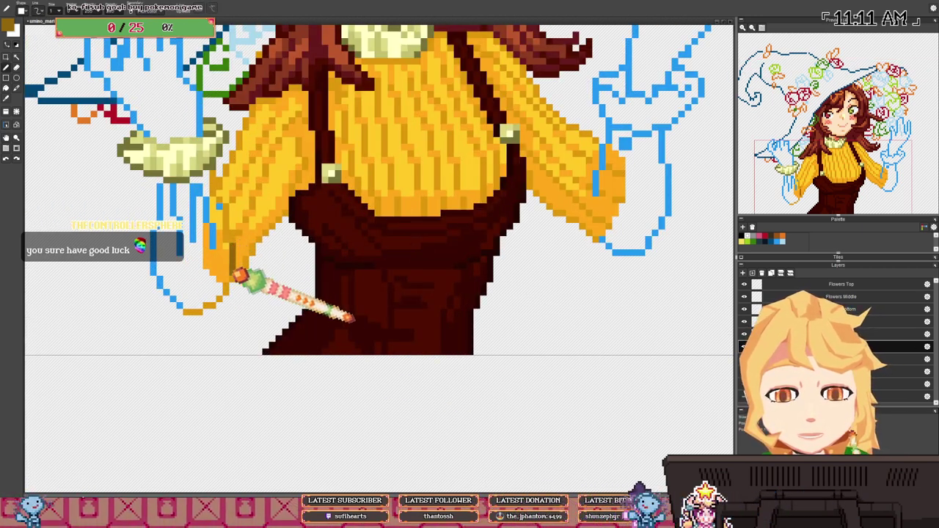
mouse_move(234, 270)
mouse_down()
mouse_move(235, 214)
mouse_move(222, 207)
mouse_move(214, 173)
mouse_up()
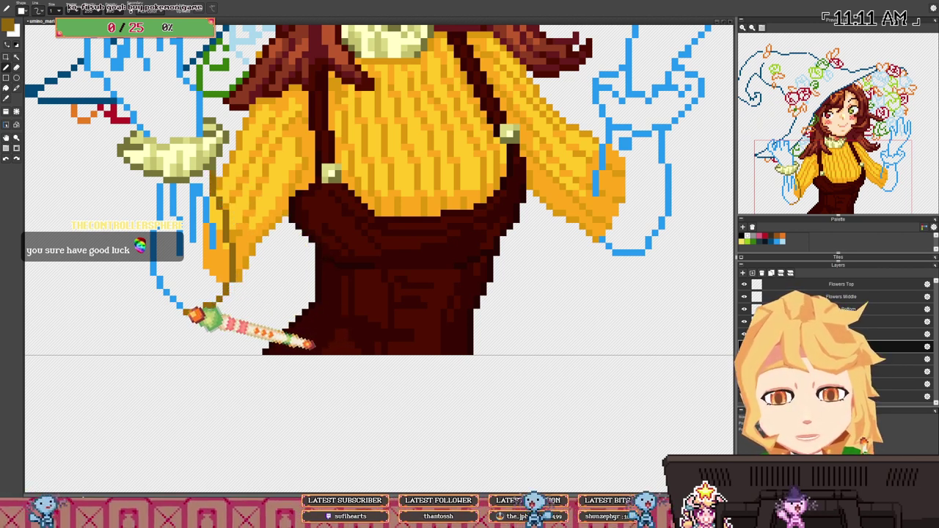
- Outline the forearm sleeve's outer edge and folds in dark gold, and fill the sleeve with the shirt's yellow
mouse_move(194, 313)
mouse_down()
mouse_move(159, 283)
mouse_move(158, 220)
mouse_up()
key(ctrl+z)
drag(161, 224, 159, 184)
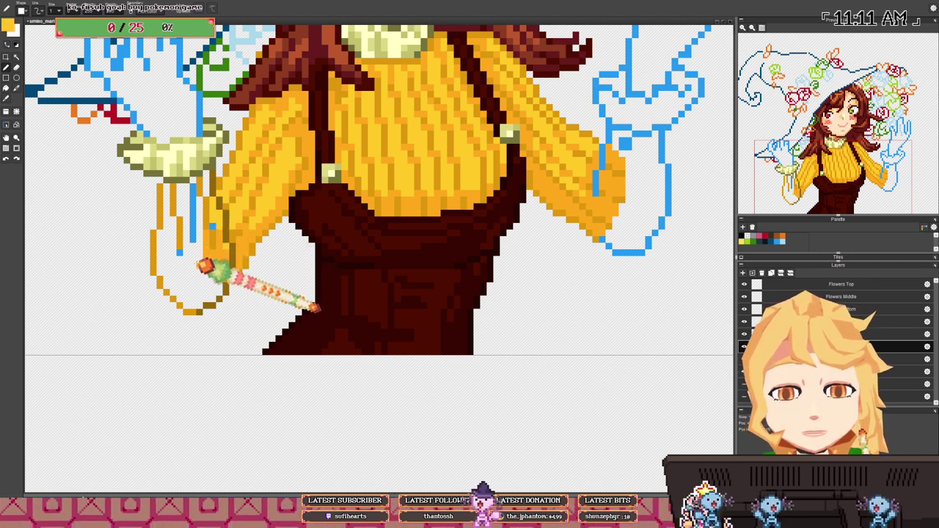
key(f)
click(200, 267)
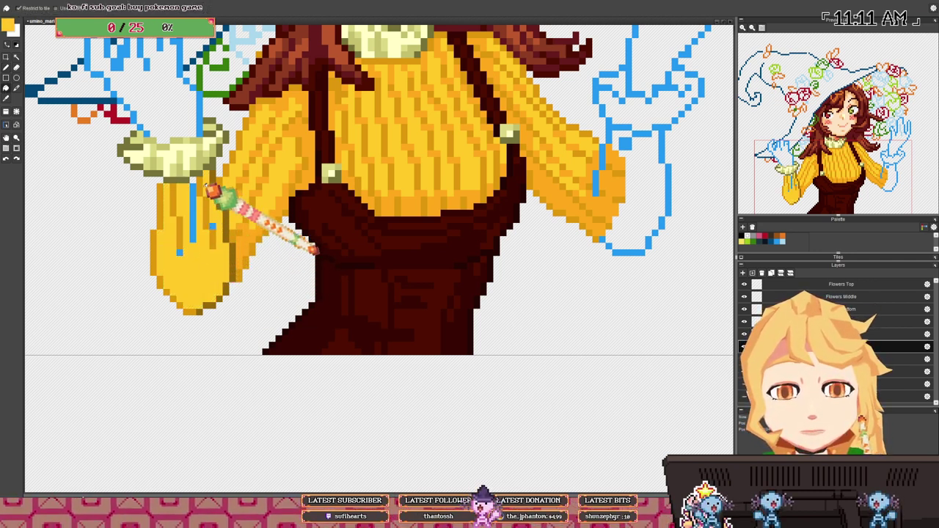
- Shade the hat-tip arm's forearm sleeve with dark gold folds below the cuff and orange-yellow along the elbow end
key(b)
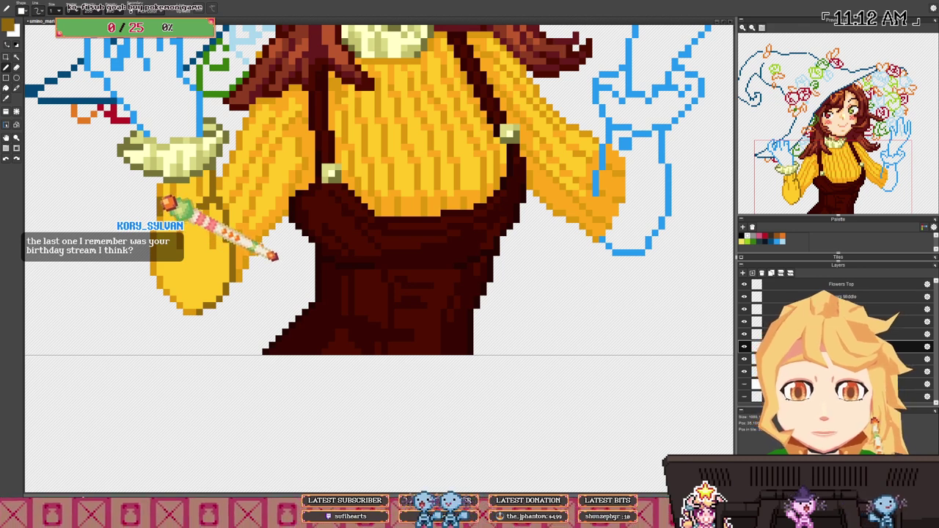
drag(307, 262, 315, 283)
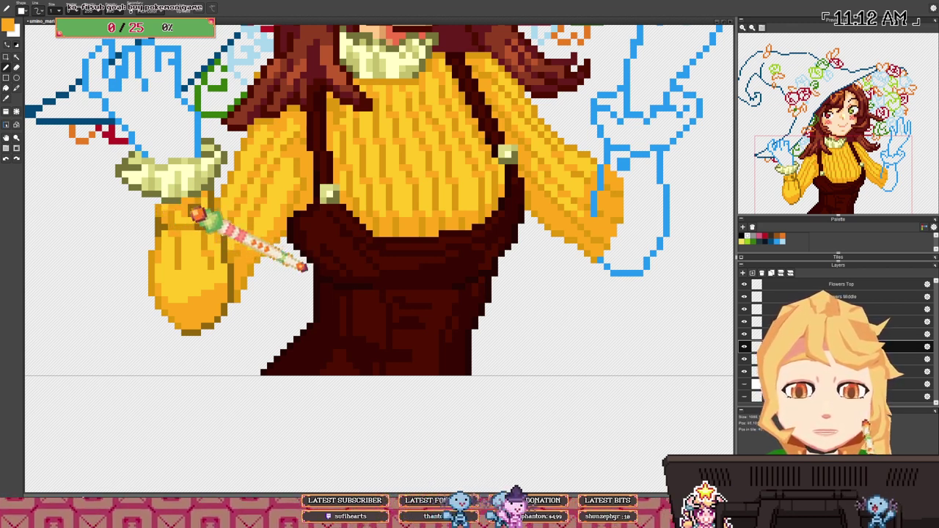
scroll(177, 215, down, 3)
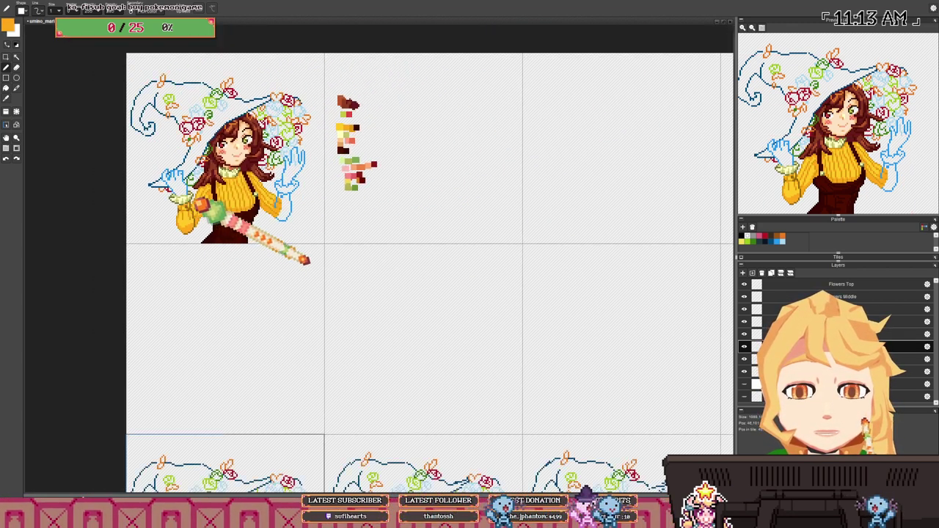
scroll(192, 222, up, 4)
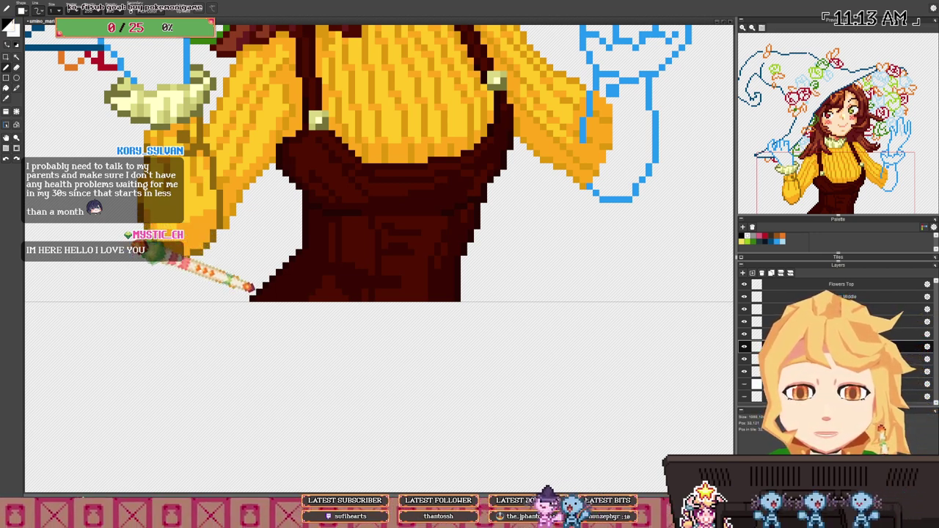
scroll(294, 284, down, 4)
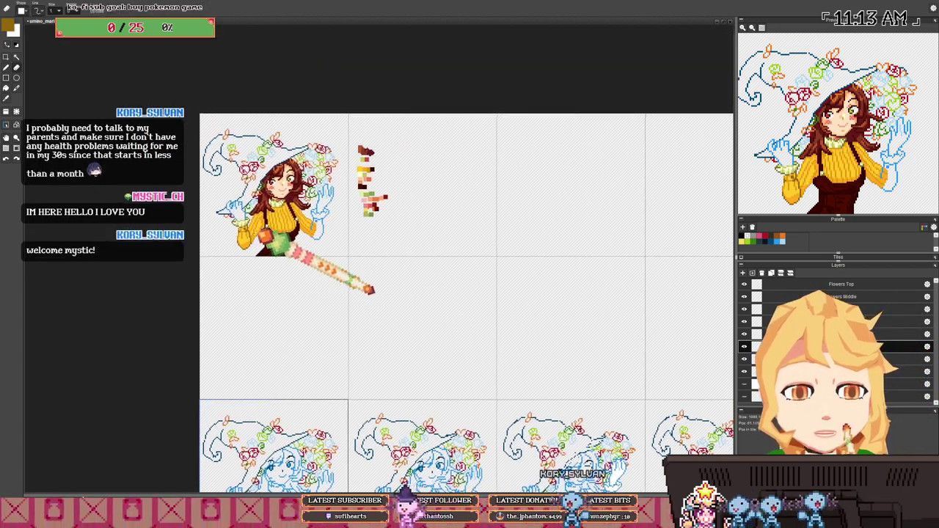
- Fill the hand holding the hat tip with the face's pale skin tone, including its fingers
scroll(239, 215, up, 1)
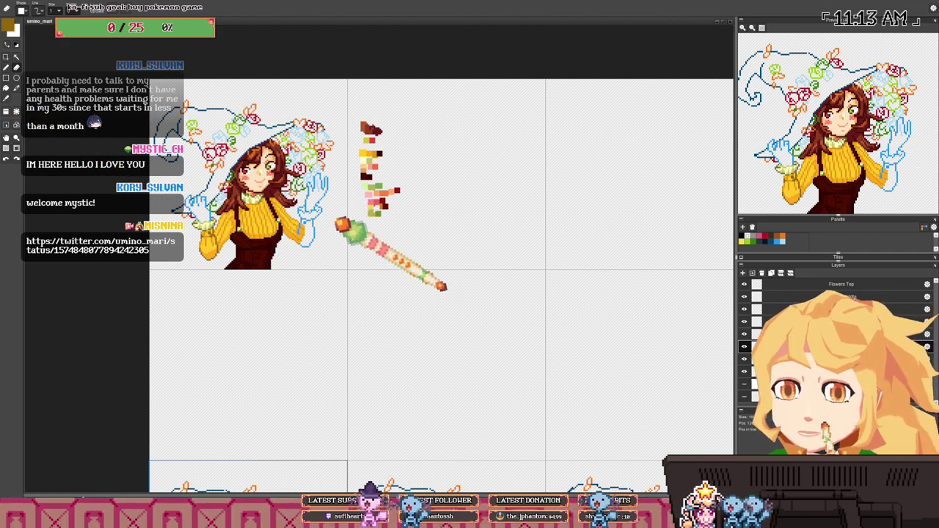
scroll(504, 157, up, 3)
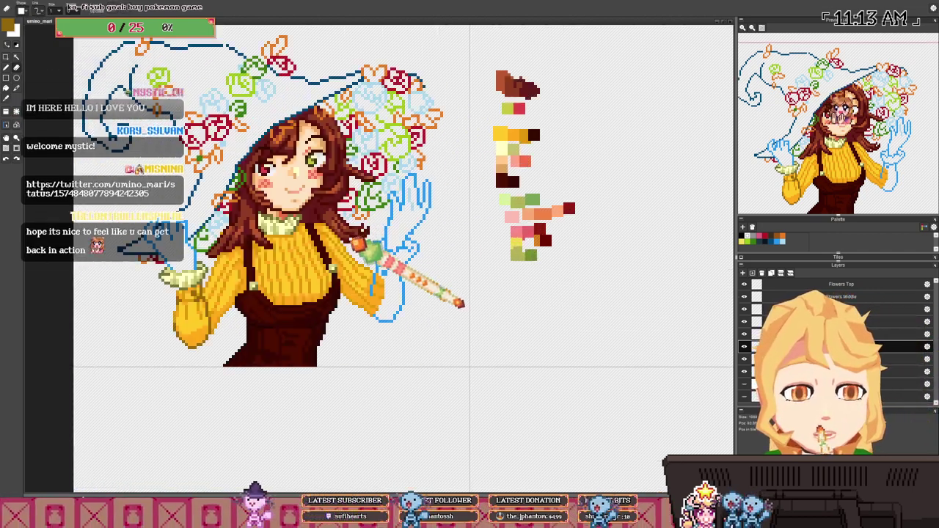
drag(359, 272, 300, 253)
mouse_move(198, 229)
mouse_down()
mouse_move(245, 250)
mouse_move(225, 240)
mouse_up()
right_click(260, 200)
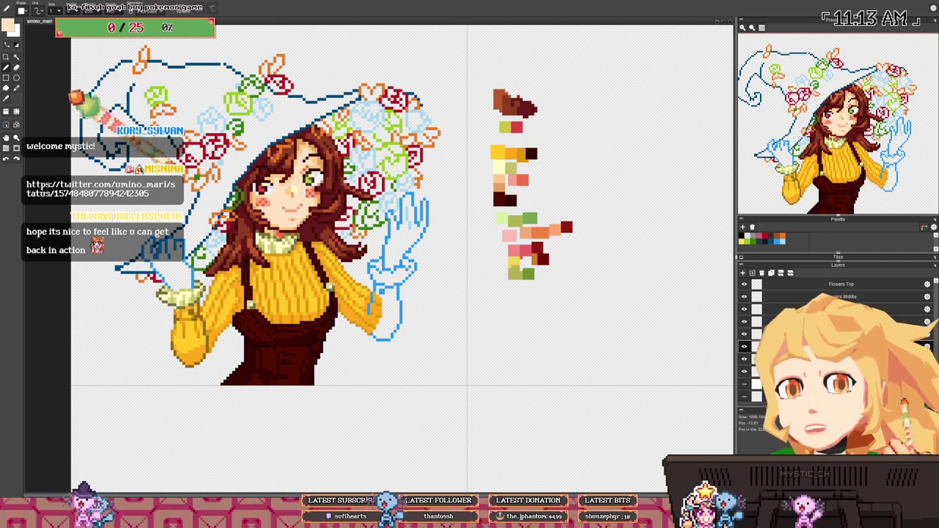
drag(220, 198, 248, 180)
key(g)
click(202, 247)
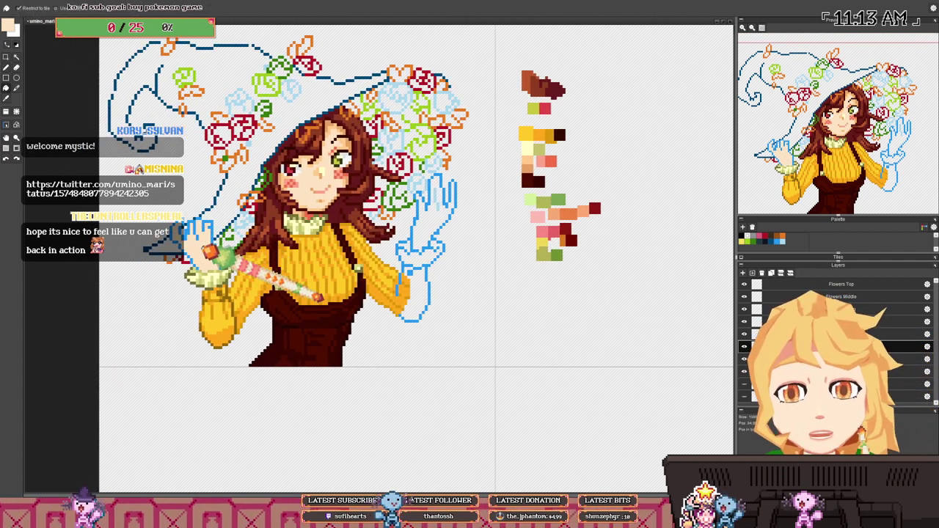
key(b)
drag(205, 246, 188, 224)
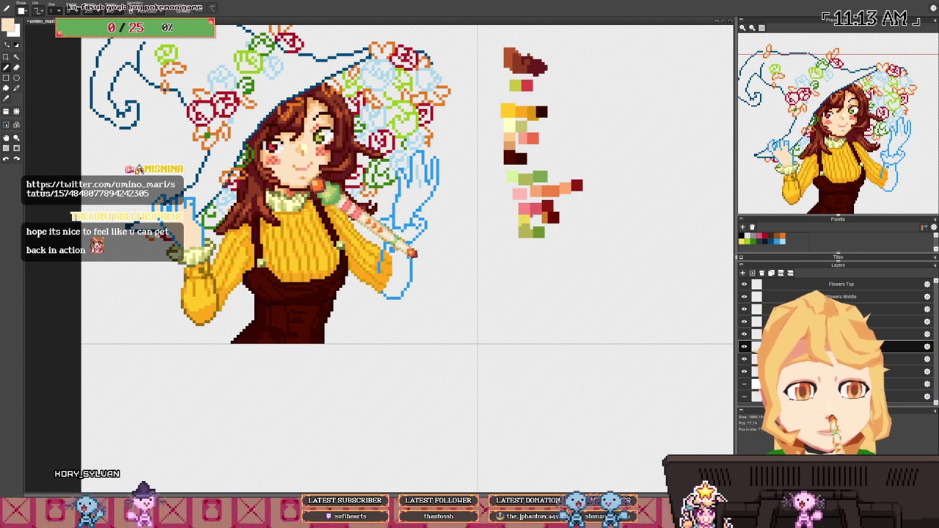
- Sample a tan skin shade, add shading at the hat-tip hand's wrist above the cuff, and resample the pale skin tone
right_click(310, 178)
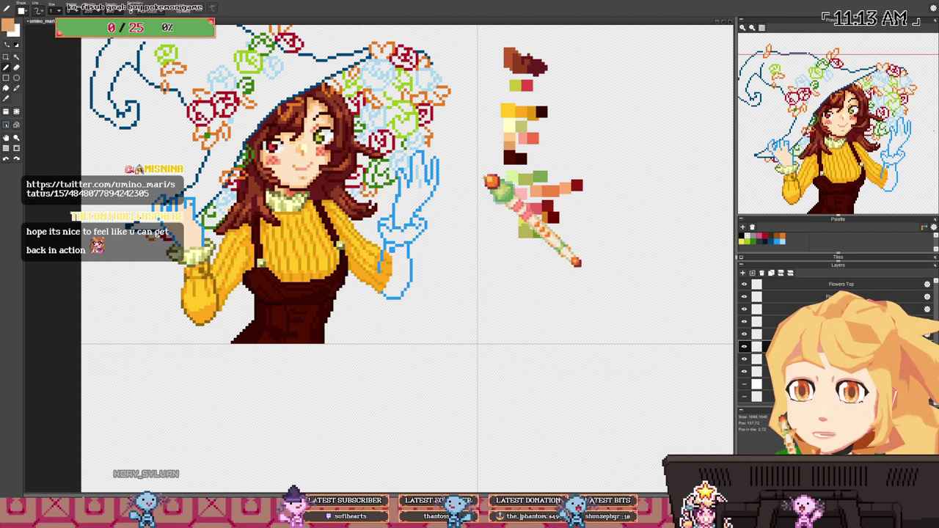
drag(482, 175, 506, 171)
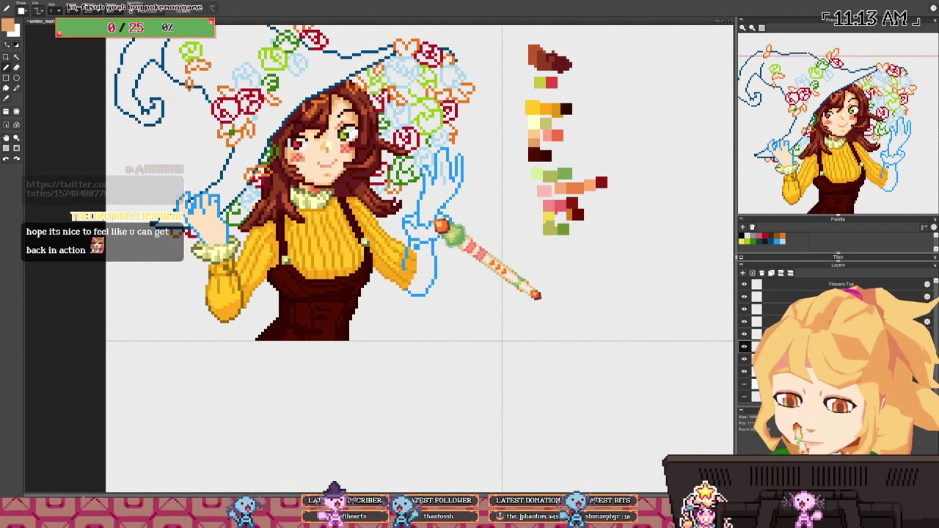
drag(438, 218, 422, 207)
scroll(374, 178, up, 2)
drag(215, 234, 543, 213)
mouse_move(309, 284)
mouse_down()
mouse_move(292, 272)
mouse_move(315, 278)
mouse_move(299, 277)
mouse_move(309, 280)
mouse_move(297, 276)
mouse_move(376, 271)
mouse_move(356, 265)
mouse_up()
key(ctrl+z)
right_click(521, 147)
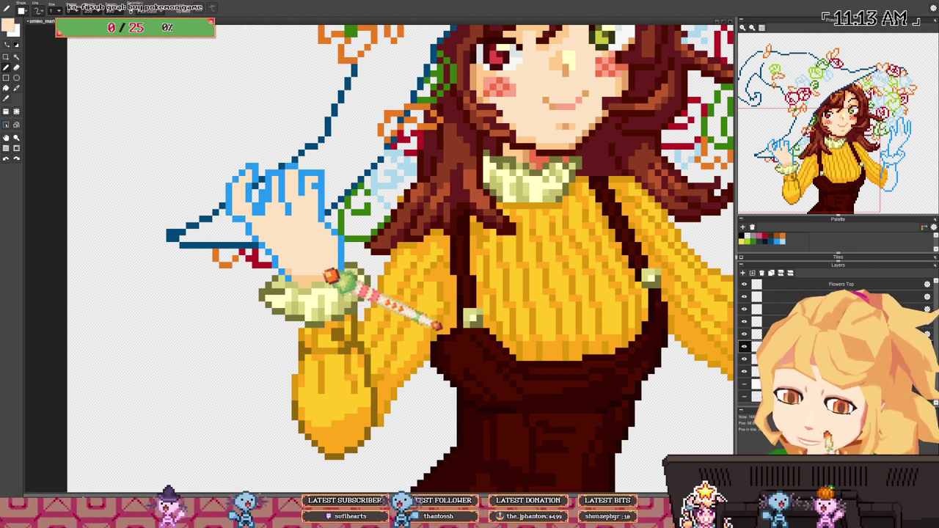
- Sample the cheek's blush pink and color the fingertips of the hat-tip hand with it
drag(488, 130, 396, 188)
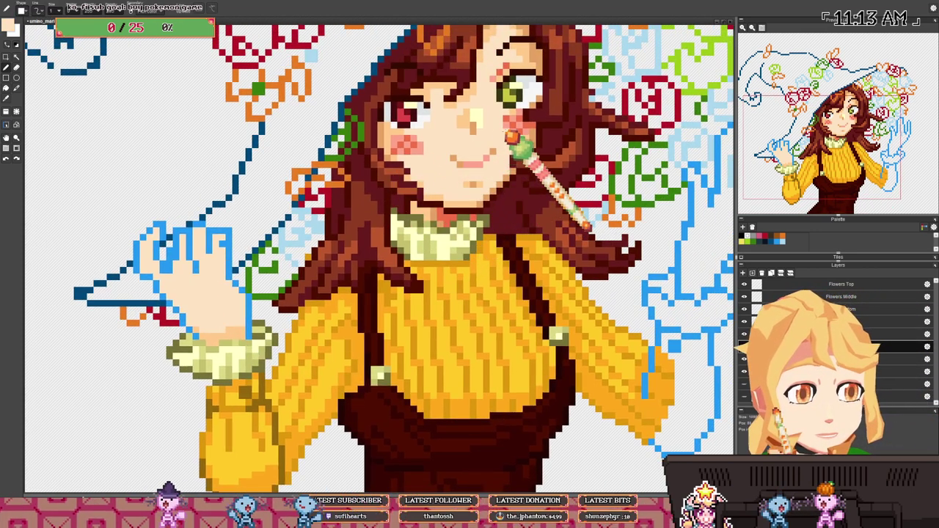
right_click(513, 132)
right_click(517, 132)
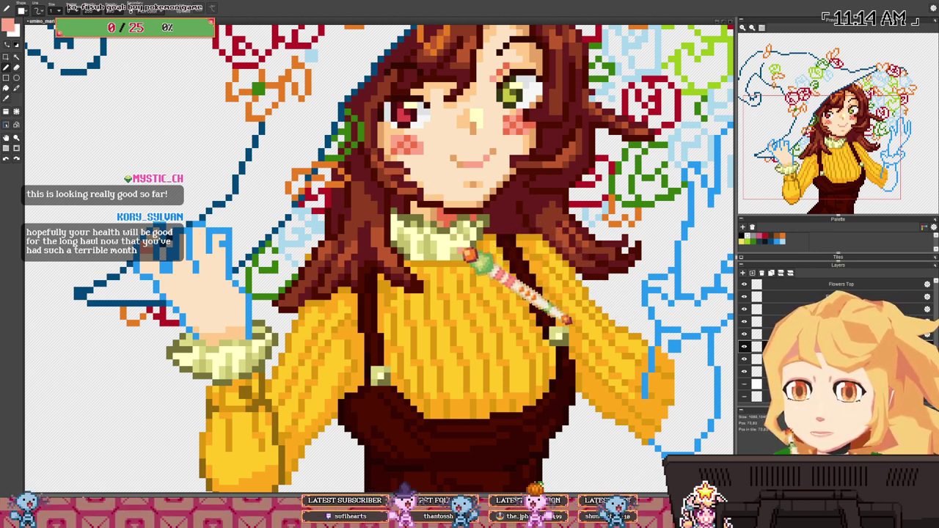
drag(374, 243, 420, 231)
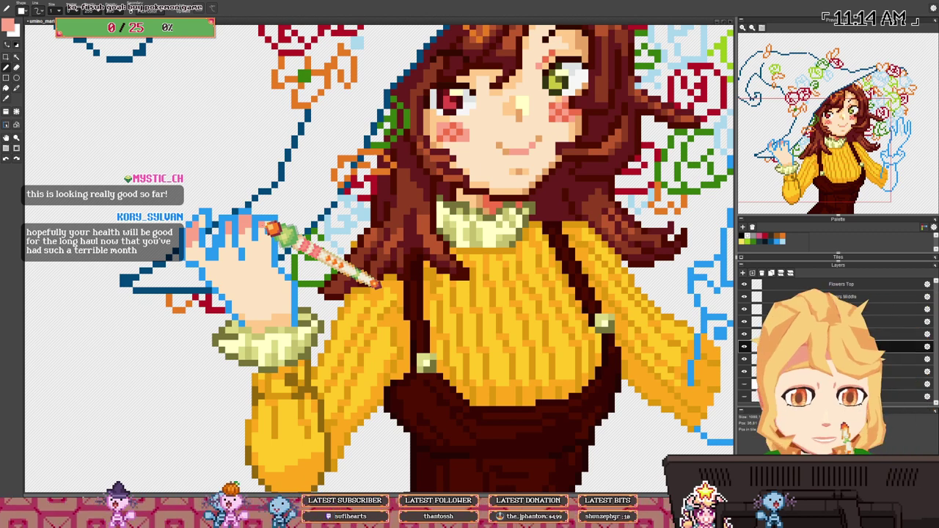
- Shade the hat-tip hand's outer edge and wrist with a light orange skin tone
scroll(293, 233, down, 5)
scroll(308, 227, down, 1)
drag(377, 256, 362, 242)
scroll(313, 228, up, 2)
scroll(385, 225, up, 2)
right_click(315, 259)
scroll(314, 262, down, 2)
scroll(195, 302, up, 2)
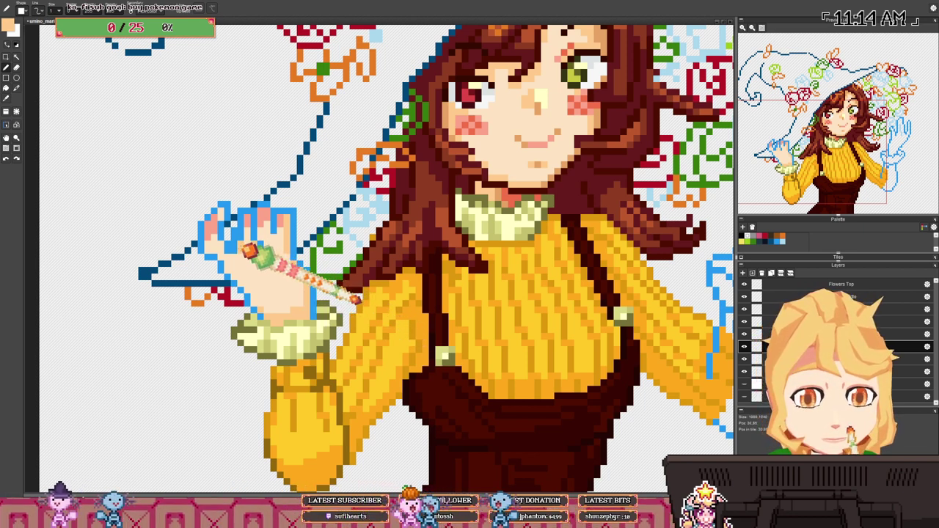
- Draw tan shadow lines between the fingers of the hat-tip hand and clean them up with pale skin
scroll(386, 257, down, 5)
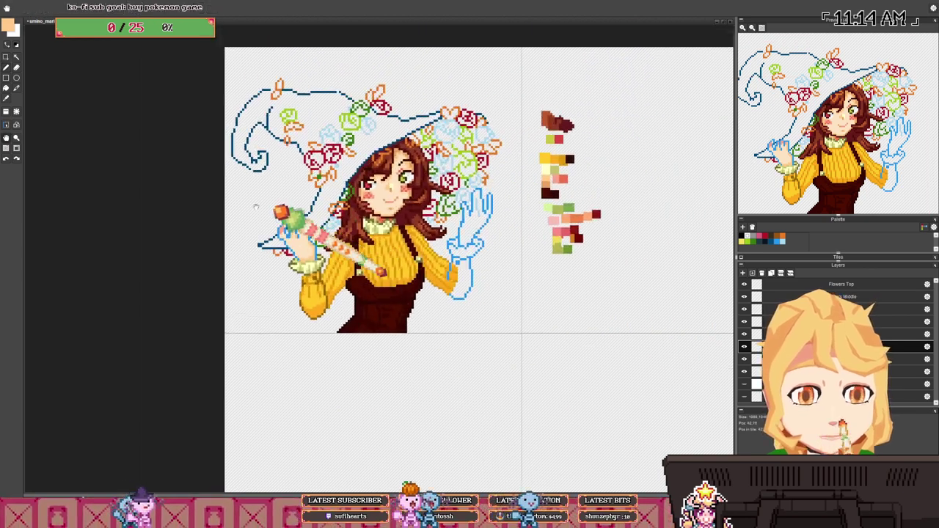
scroll(300, 195, up, 3)
scroll(294, 197, down, 3)
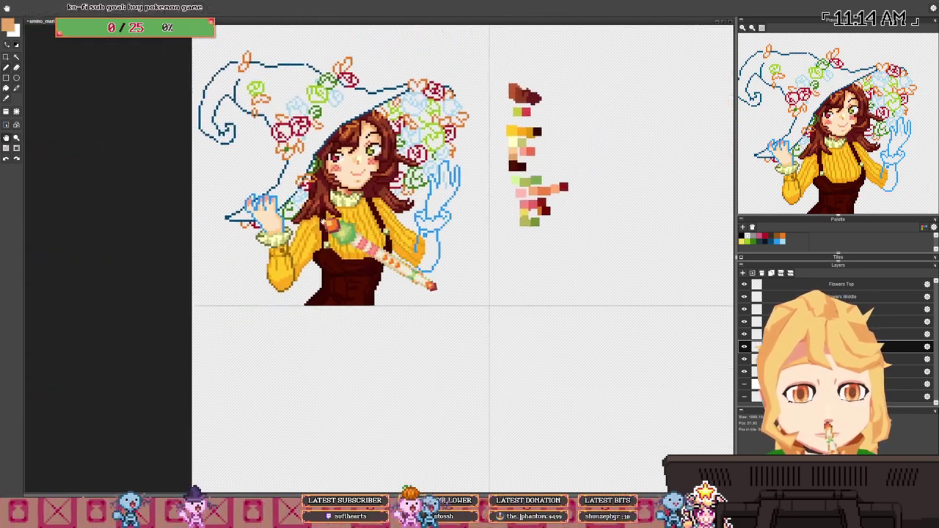
scroll(271, 209, up, 5)
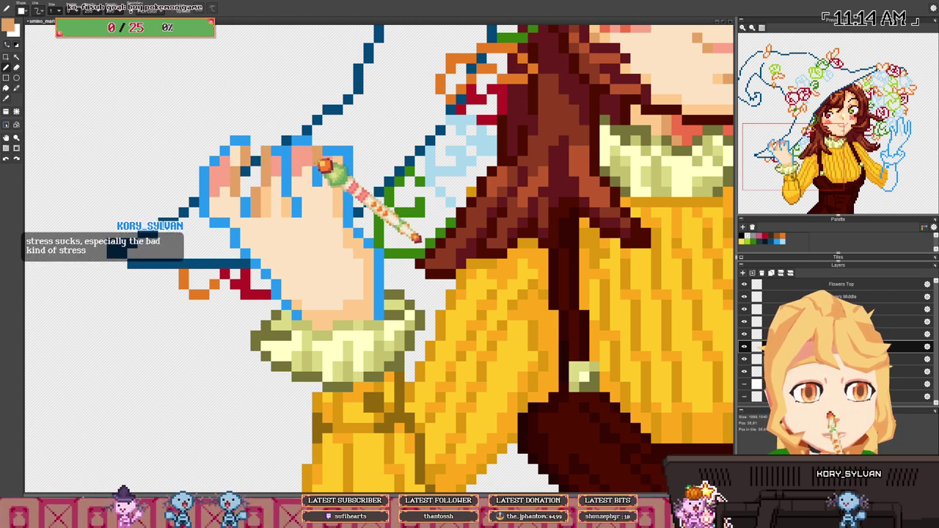
key(ctrl+z)
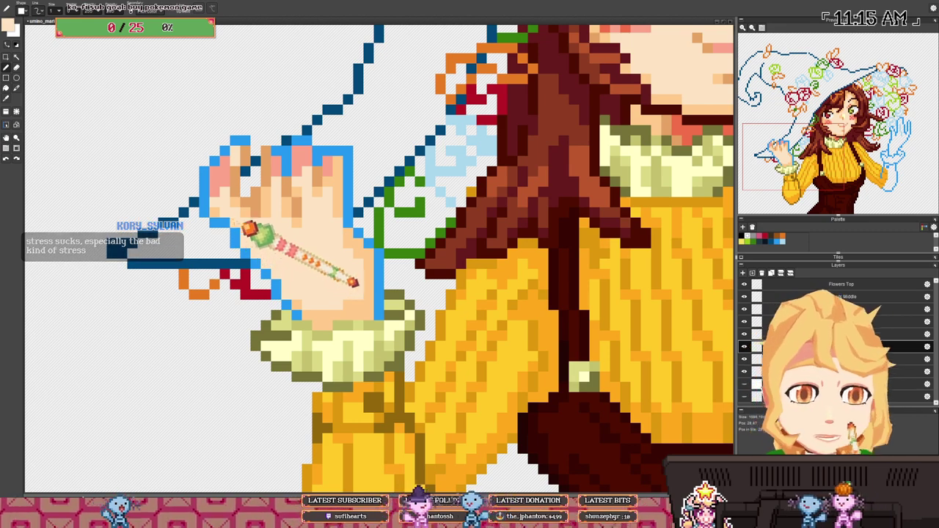
scroll(251, 244, down, 3)
scroll(358, 180, up, 3)
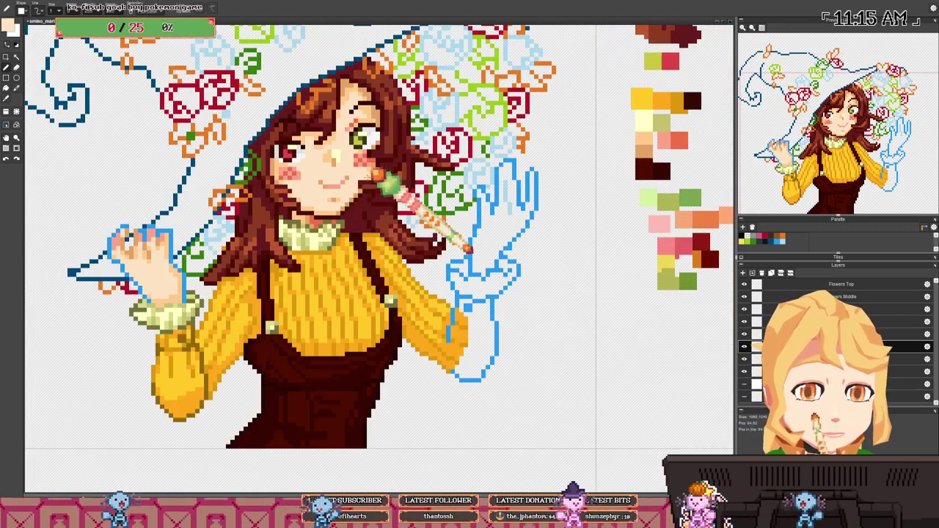
- Outline the fingertips, outer finger and thumb of the hat-tip hand in dark brown over the blue sketch
drag(252, 294, 342, 281)
drag(507, 178, 503, 178)
scroll(440, 198, down, 2)
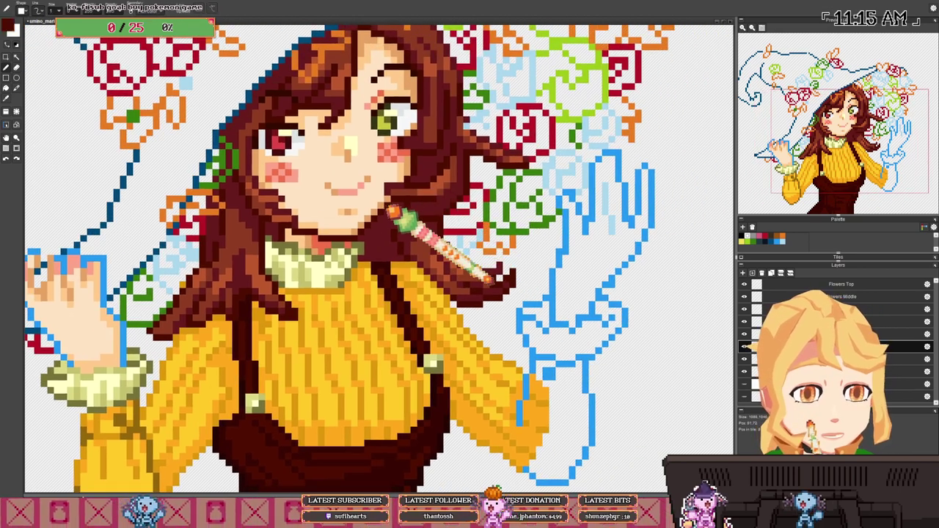
scroll(357, 270, up, 2)
scroll(216, 233, up, 2)
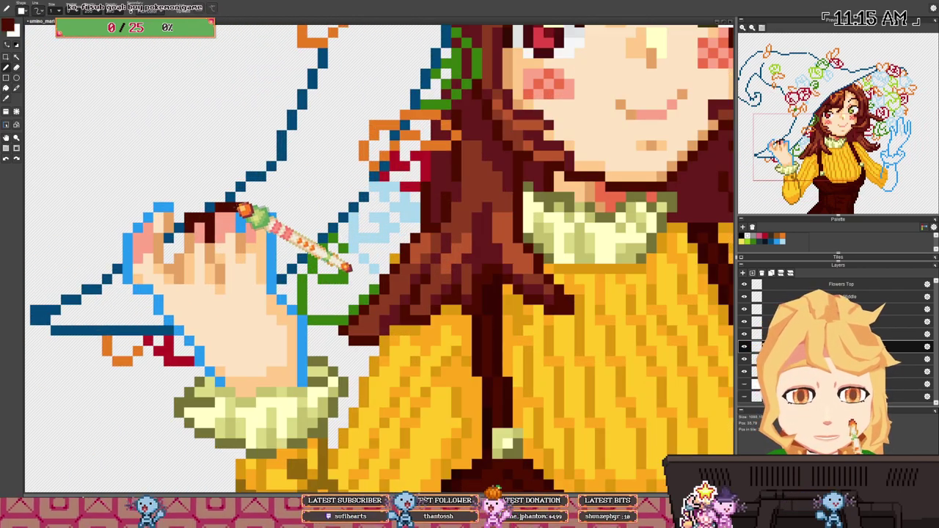
key(ctrl+z)
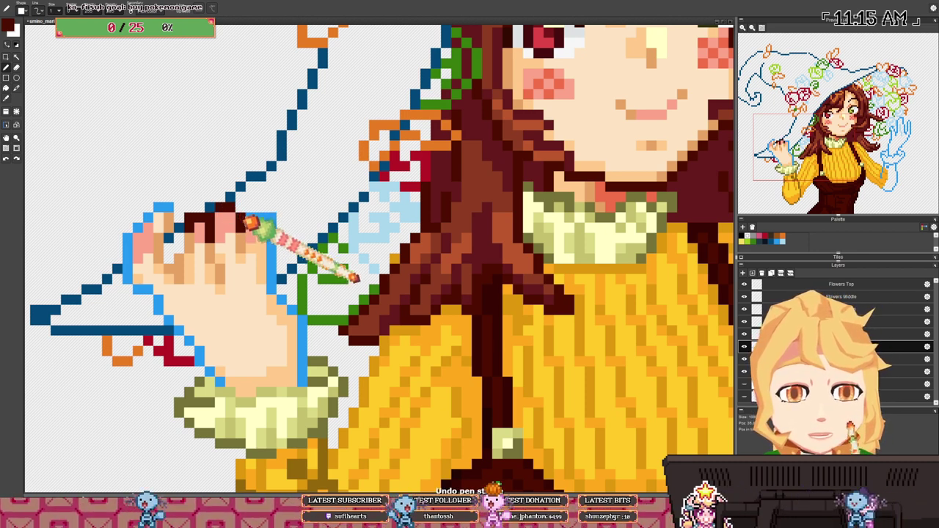
drag(271, 223, 274, 257)
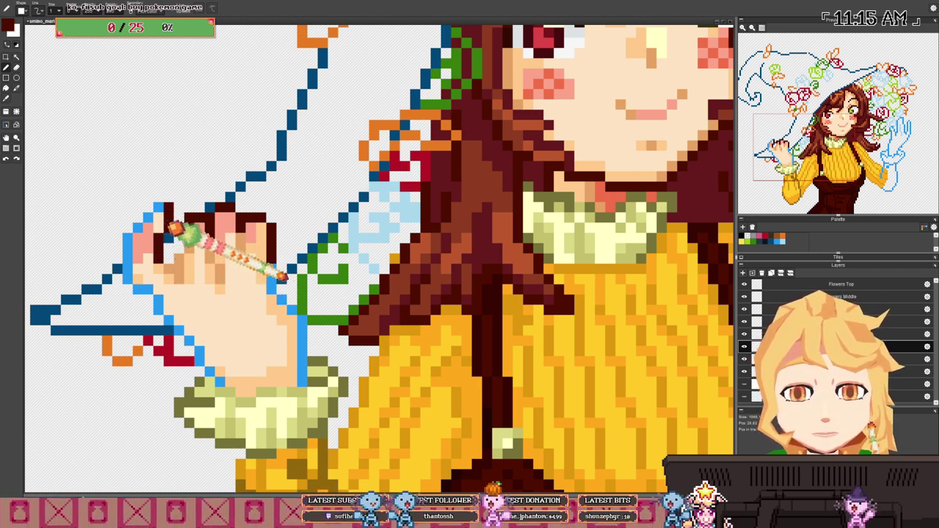
mouse_move(156, 218)
mouse_down()
mouse_move(136, 243)
mouse_move(137, 283)
mouse_up()
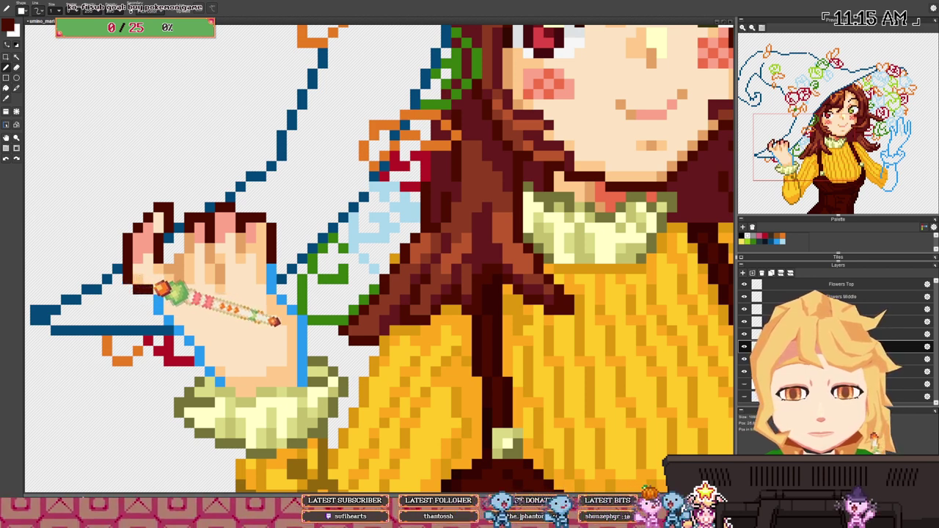
- Extend the dark brown outline down to the cuff and replace the blue line on the hand's thumb side with skin tones
scroll(300, 297, down, 2)
scroll(301, 297, down, 2)
scroll(184, 213, up, 4)
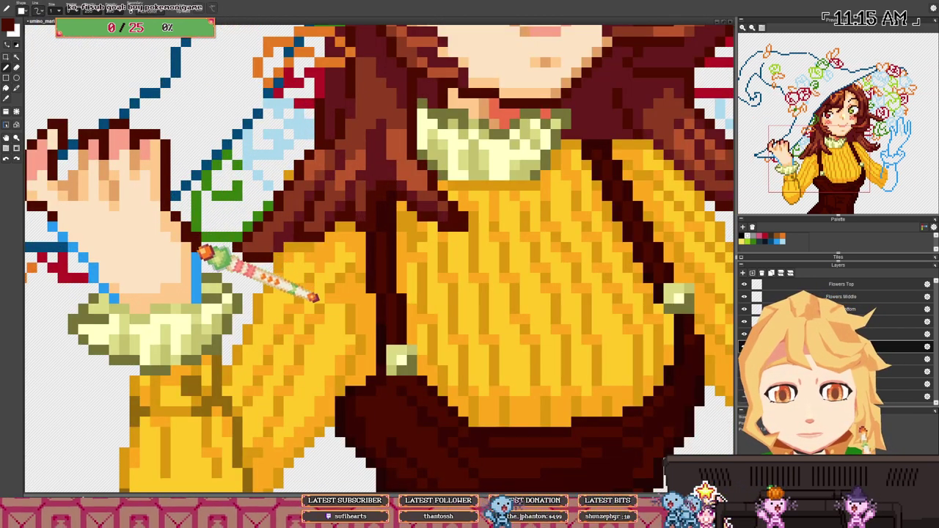
right_click(113, 191)
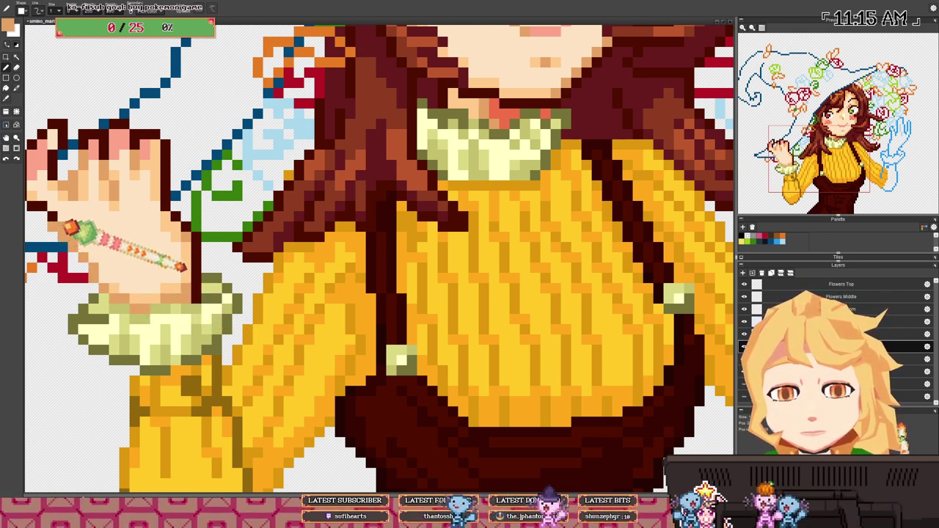
right_click(65, 222)
- Touch up the dark brown outline around the hat-tip hand's thumb and fingers, erasing stray pixels
scroll(243, 181, down, 6)
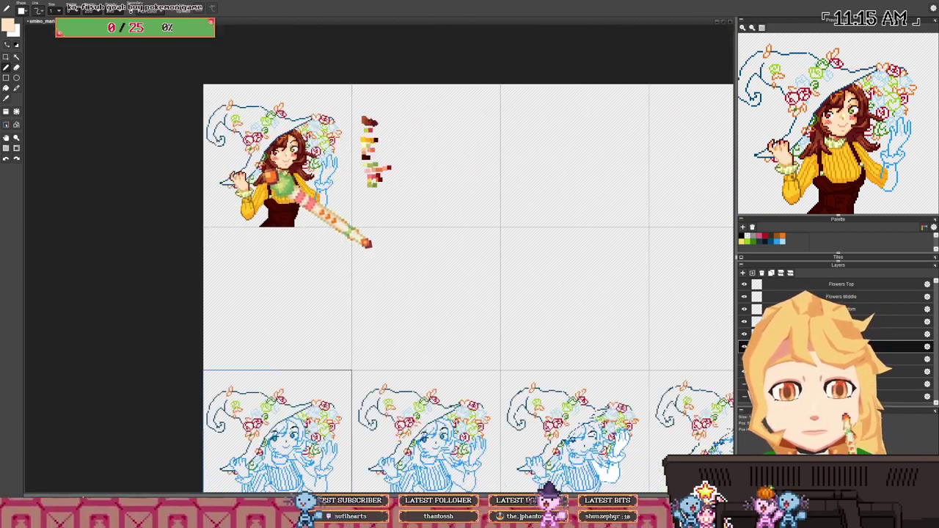
scroll(242, 162, up, 5)
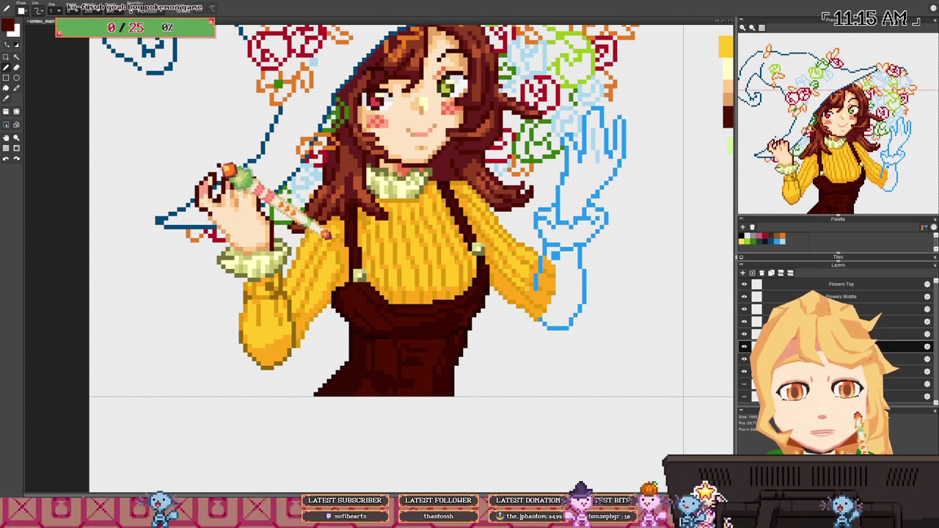
scroll(288, 154, down, 3)
scroll(282, 160, up, 4)
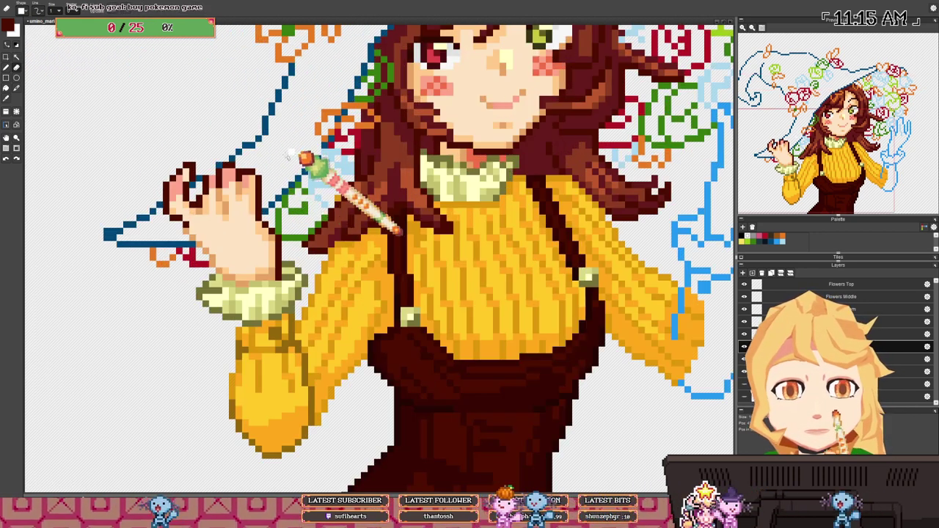
scroll(315, 191, down, 4)
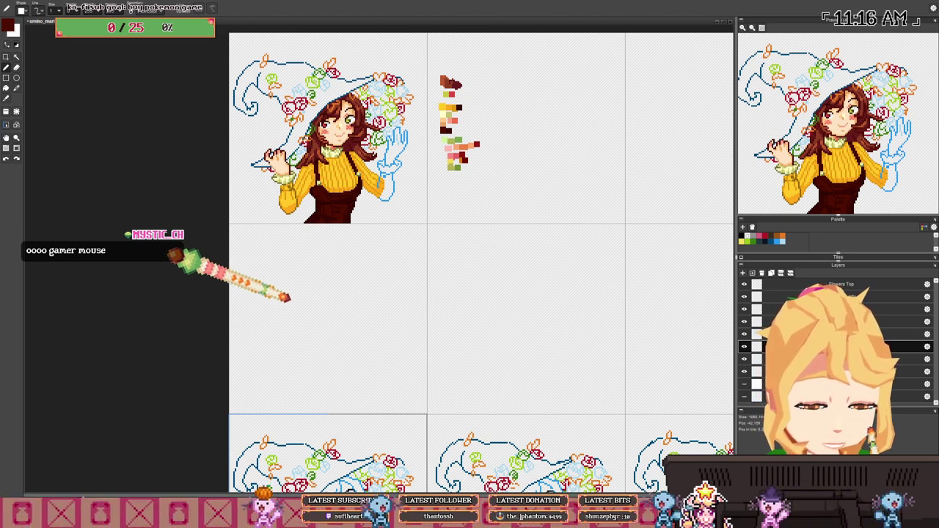
- Sample a reddish coral from the cheek blush and accent the fingers of the hat-tip hand
drag(358, 163, 322, 214)
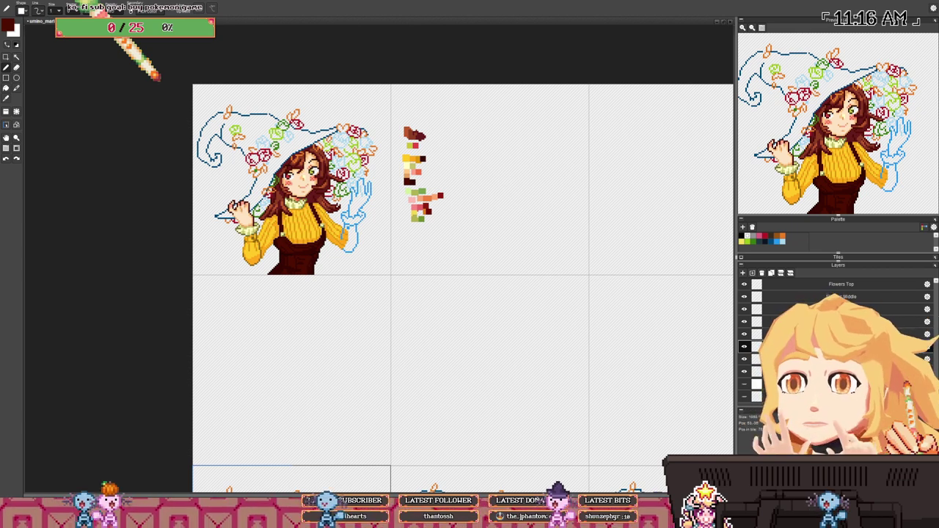
click(6, 138)
drag(385, 270, 356, 270)
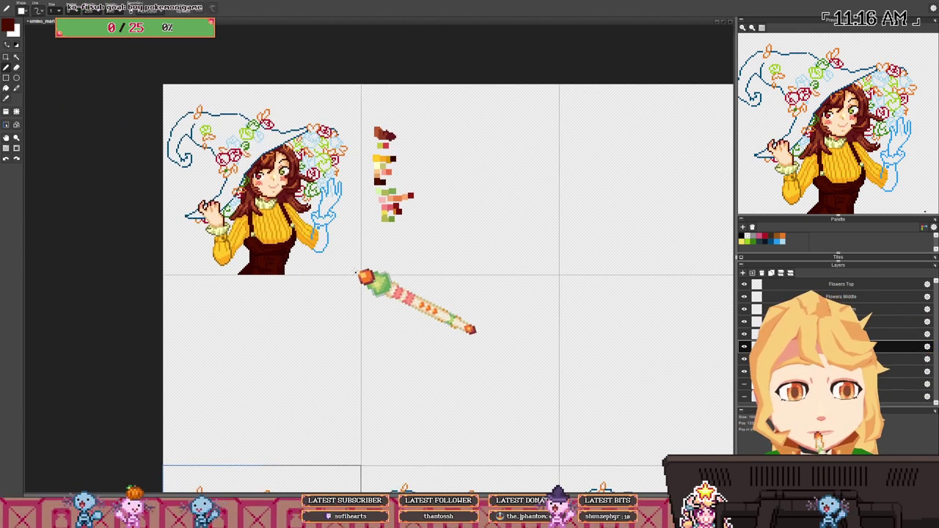
drag(373, 225, 333, 229)
scroll(198, 216, up, 4)
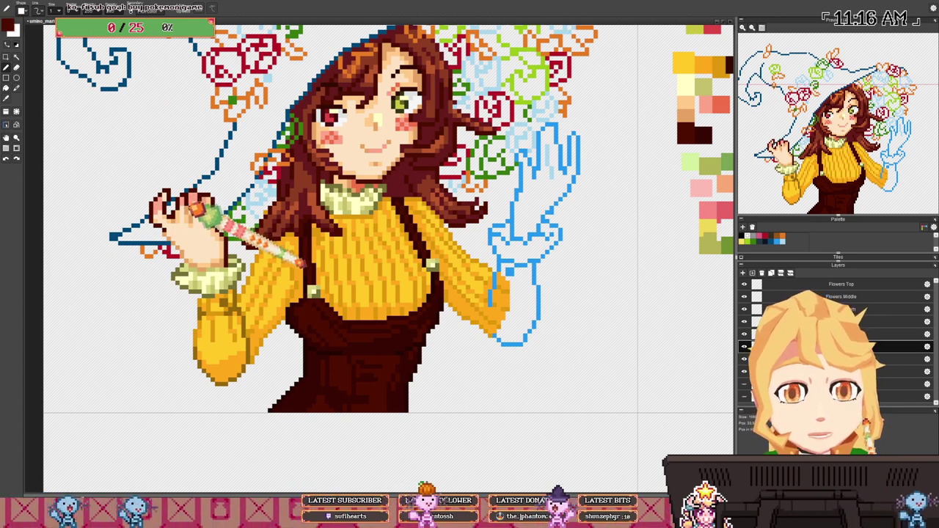
right_click(336, 138)
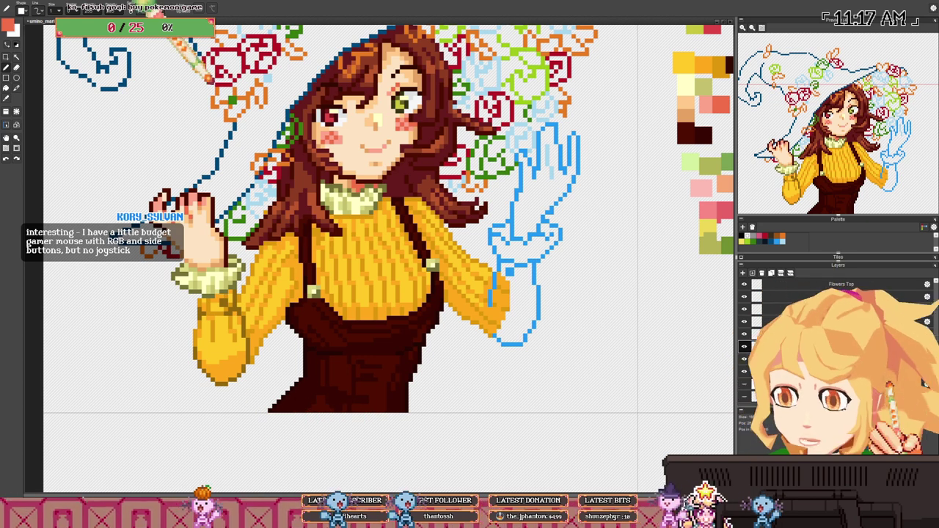
drag(344, 242, 259, 248)
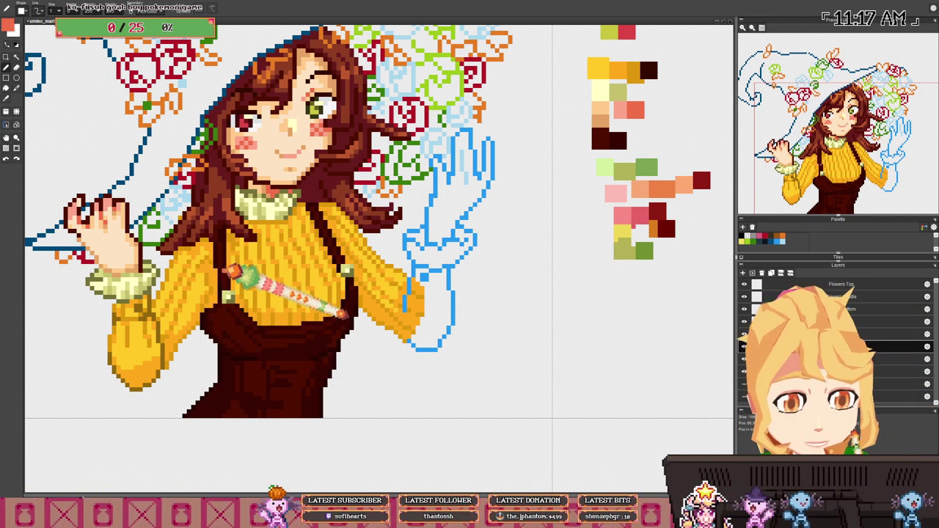
drag(218, 265, 189, 260)
scroll(189, 260, down, 4)
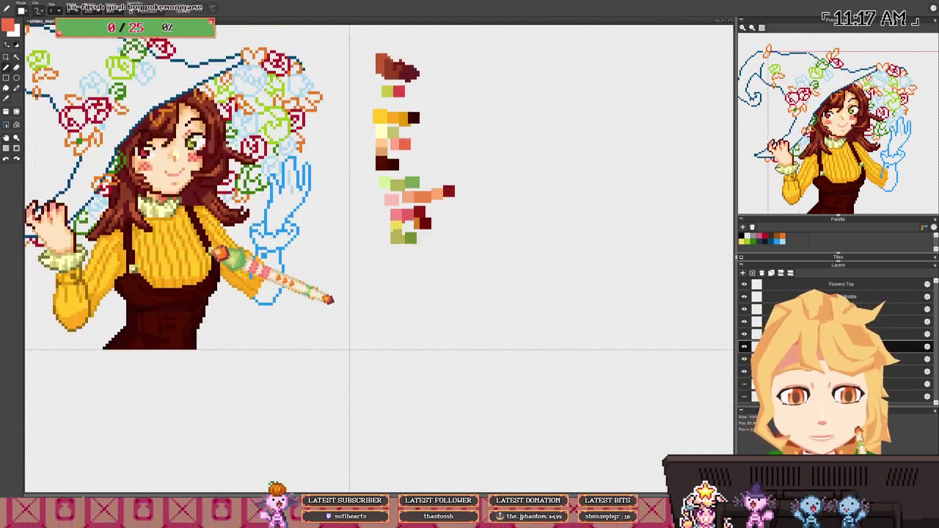
drag(266, 270, 321, 265)
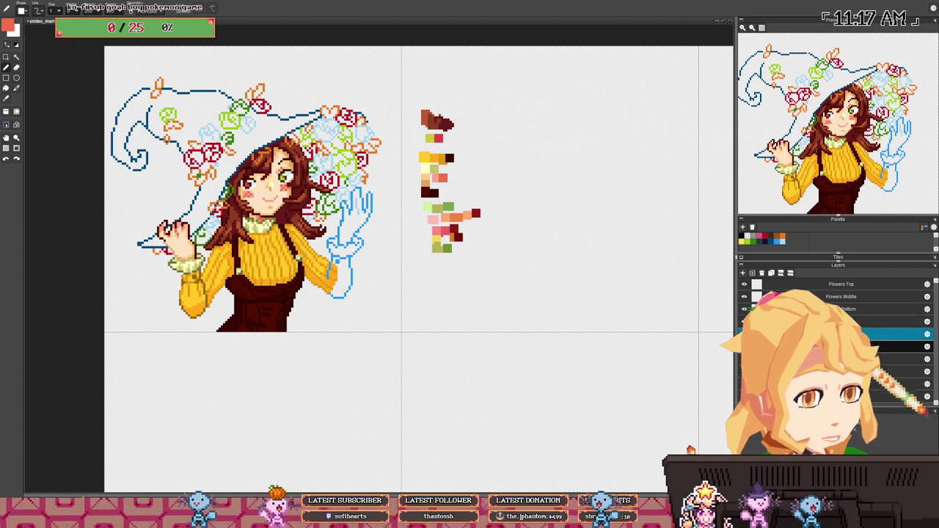
- Make the layer used for the clothing active and sample the dark golden brown from the finished sleeve's outline
drag(345, 244, 350, 234)
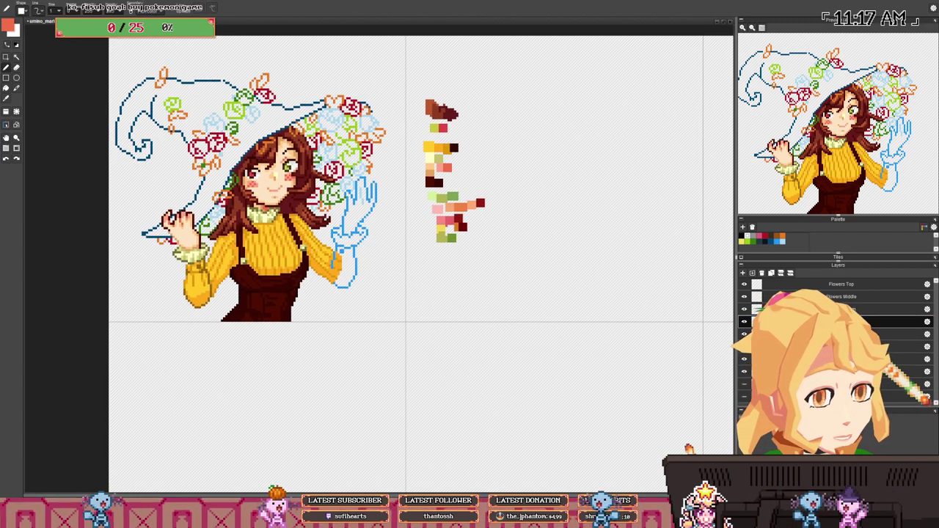
drag(366, 271, 375, 246)
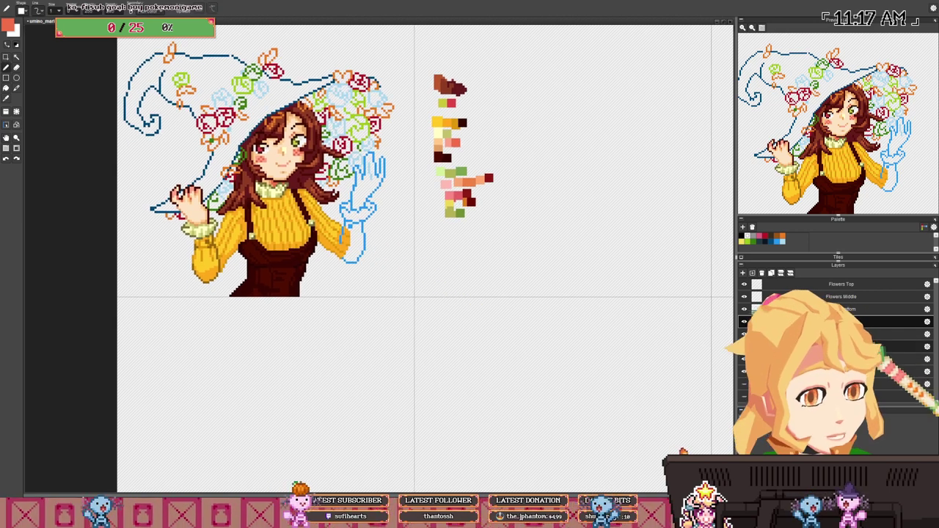
click(867, 334)
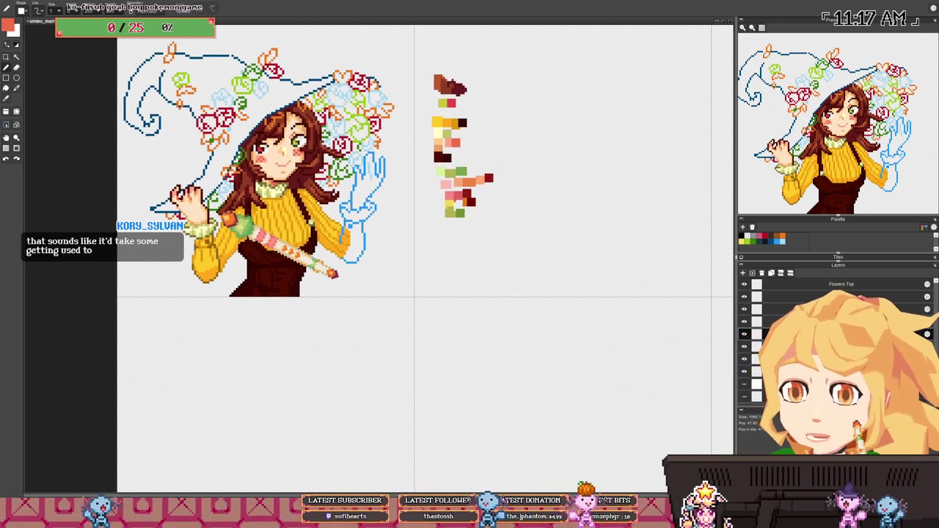
drag(251, 212, 200, 216)
scroll(299, 232, up, 1)
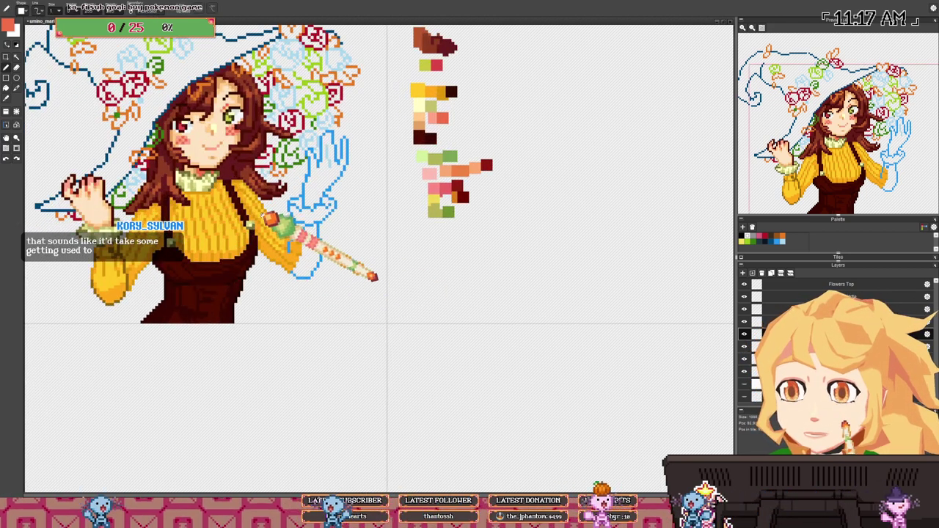
drag(190, 254, 235, 260)
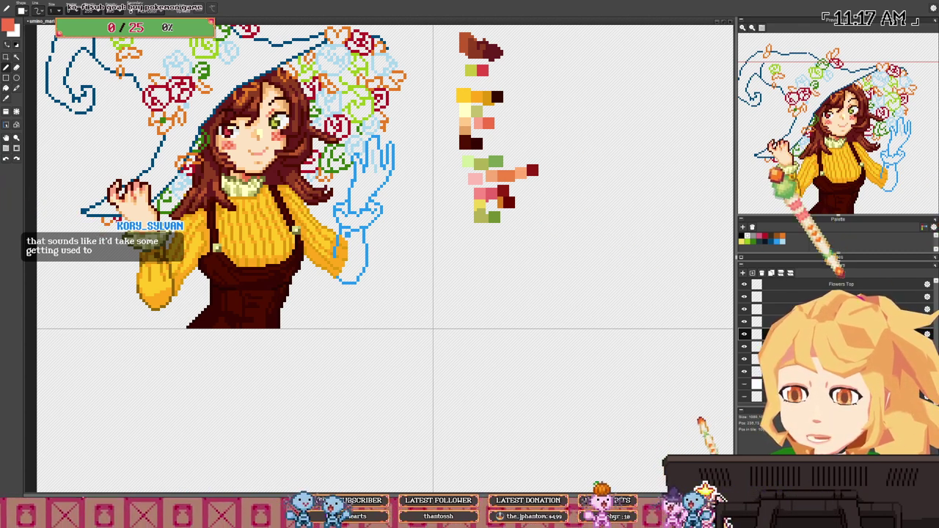
scroll(392, 323, up, 4)
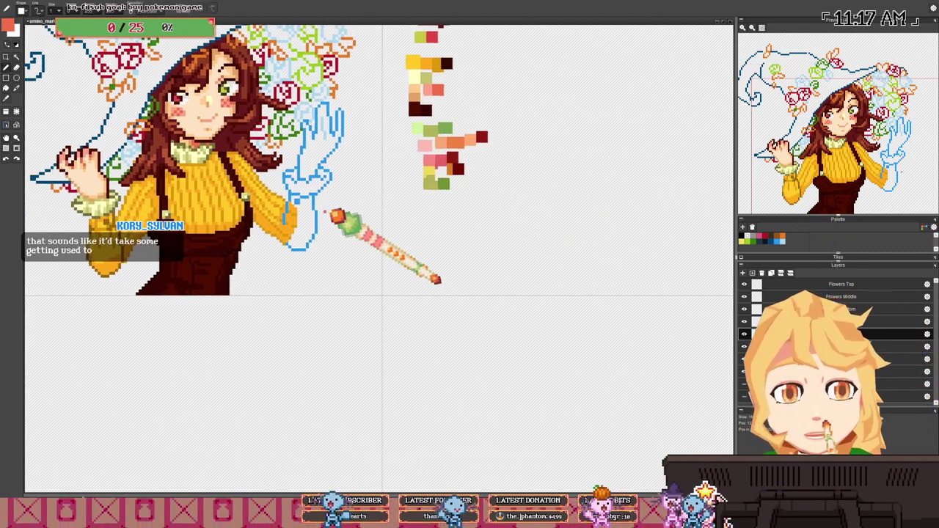
drag(110, 250, 111, 253)
right_click(62, 268)
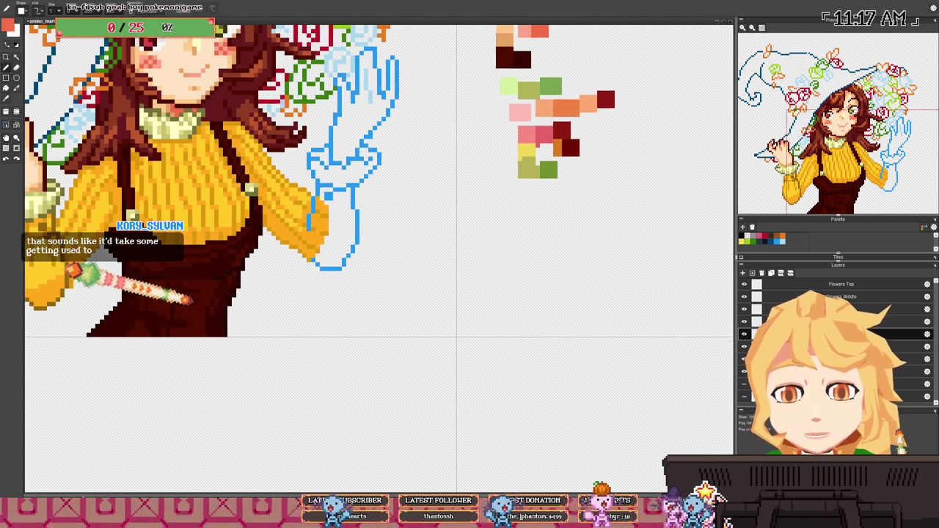
- Outline the raised arm's puffed sleeve in dark golden brown over the blue sketch
drag(434, 233, 293, 259)
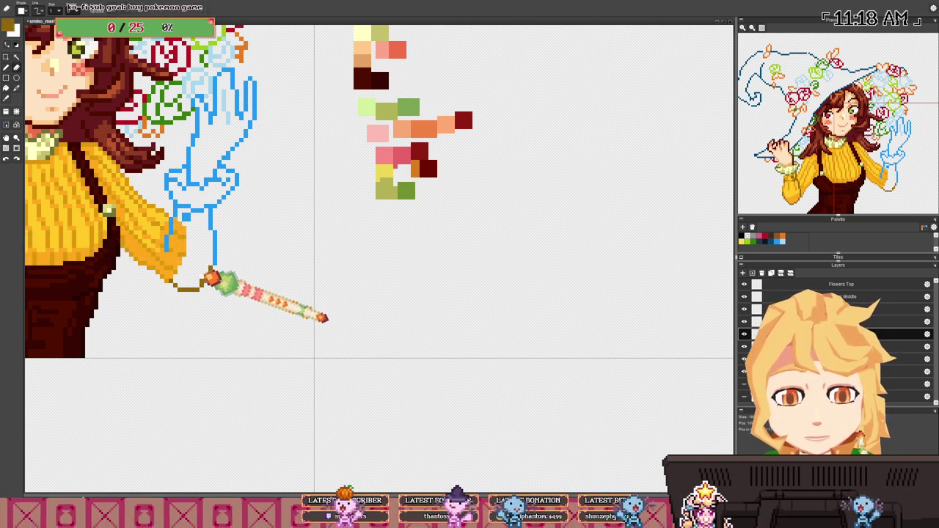
key(b)
drag(213, 266, 214, 229)
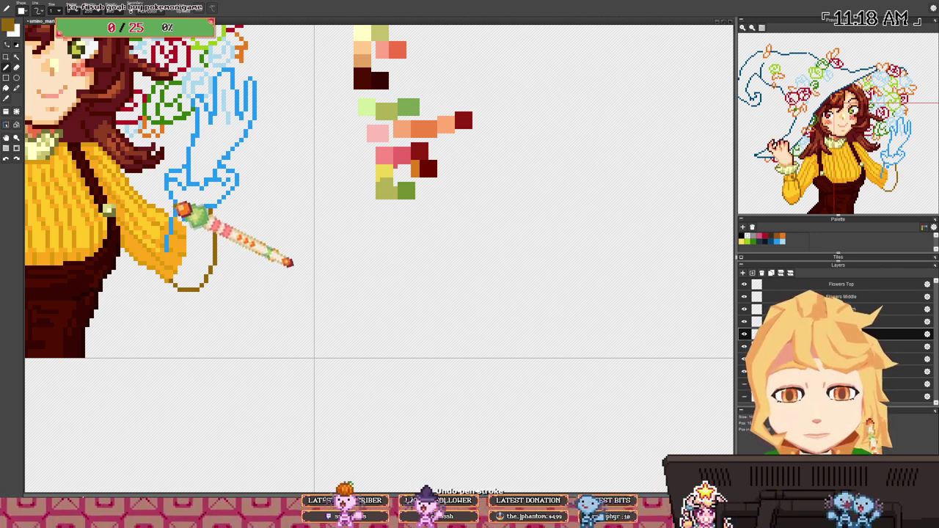
key(ctrl+z)
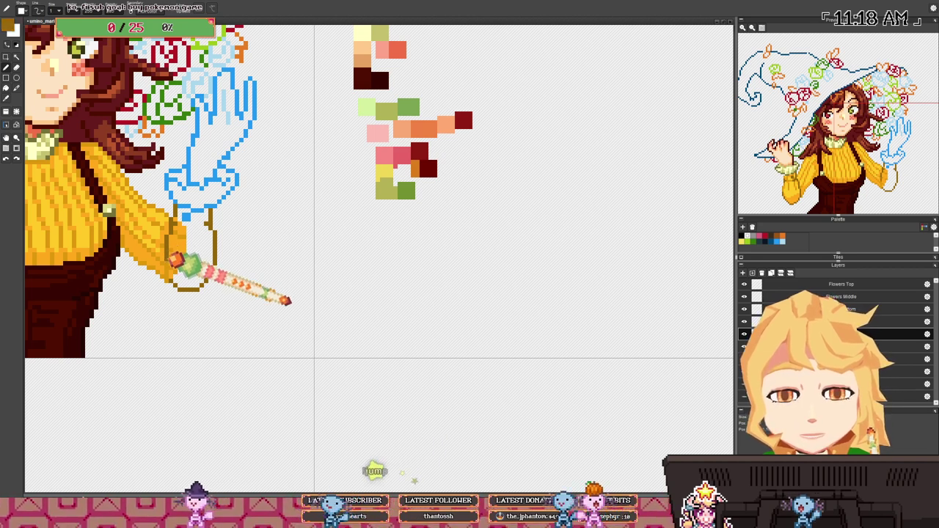
- Fill the raised arm's puffed sleeve with yellow and shade its edges and folds in orange
scroll(211, 248, down, 3)
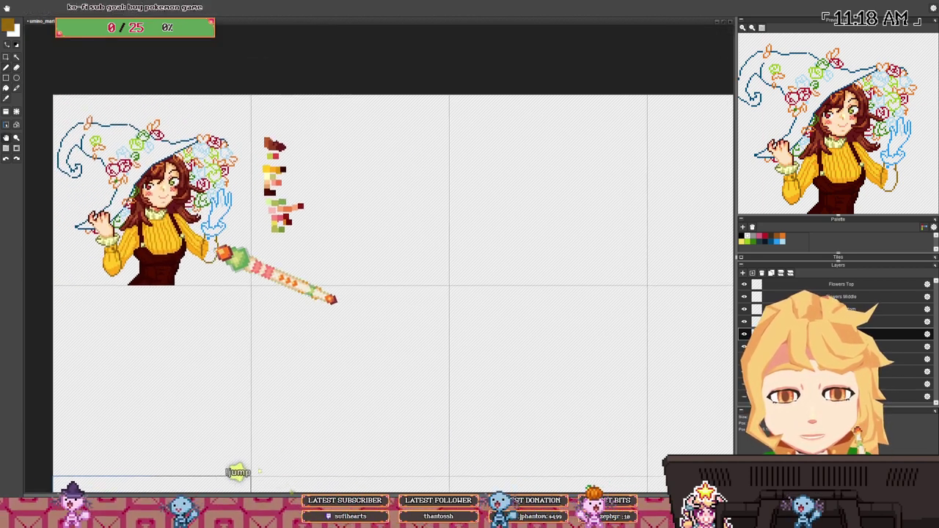
scroll(215, 245, up, 4)
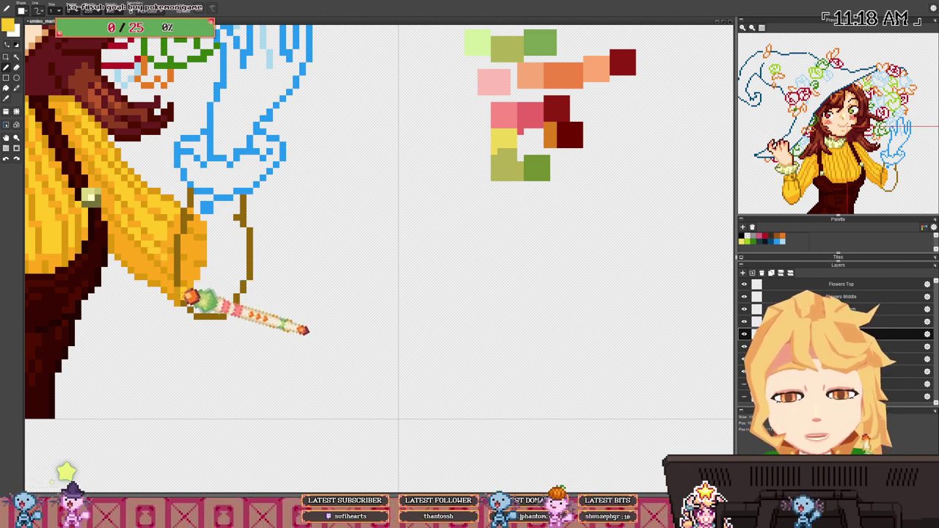
click(220, 242)
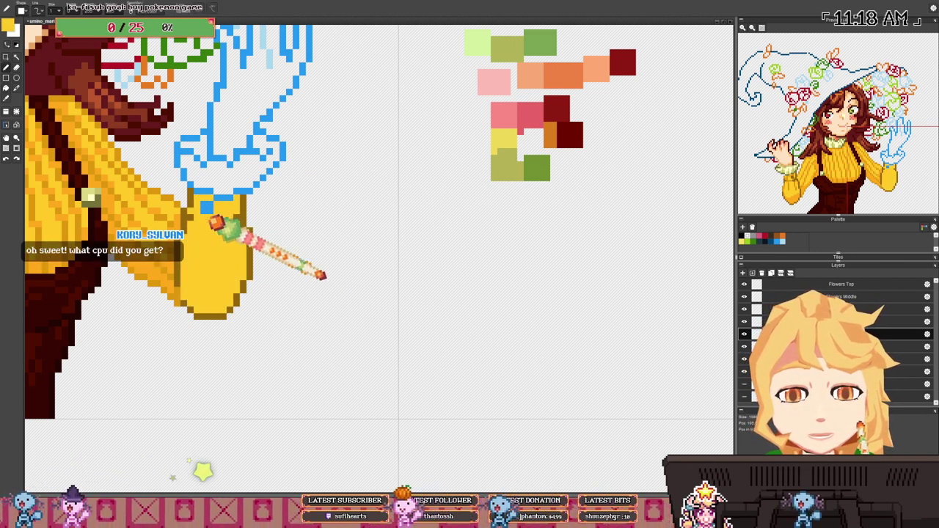
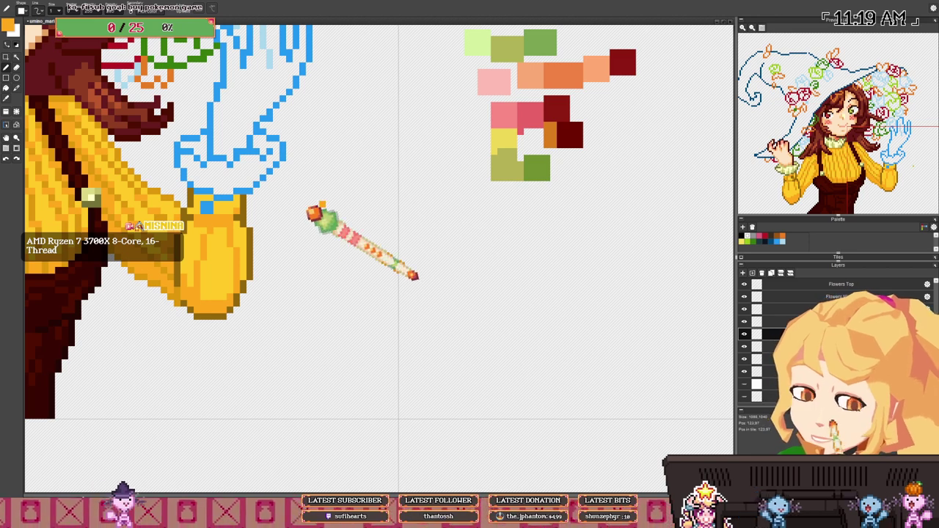
drag(332, 219, 373, 261)
scroll(266, 248, down, 3)
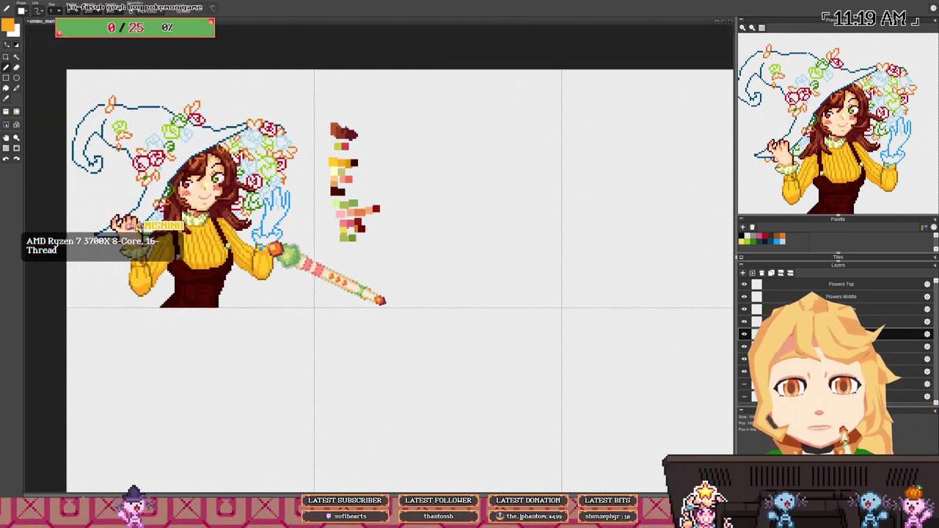
- Add darker gold rib lines and fold shading to the raised arm's puffed sleeve
scroll(103, 277, up, 5)
mouse_move(541, 235)
mouse_down()
mouse_move(304, 235)
mouse_move(263, 225)
mouse_up()
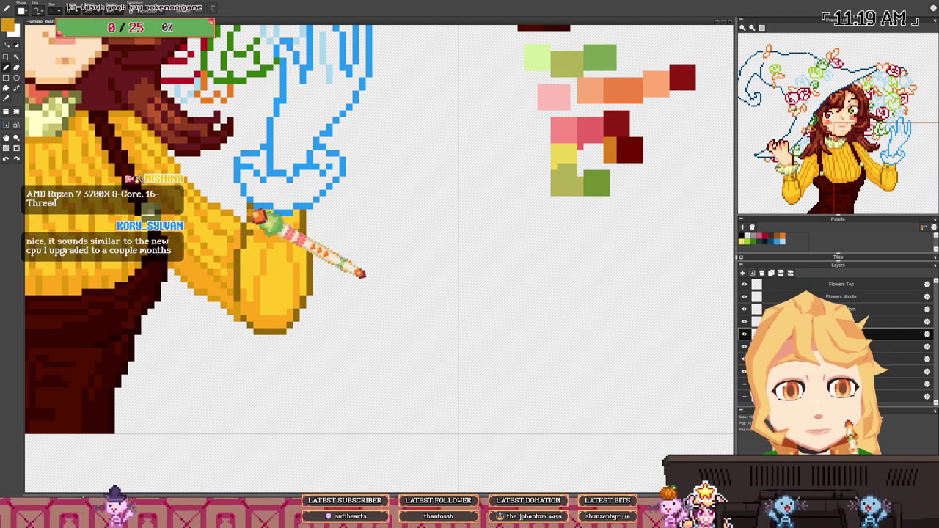
scroll(276, 214, down, 2)
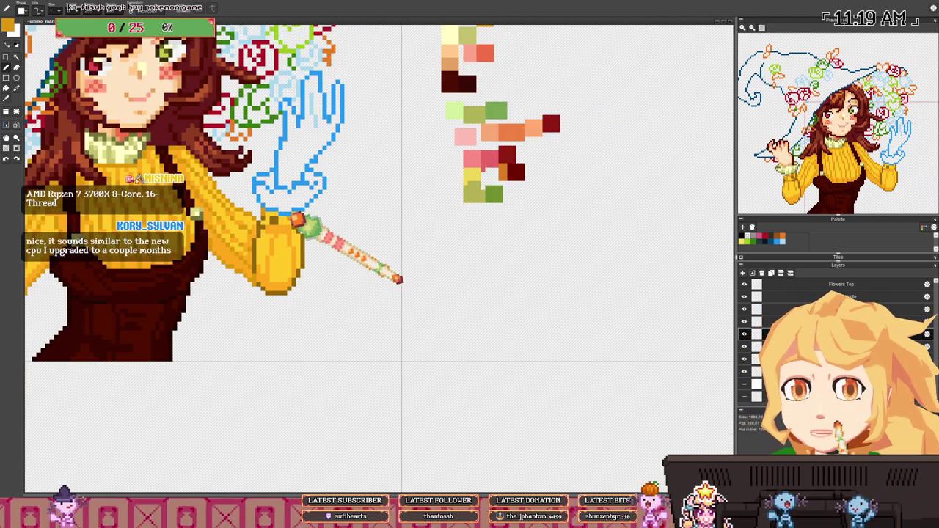
scroll(337, 257, up, 1)
scroll(345, 247, up, 1)
scroll(342, 247, up, 1)
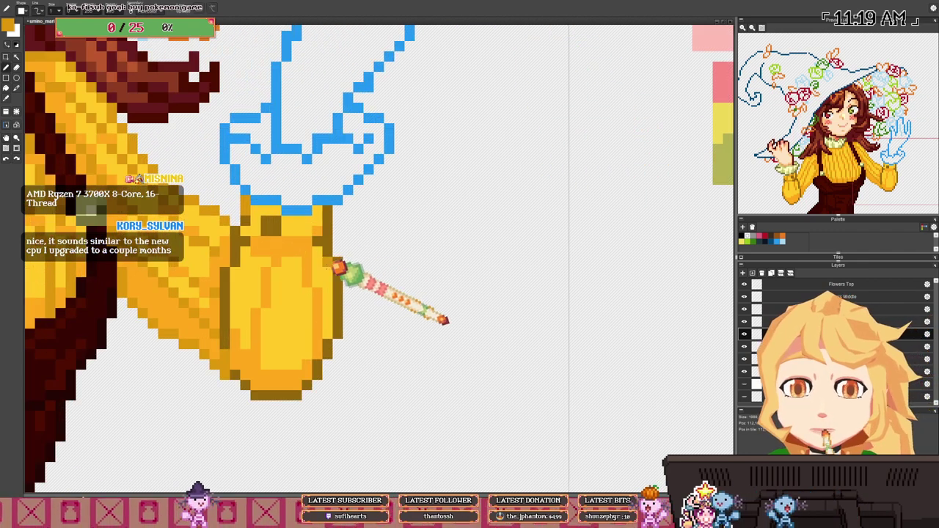
key(ctrl+z)
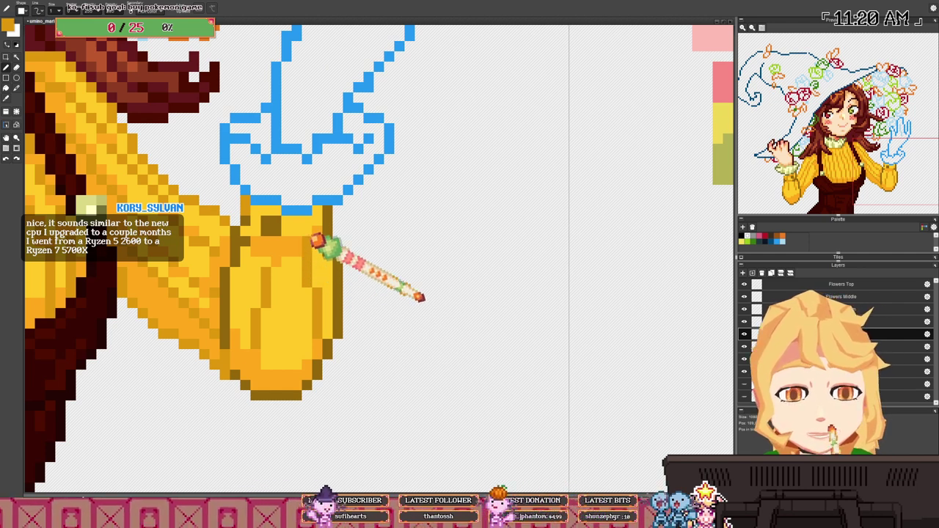
- Touch up the raised arm's sleeve shading with gold and orange pixels
scroll(292, 240, down, 3)
scroll(303, 235, up, 3)
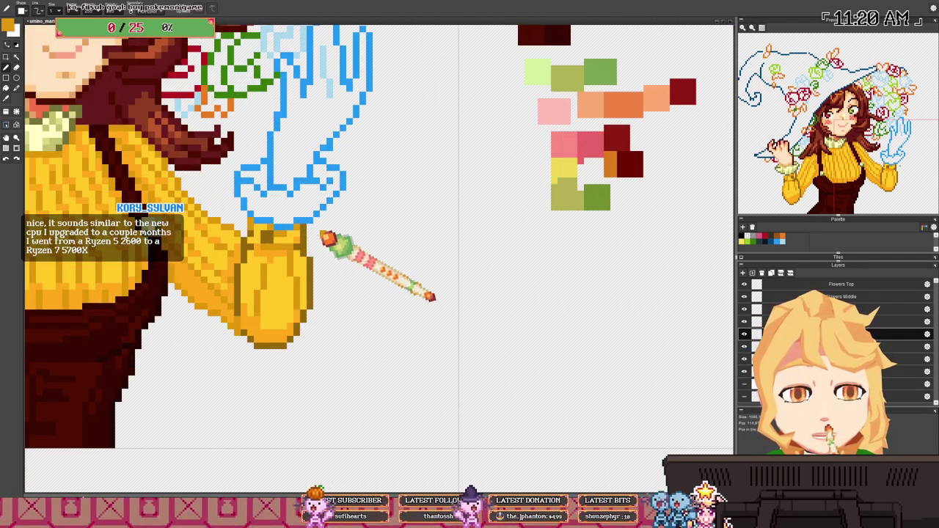
scroll(325, 237, down, 3)
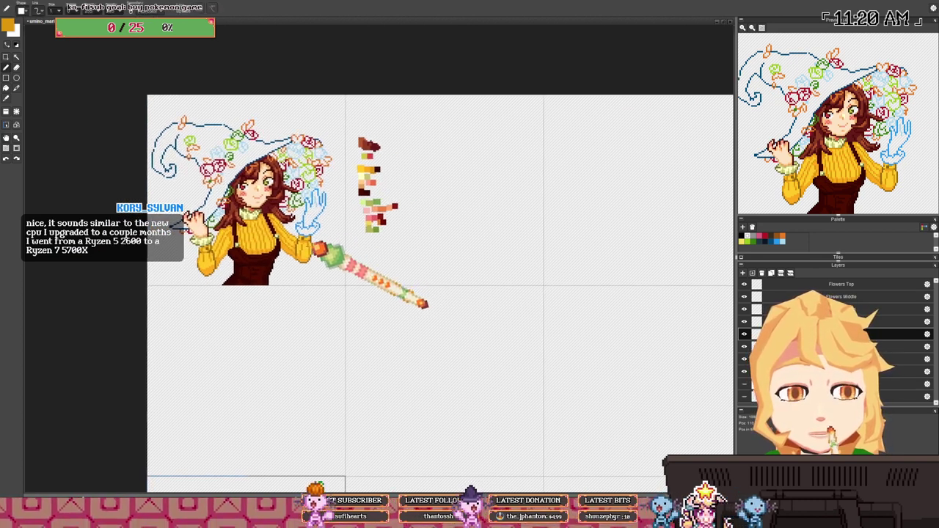
scroll(312, 264, up, 3)
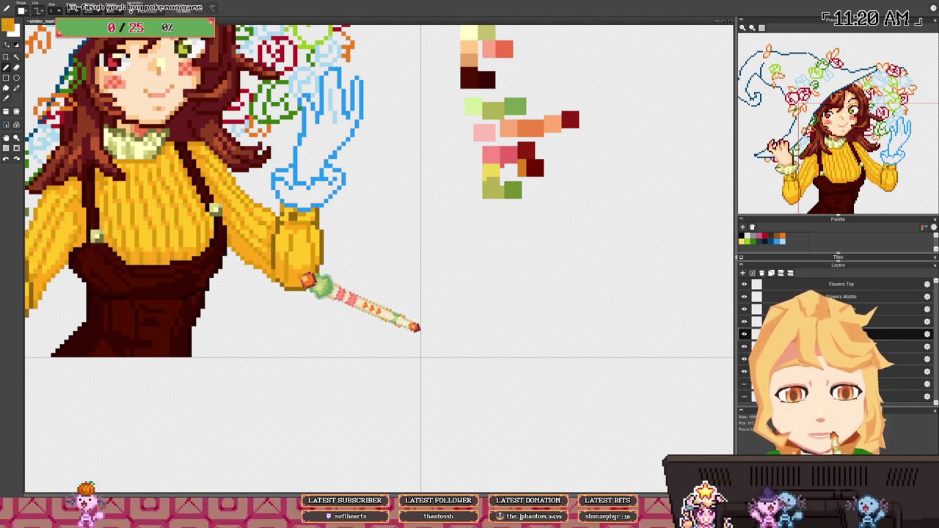
scroll(304, 277, down, 3)
drag(311, 272, 315, 287)
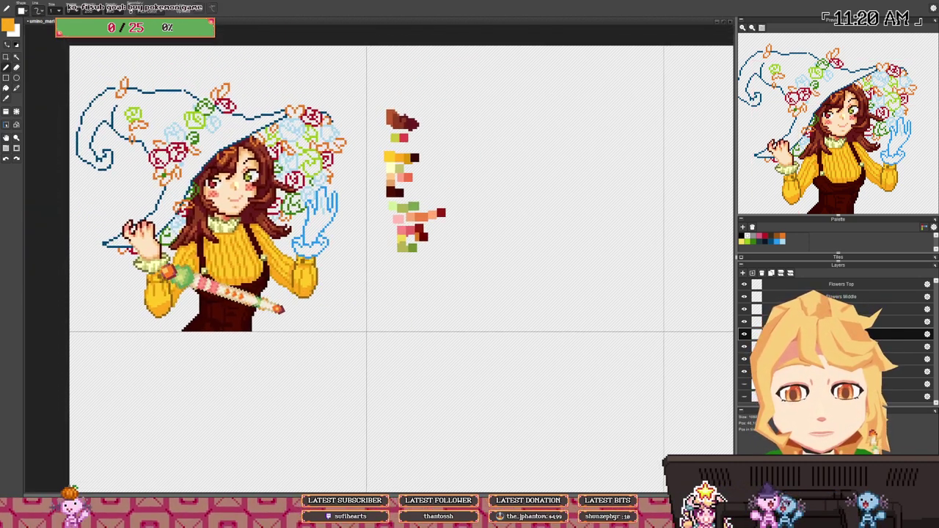
- Outline the ruffled cuff of the raised hand in dark olive over the blue sketch
scroll(158, 267, up, 3)
drag(602, 321, 430, 300)
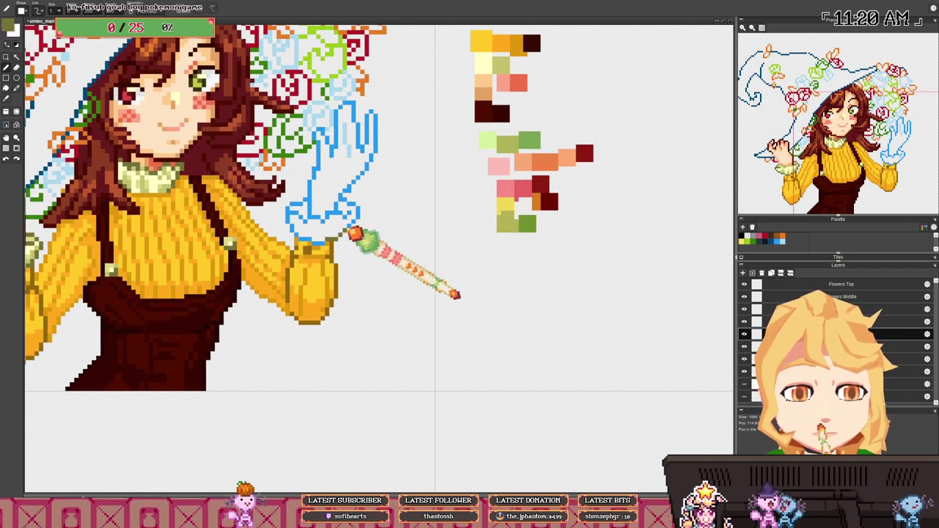
key(ctrl+z)
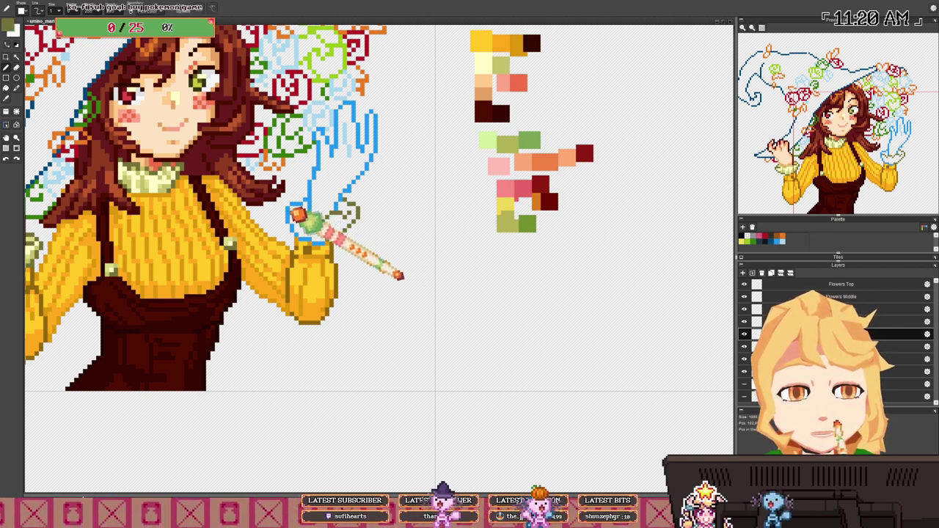
drag(294, 224, 317, 240)
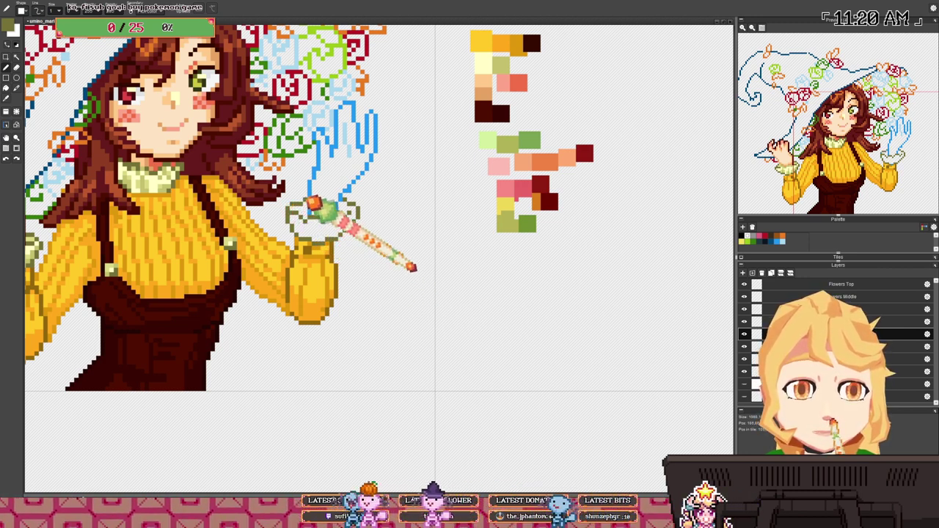
scroll(365, 231, down, 1)
scroll(367, 233, down, 1)
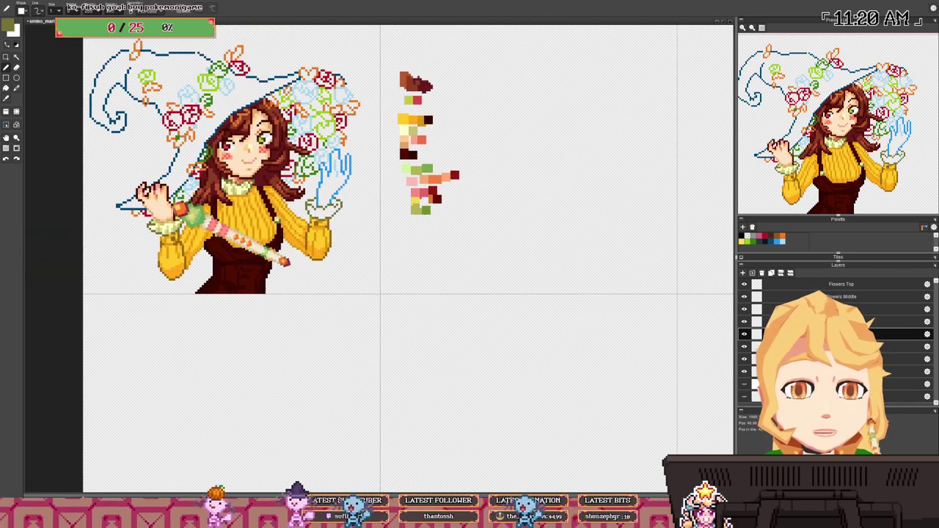
- Fill the raised hand's outlined cuff with pale cream
scroll(169, 245, up, 2)
scroll(517, 230, up, 1)
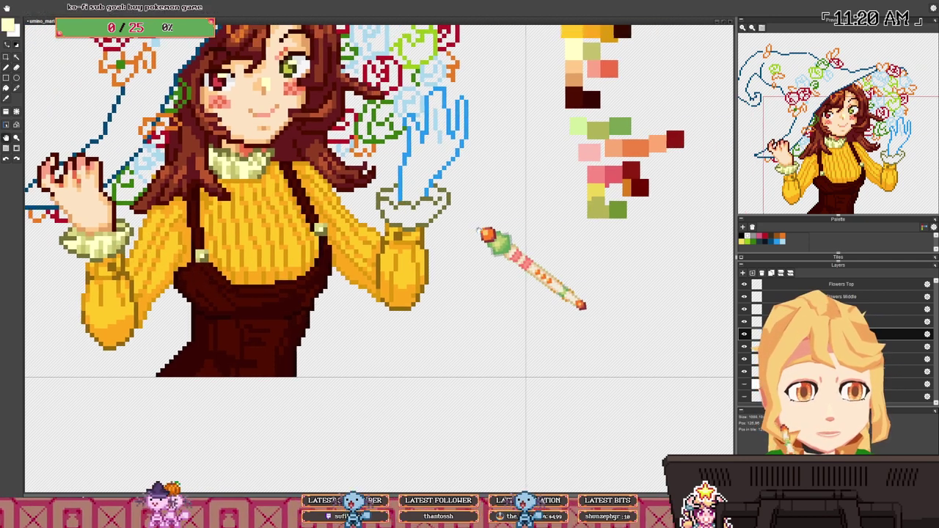
scroll(447, 222, down, 1)
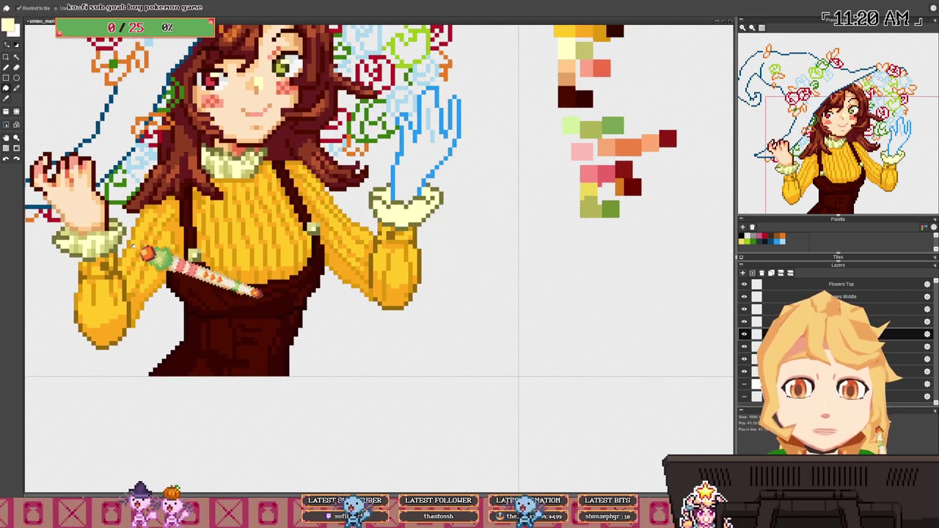
- Sample the light olive from the other cuff and shade the inside and ruffles of the raised hand's cuff
right_click(117, 243)
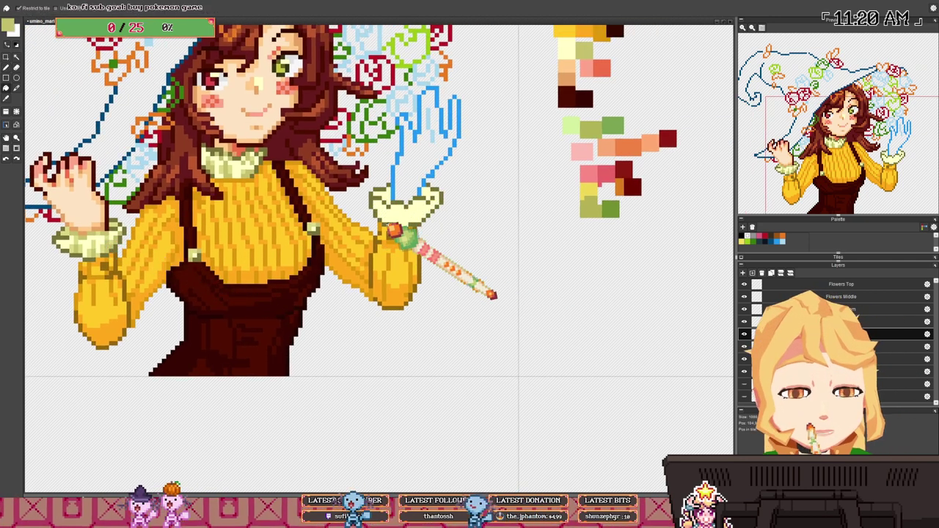
key(b)
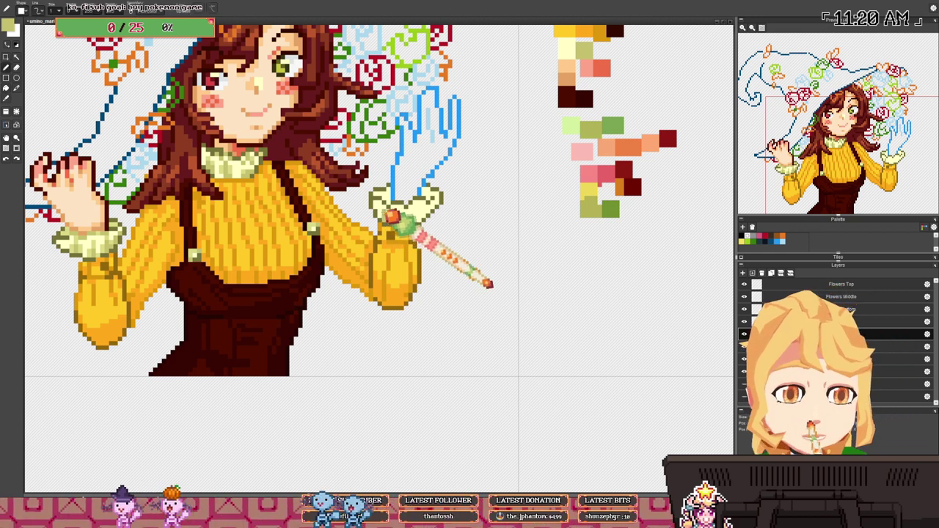
drag(397, 226, 423, 224)
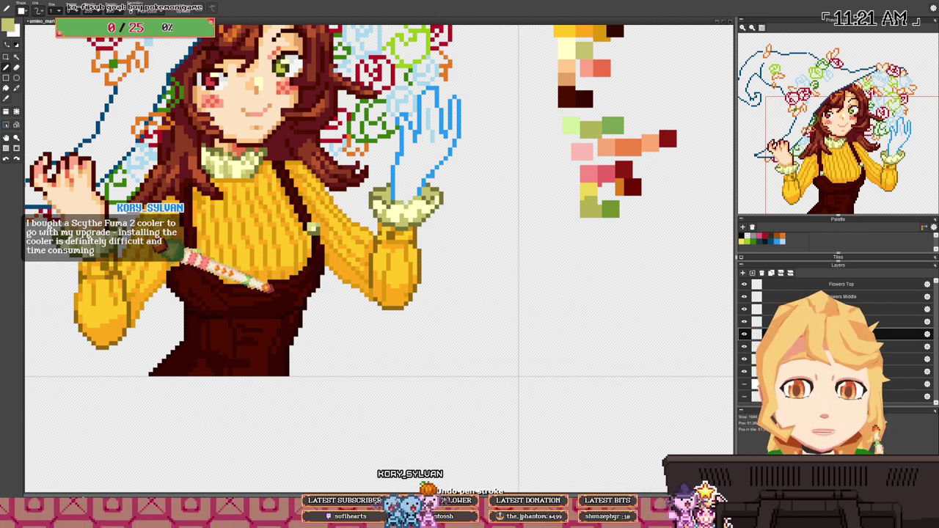
- Refine the shading of the raised hand's ruffled cuff with sampled dark and light olive
drag(524, 201, 469, 211)
scroll(378, 246, right, 1)
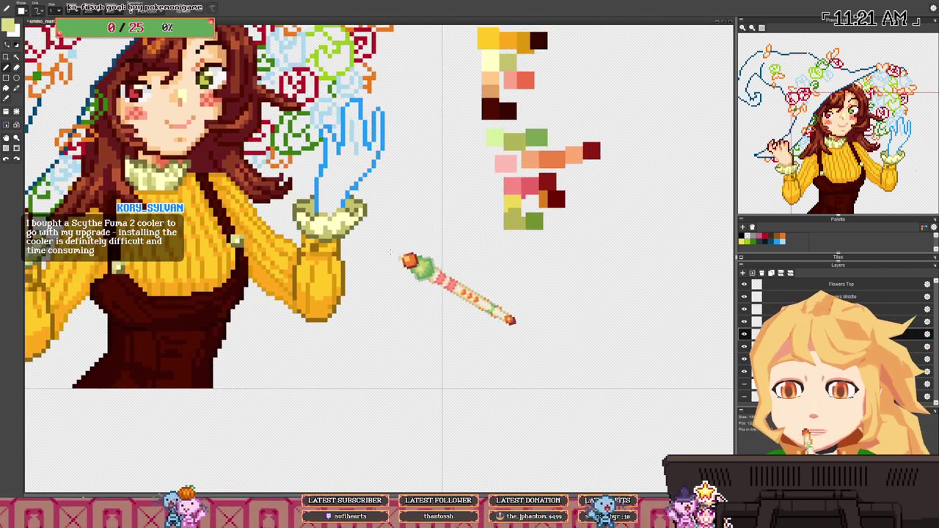
scroll(382, 249, up, 2)
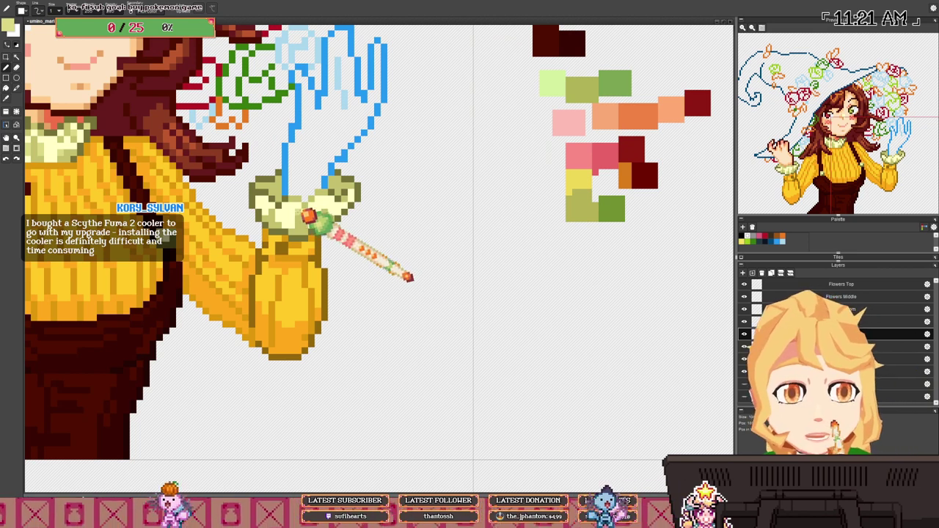
right_click(347, 200)
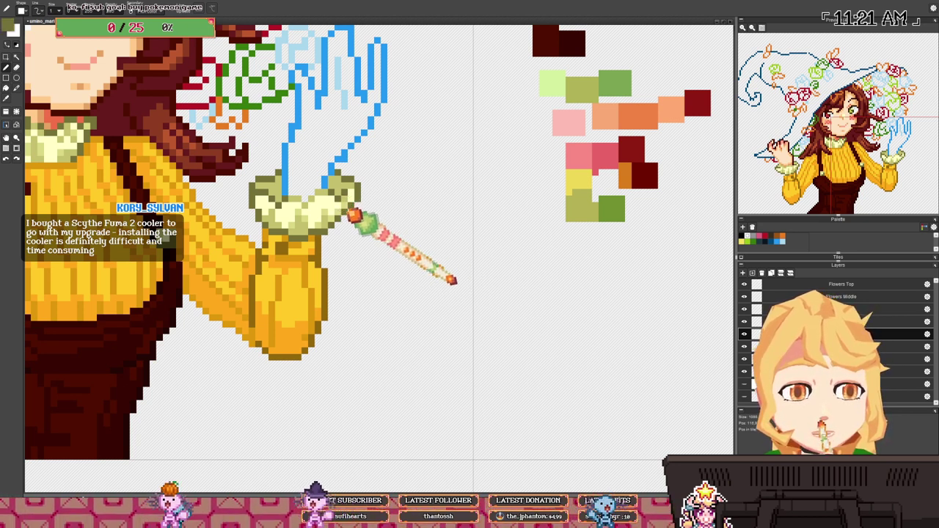
alt+click(353, 203)
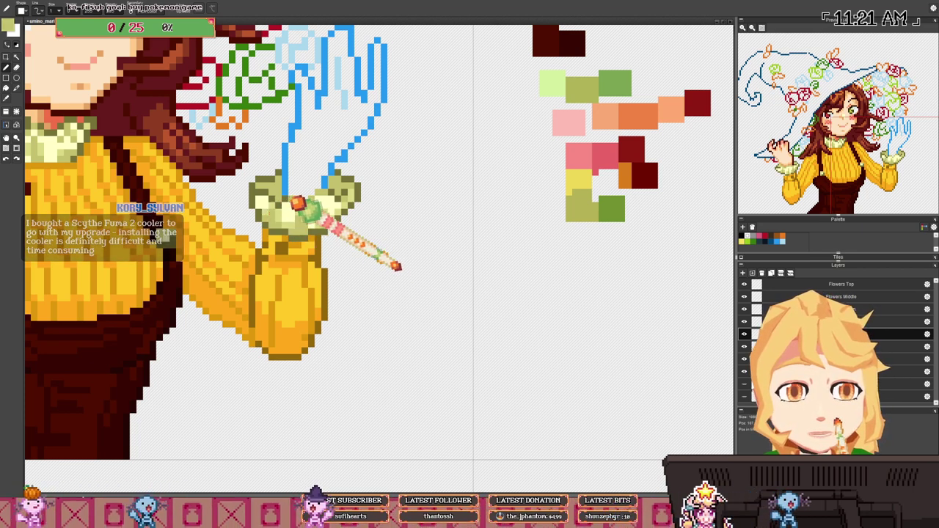
- Sample the light skin tone from the other hand and fill the raised hand with it
scroll(308, 206, down, 4)
mouse_move(323, 205)
mouse_down()
mouse_move(342, 232)
mouse_move(340, 219)
mouse_move(360, 231)
mouse_up()
scroll(311, 225, up, 2)
right_click(176, 244)
key(f)
click(329, 232)
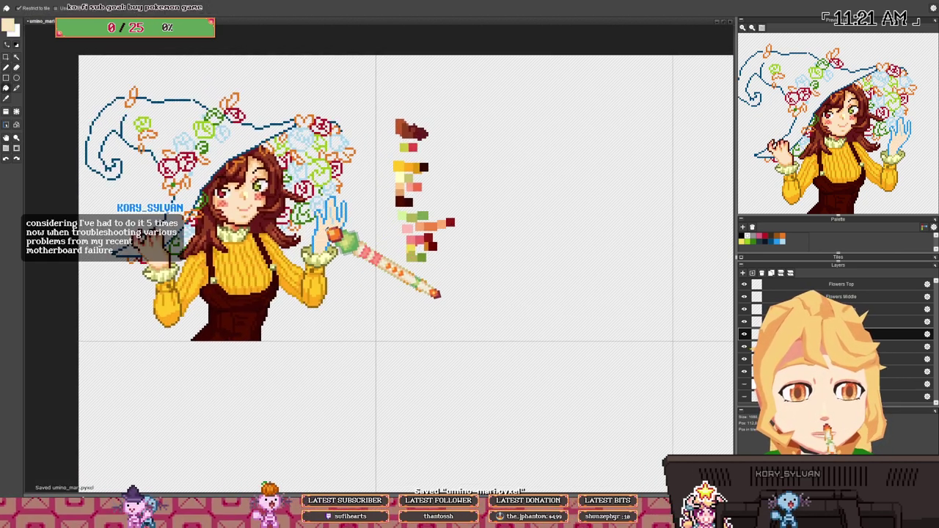
- Try pink blush on the raised hand's middle finger, then sample coral red from the other hand
key(b)
scroll(135, 235, up, 1)
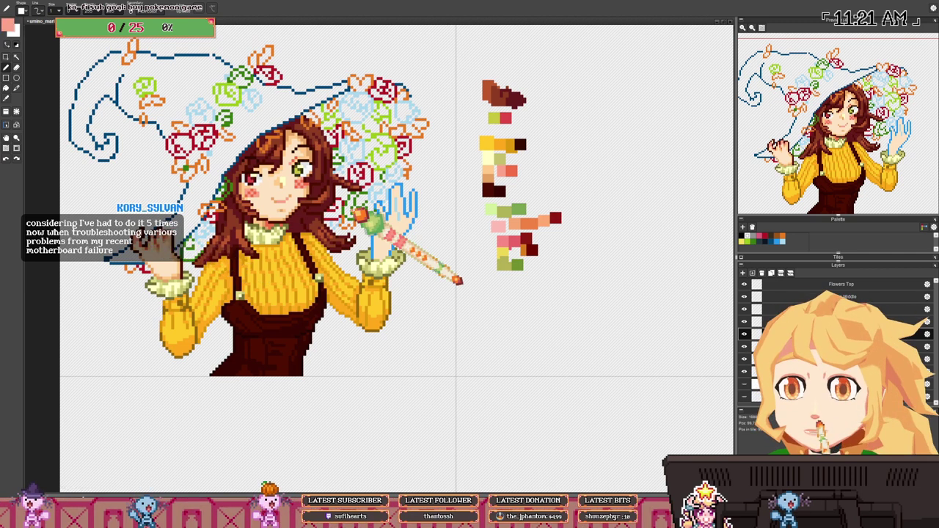
drag(355, 209, 261, 209)
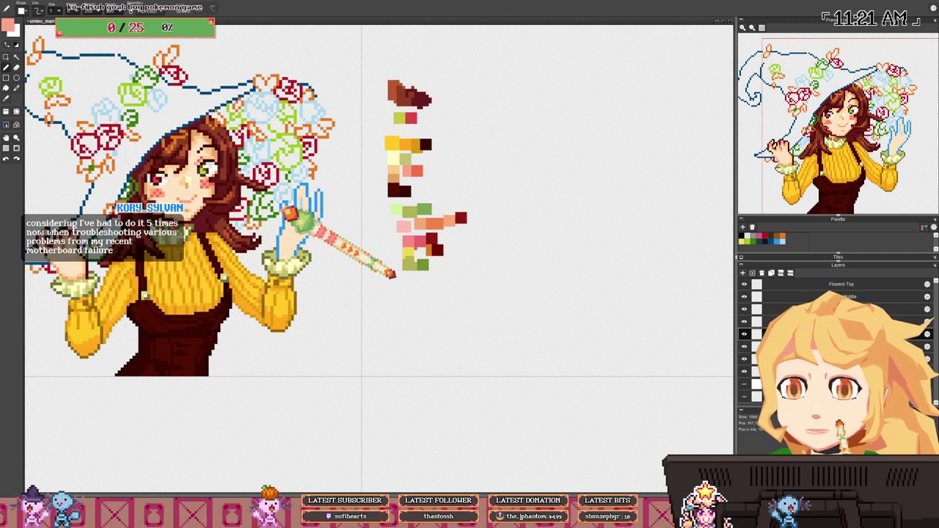
scroll(397, 168, up, 2)
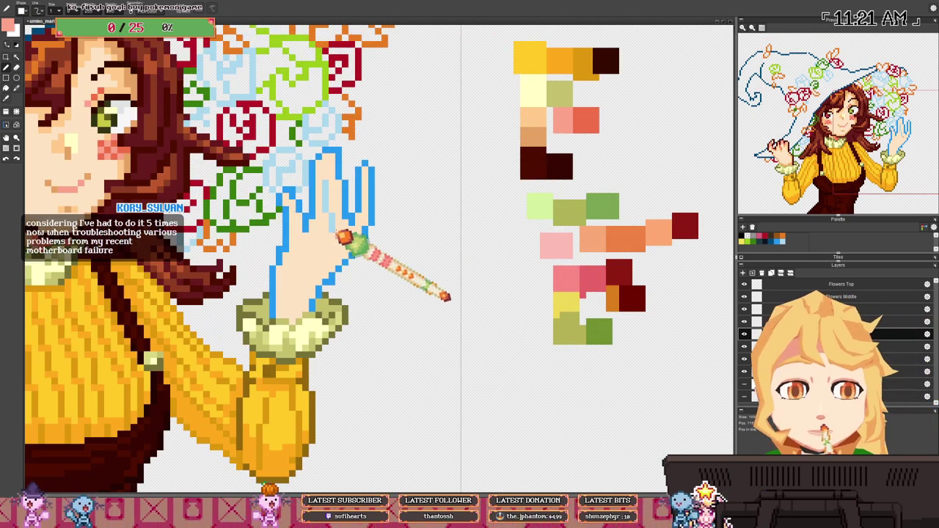
mouse_move(327, 208)
mouse_down()
mouse_move(331, 184)
mouse_move(352, 205)
mouse_up()
scroll(339, 192, down, 3)
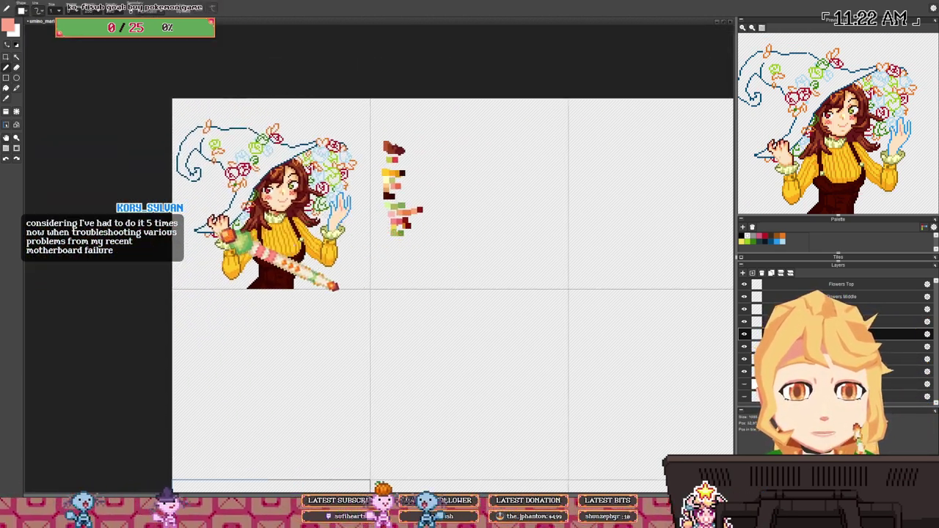
scroll(226, 219, up, 1)
scroll(227, 224, up, 1)
right_click(224, 210)
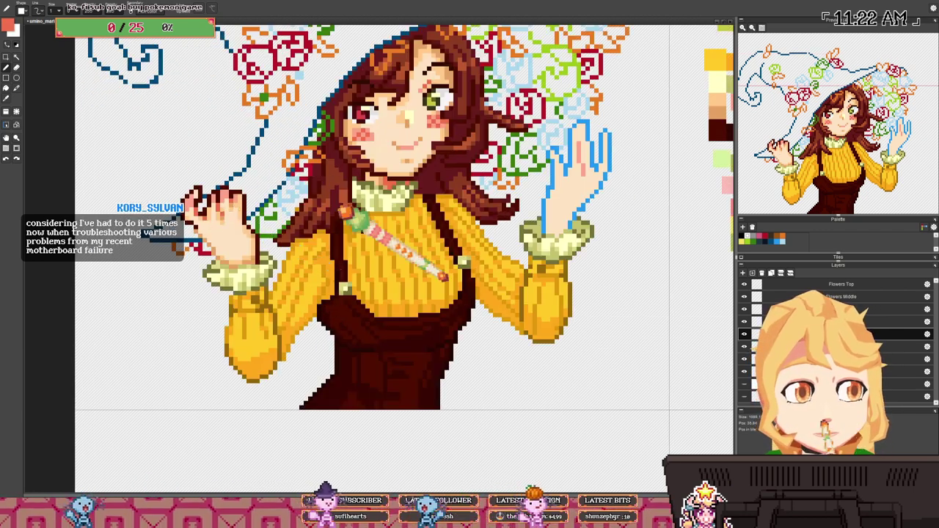
- Undo the finger strokes and repaint the raised hand's middle finger with pink and coral blush
drag(690, 195, 541, 226)
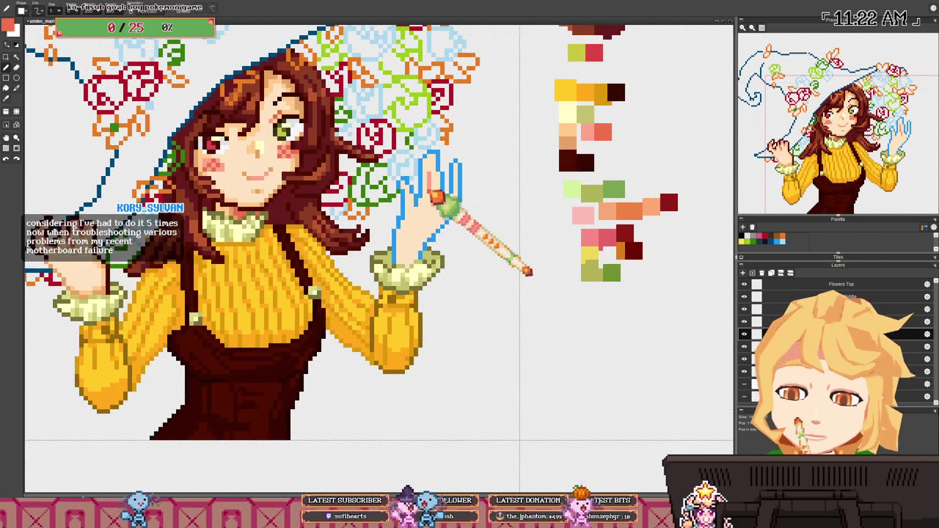
key(Up)
key(Up)
key(Up)
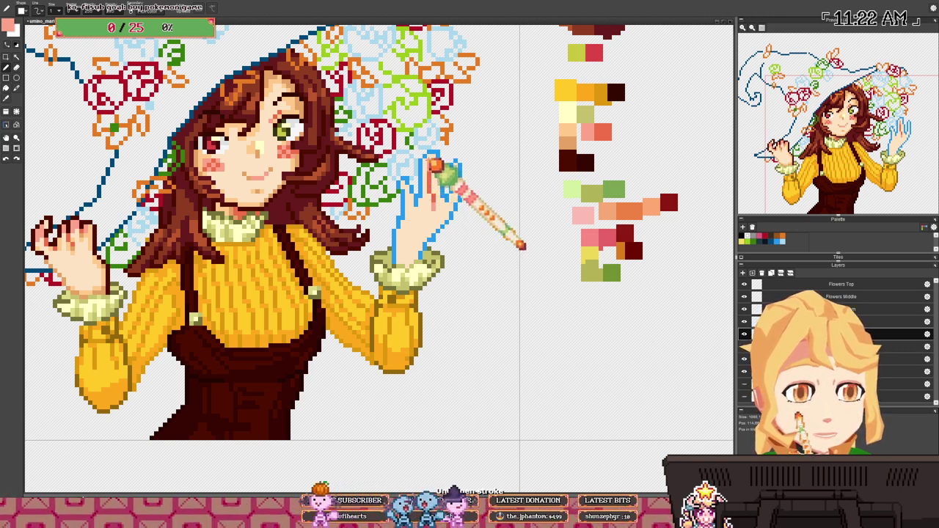
drag(322, 202, 339, 208)
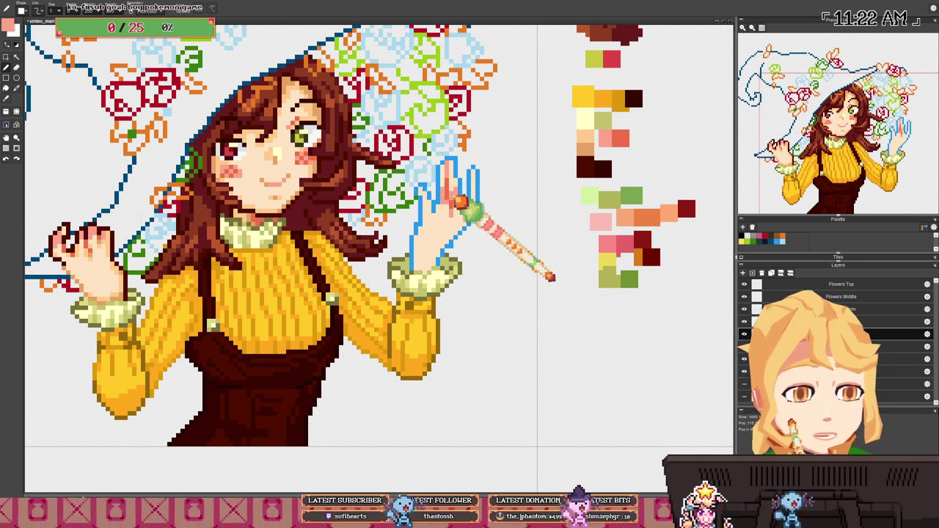
- Examine the raised hand's blush up close and against the whole character
scroll(461, 200, down, 2)
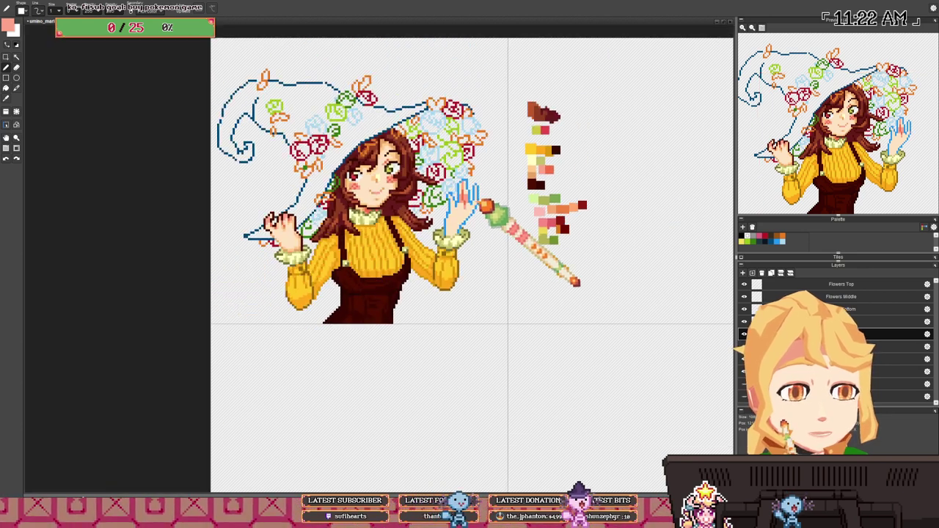
scroll(486, 205, down, 2)
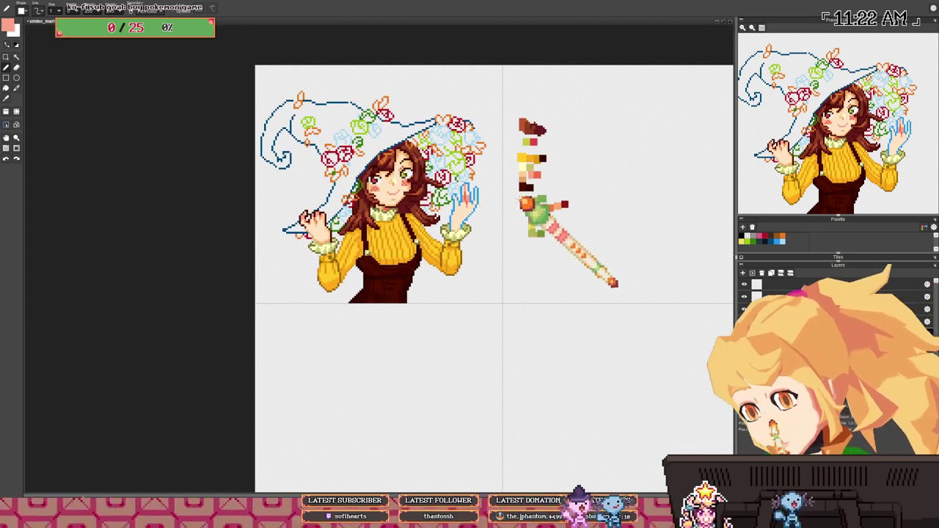
drag(488, 188, 479, 194)
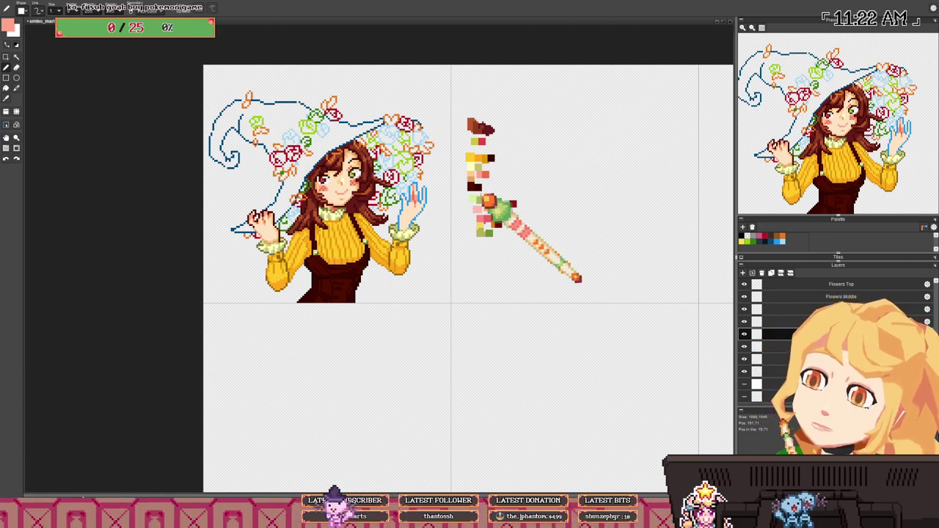
drag(509, 230, 470, 232)
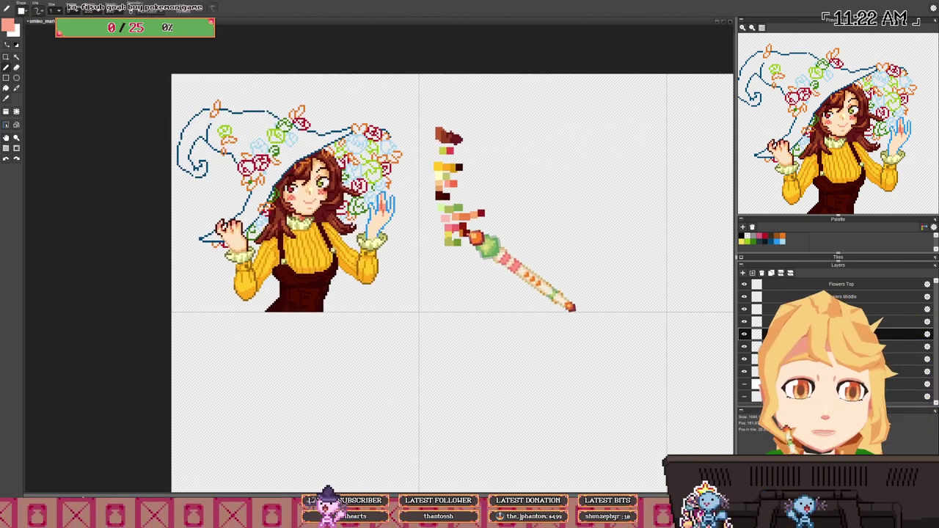
scroll(393, 214, up, 4)
scroll(381, 213, down, 4)
scroll(367, 217, up, 1)
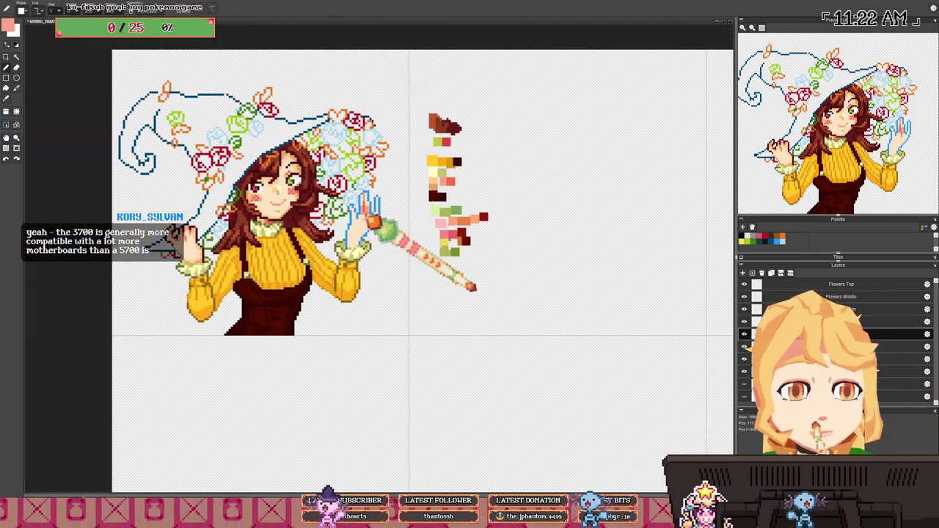
scroll(370, 219, up, 3)
scroll(370, 218, down, 3)
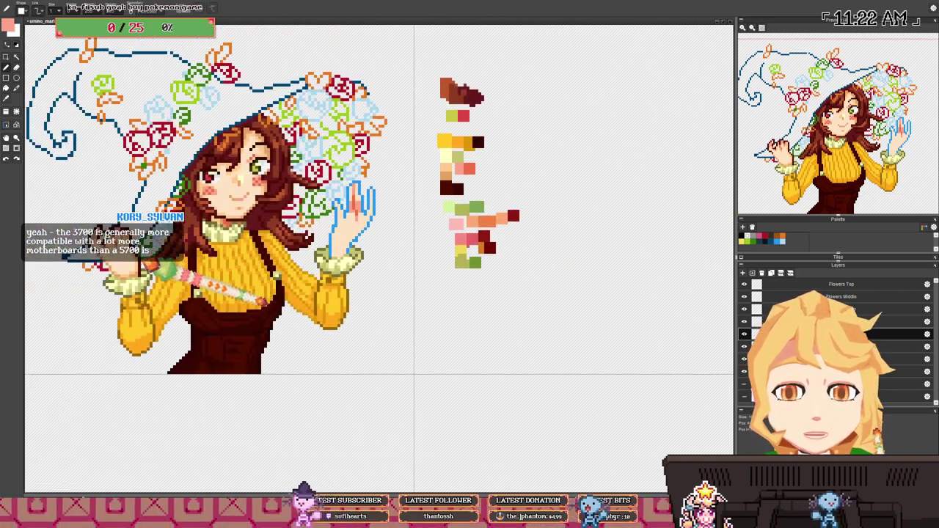
- Shade the raised hand's wrist and fingers with peach, and recolor the blue outline along the palm's sides in tan
scroll(320, 233, up, 3)
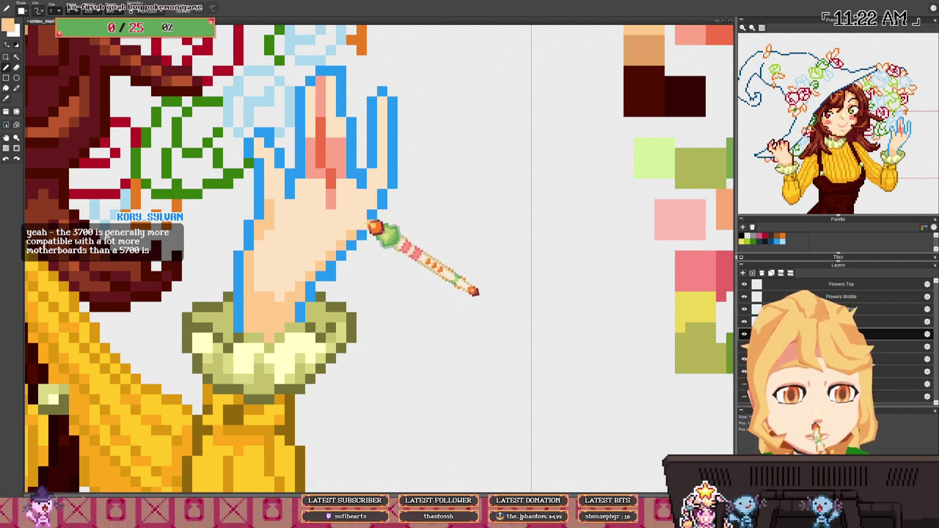
key(ctrl+z)
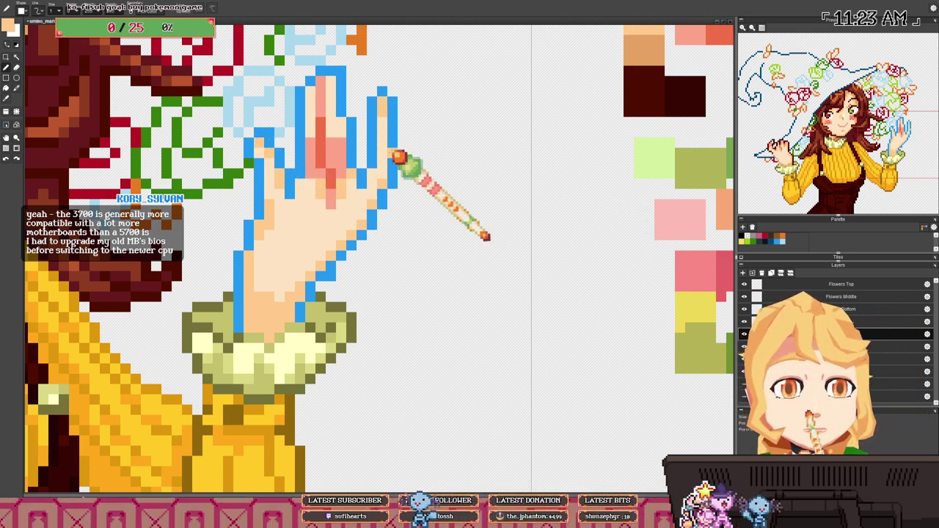
scroll(391, 152, down, 3)
scroll(199, 276, up, 5)
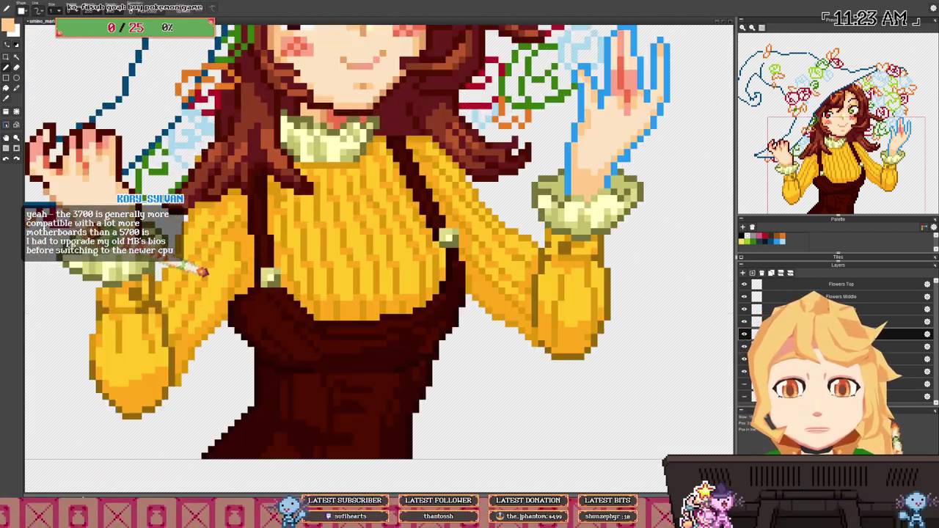
drag(663, 213, 275, 258)
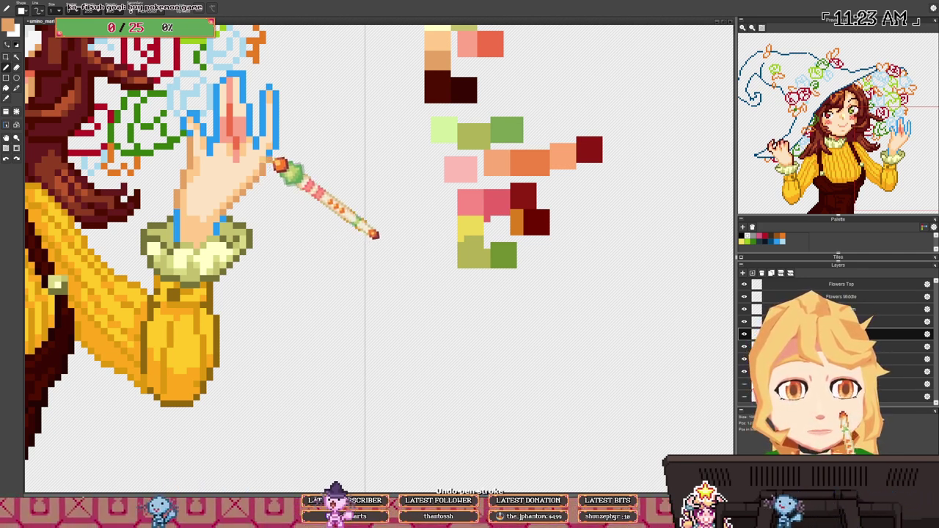
- Recolor the remaining blue outline of the raised hand's fingers and wrist in dark maroon
scroll(248, 154, down, 5)
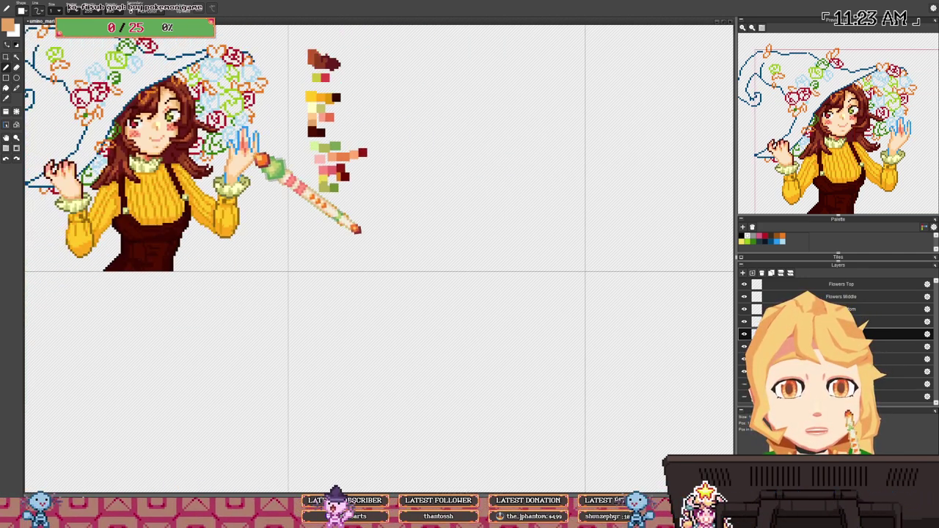
drag(230, 193, 295, 197)
scroll(173, 185, up, 1)
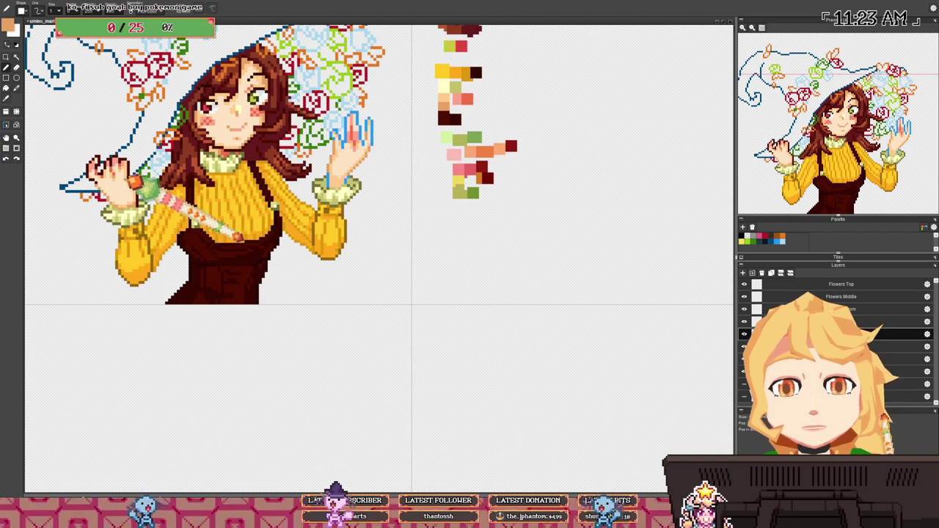
scroll(448, 88, up, 3)
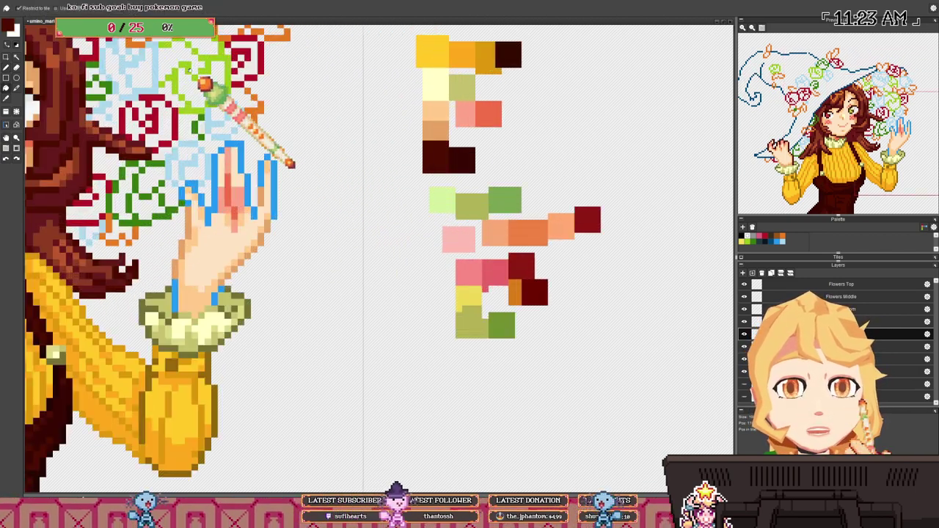
key(b)
scroll(270, 163, down, 5)
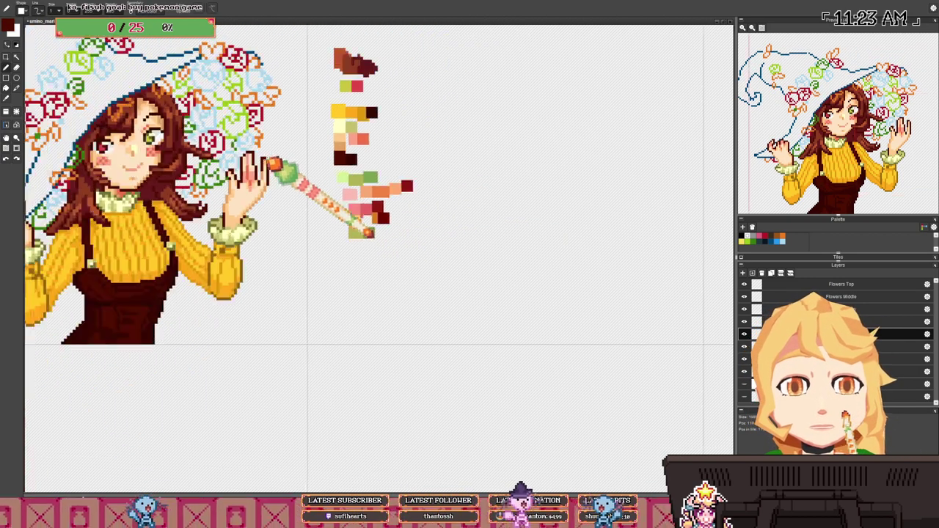
- Sample peach from the raised hand and touch up its skin shading
scroll(279, 165, up, 2)
scroll(265, 165, up, 2)
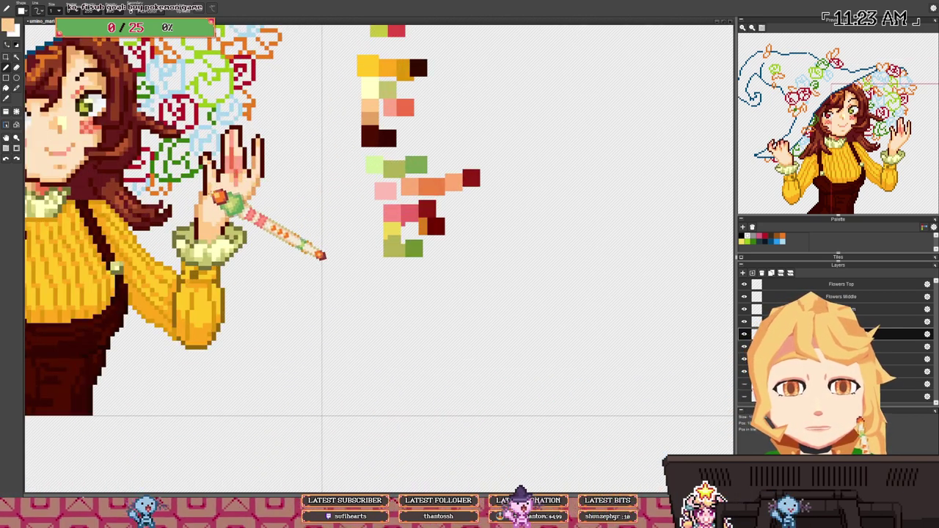
right_click(209, 192)
- Examine the finished raised hand up close and in the context of the full figure
scroll(257, 170, down, 3)
drag(260, 171, 308, 212)
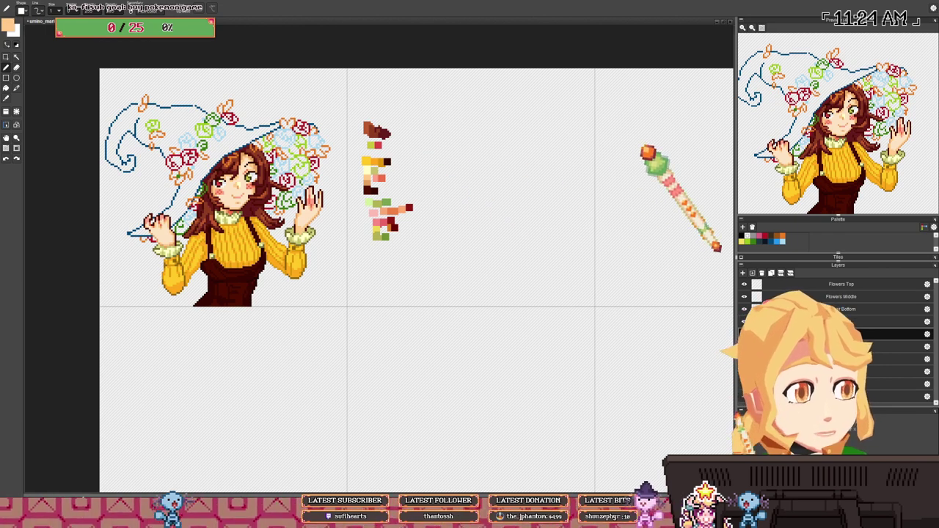
scroll(304, 205, up, 5)
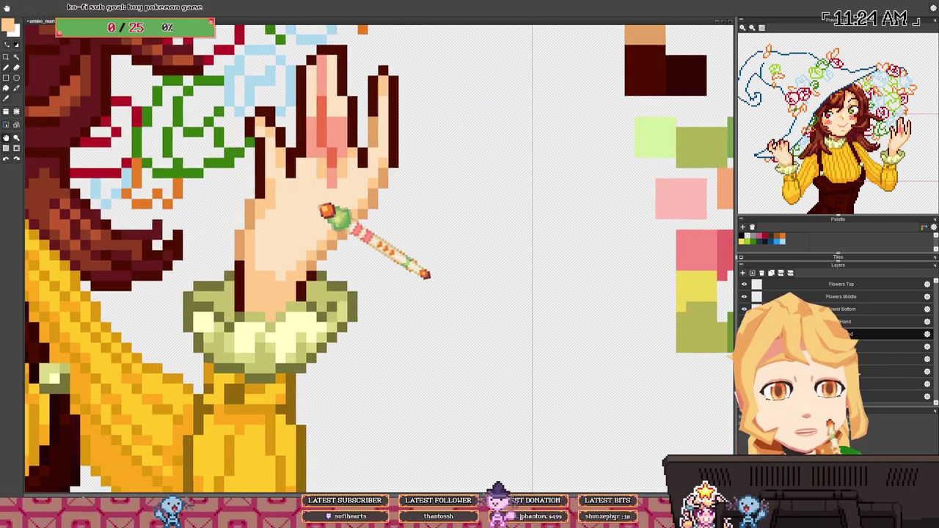
scroll(327, 211, down, 5)
scroll(328, 216, up, 2)
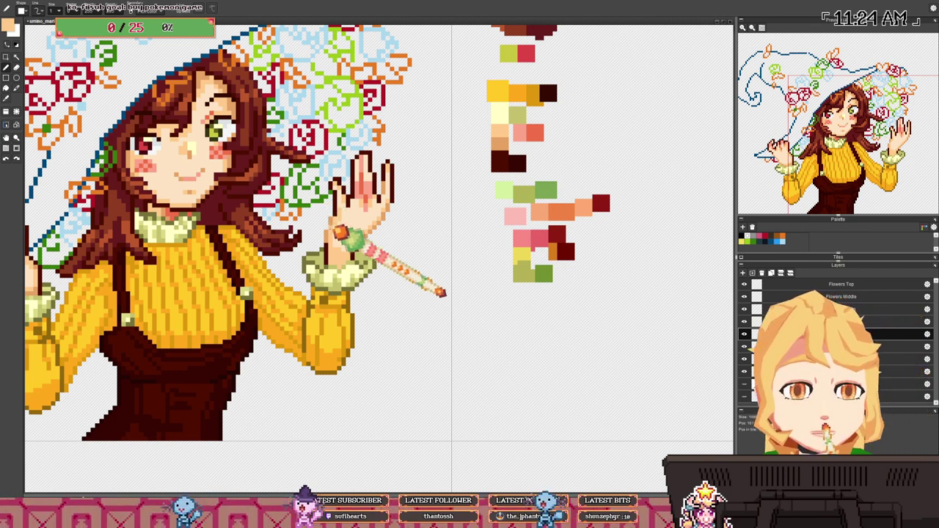
drag(335, 225, 336, 229)
scroll(319, 220, down, 2)
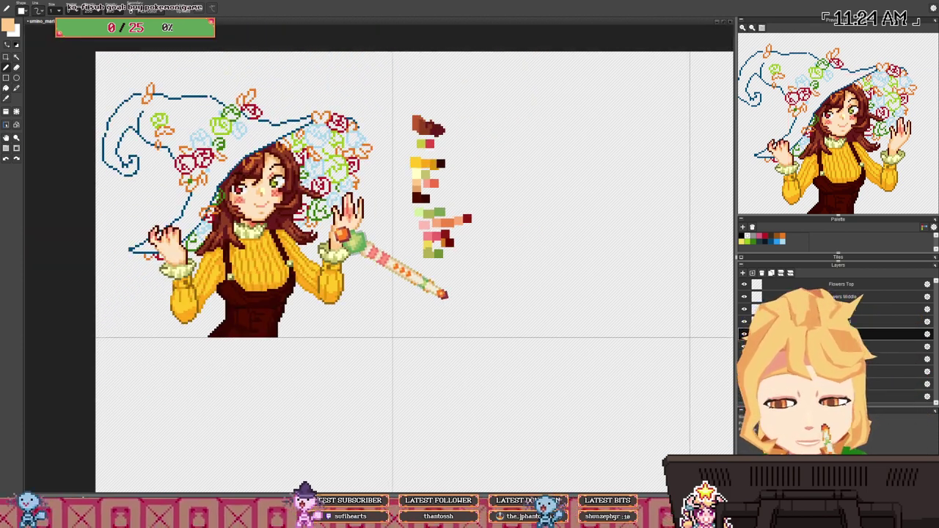
drag(320, 203, 327, 211)
scroll(318, 204, up, 1)
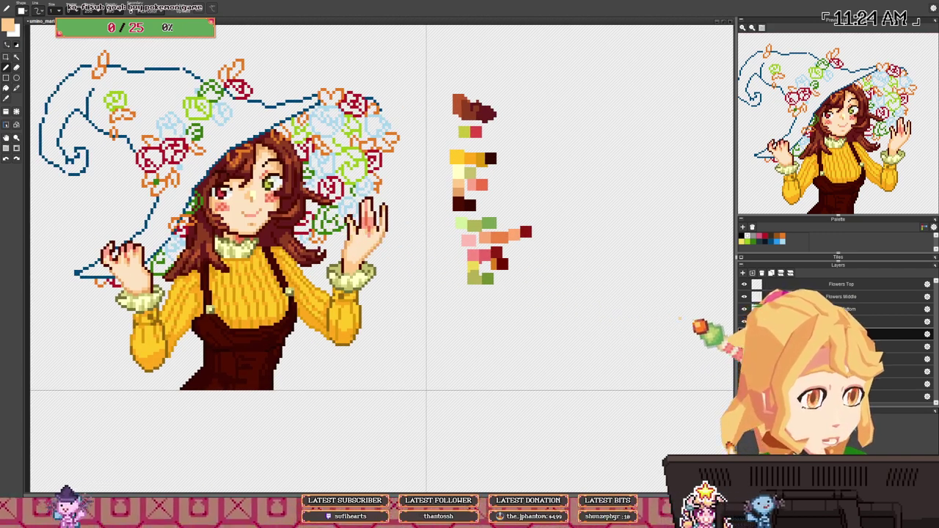
- Hide both hand layers and the Flower Bottom layer
key(ctrl+z)
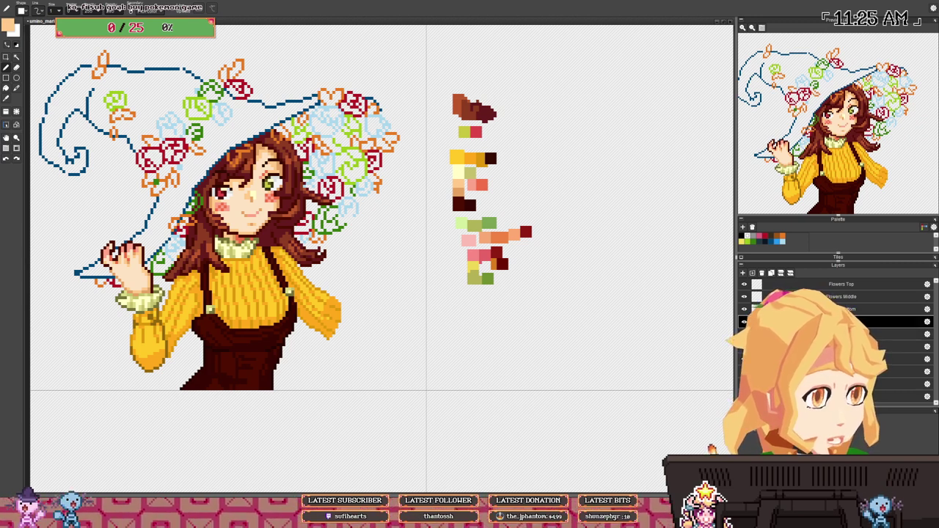
click(743, 321)
click(744, 309)
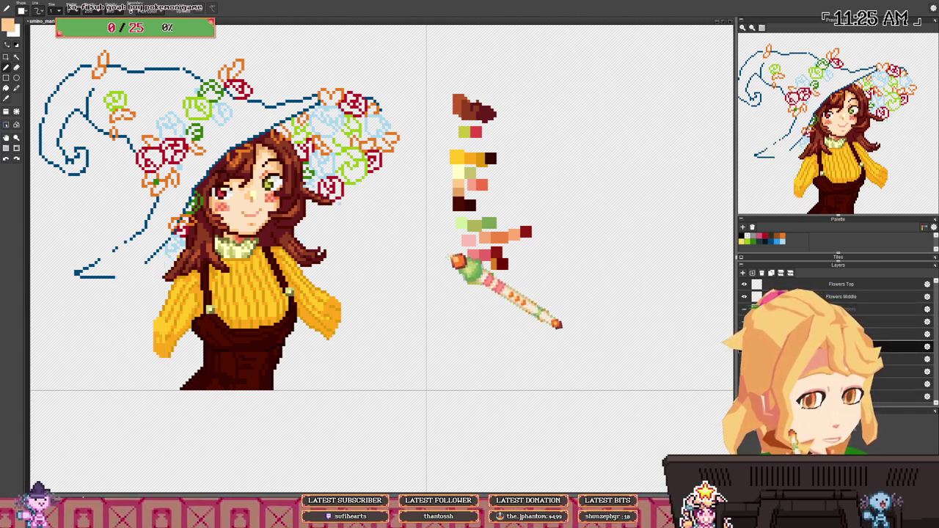
- Sample dark maroon from the overalls and close the gaps in the outline of the hat's lower brim point
scroll(452, 208, up, 2)
scroll(295, 226, down, 4)
drag(294, 226, 354, 242)
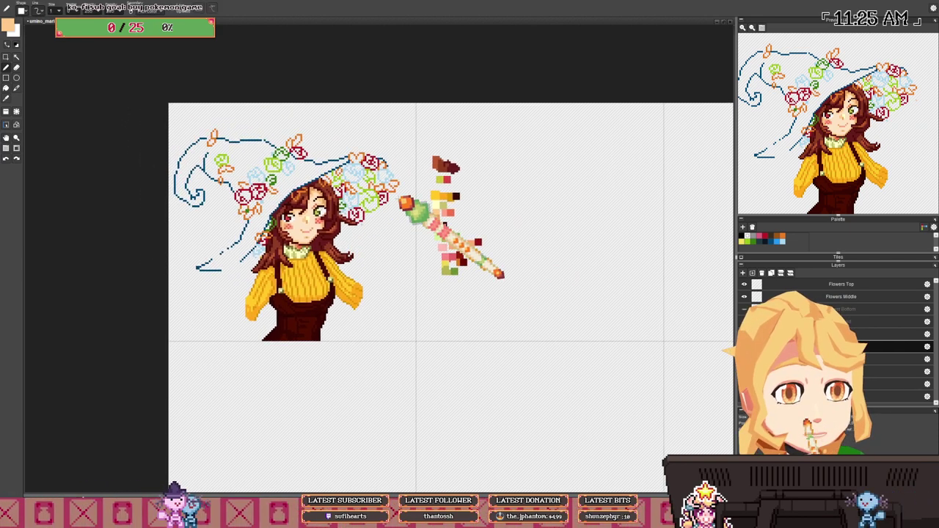
scroll(419, 188, up, 3)
scroll(444, 229, down, 1)
drag(499, 264, 550, 324)
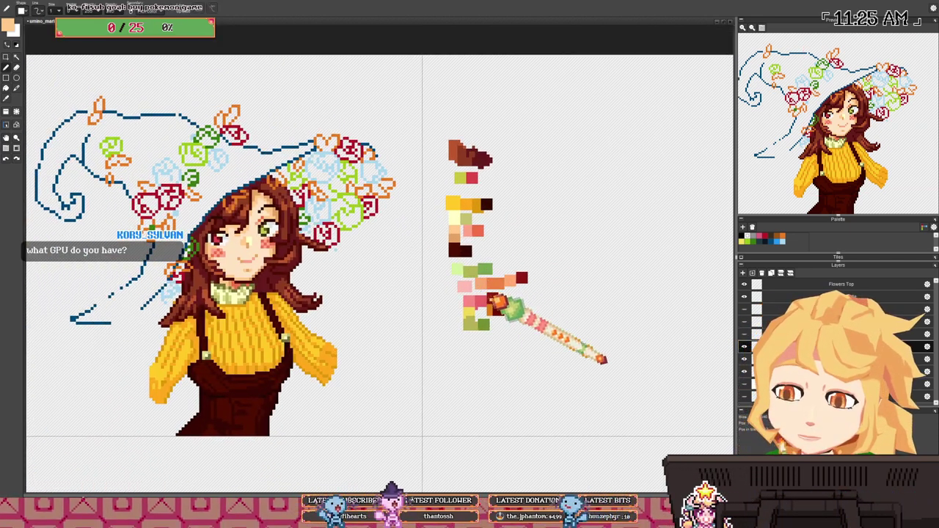
drag(316, 238, 353, 238)
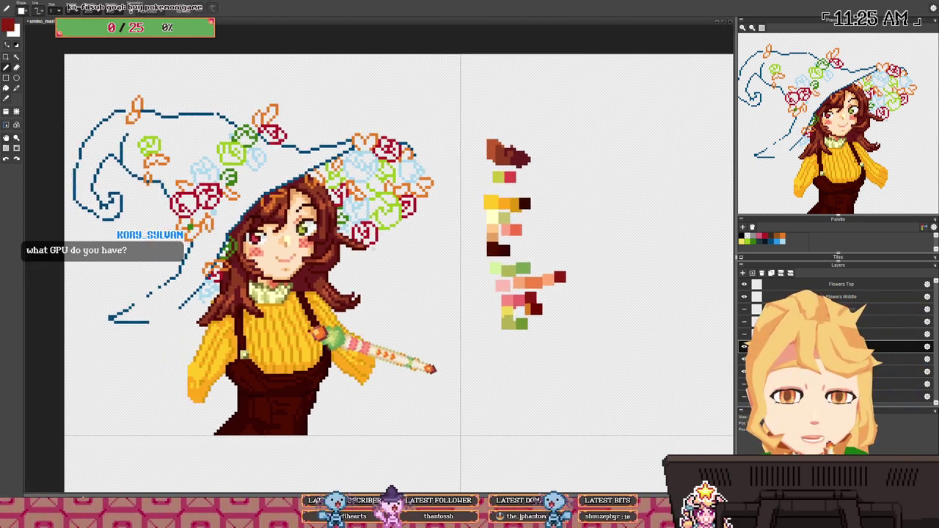
right_click(277, 378)
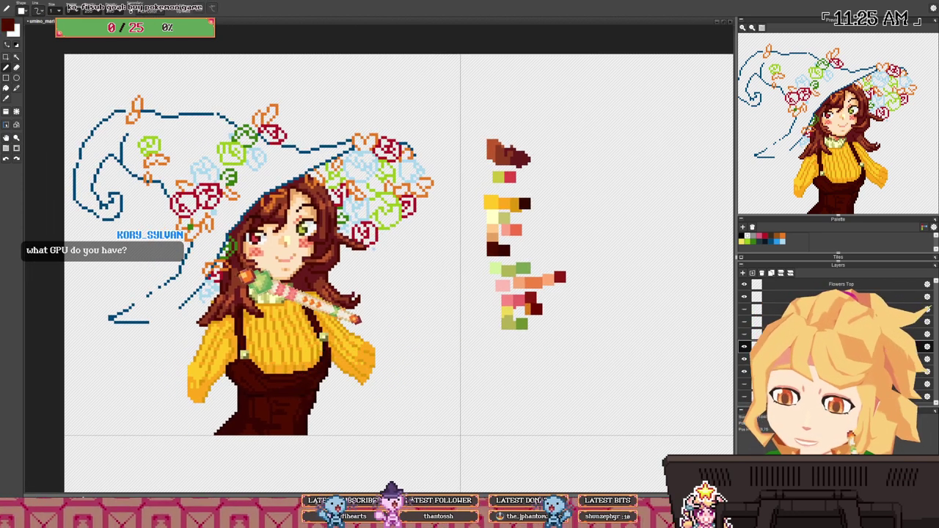
drag(242, 281, 272, 295)
drag(272, 331, 250, 322)
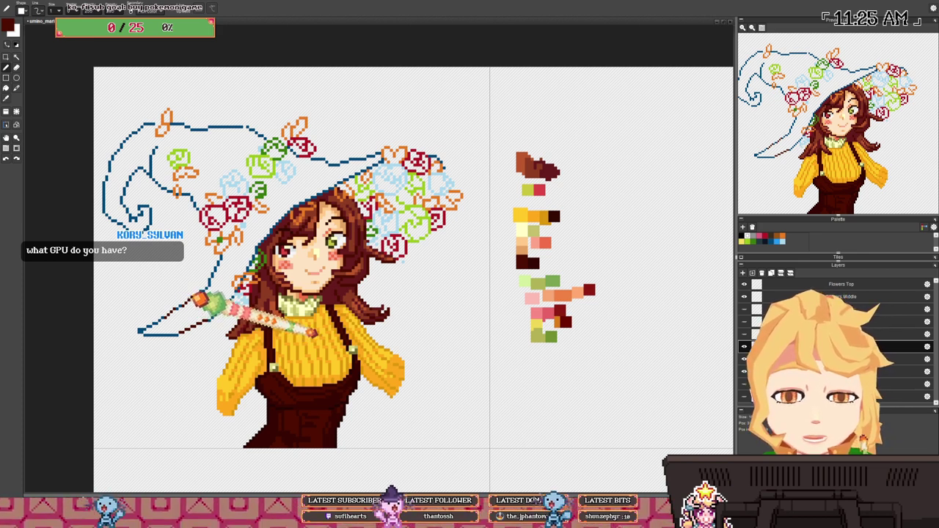
key(f)
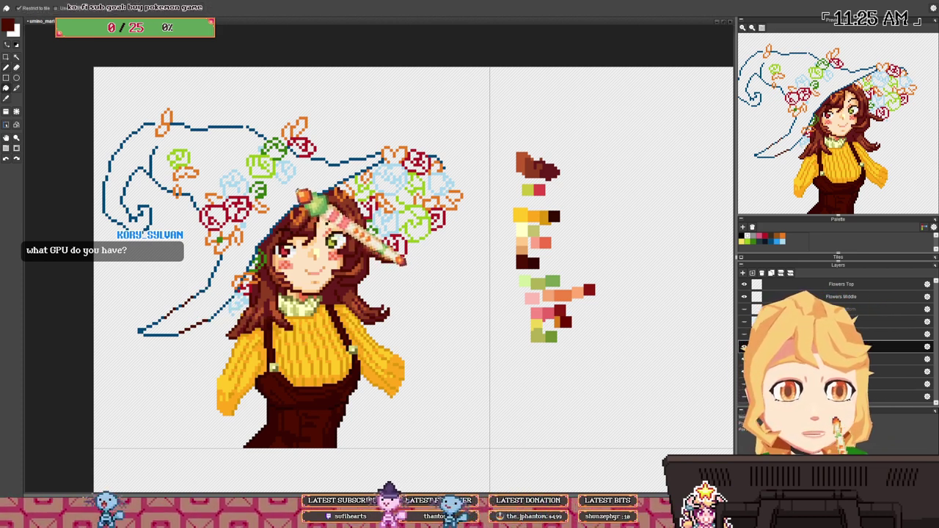
click(402, 261)
key(ctrl+z)
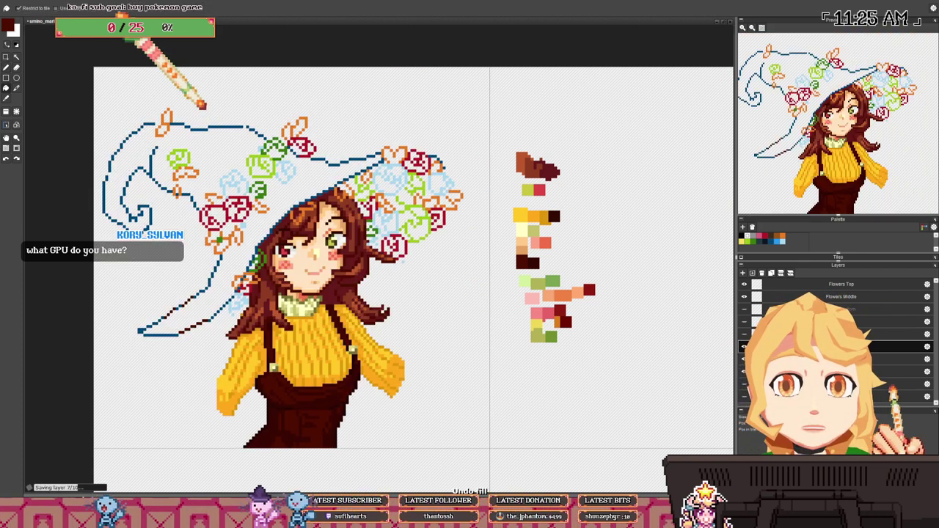
click(402, 247)
key(ctrl+z)
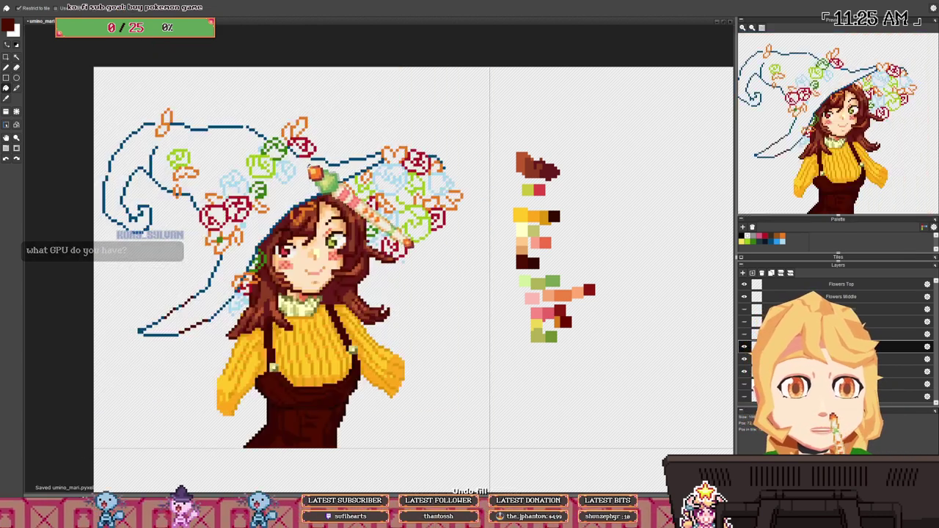
- Hide the Flowers Middle and Flowers Top layers to expose the hat outline
key(b)
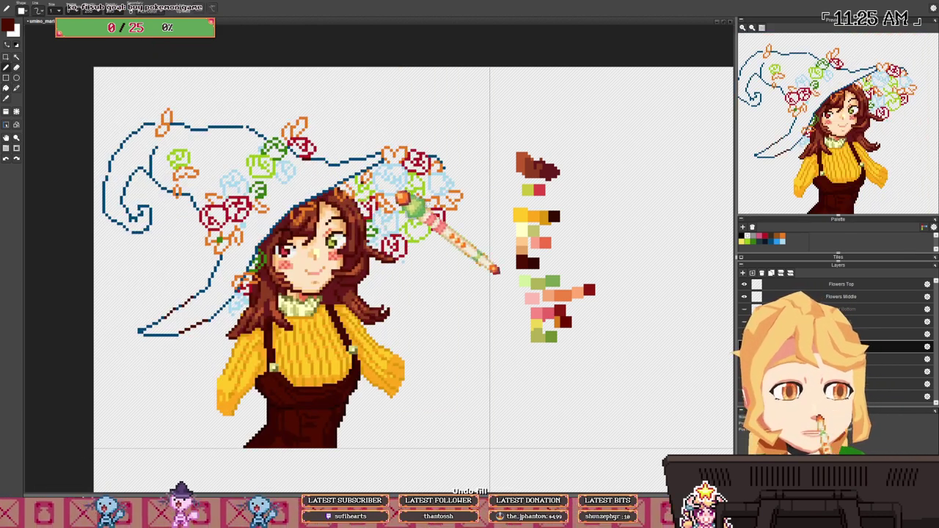
click(744, 296)
click(744, 284)
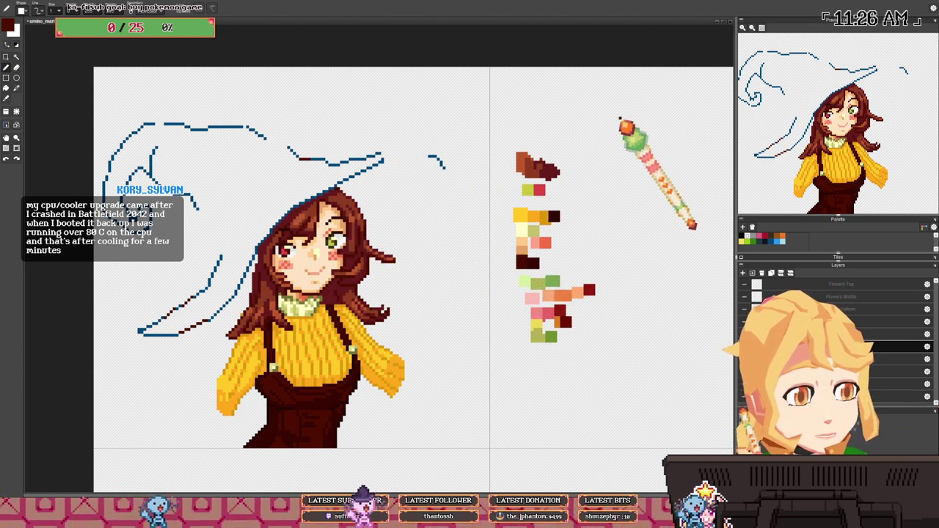
- Bridge the gaps in the hat outline along the crown, inner edge and upper brim with dark maroon pixels
key(space)
drag(178, 156, 292, 162)
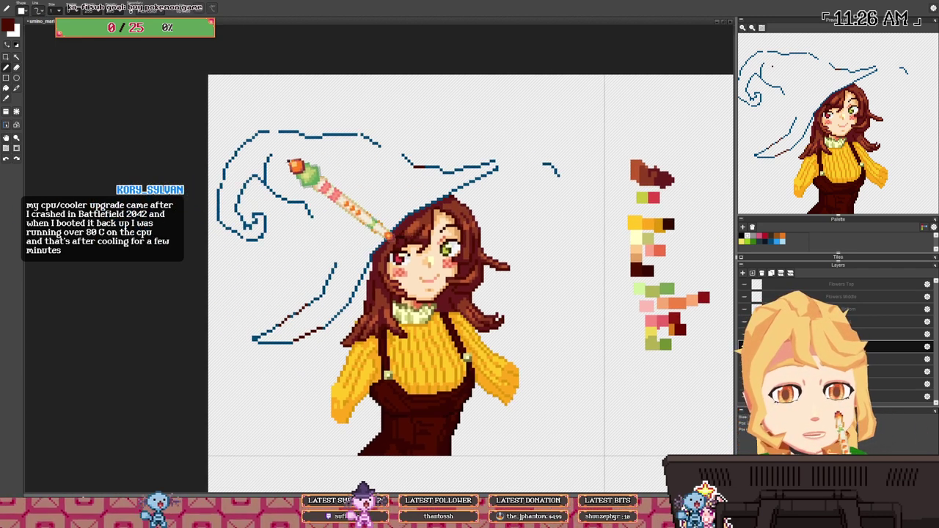
drag(307, 209, 311, 208)
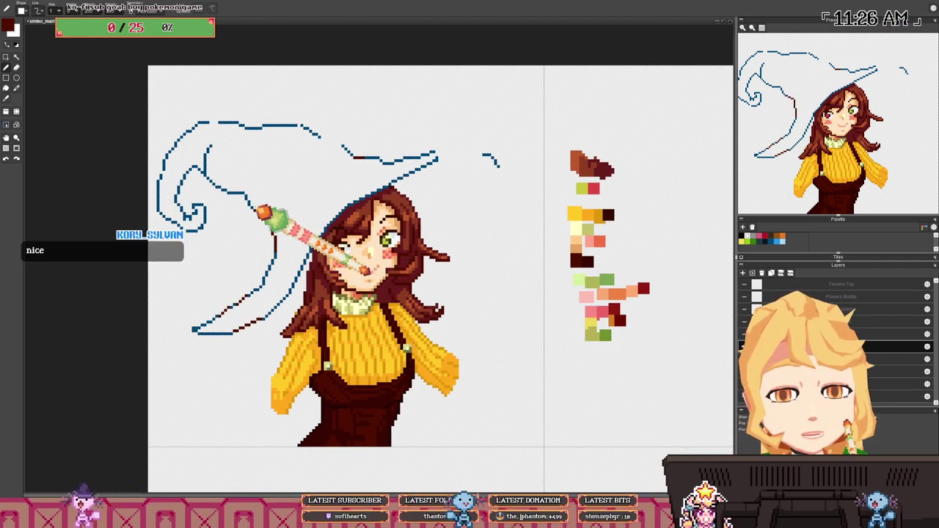
drag(350, 186, 280, 207)
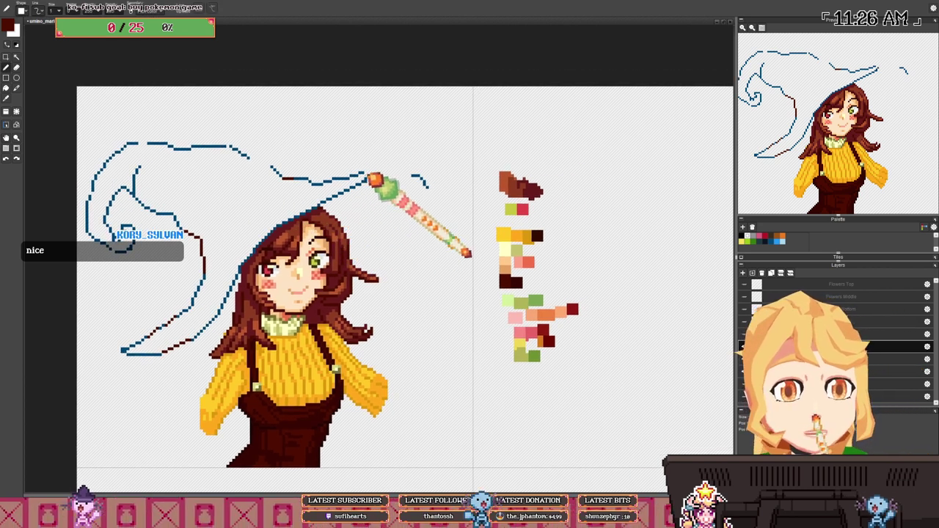
drag(374, 178, 415, 179)
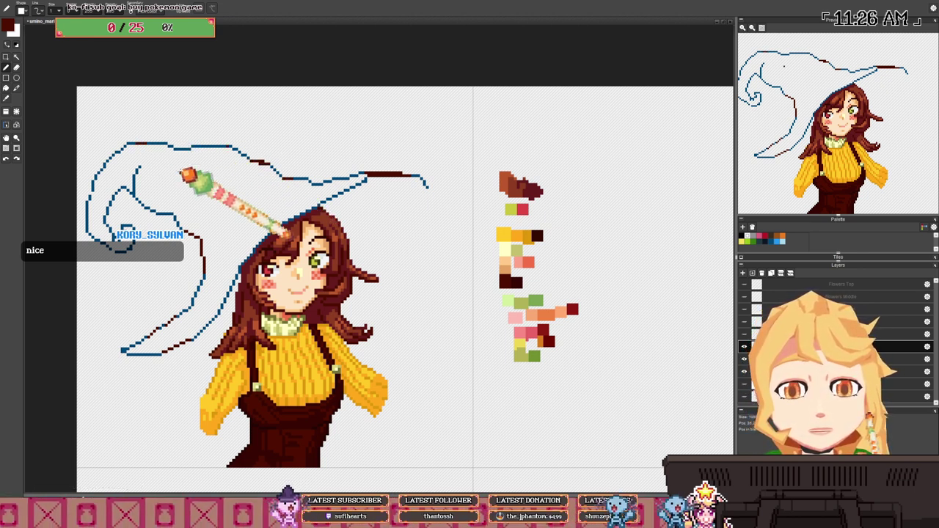
- Fill the inside of the hat with dark maroon, sealing any remaining outline gap first
click(187, 163)
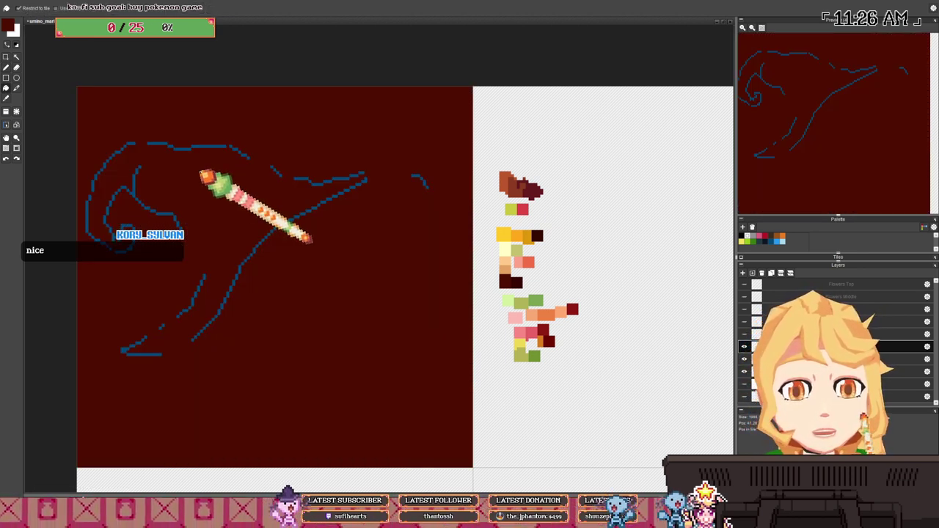
key(ctrl+z)
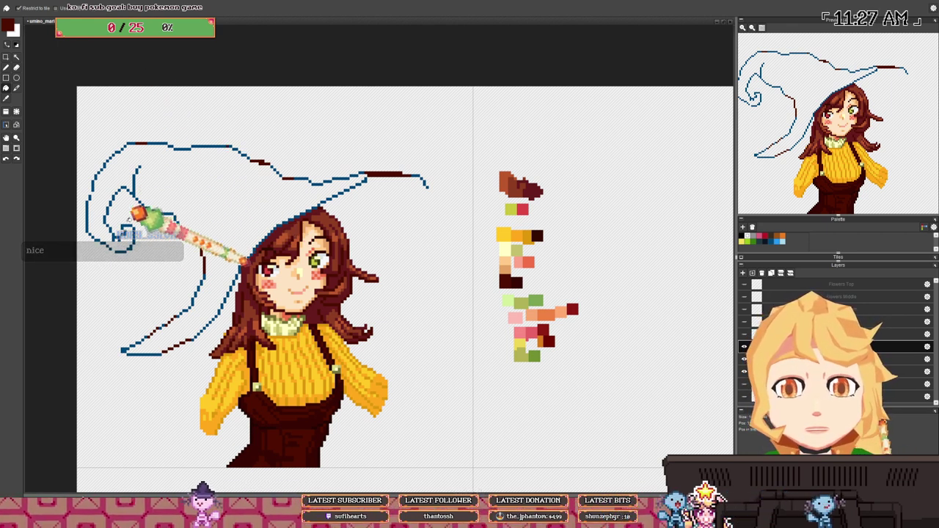
key(b)
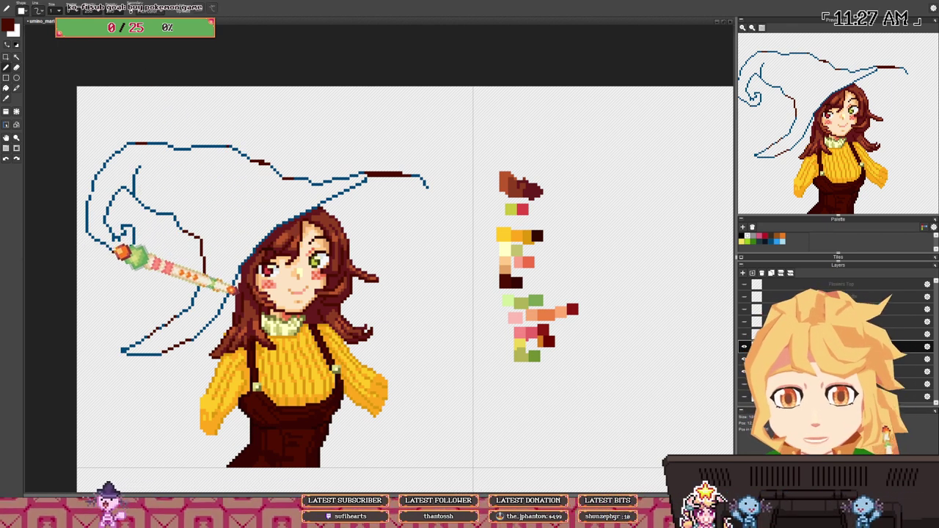
key(f)
click(146, 181)
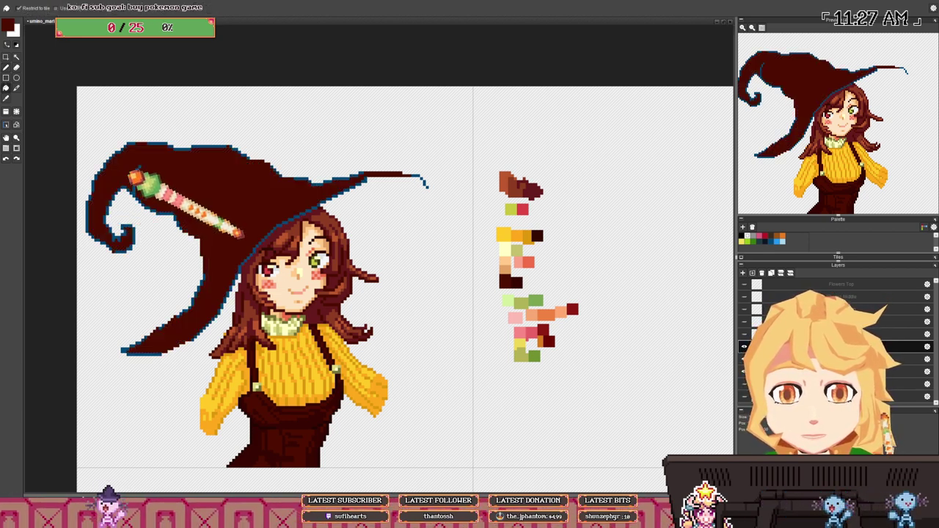
- Sample the darker maroon from the overalls and recolor the hat's blue outline with it
scroll(239, 196, down, 2)
scroll(268, 318, up, 3)
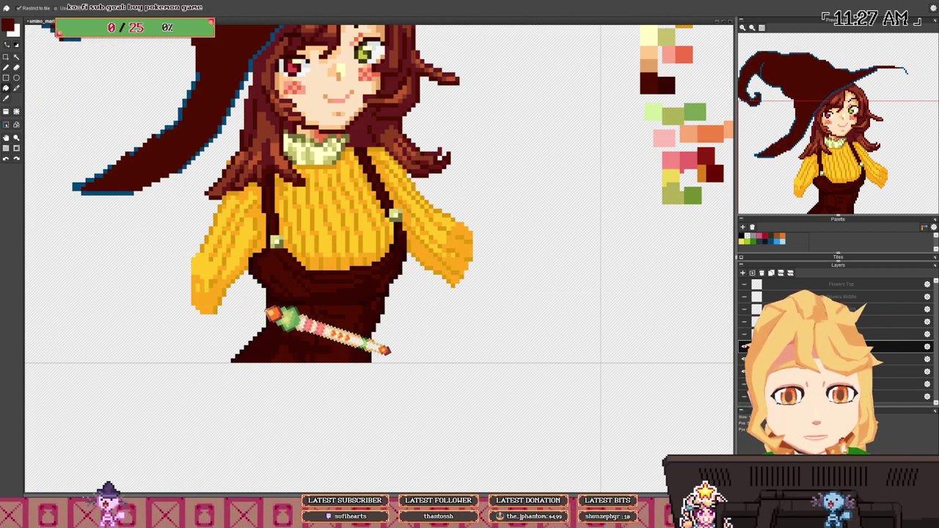
scroll(257, 220, down, 2)
scroll(128, 45, up, 2)
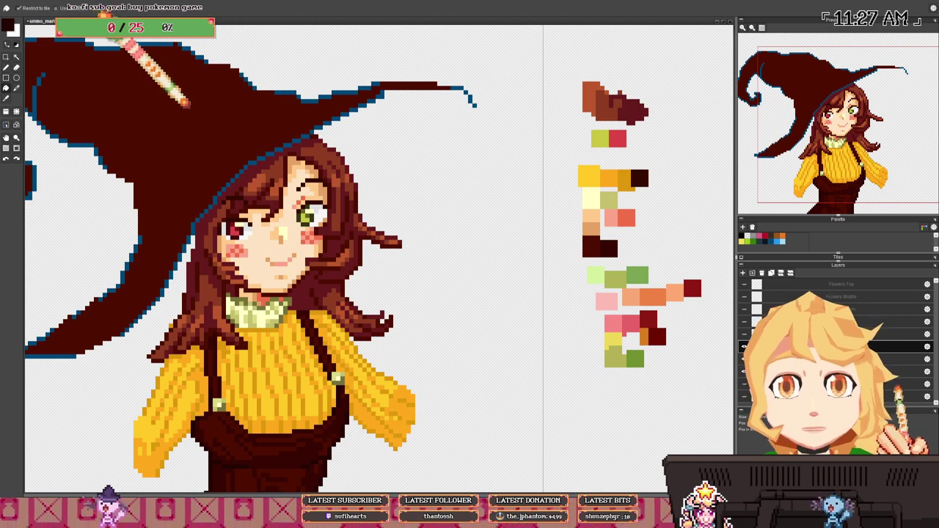
scroll(206, 205, down, 3)
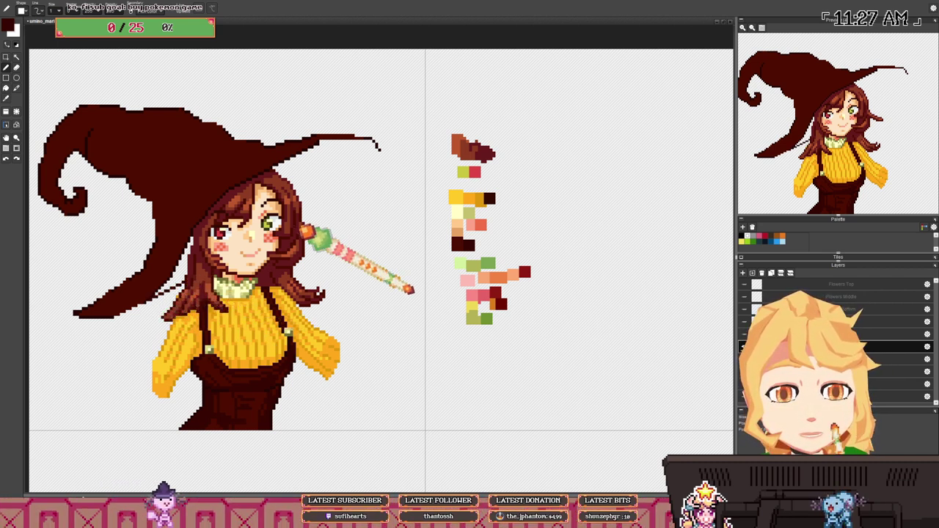
- Outline the brim's underside from its far tip down to the hair and fill it with the darker maroon
mouse_move(311, 251)
mouse_down()
mouse_move(380, 202)
mouse_move(384, 163)
mouse_up()
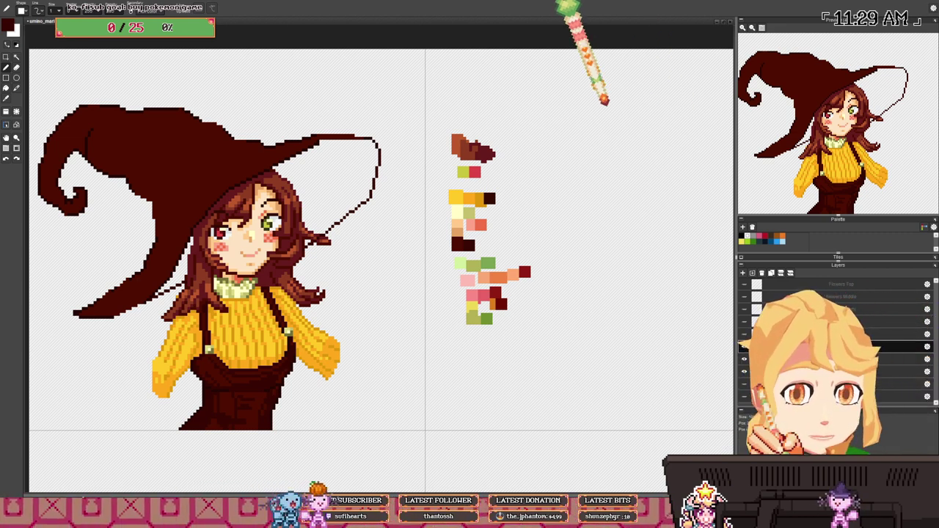
key(f)
click(330, 185)
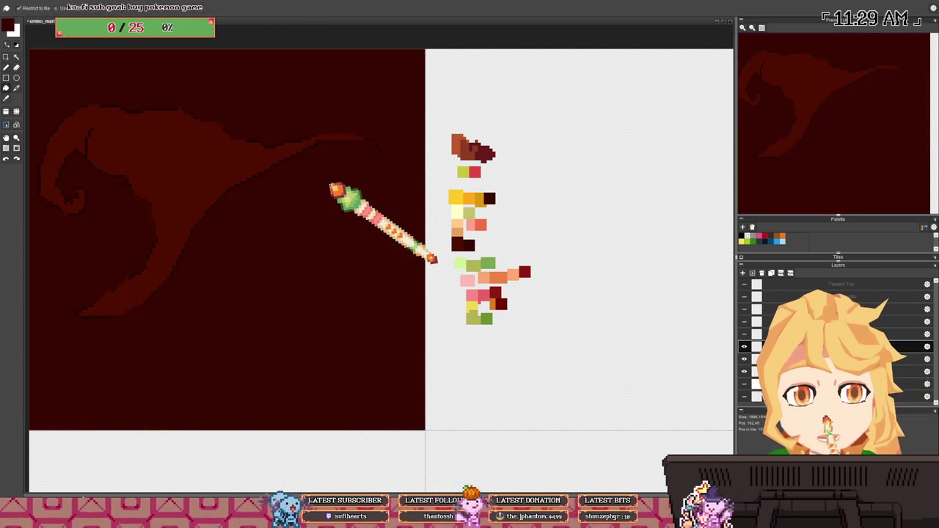
key(ctrl+z)
key(b)
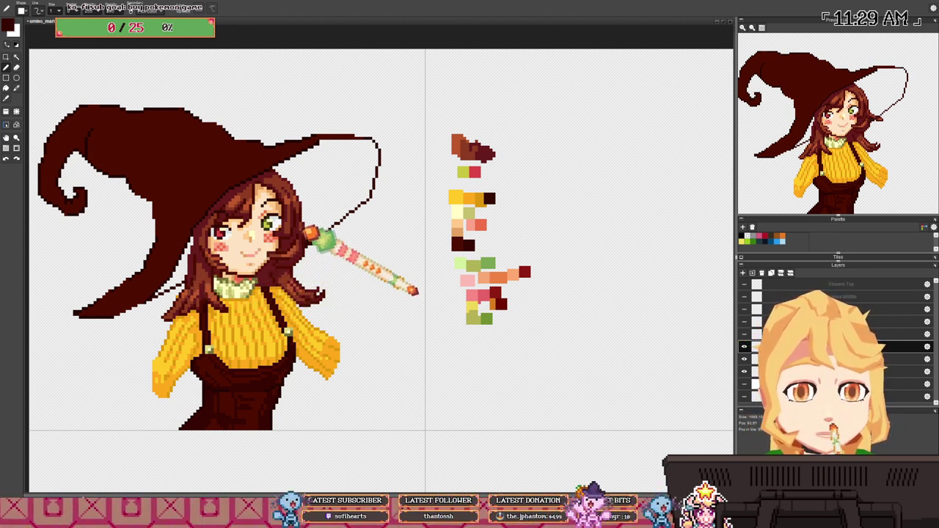
key(ctrl+z)
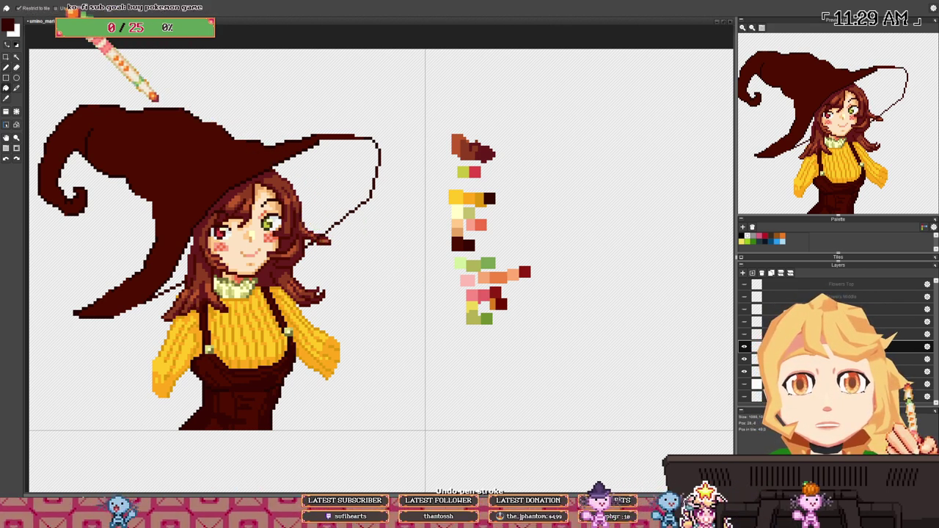
key(f)
click(308, 180)
key(ctrl+z)
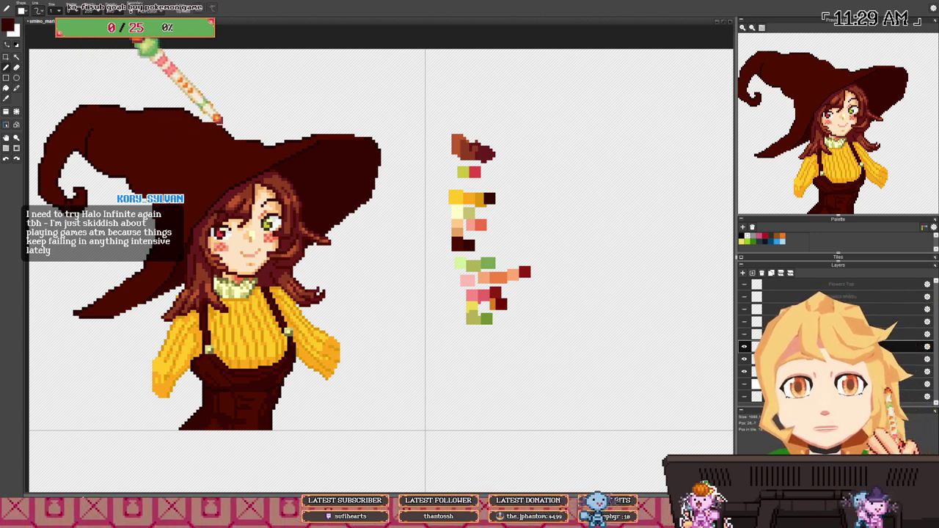
- Draw fabric fold lines across the hat's bent cone in the darker maroon
mouse_move(182, 106)
mouse_down()
mouse_move(204, 141)
mouse_move(197, 126)
mouse_up()
key(b)
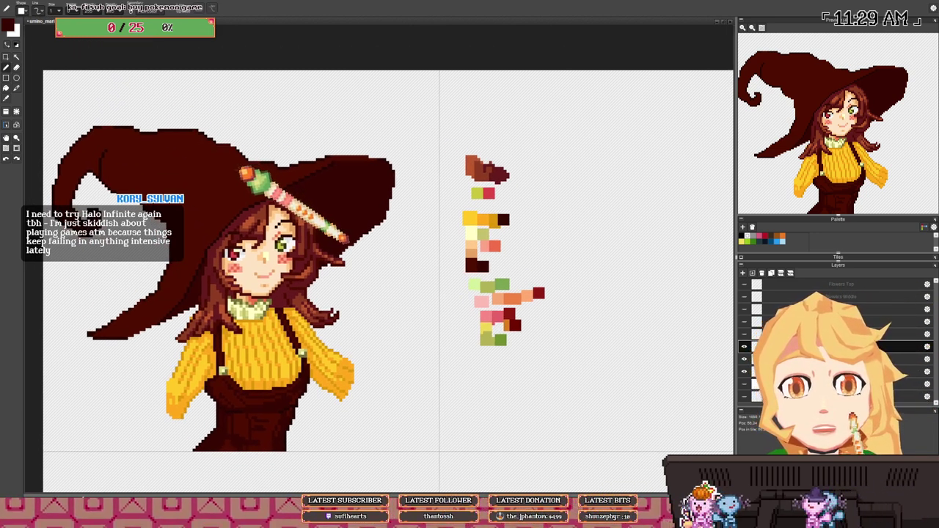
drag(322, 211, 300, 205)
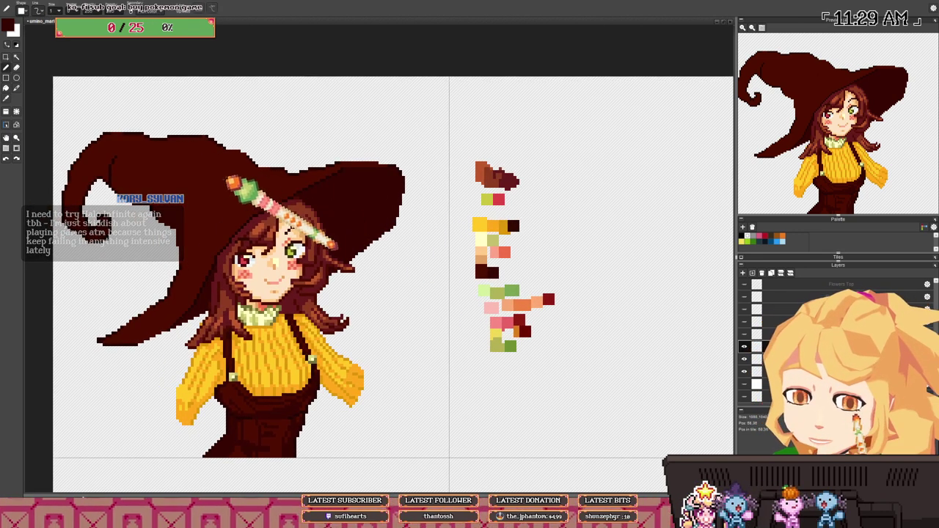
scroll(197, 180, up, 1)
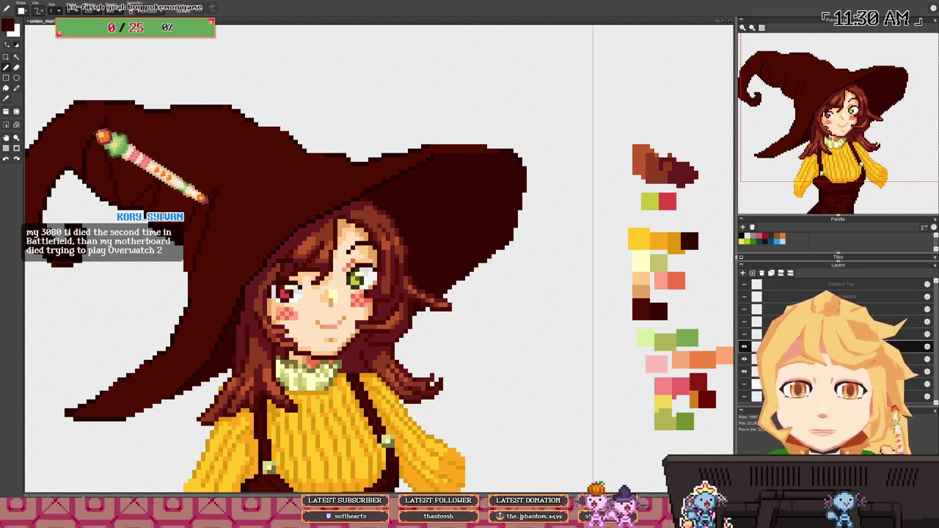
- Shade the folds along the hat's cone and bend with darker maroon
scroll(103, 140, down, 3)
drag(113, 143, 115, 157)
drag(148, 212, 159, 207)
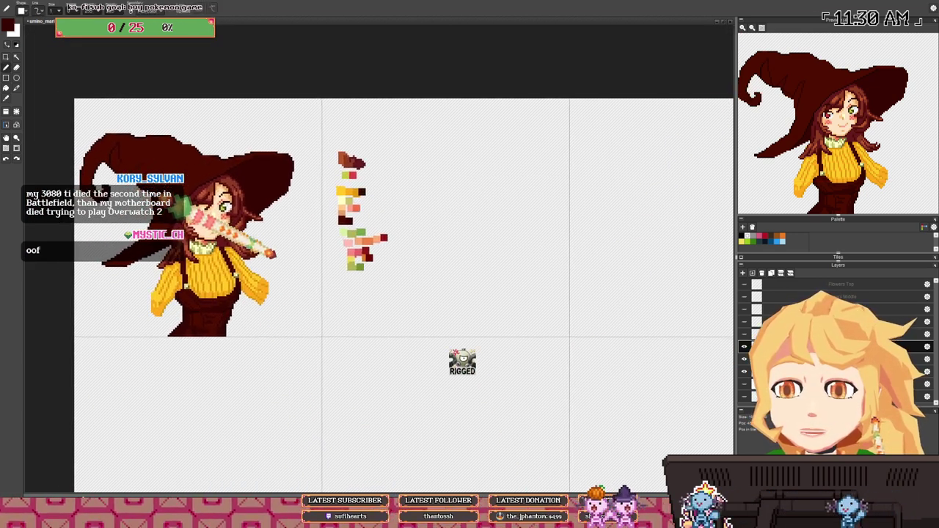
scroll(158, 207, up, 2)
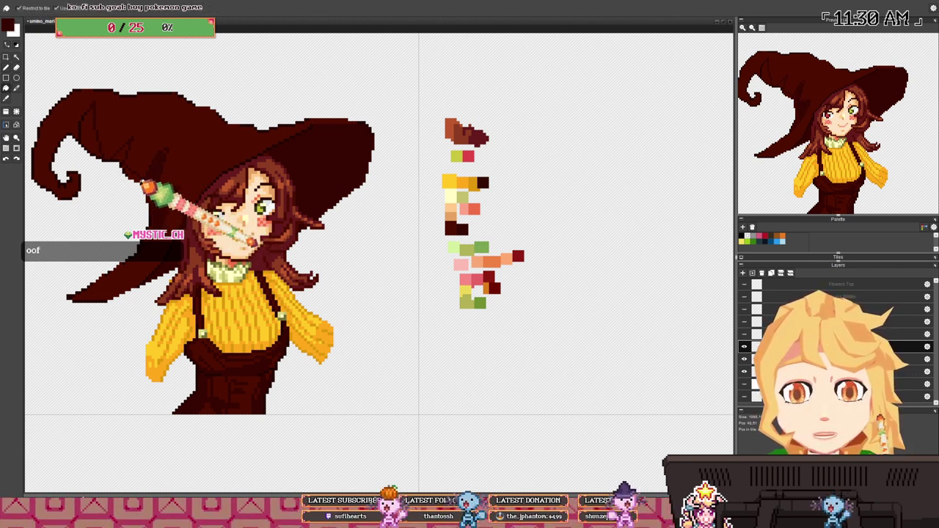
key(b)
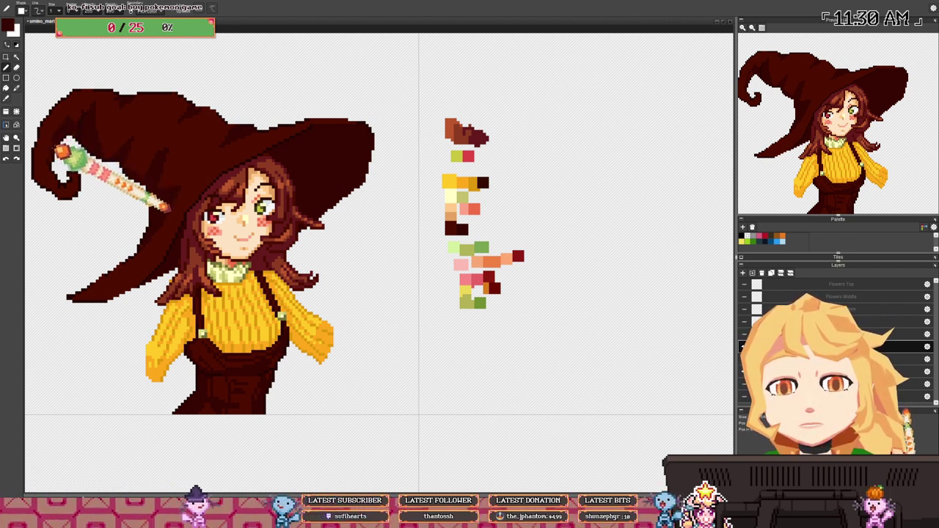
- Shade the inner side and folds of the hat's curled tip with the darker maroon
scroll(57, 189, up, 5)
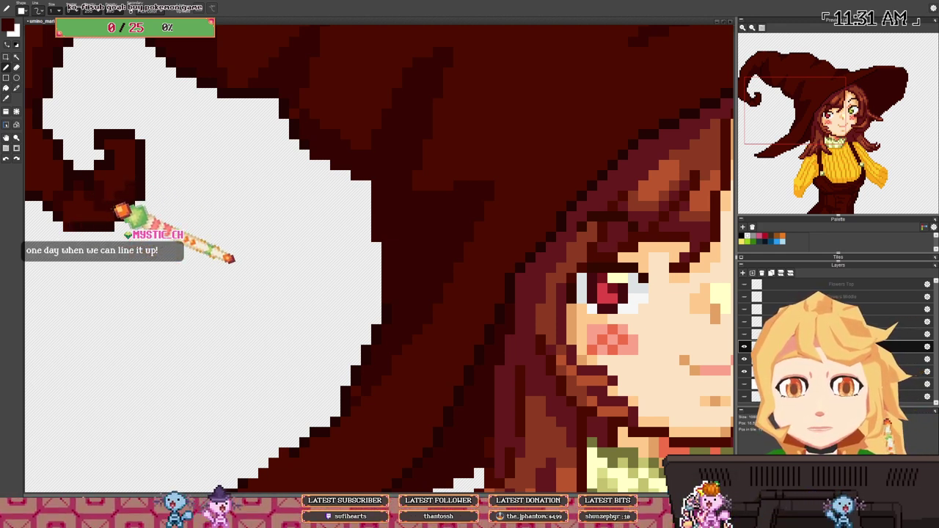
drag(95, 176, 330, 291)
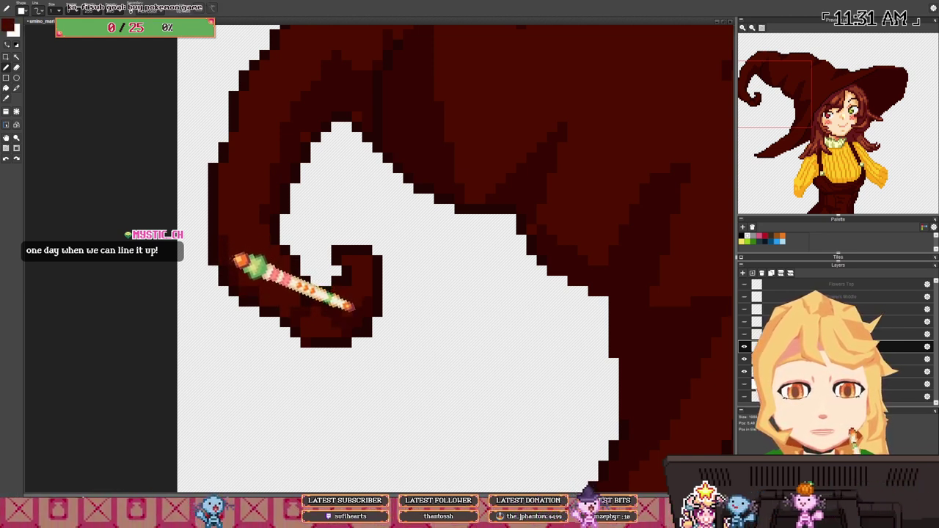
scroll(268, 218, down, 2)
scroll(246, 264, up, 2)
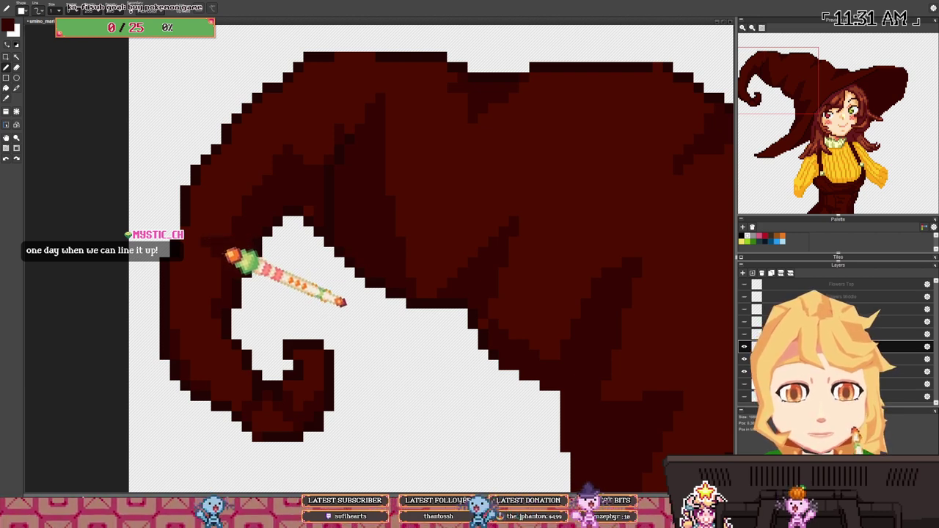
scroll(316, 206, down, 4)
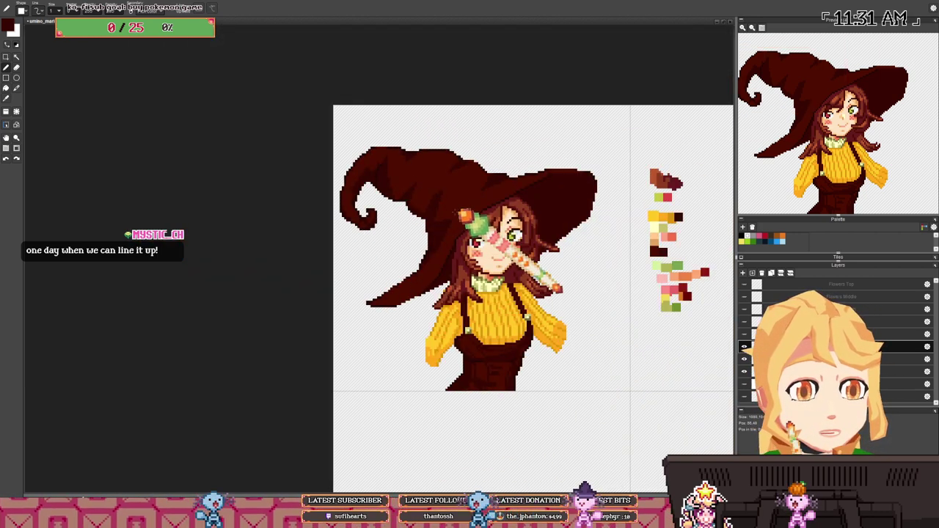
drag(424, 218, 353, 208)
scroll(302, 211, up, 2)
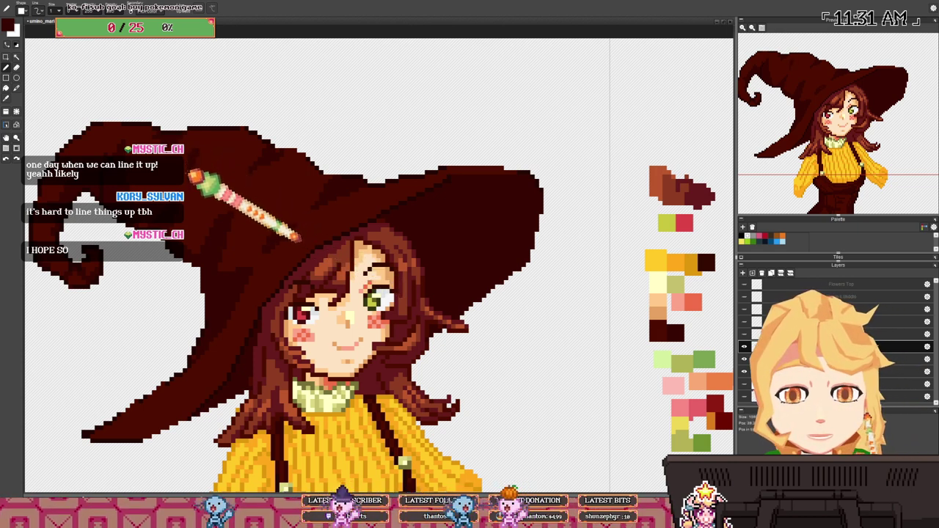
scroll(213, 172, down, 3)
drag(286, 196, 285, 211)
scroll(285, 212, up, 1)
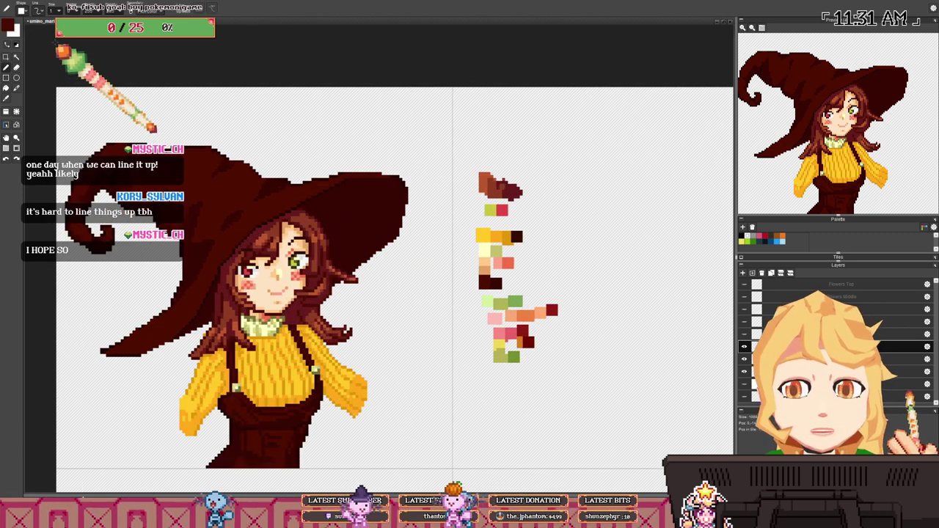
- Mix a brighter reddish brown and paint a highlight along the hat's brim from above the face toward its far edge
click(10, 28)
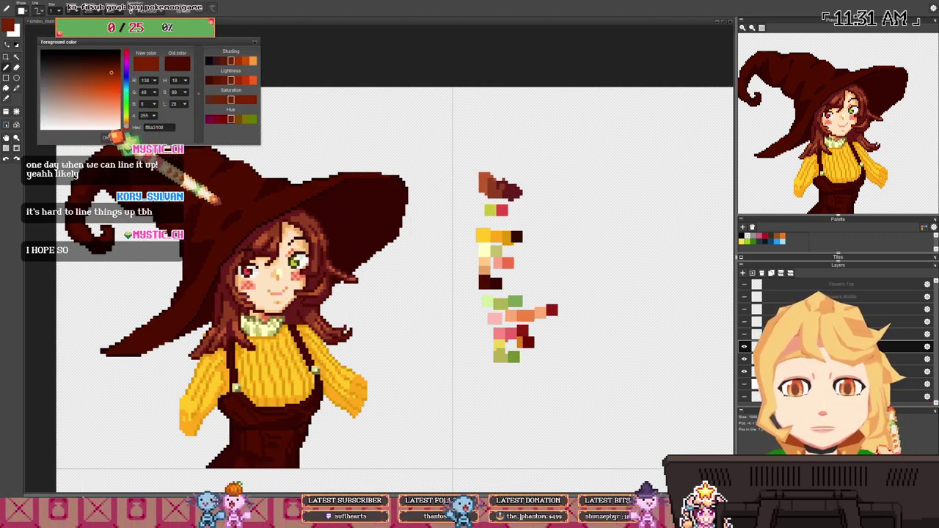
key(Return)
scroll(279, 206, up, 2)
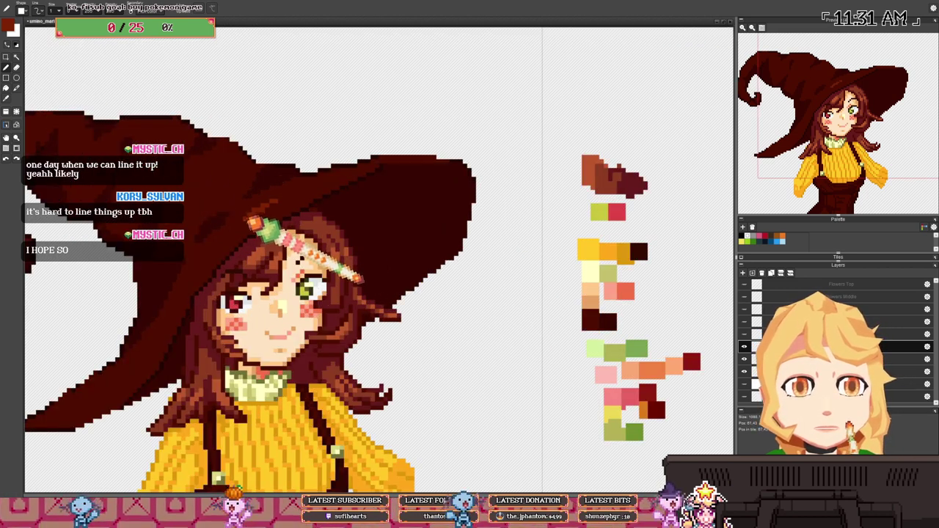
click(12, 28)
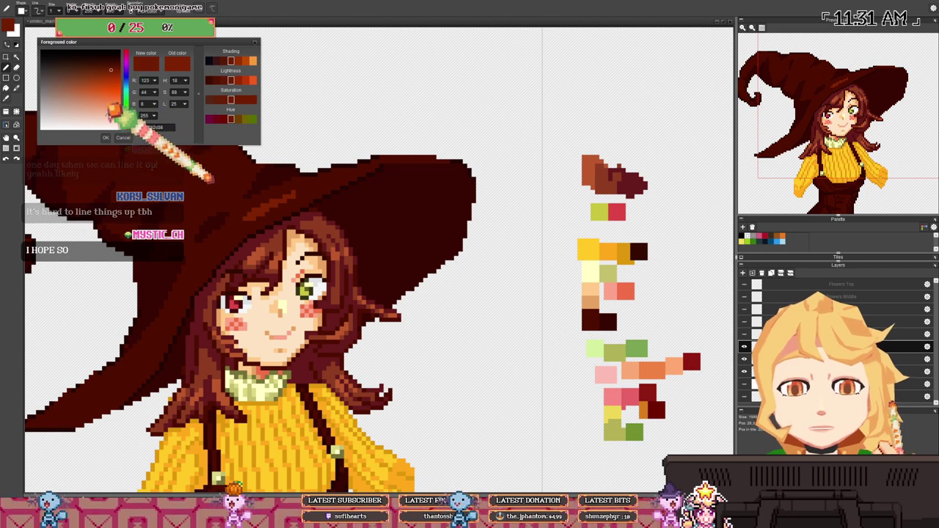
click(122, 138)
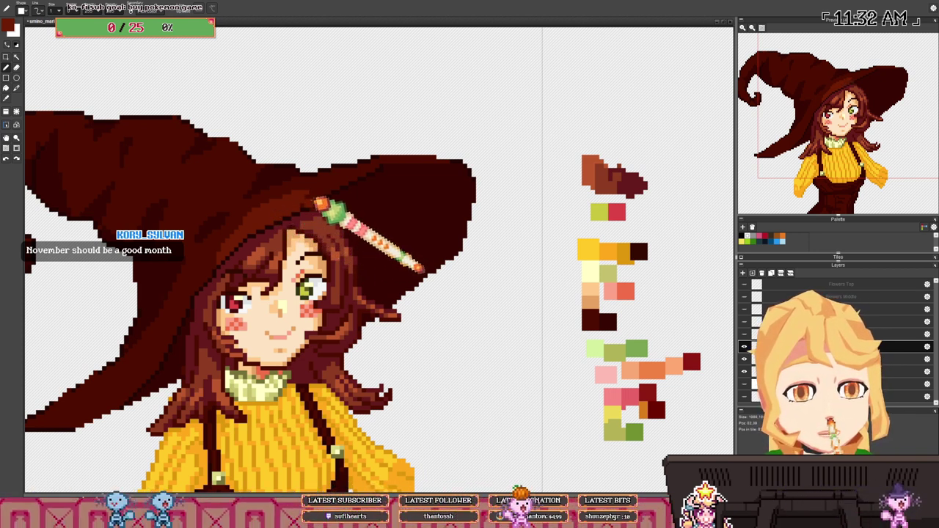
right_click(316, 198)
right_click(305, 199)
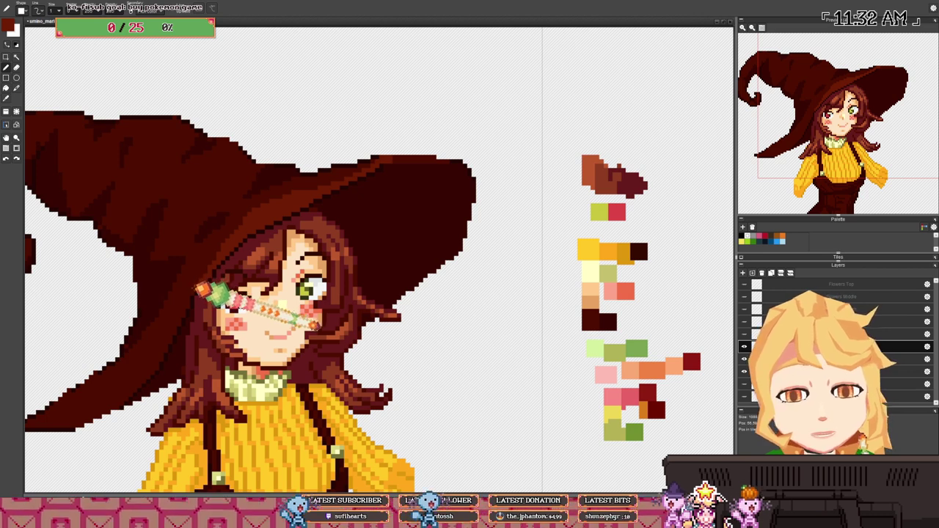
- Shade the hat's drooping brim beside the hair using the darker maroon and the base maroon
drag(313, 330, 420, 275)
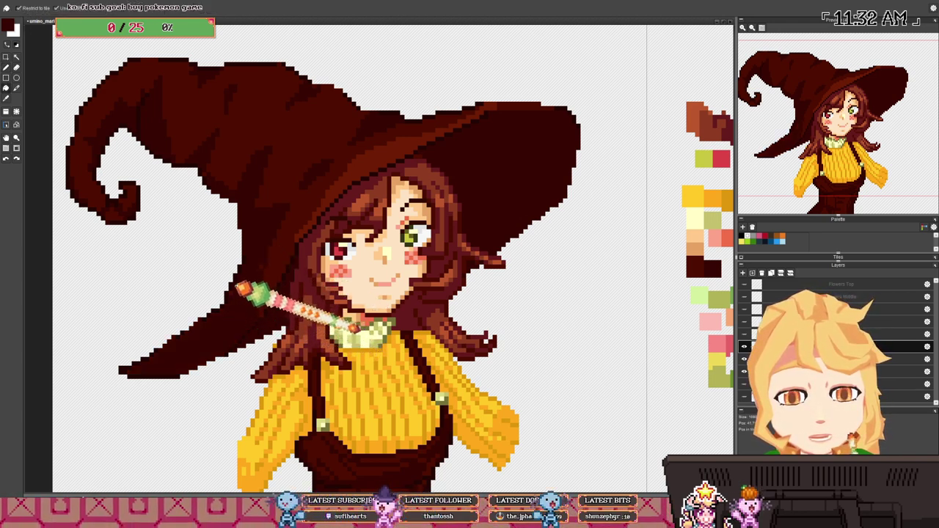
key(b)
scroll(264, 265, down, 2)
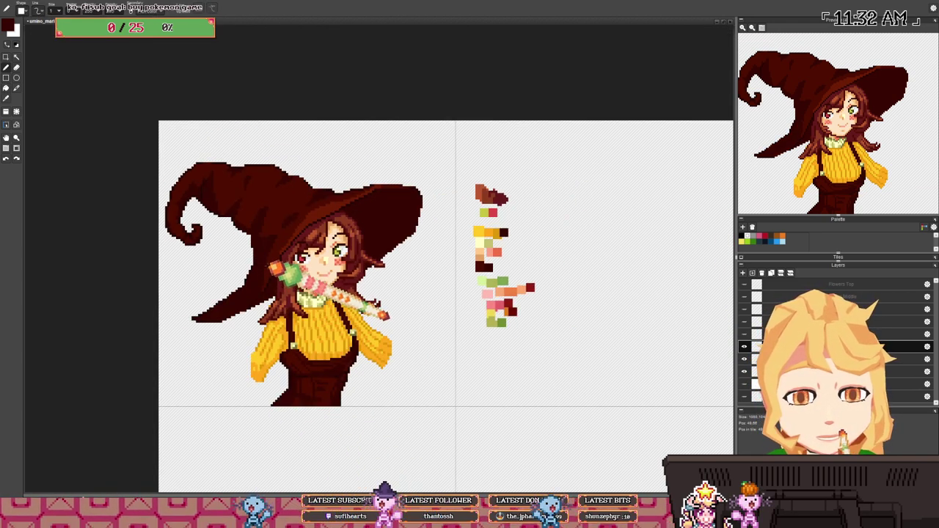
scroll(267, 265, up, 2)
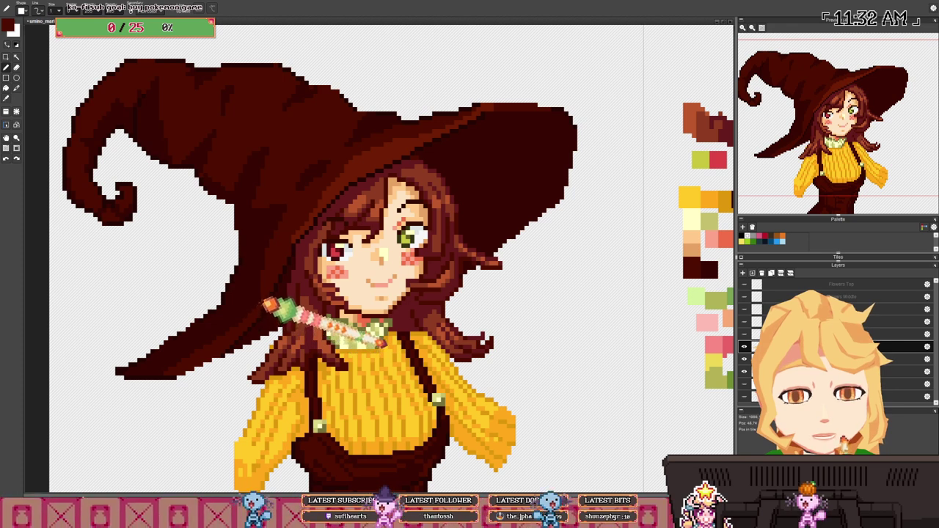
- Paint reddish-brown highlights between the folds of the hat's cone and along its curled tip
scroll(334, 252, down, 3)
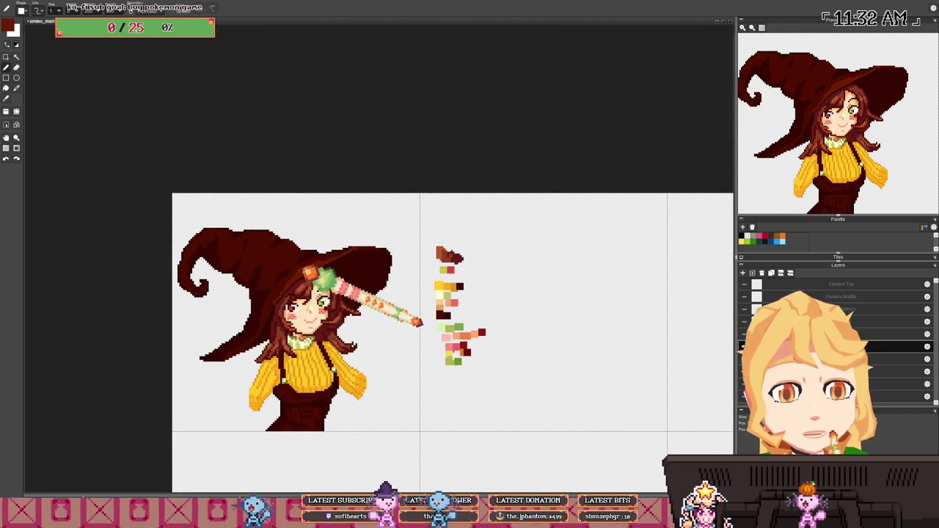
scroll(294, 242, up, 3)
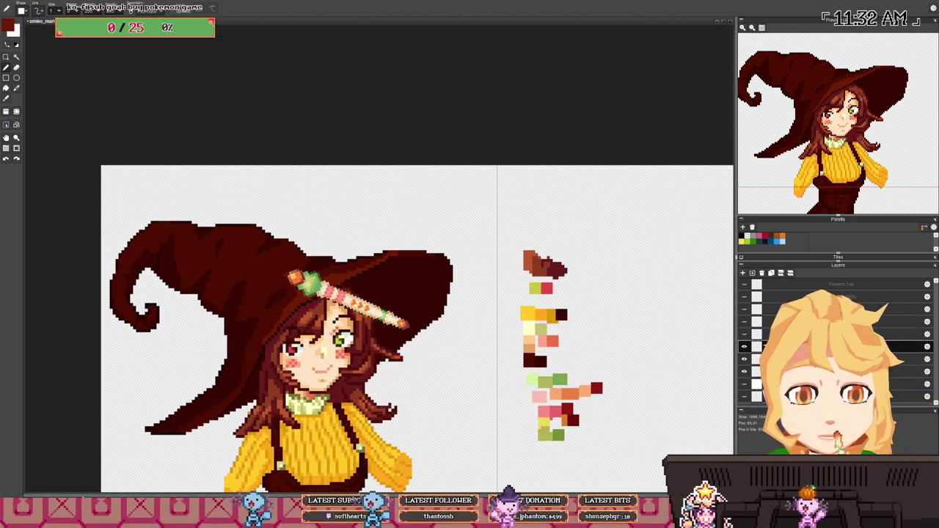
scroll(297, 278, up, 2)
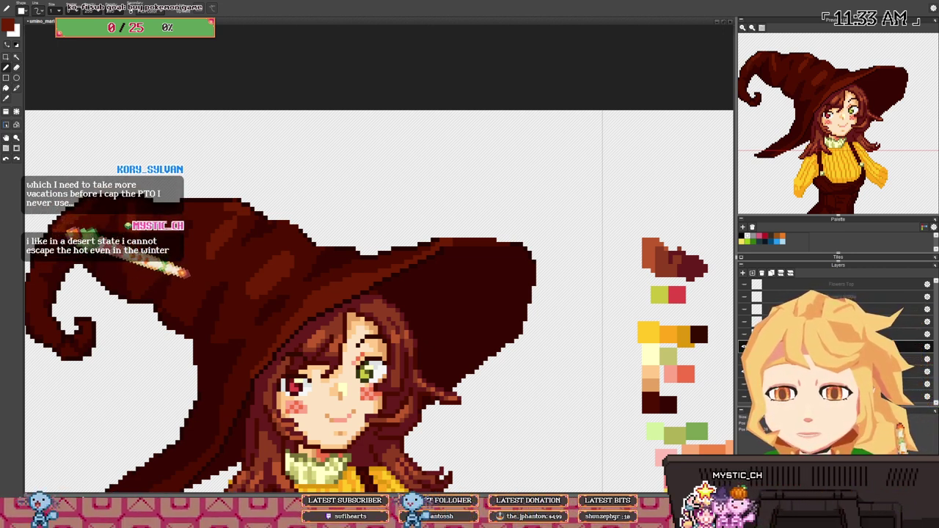
drag(183, 270, 286, 218)
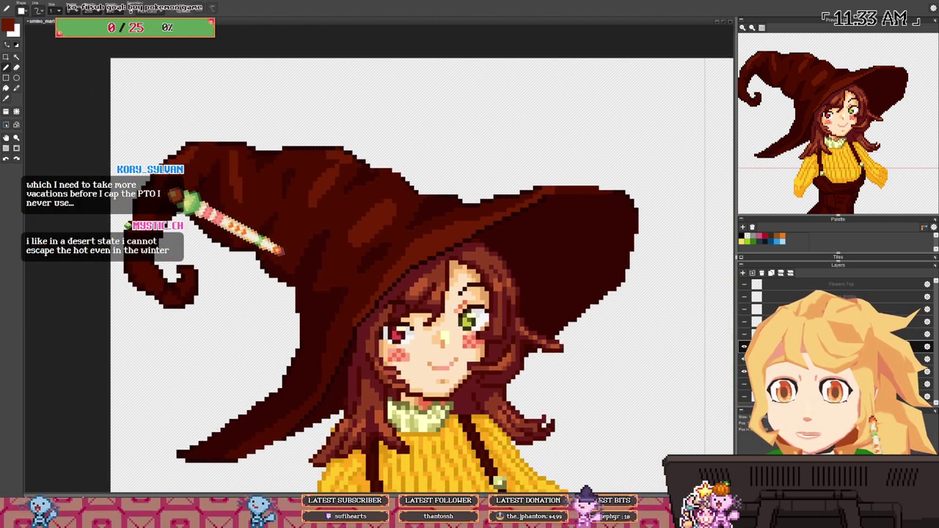
drag(168, 190, 156, 191)
scroll(145, 207, up, 1)
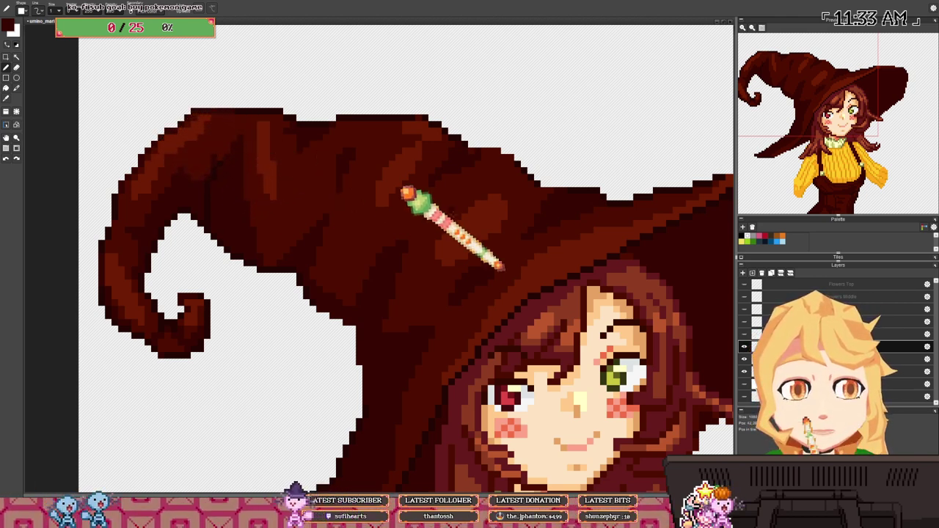
- Touch up the shading around the hat's brim above the hair with the darker maroon
drag(490, 230, 239, 205)
drag(411, 200, 352, 196)
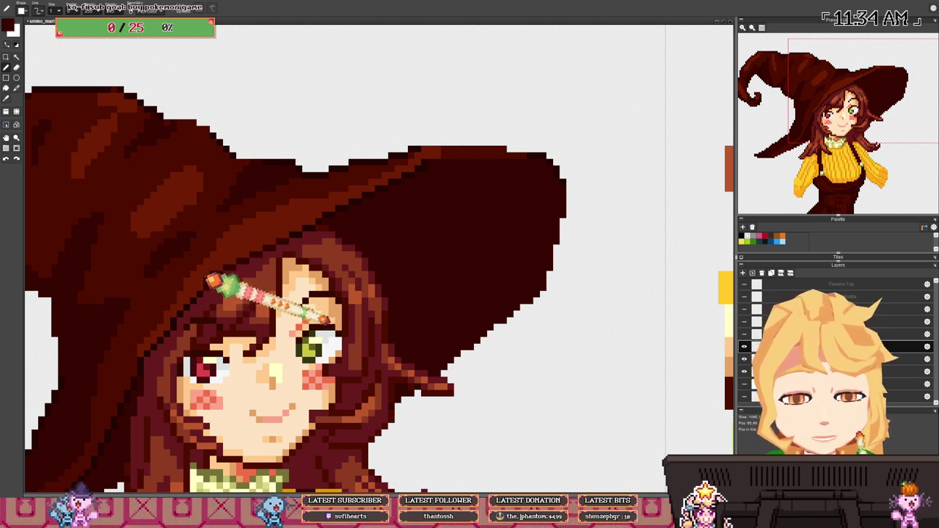
right_click(211, 279)
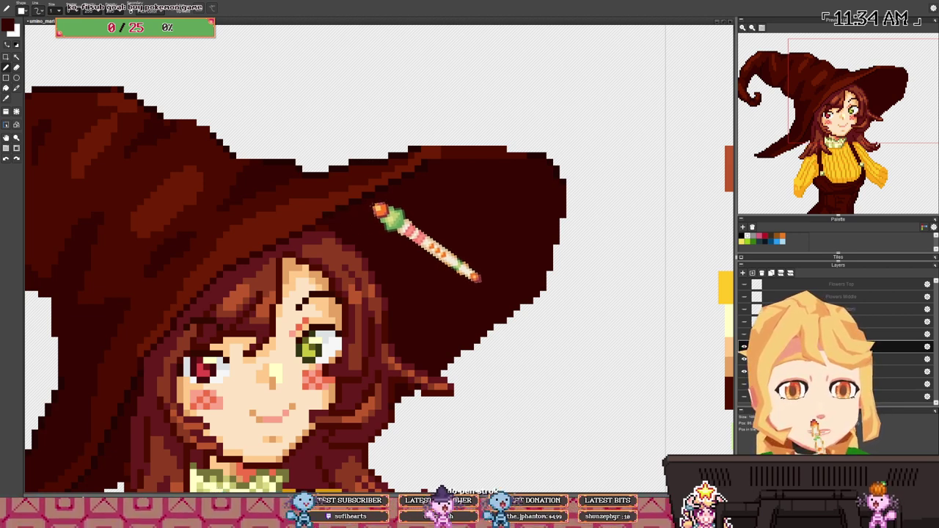
scroll(377, 209, down, 4)
scroll(359, 229, up, 2)
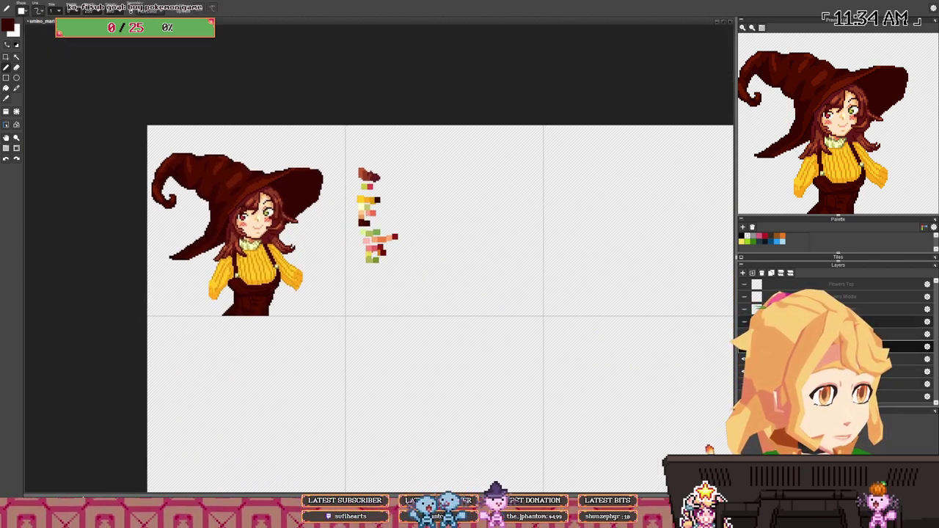
- Show the hidden arm and hand layers and the bottom, middle and top flower layers, and save the artwork
click(743, 334)
click(743, 321)
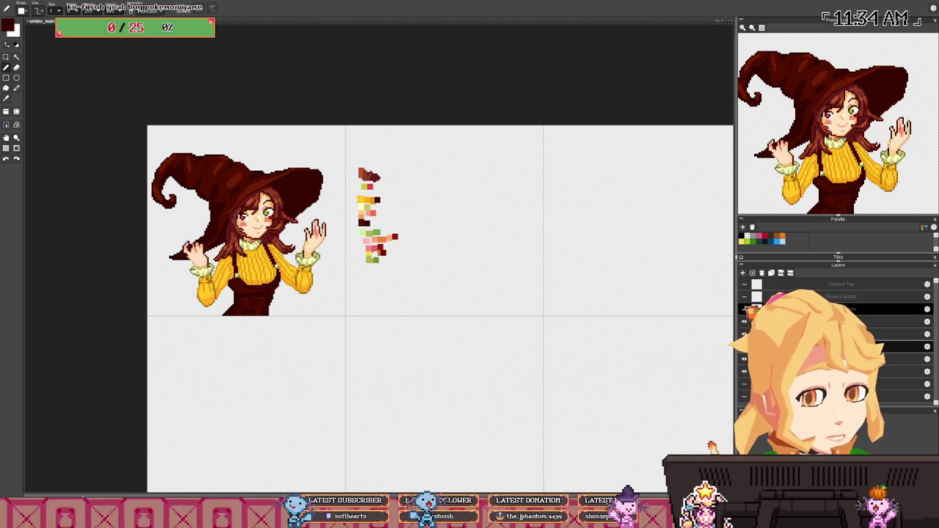
click(744, 309)
click(744, 296)
click(743, 284)
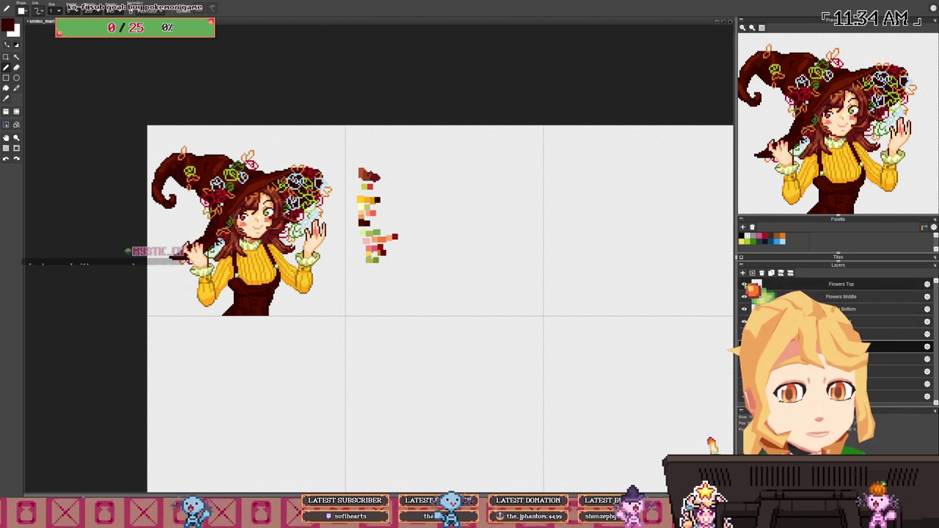
drag(385, 256, 408, 253)
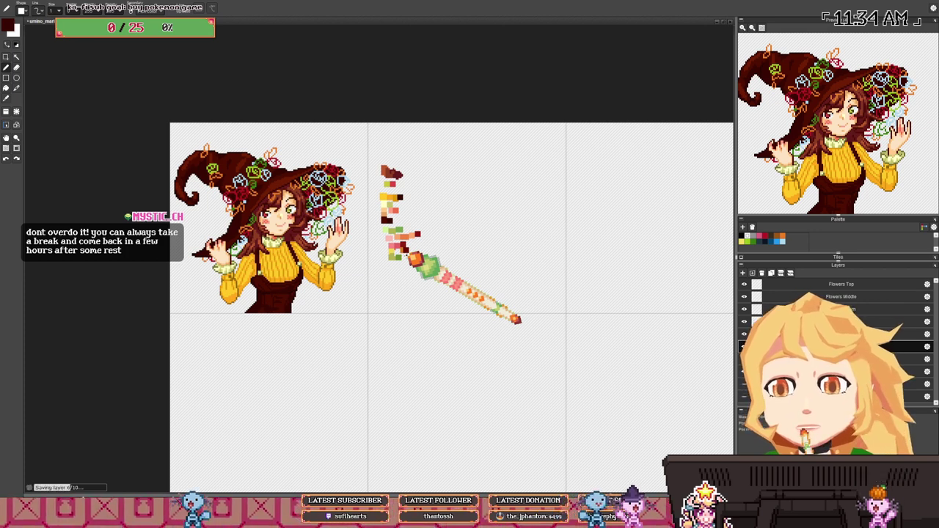